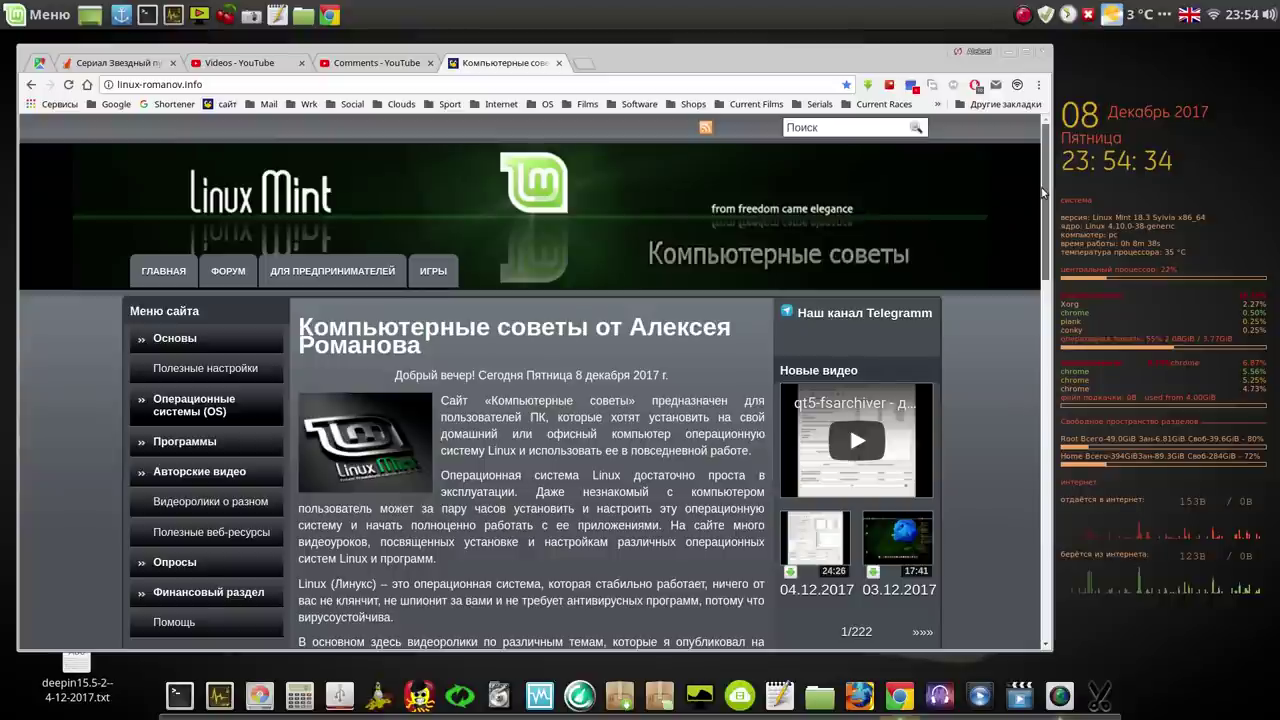
Step: Open the author's КРОК file storage from the download links on the website's home page
{"action": "left_click_drag", "start_coordinate": [1043, 192], "coordinate": [1045, 193]}
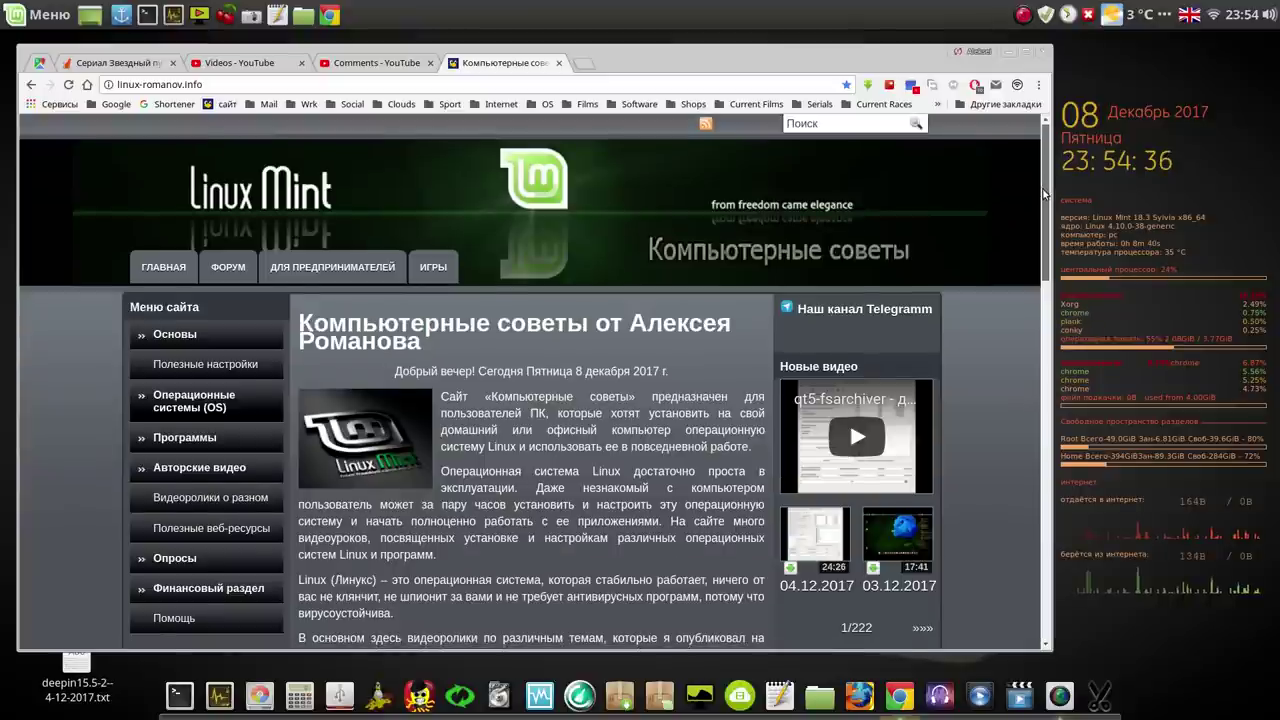
{"action": "left_click_drag", "start_coordinate": [1043, 192], "coordinate": [1041, 322]}
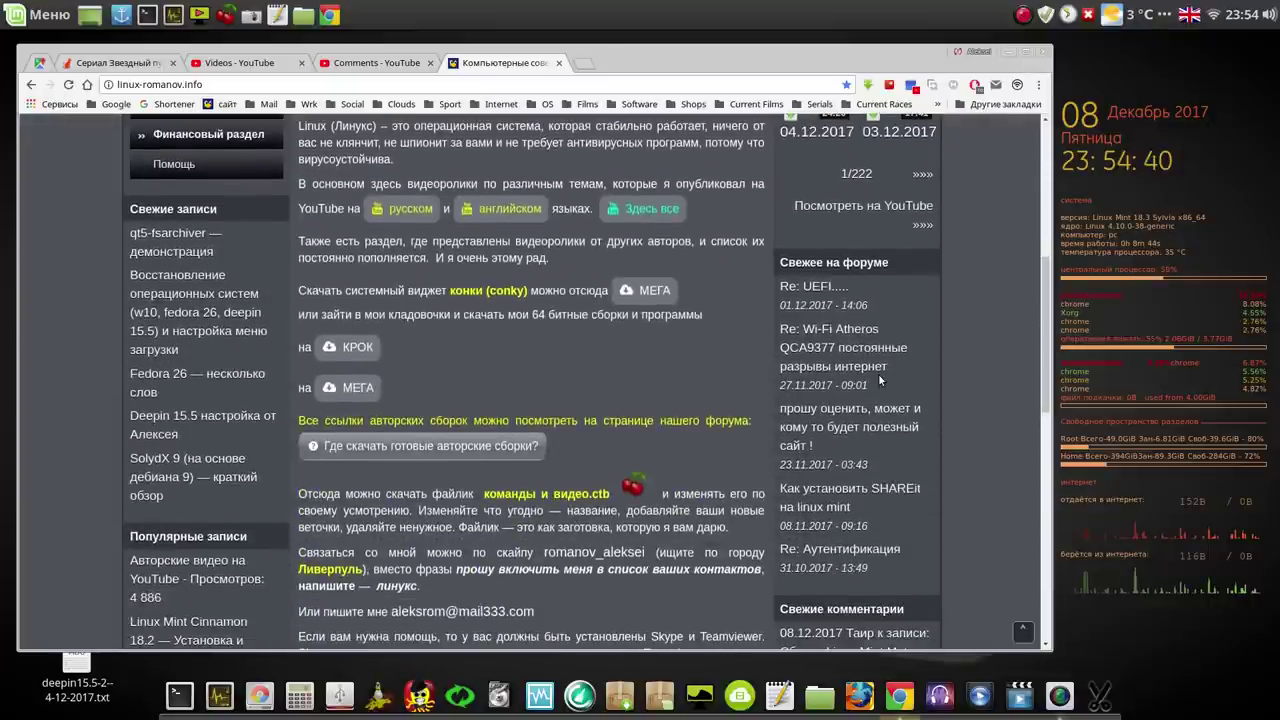
{"action": "left_click", "coordinate": [357, 350]}
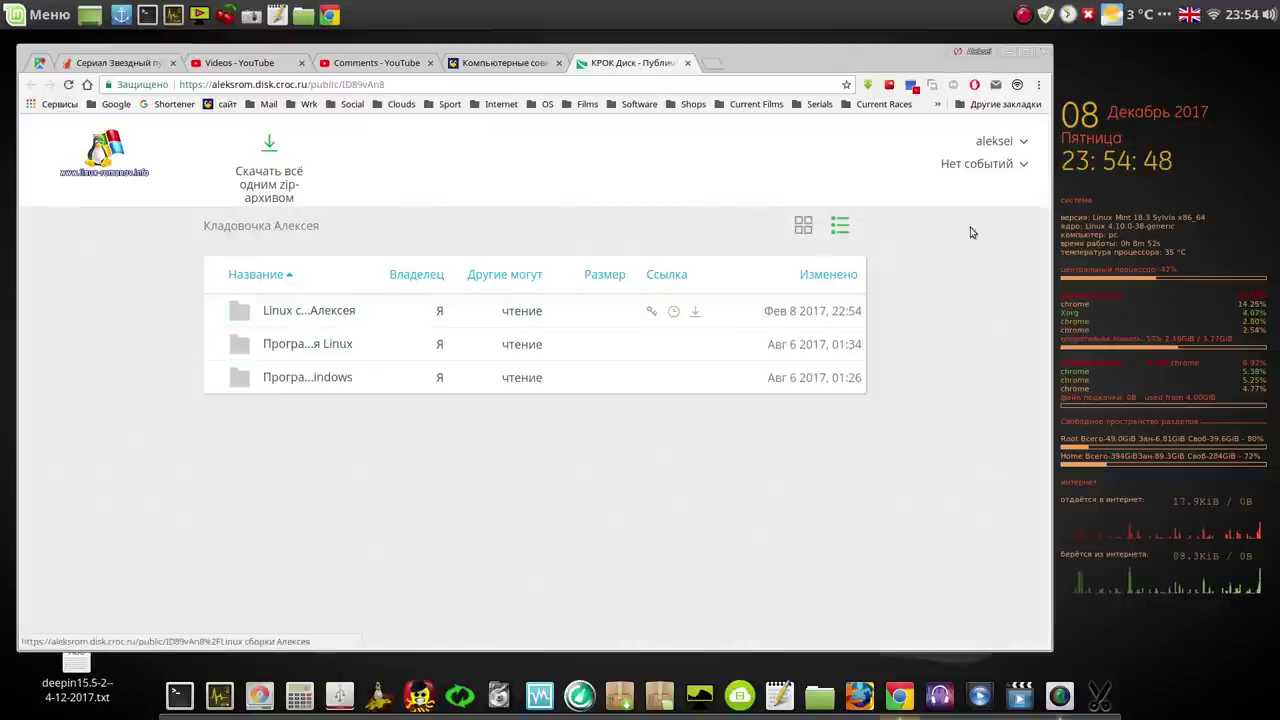
Step: Display the storage as a grid and open the Archmerge folder inside the Linux сборки folder
{"action": "left_click", "coordinate": [803, 226]}
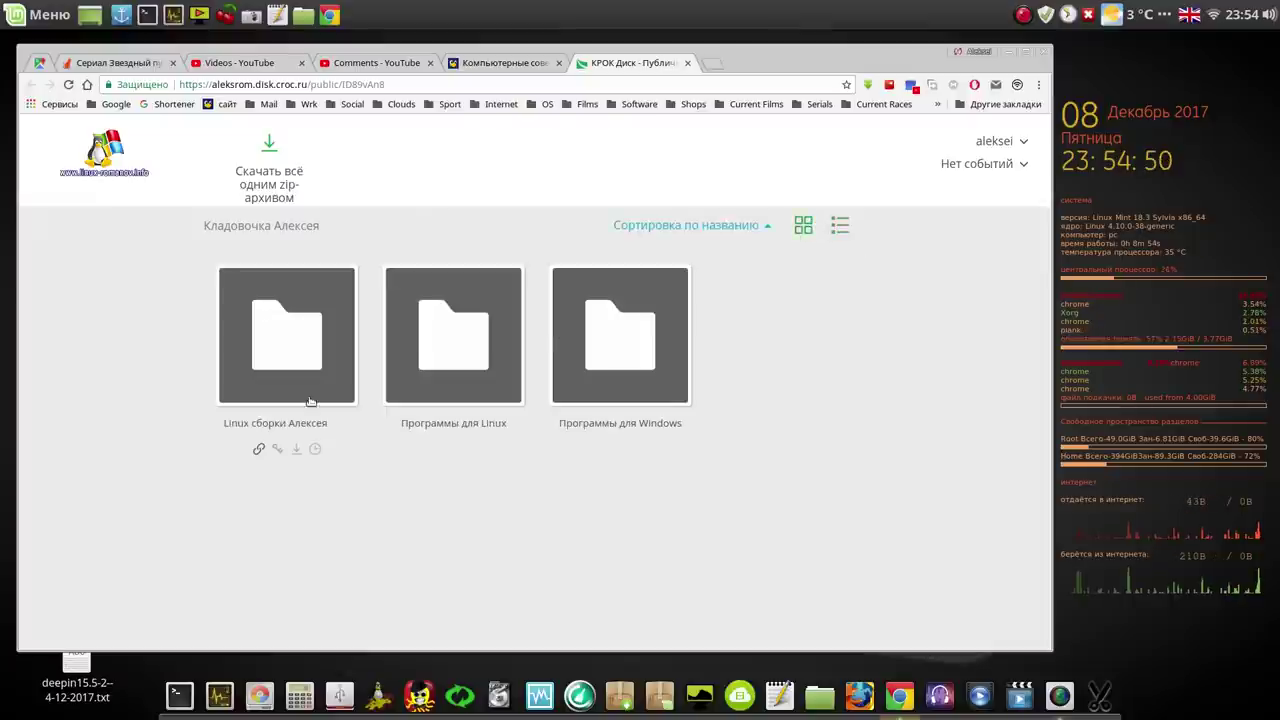
{"action": "left_click", "coordinate": [276, 354]}
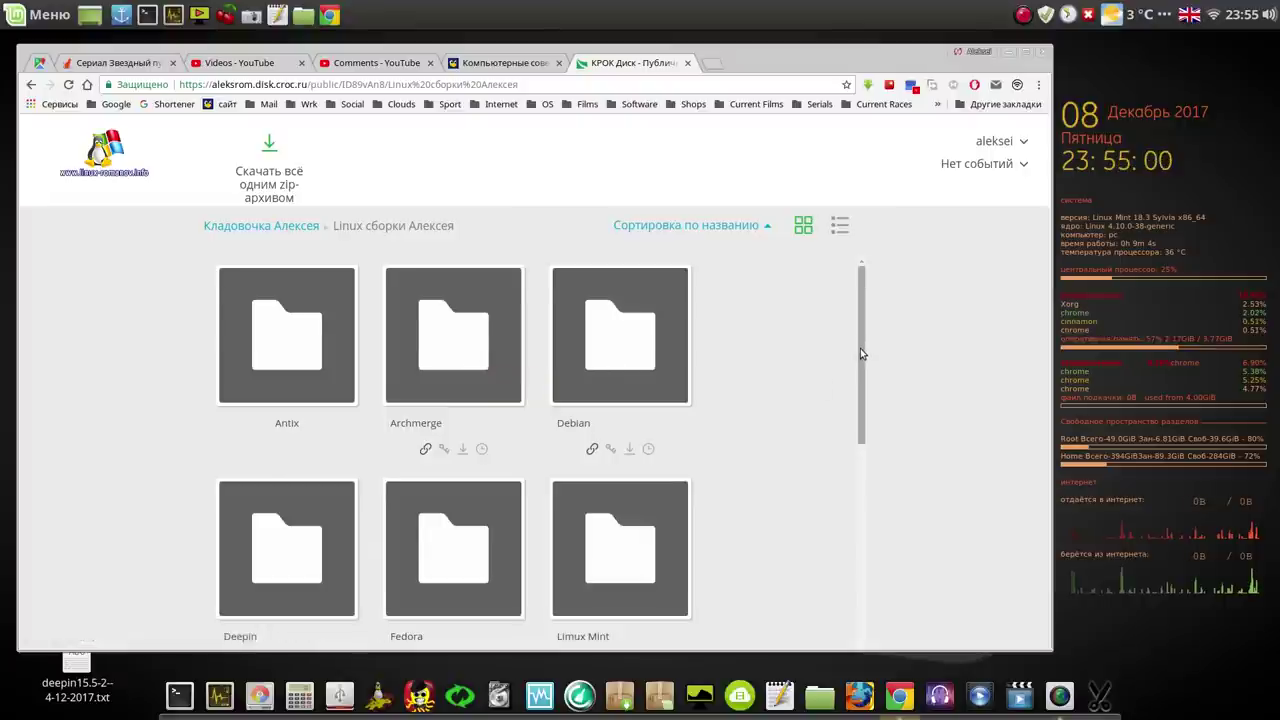
{"action": "scroll", "coordinate": [862, 352], "scroll_direction": "down", "scroll_amount": 2}
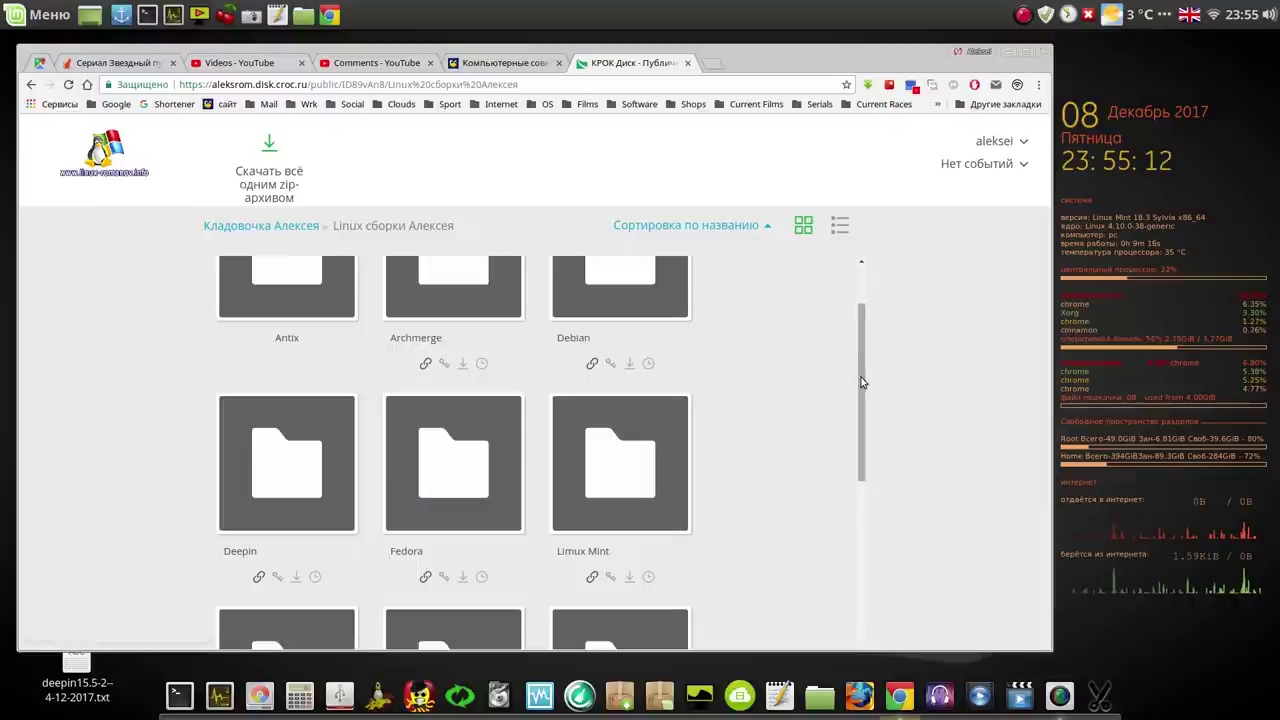
{"action": "left_click", "coordinate": [462, 285]}
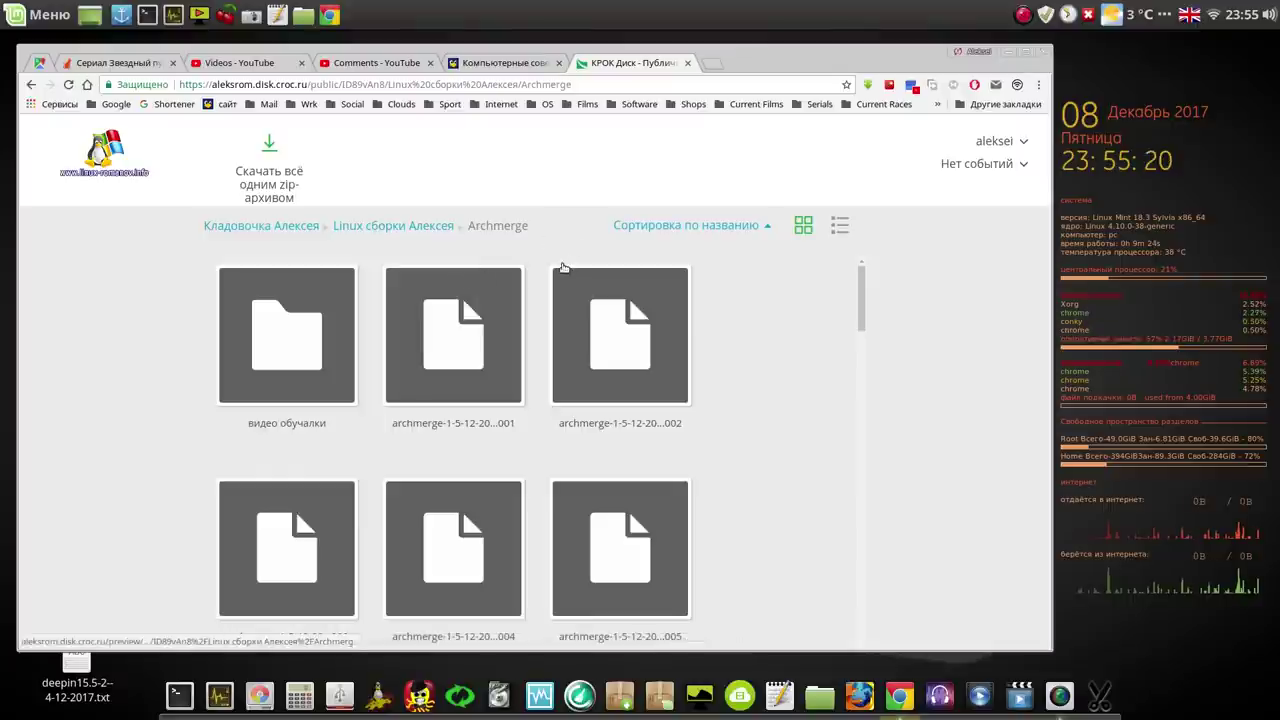
Step: Display the Archmerge folder as a list, view its видео обучалки subfolder, and return to Archmerge
{"action": "left_click", "coordinate": [840, 228]}
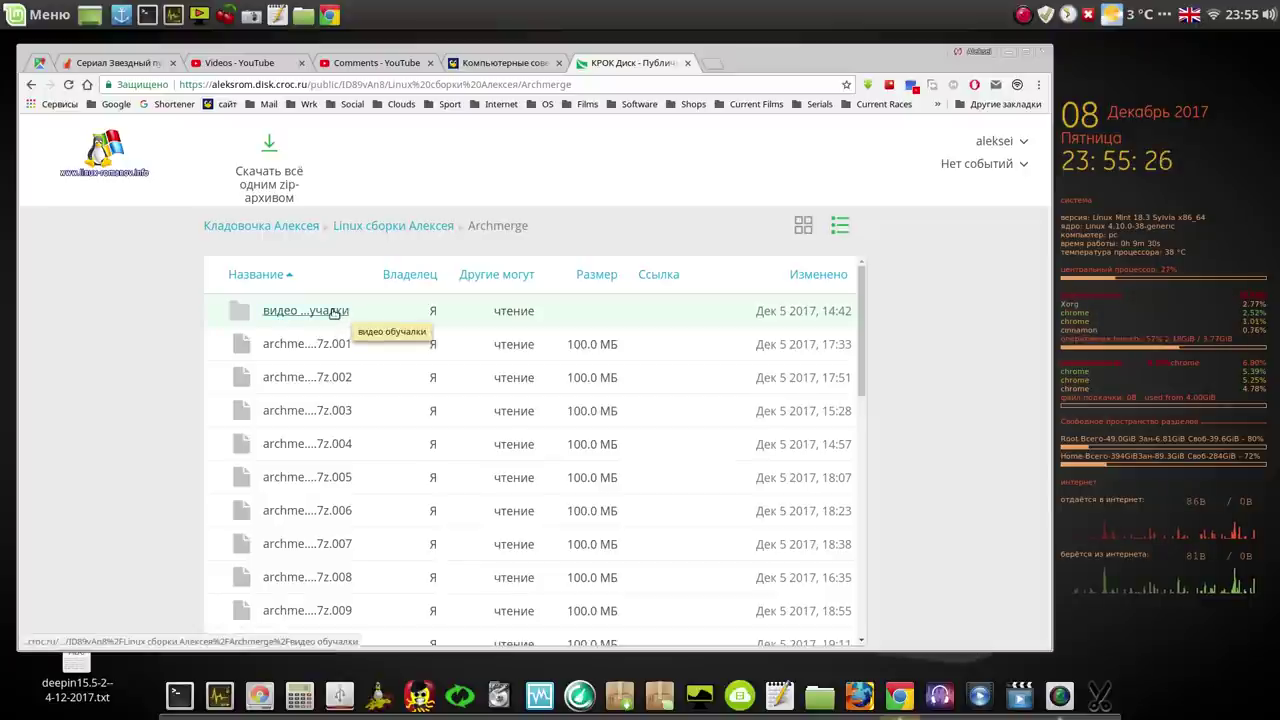
{"action": "left_click", "coordinate": [334, 313]}
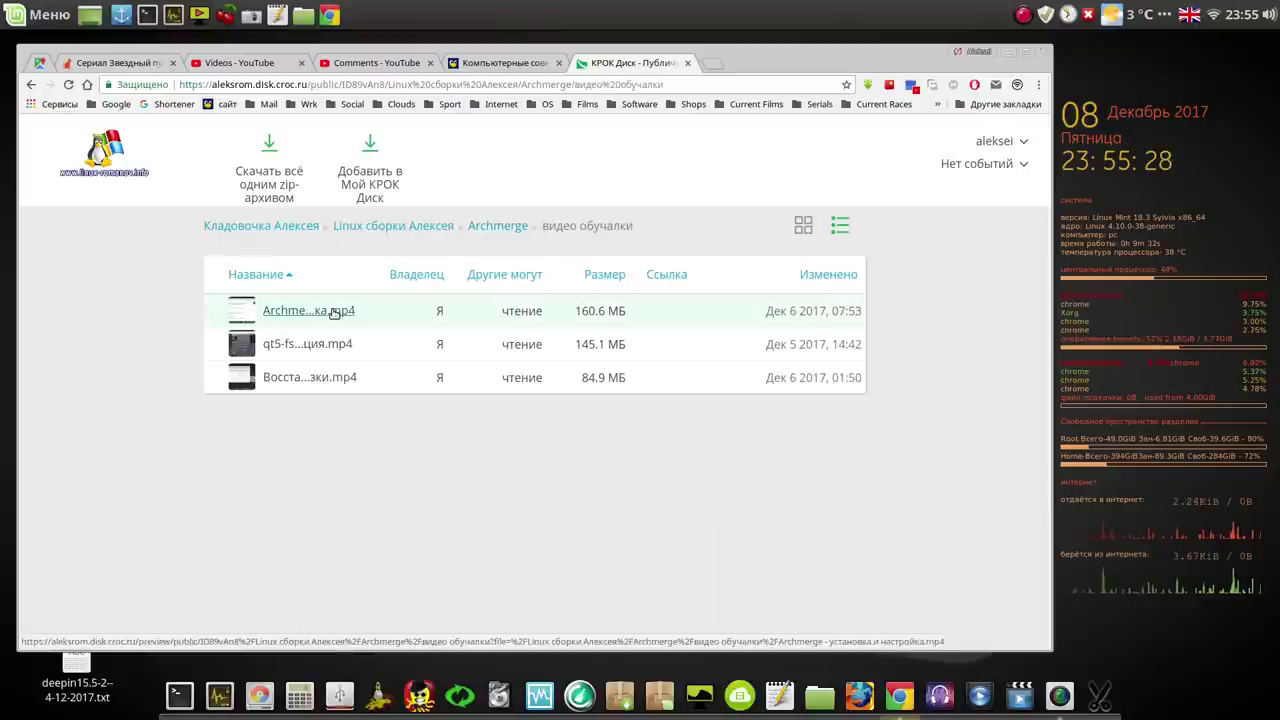
{"action": "left_click", "coordinate": [505, 229]}
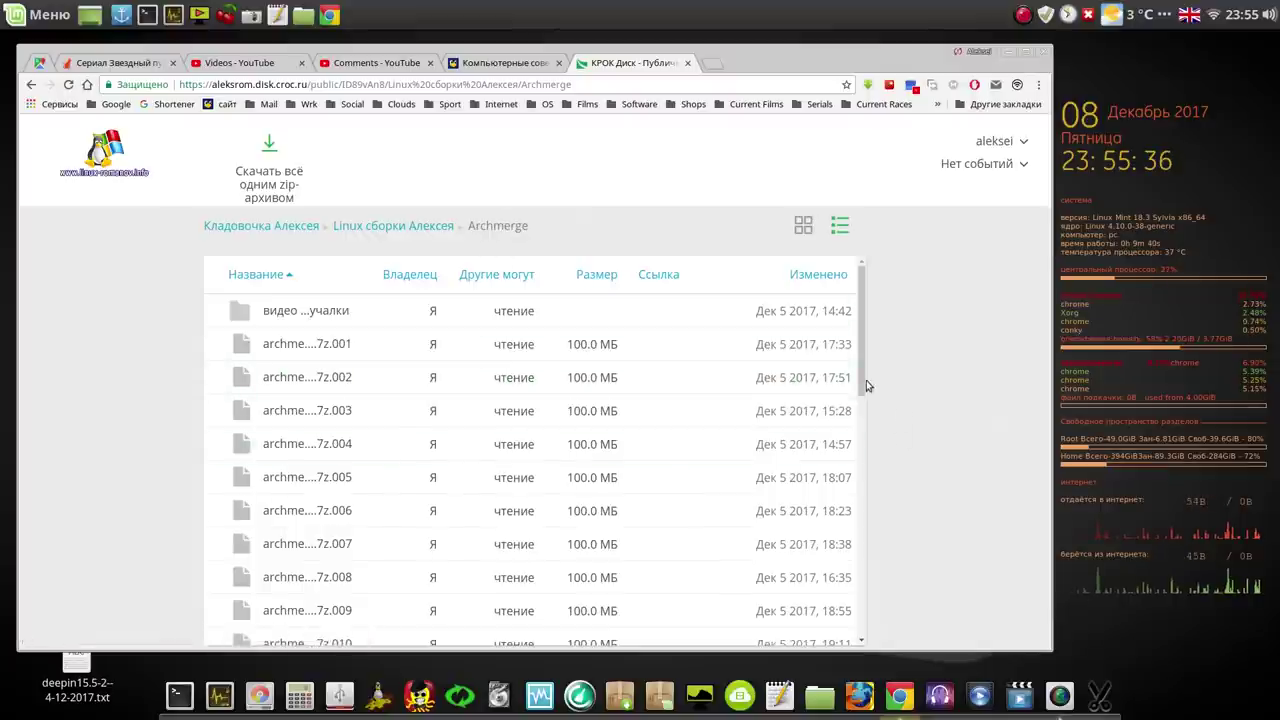
Step: Examine all the Archmerge archive parts and accompanying files in both list and grid views, ending in list view
{"action": "left_click_drag", "start_coordinate": [863, 380], "coordinate": [863, 635]}
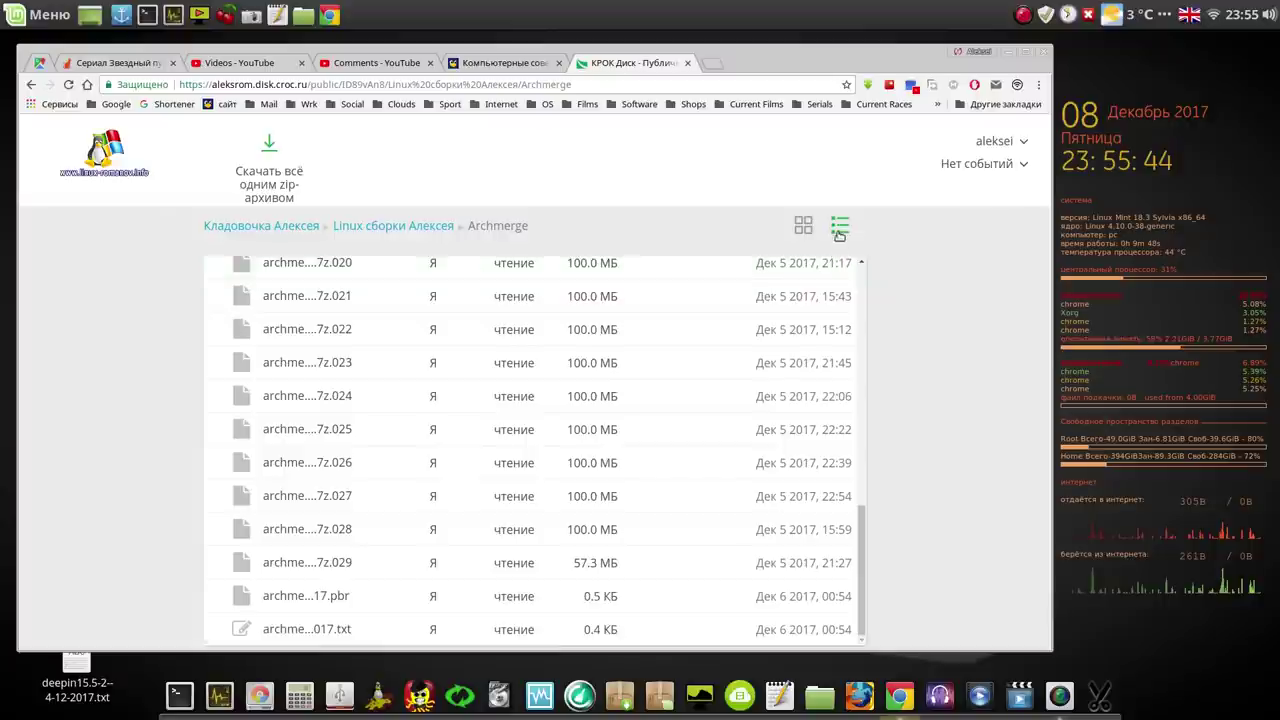
{"action": "left_click", "coordinate": [804, 225]}
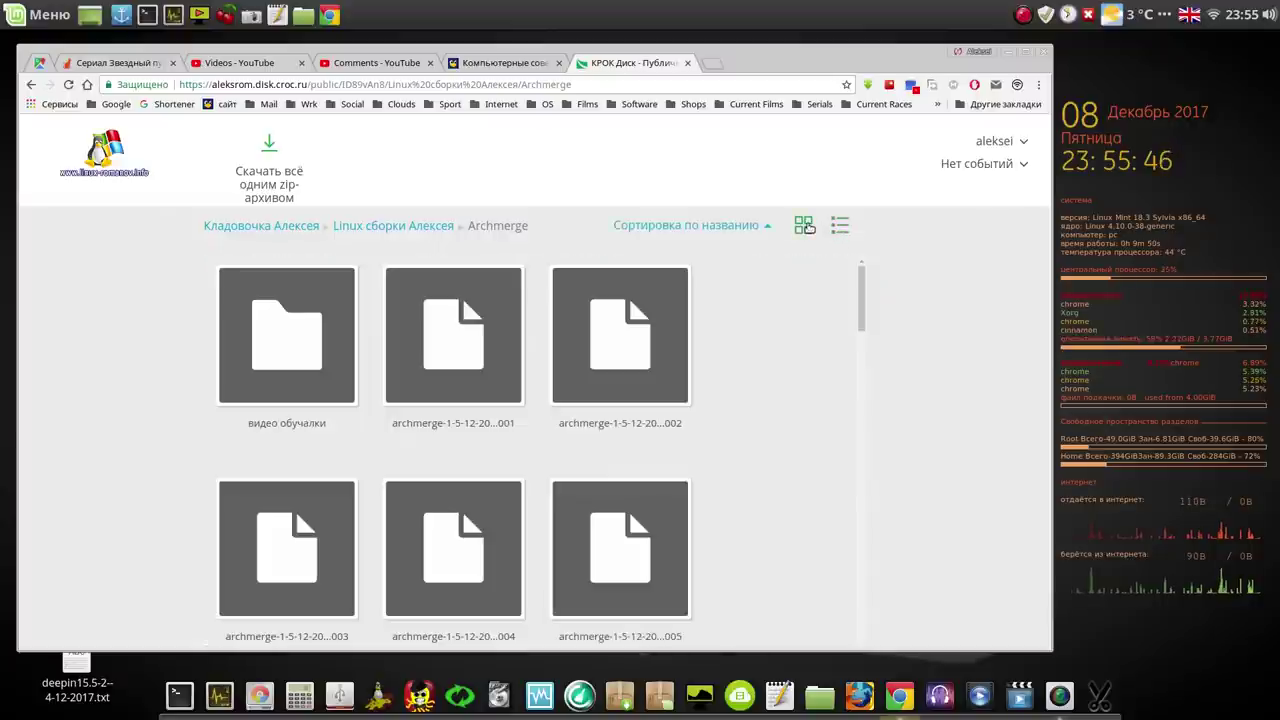
{"action": "left_click_drag", "start_coordinate": [860, 290], "coordinate": [862, 645]}
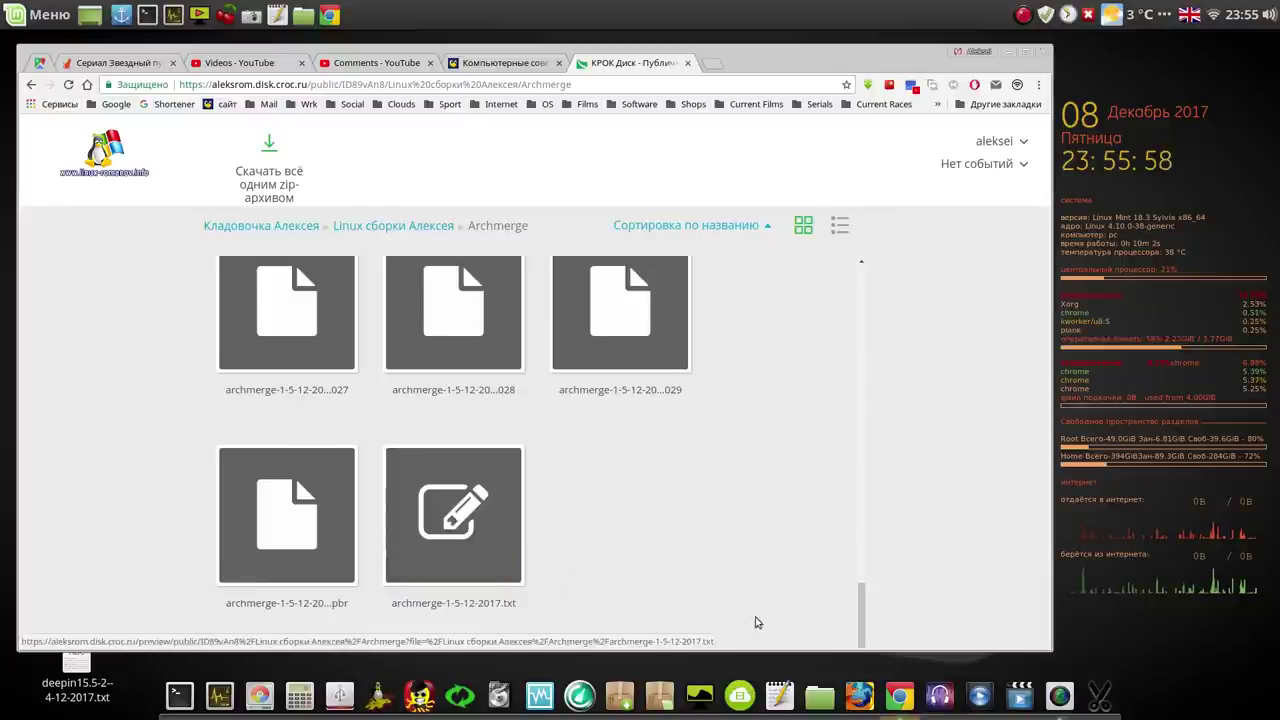
{"action": "left_click_drag", "start_coordinate": [860, 617], "coordinate": [858, 258]}
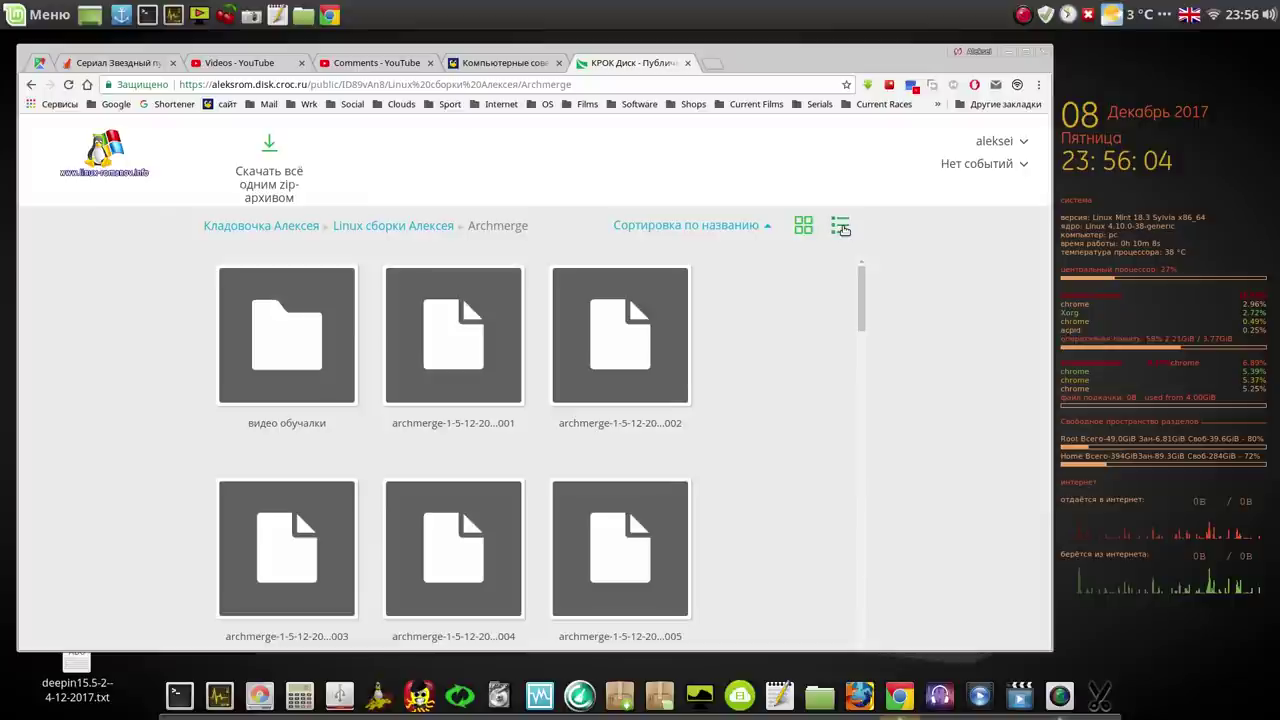
{"action": "left_click", "coordinate": [840, 228]}
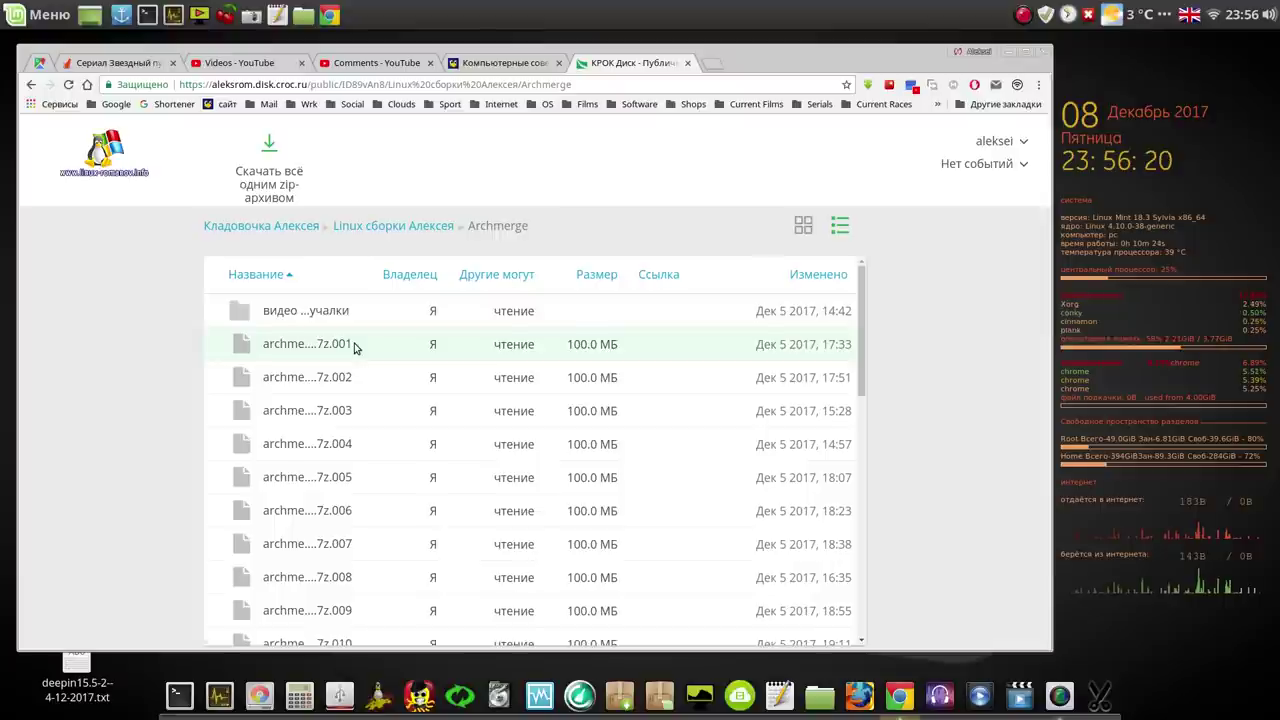
Step: Return to the Linux сборки folder and check the download options offered for the whole Archmerge folder
{"action": "left_click", "coordinate": [420, 227]}
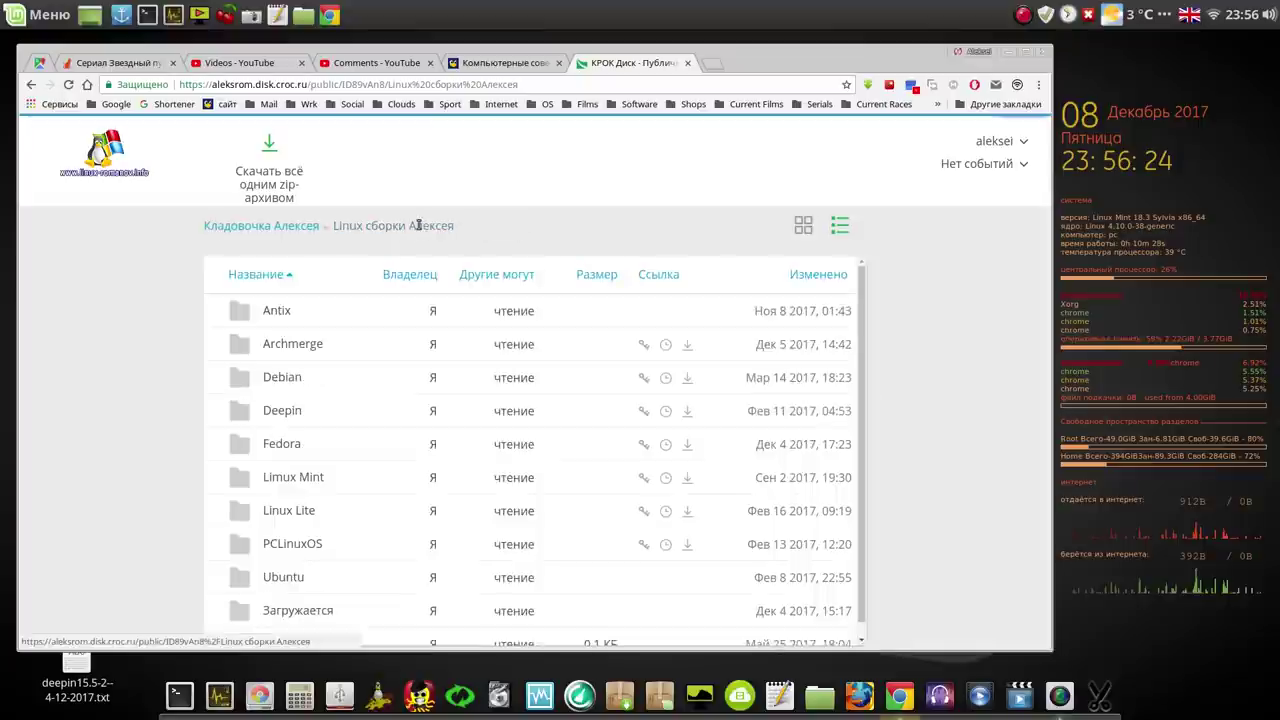
{"action": "right_click", "coordinate": [302, 347]}
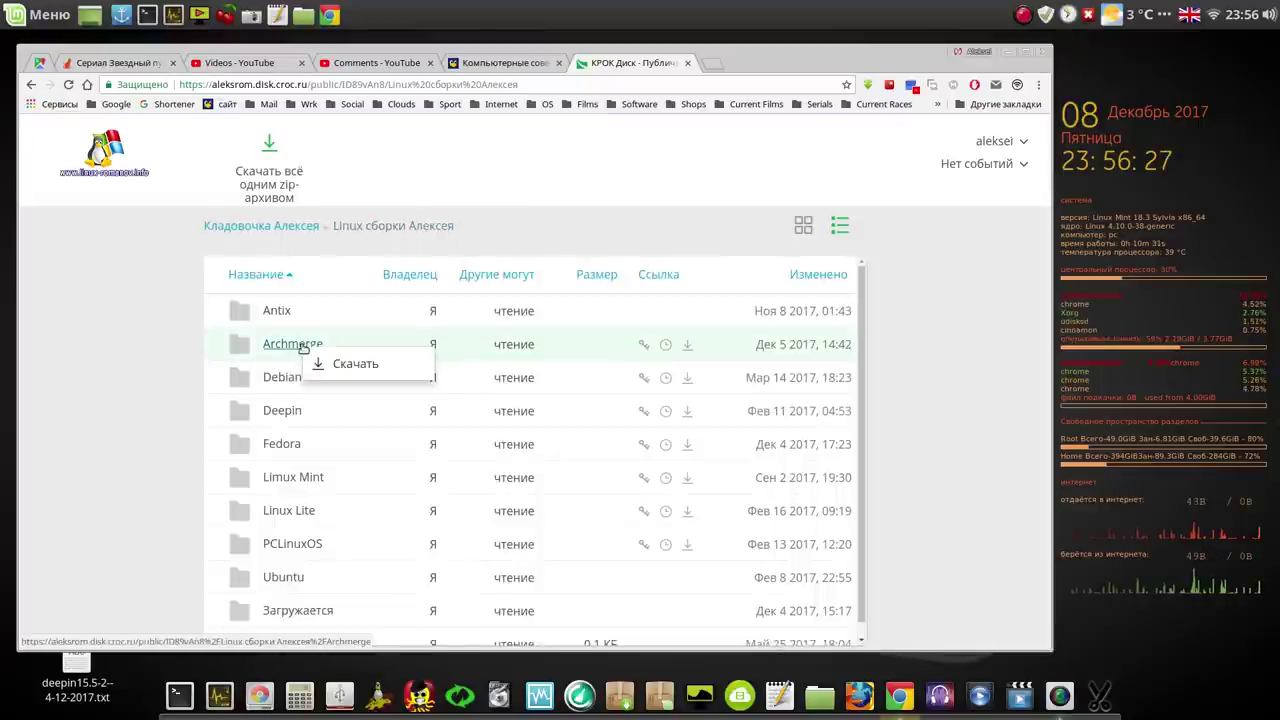
{"action": "left_click", "coordinate": [144, 355]}
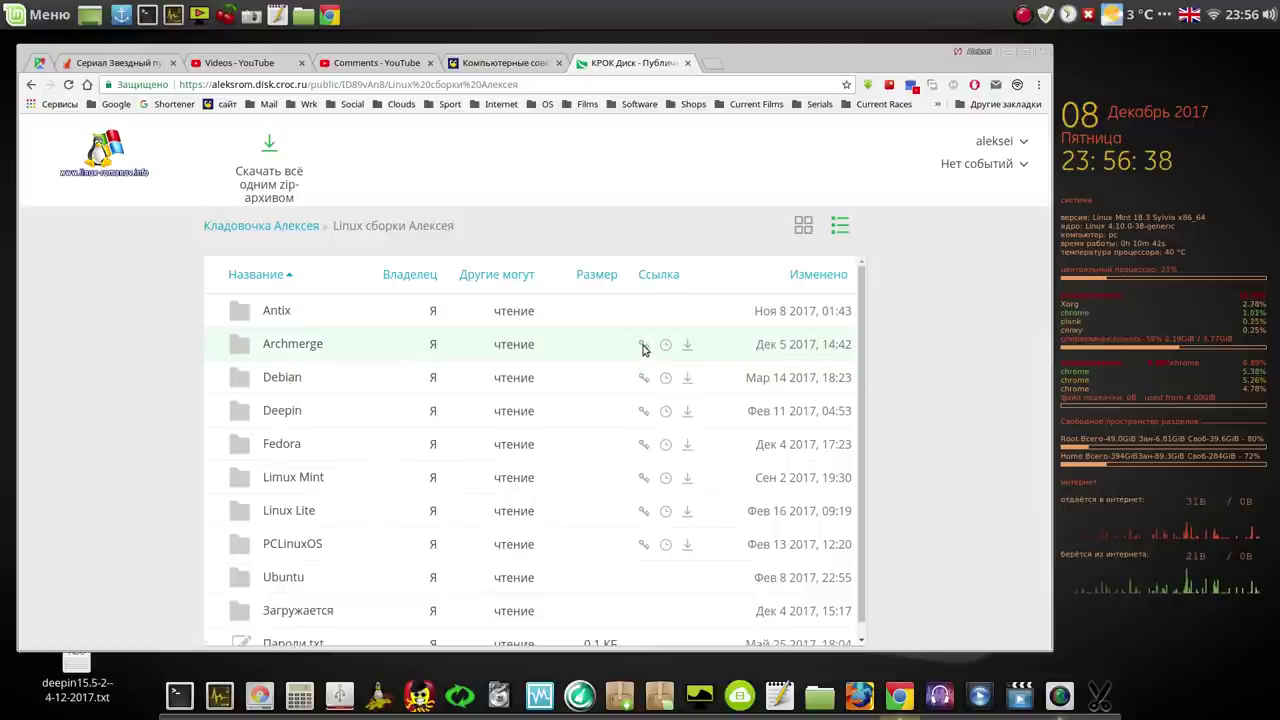
{"action": "right_click", "coordinate": [309, 346]}
{"action": "left_click", "coordinate": [662, 345]}
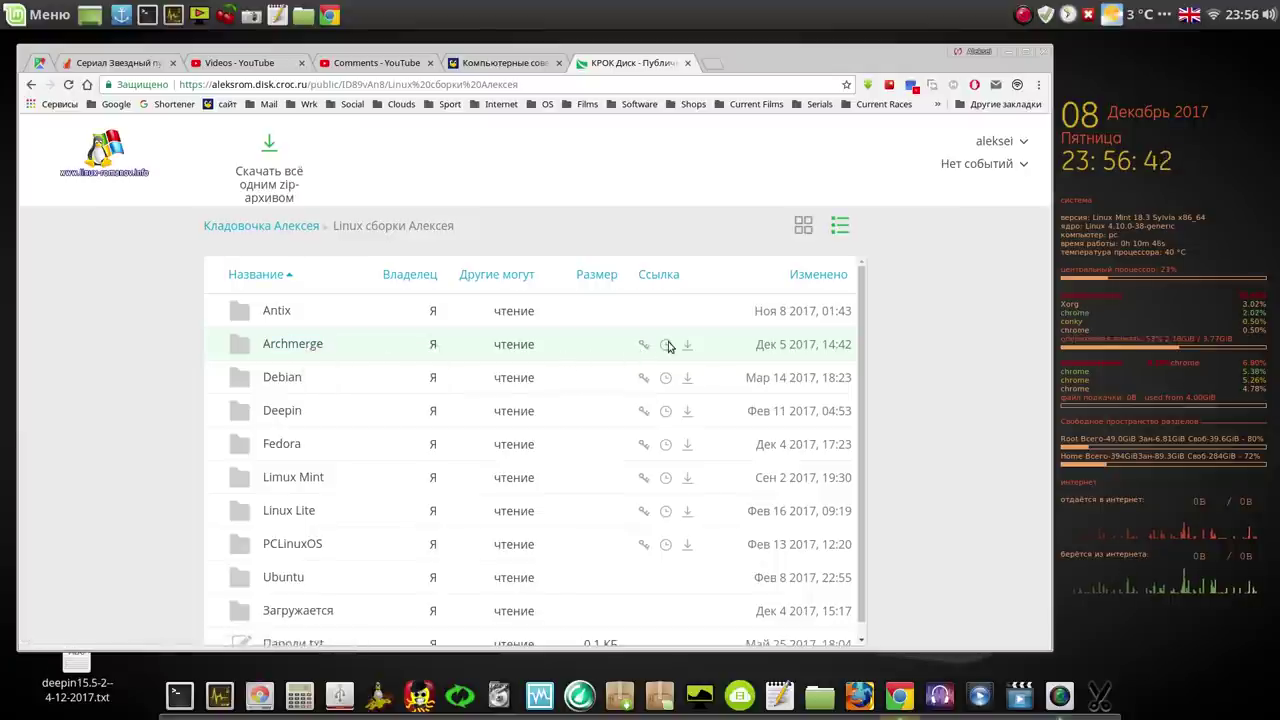
Step: In the file manager, create a folder named Archmerge in Рабочий стол, open it, and minimize the window
{"action": "left_click", "coordinate": [301, 17]}
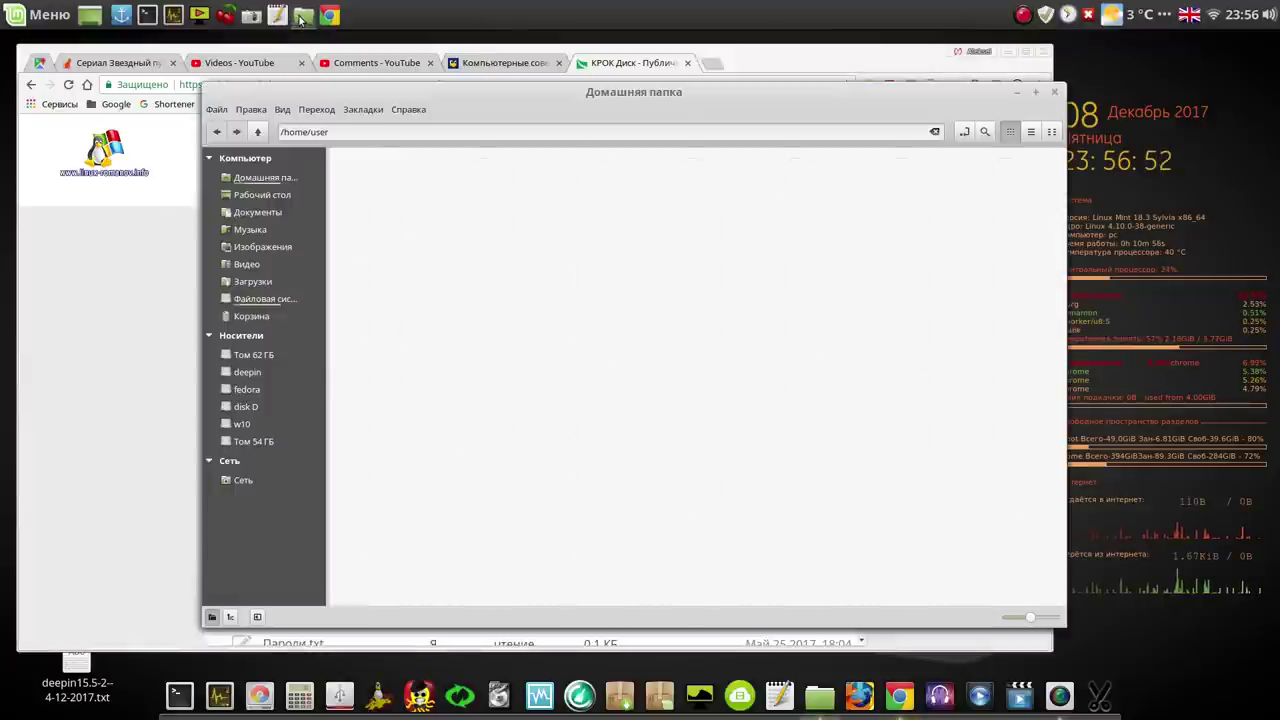
{"action": "left_click", "coordinate": [256, 194]}
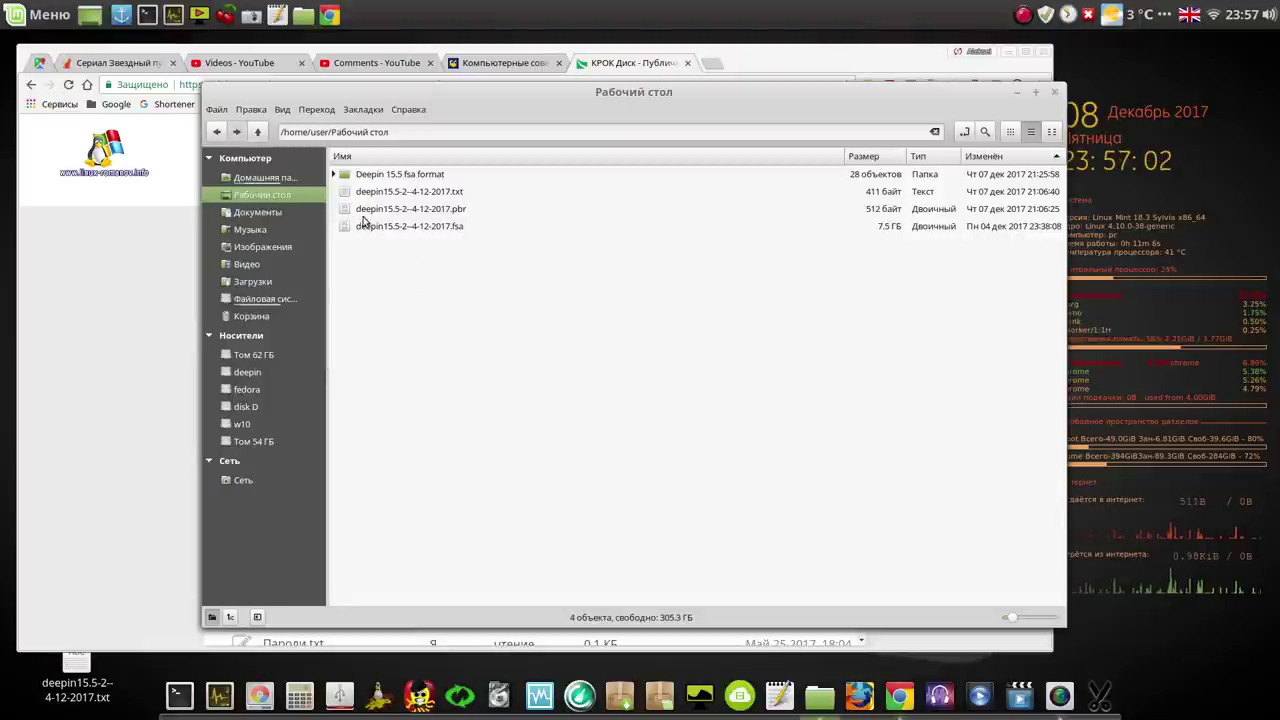
{"action": "right_click", "coordinate": [413, 266]}
{"action": "left_click", "coordinate": [449, 271]}
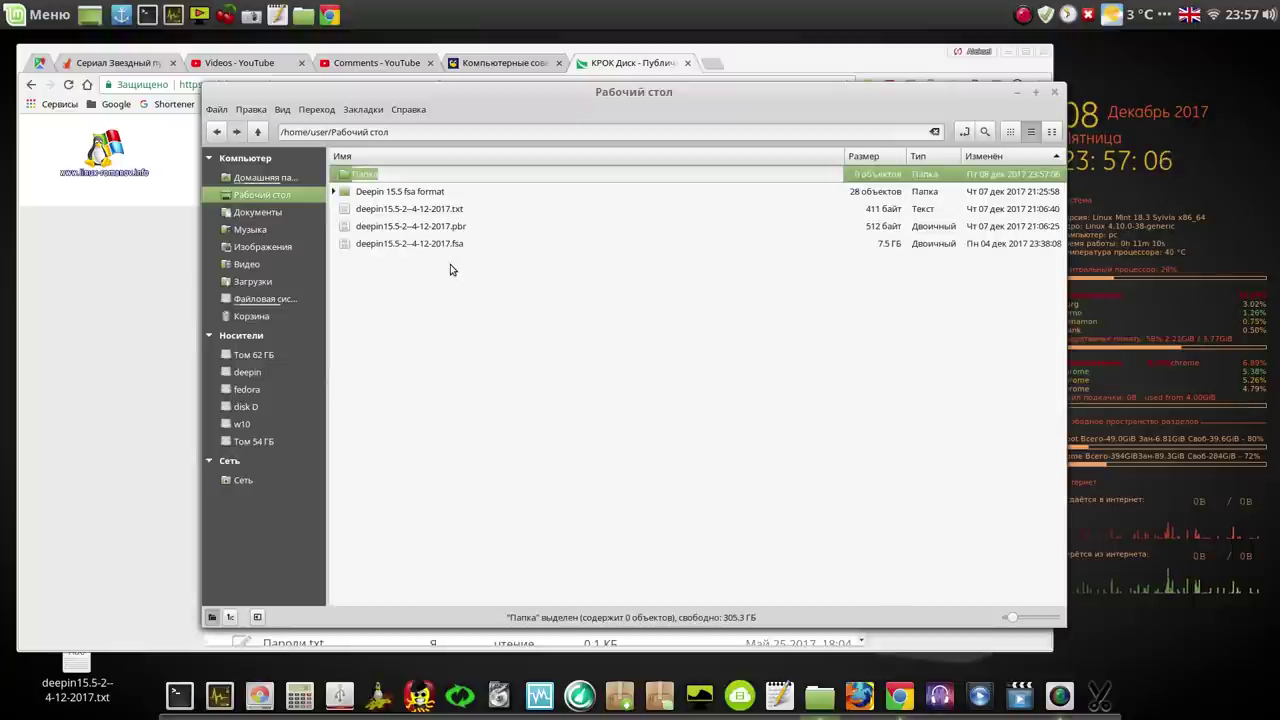
{"action": "type", "text": "Аrc"}
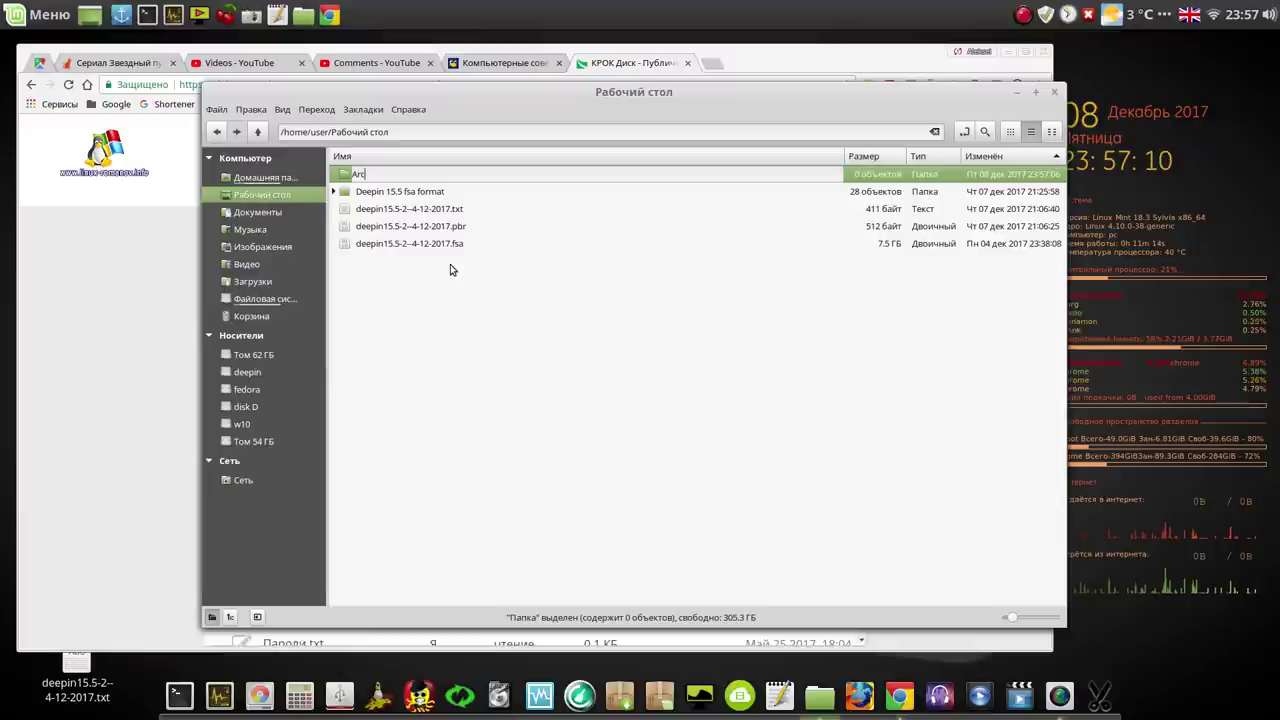
{"action": "type", "text": "hm"}
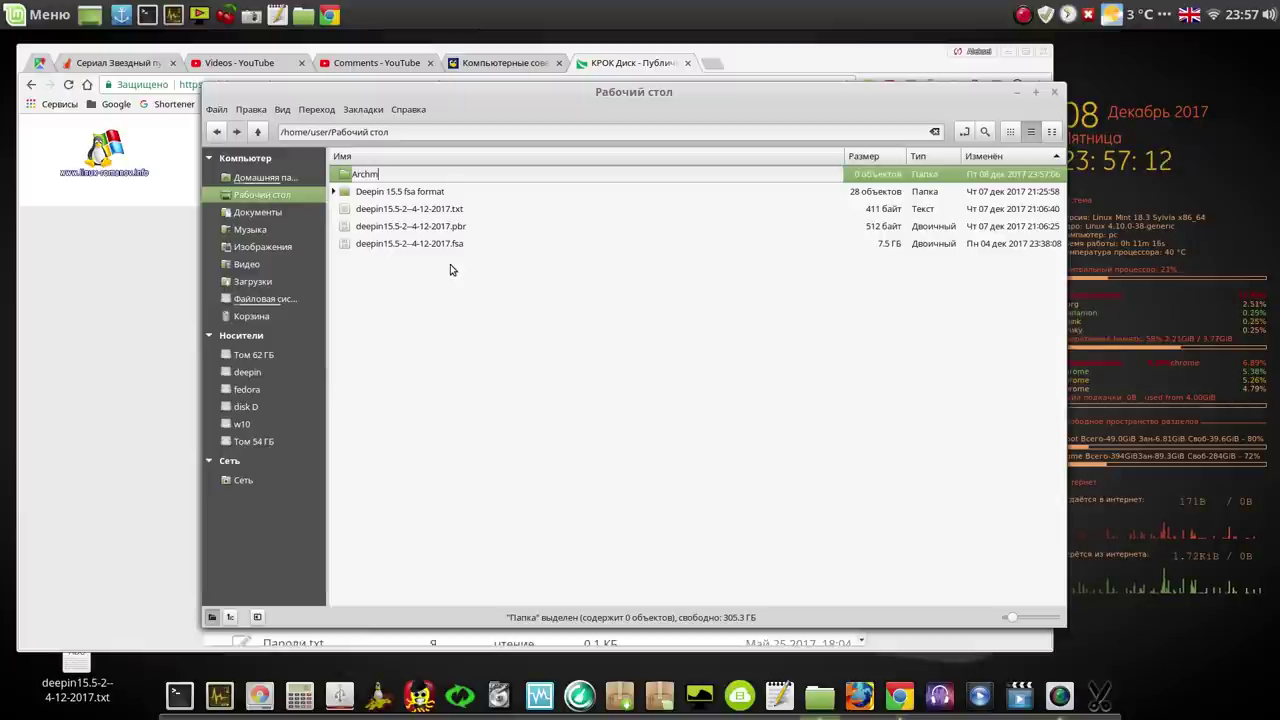
{"action": "type", "text": "erge"}
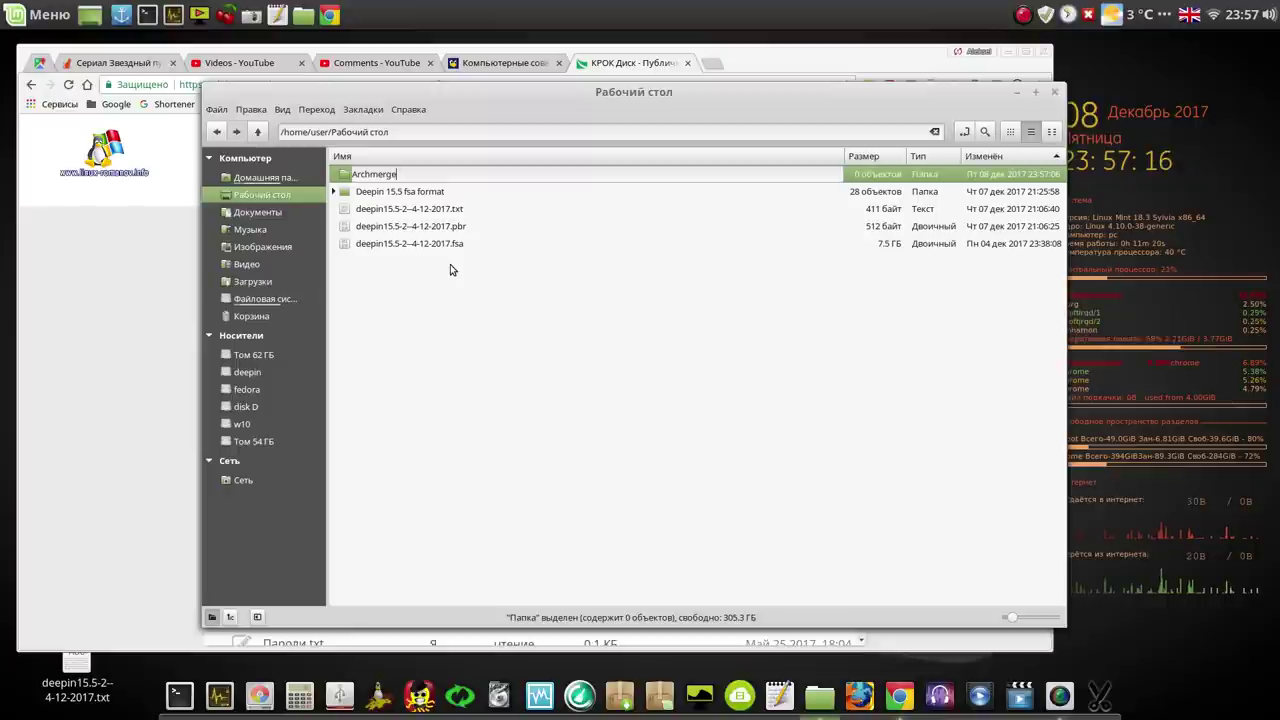
{"action": "key", "text": "Return"}
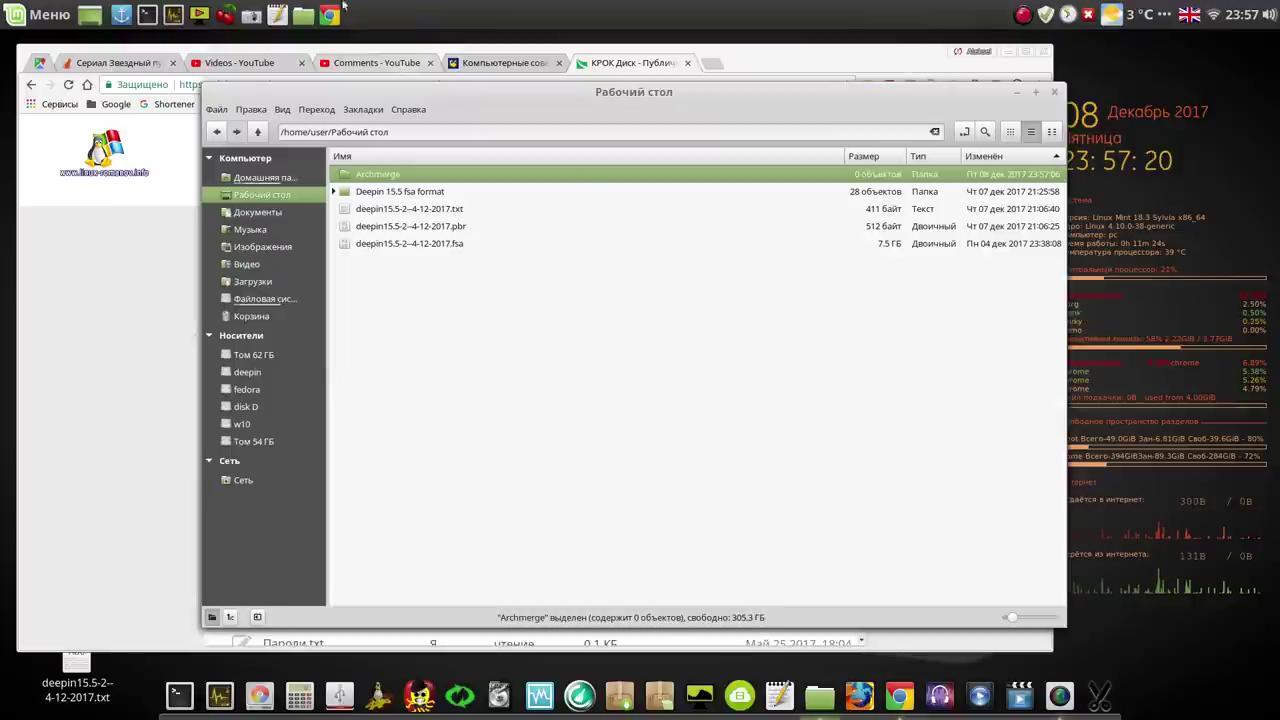
{"action": "double_click", "coordinate": [360, 176]}
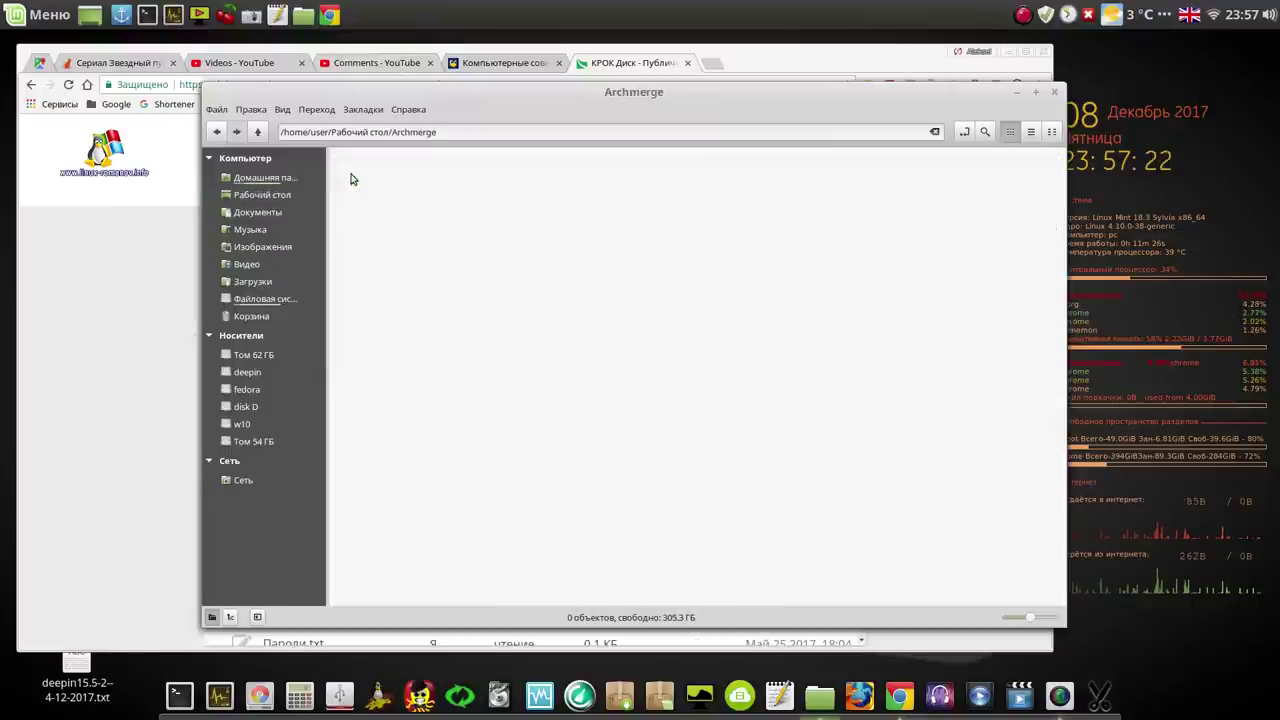
{"action": "left_click", "coordinate": [1019, 94]}
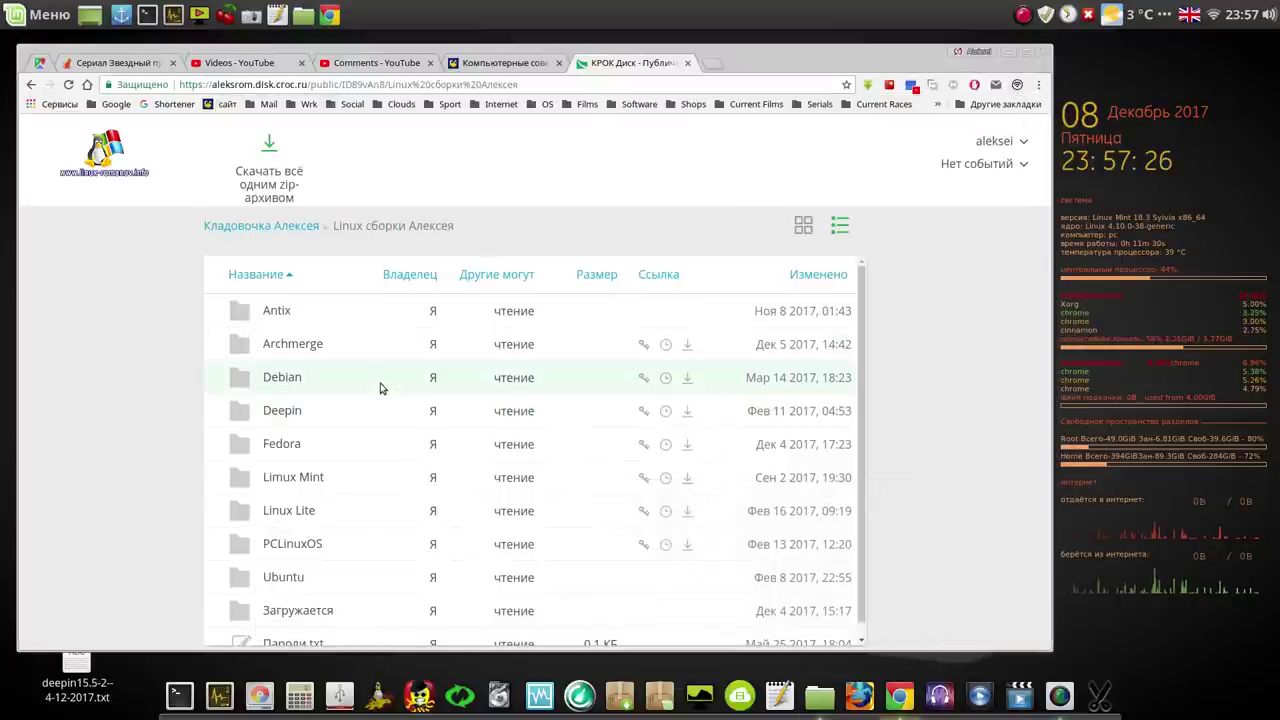
Step: Download archive part 001 from the online Archmerge folder into the Archmerge folder on the desktop
{"action": "left_click", "coordinate": [313, 352]}
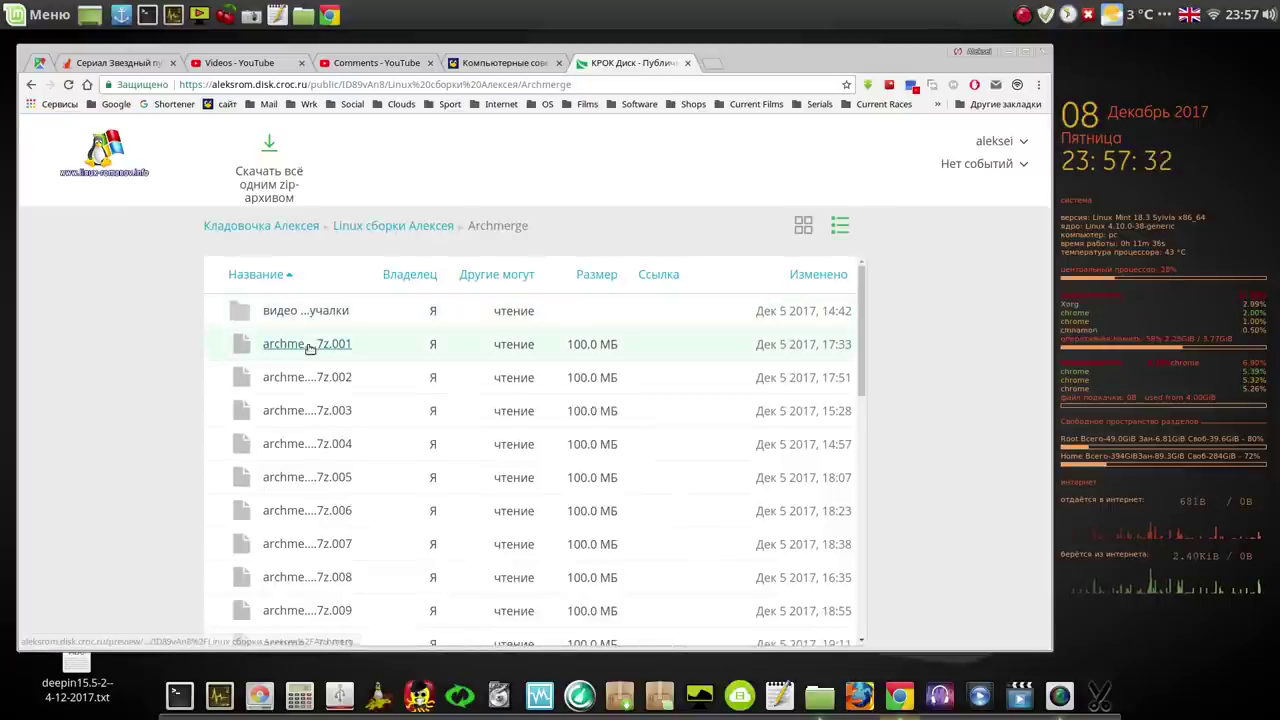
{"action": "right_click", "coordinate": [310, 347]}
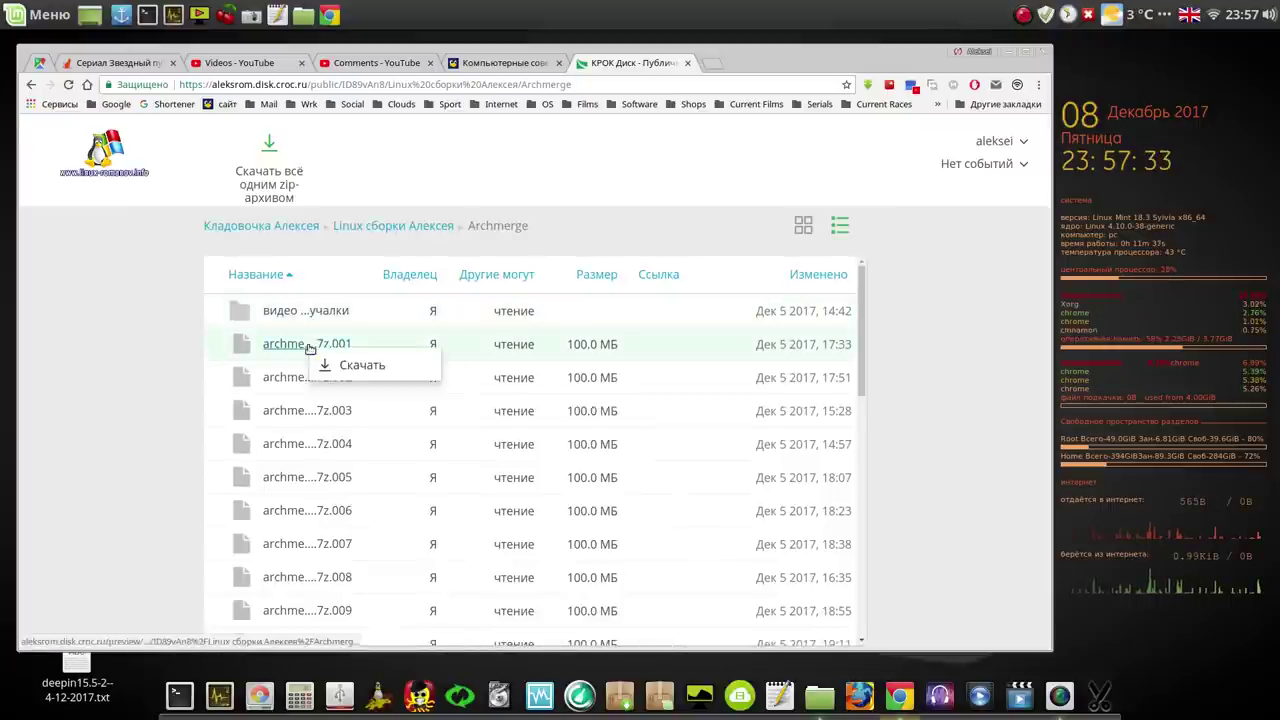
{"action": "left_click", "coordinate": [355, 366]}
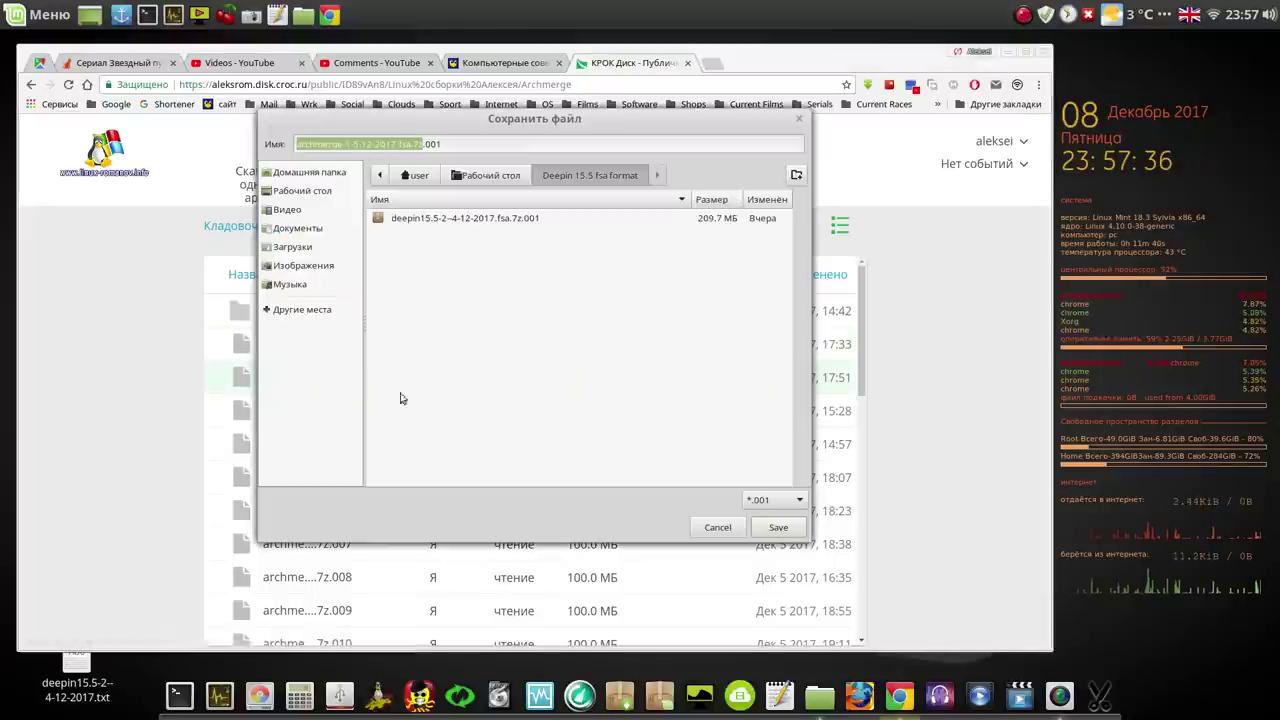
{"action": "left_click", "coordinate": [316, 192]}
{"action": "double_click", "coordinate": [423, 220]}
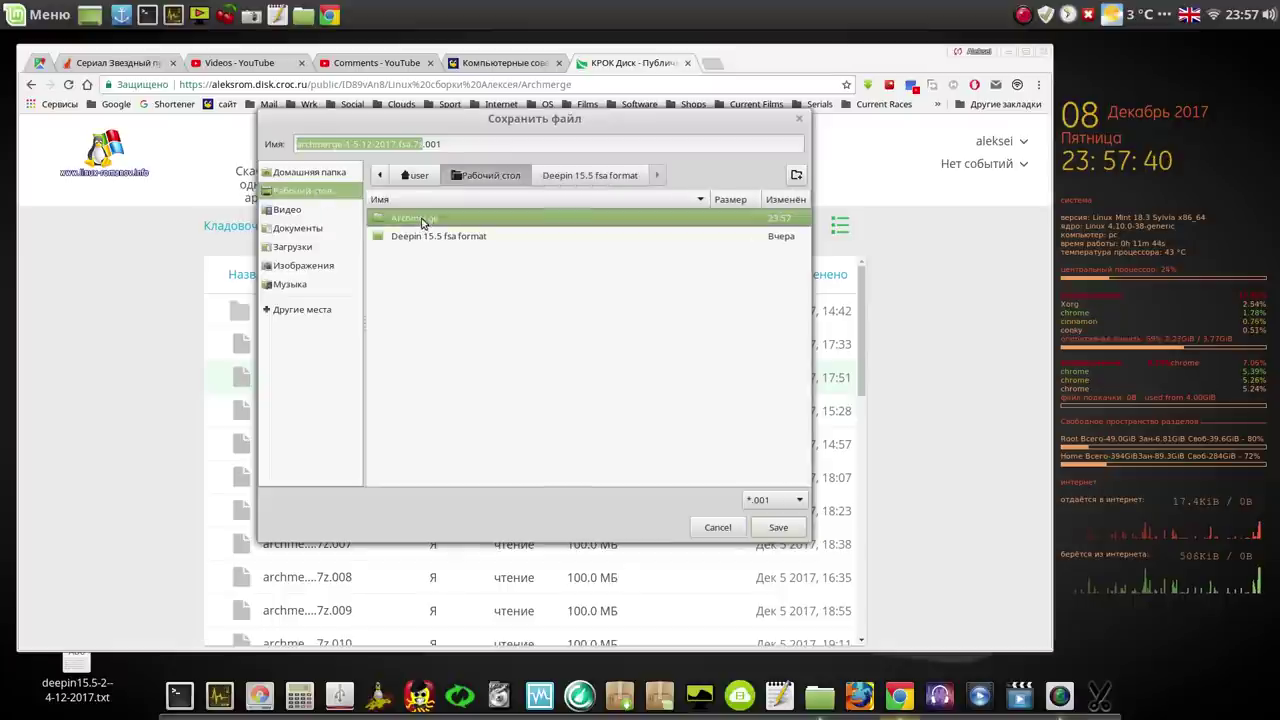
{"action": "left_click", "coordinate": [779, 525]}
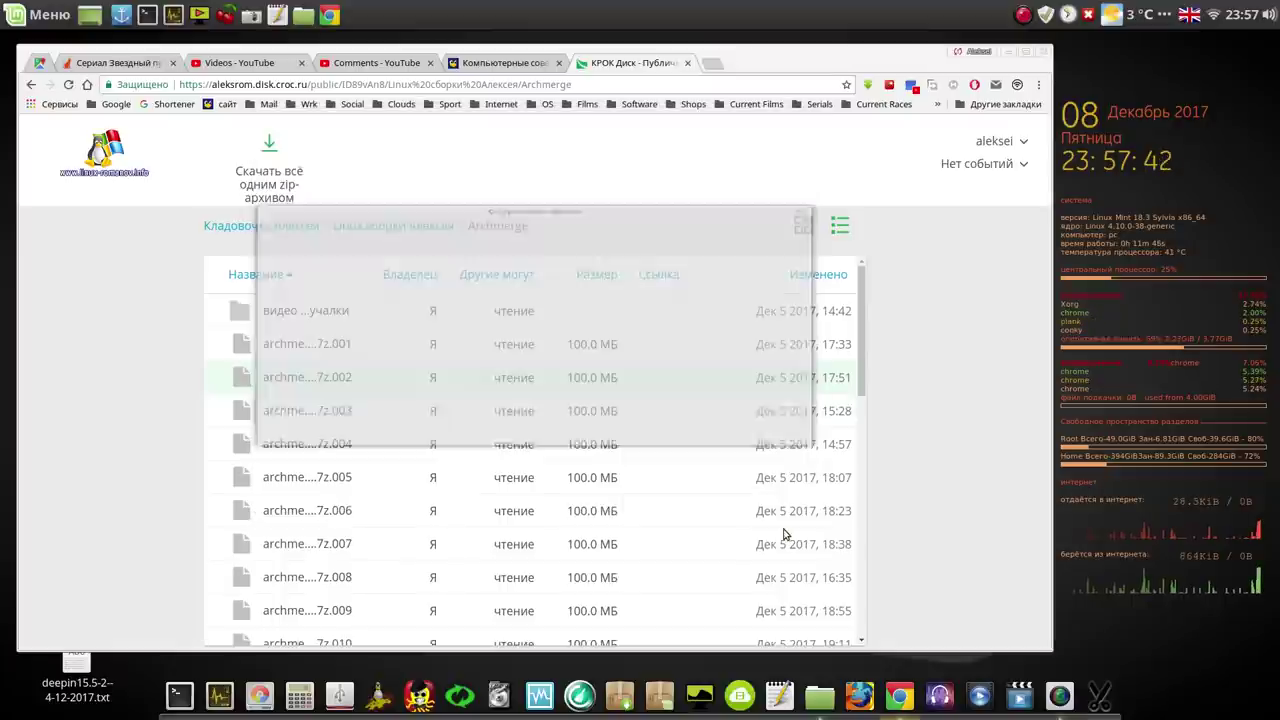
Step: Download archive part 002 into the same desktop Archmerge folder
{"action": "right_click", "coordinate": [330, 379]}
{"action": "left_click", "coordinate": [362, 394]}
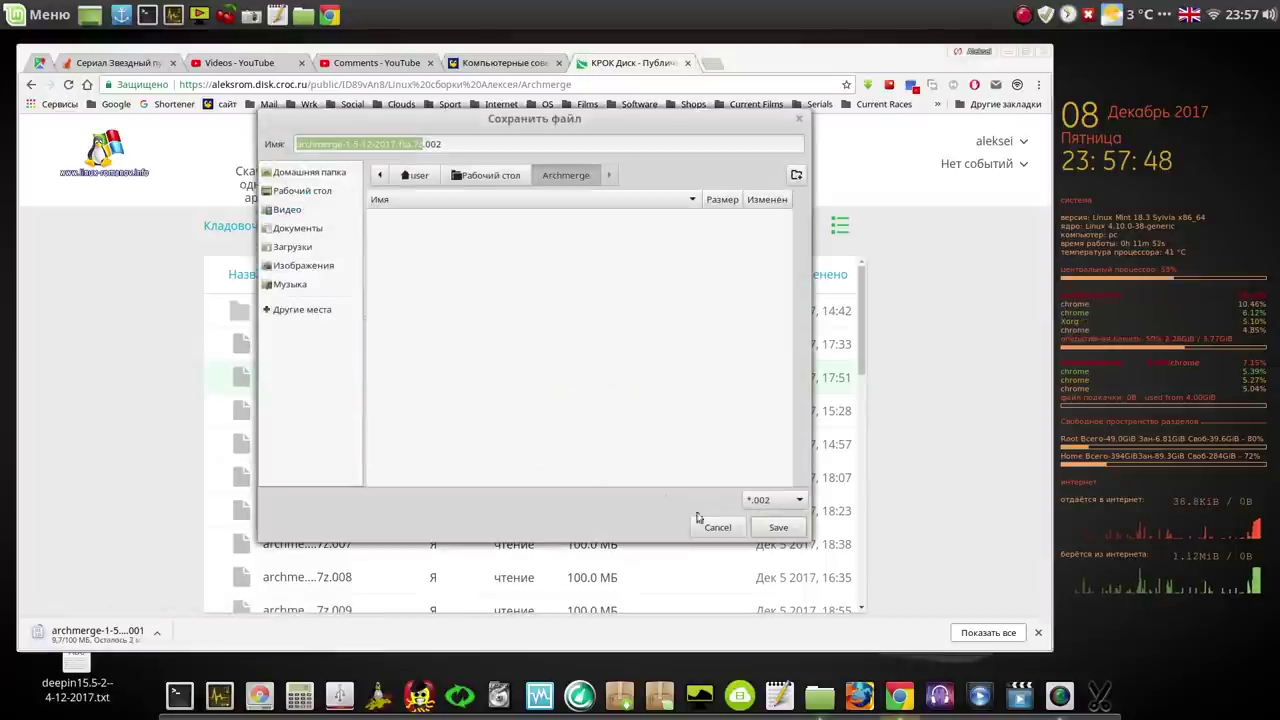
{"action": "left_click", "coordinate": [776, 526]}
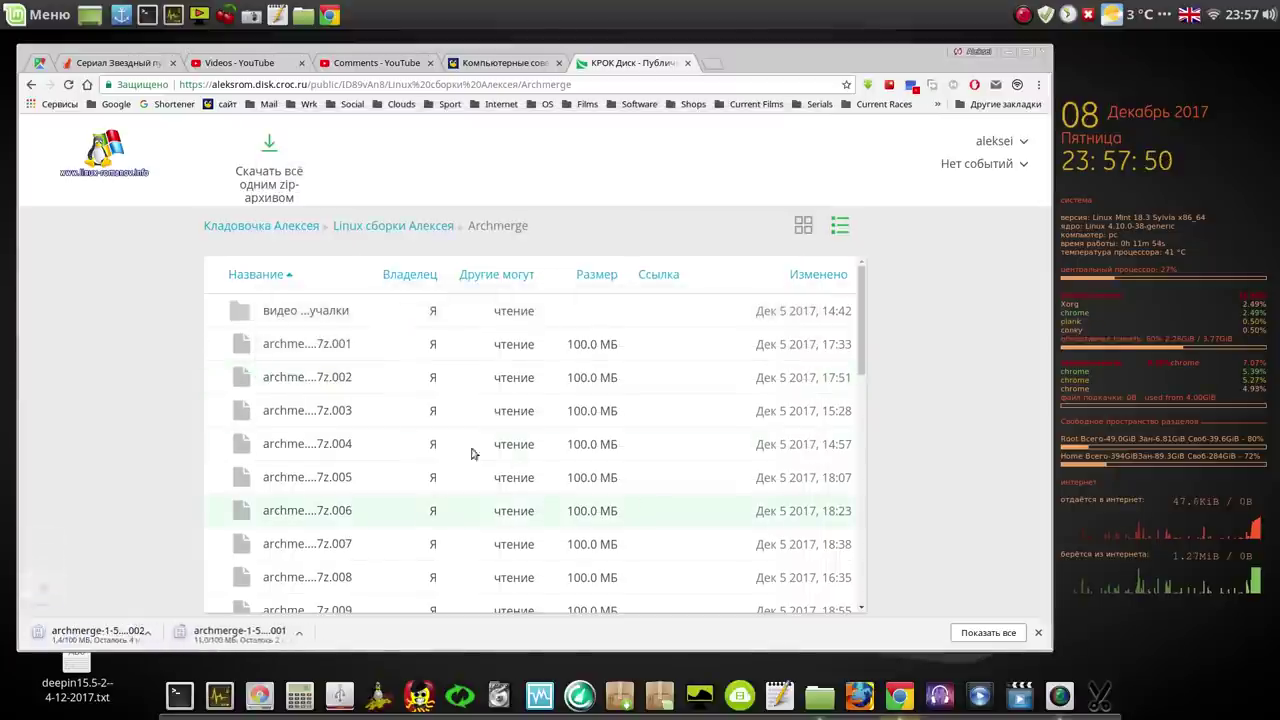
Step: Download archive parts 003, 004 and 005 from the online Archmerge folder into the desktop Archmerge folder
{"action": "right_click", "coordinate": [335, 412]}
{"action": "left_click", "coordinate": [390, 432]}
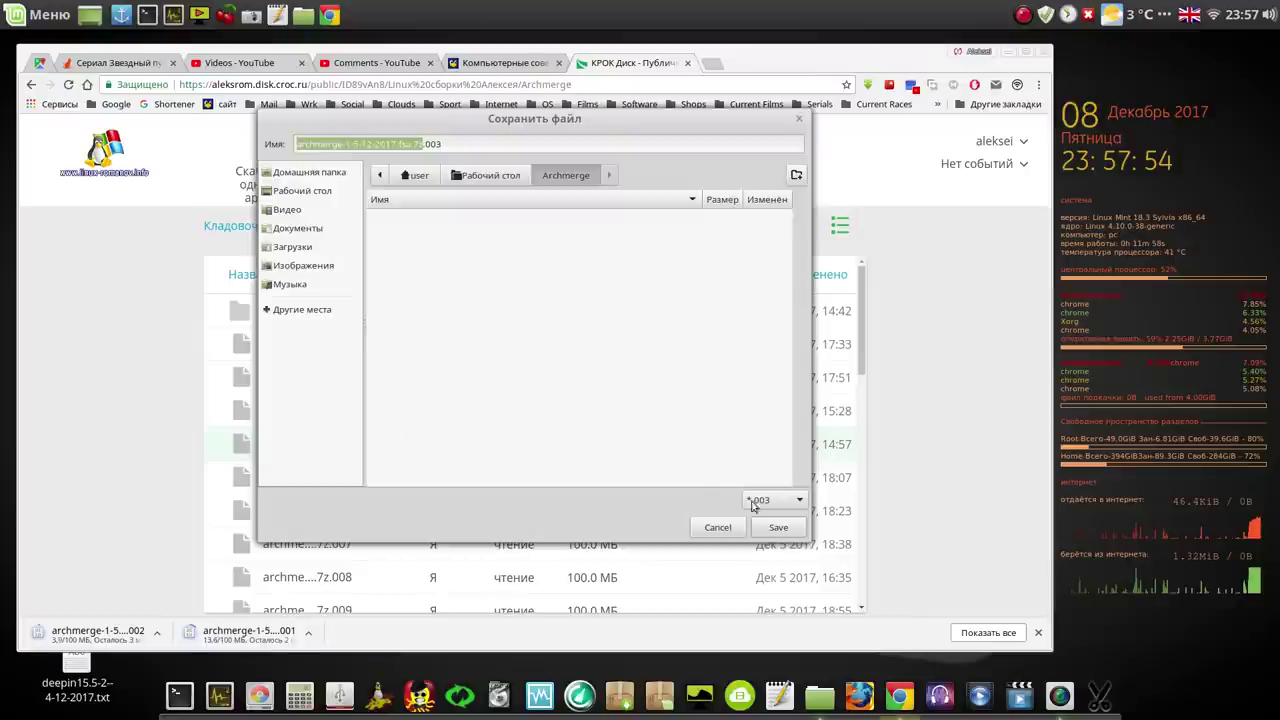
{"action": "left_click", "coordinate": [778, 527]}
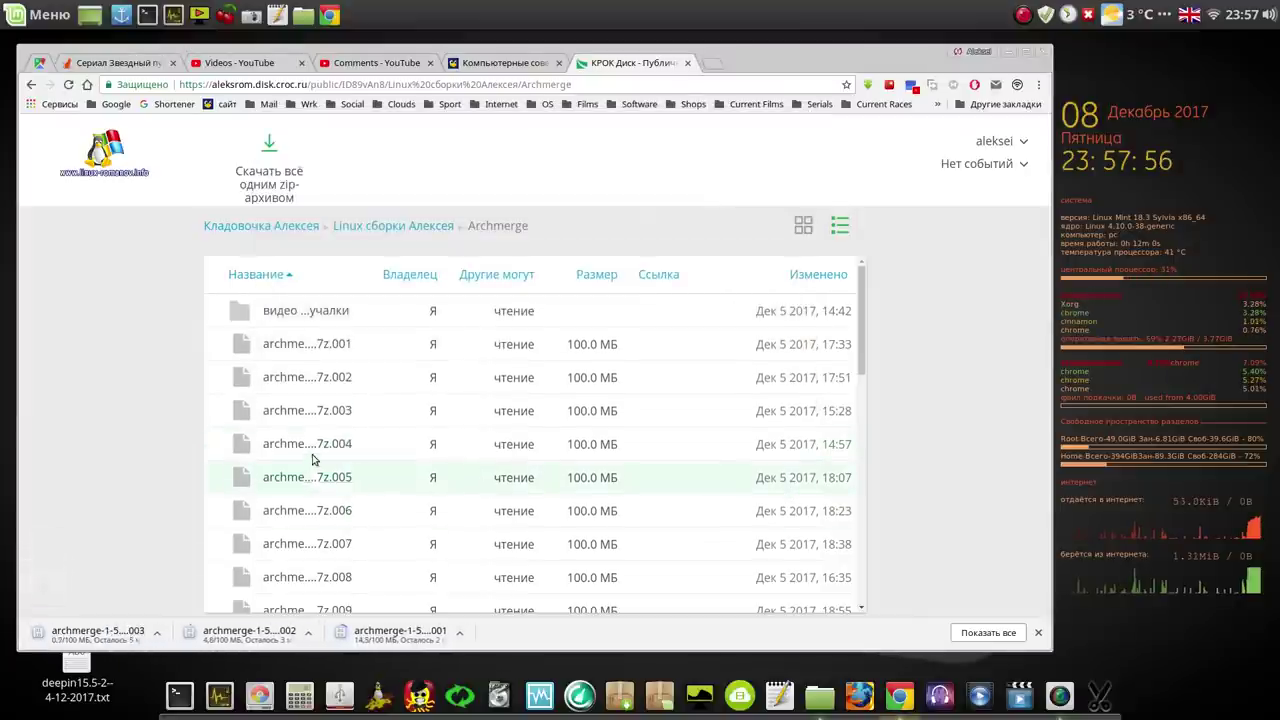
{"action": "right_click", "coordinate": [323, 446]}
{"action": "left_click", "coordinate": [362, 465]}
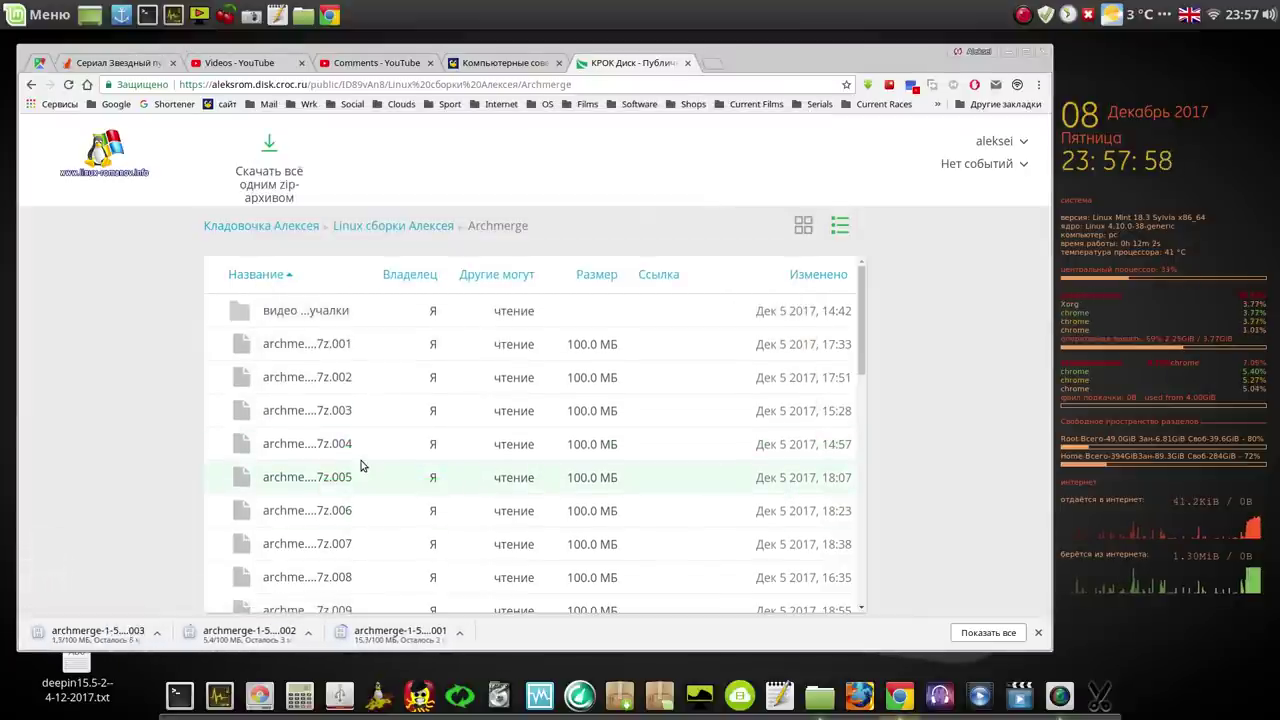
{"action": "left_click", "coordinate": [776, 530]}
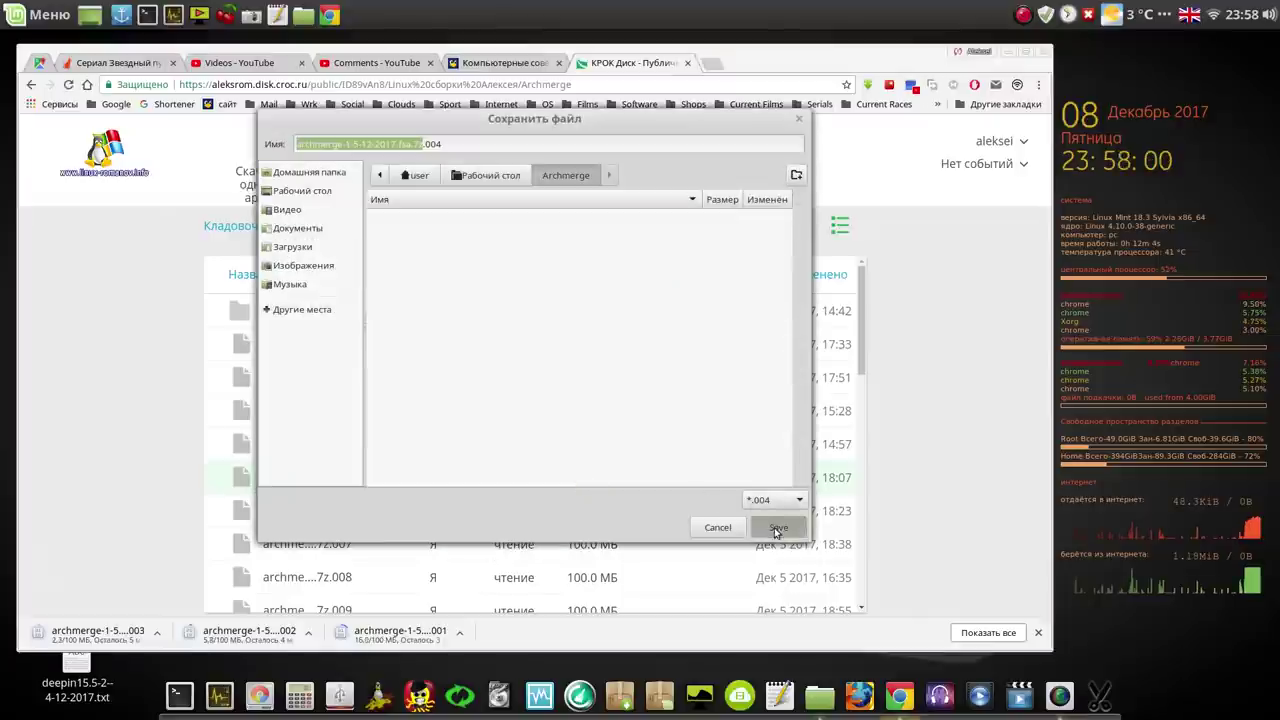
{"action": "right_click", "coordinate": [337, 480]}
{"action": "left_click", "coordinate": [350, 494]}
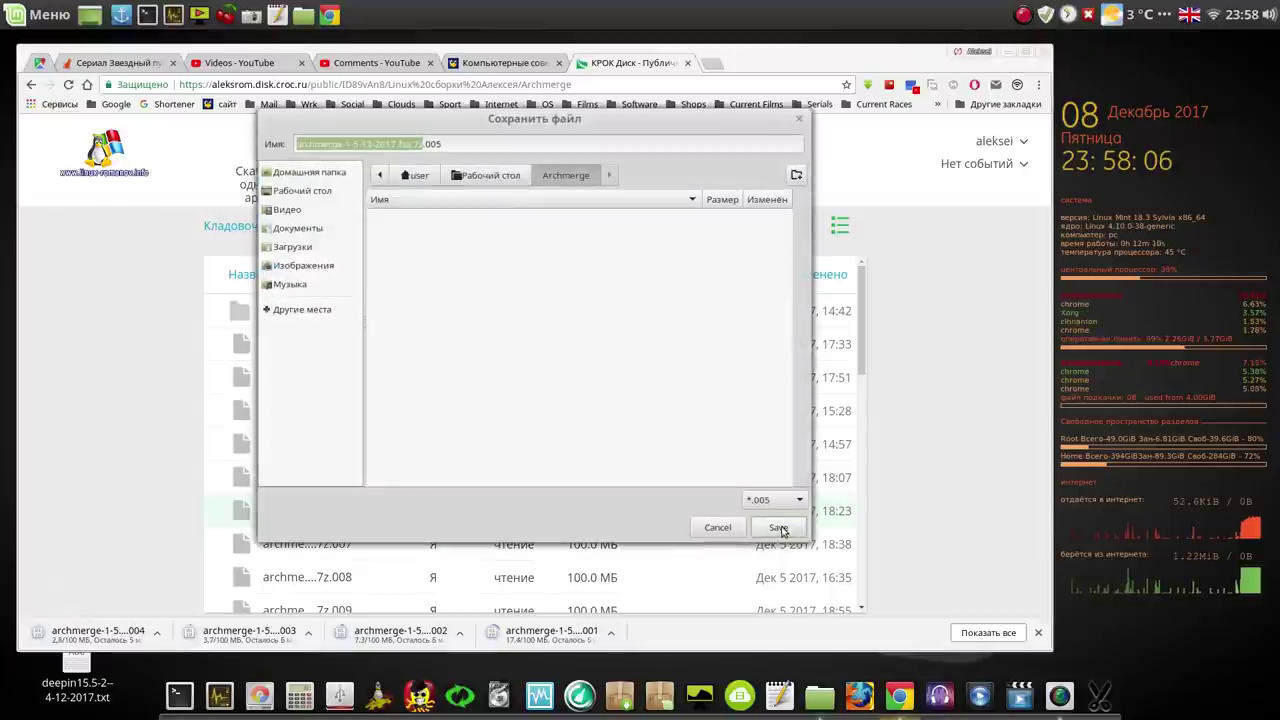
{"action": "left_click", "coordinate": [778, 528]}
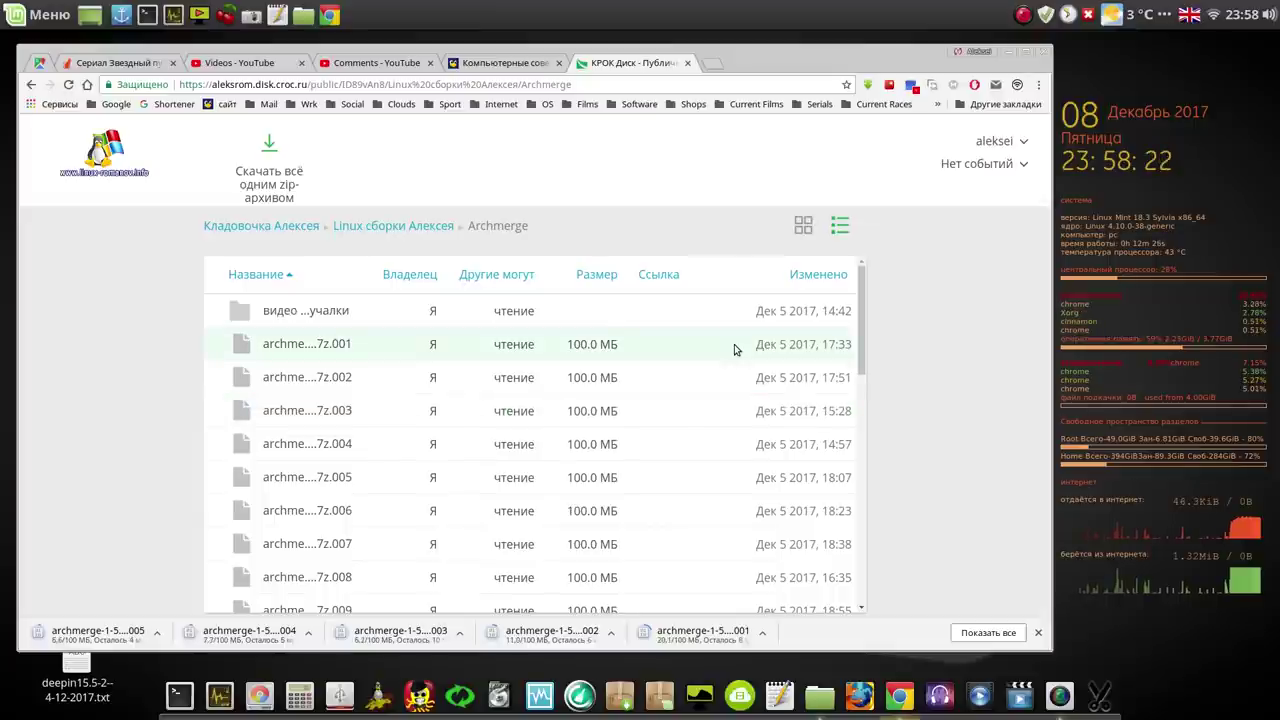
{"action": "left_click", "coordinate": [1024, 15]}
{"action": "left_click", "coordinate": [1040, 37]}
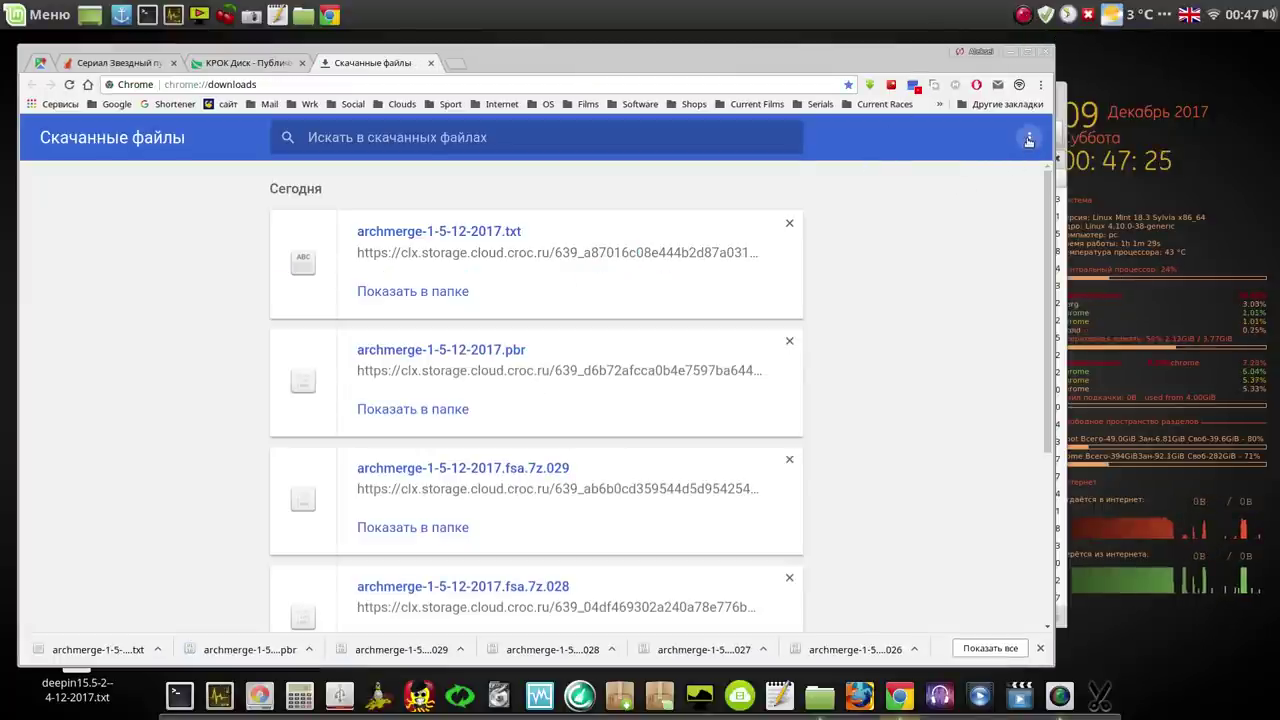
Step: Clear the browser's list of downloaded files and review the files saved in the desktop Archmerge folder in the file manager
{"action": "left_click", "coordinate": [1029, 139]}
{"action": "left_click", "coordinate": [853, 145]}
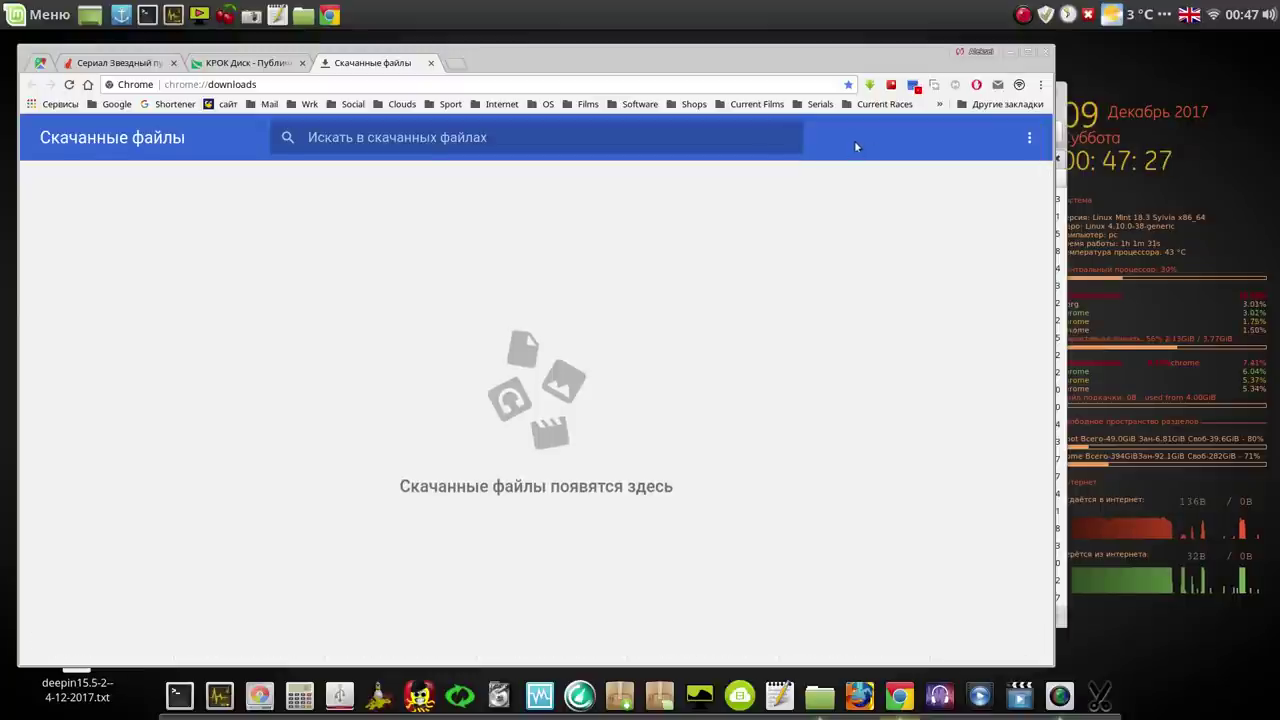
{"action": "left_click", "coordinate": [819, 695]}
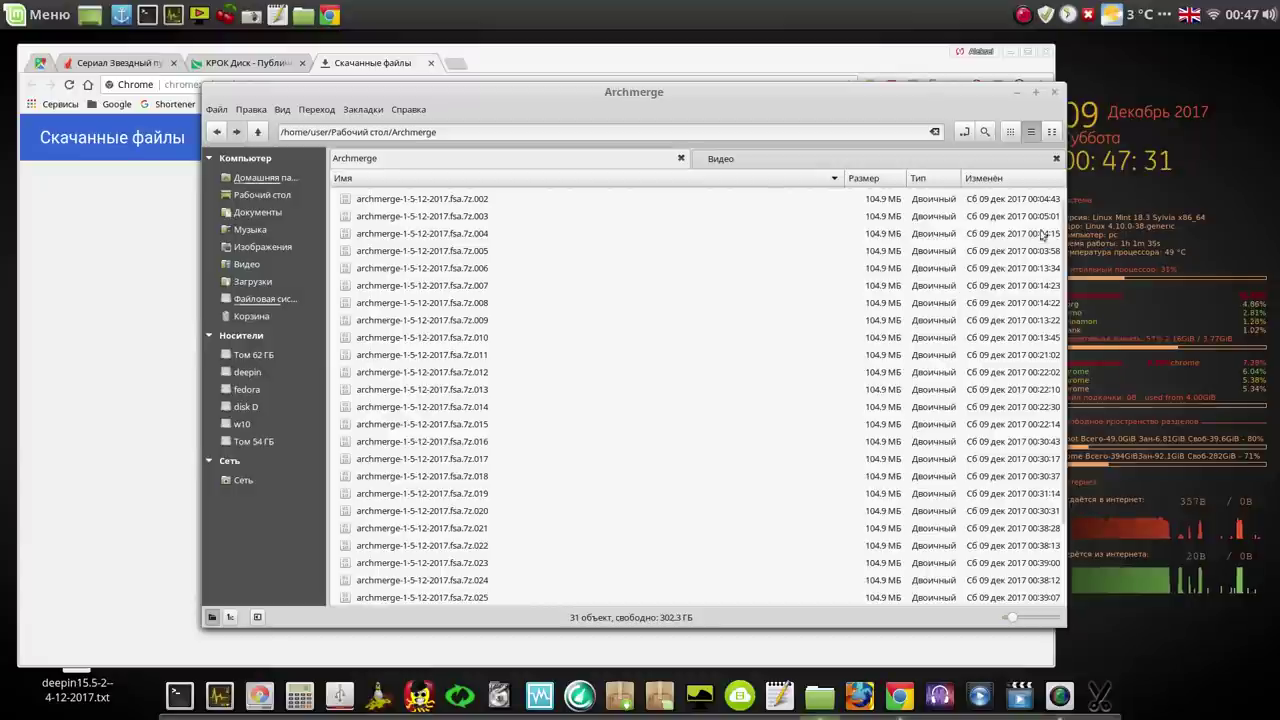
{"action": "scroll", "coordinate": [1063, 280], "scroll_direction": "down", "scroll_amount": 1}
{"action": "left_click_drag", "start_coordinate": [1063, 280], "coordinate": [1057, 338]}
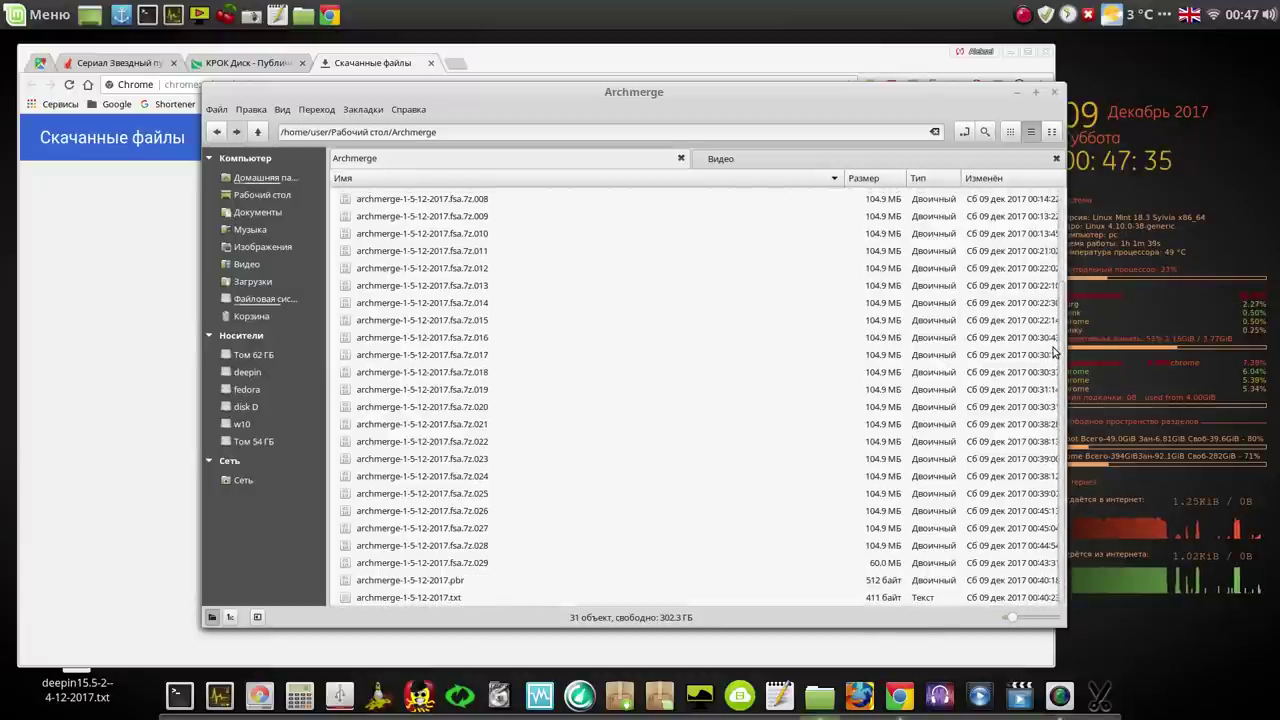
{"action": "scroll", "coordinate": [1063, 315], "scroll_direction": "up", "scroll_amount": 3}
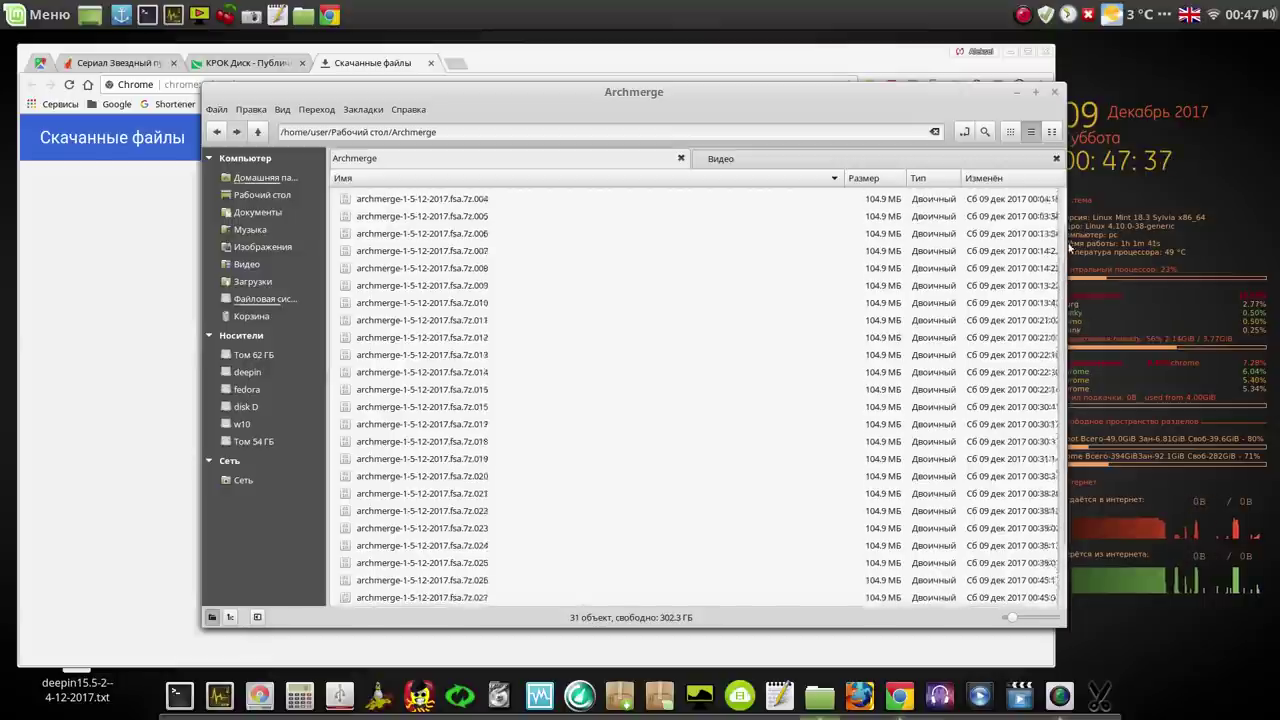
Step: Go up to Рабочий стол in the file manager, open the Fedora folder, and minimize the window
{"action": "left_click", "coordinate": [258, 133]}
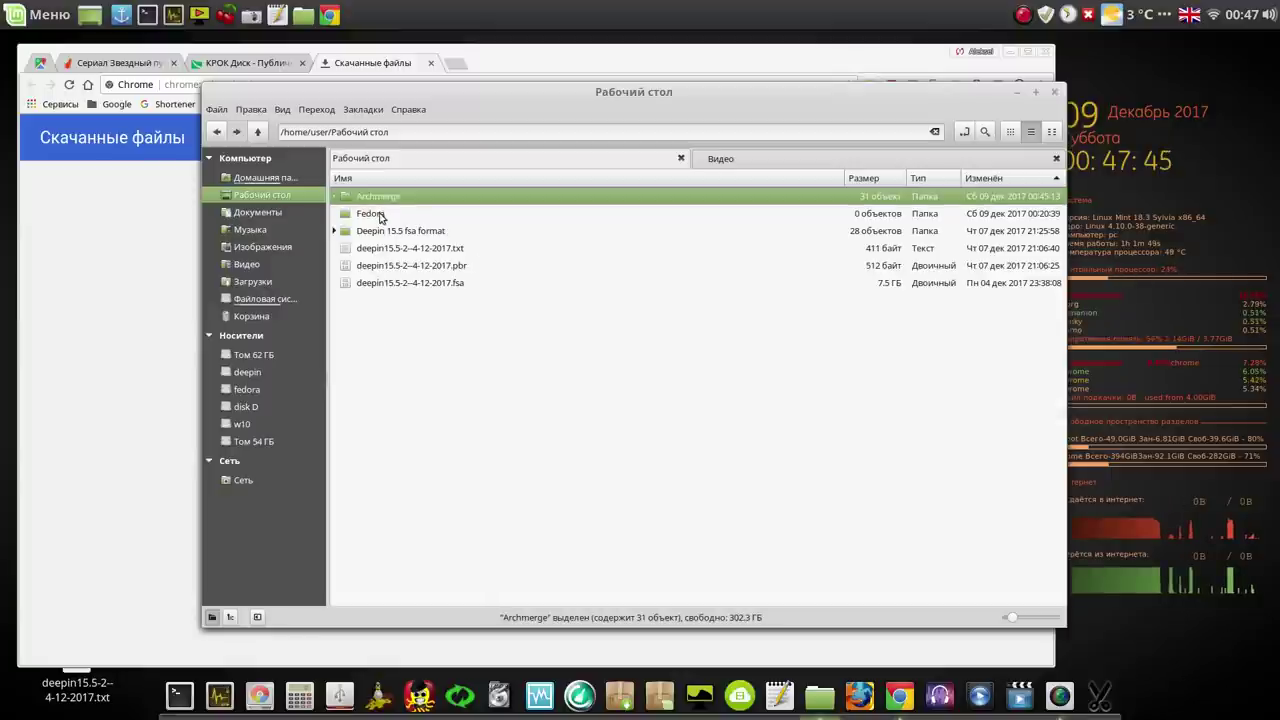
{"action": "double_click", "coordinate": [371, 214]}
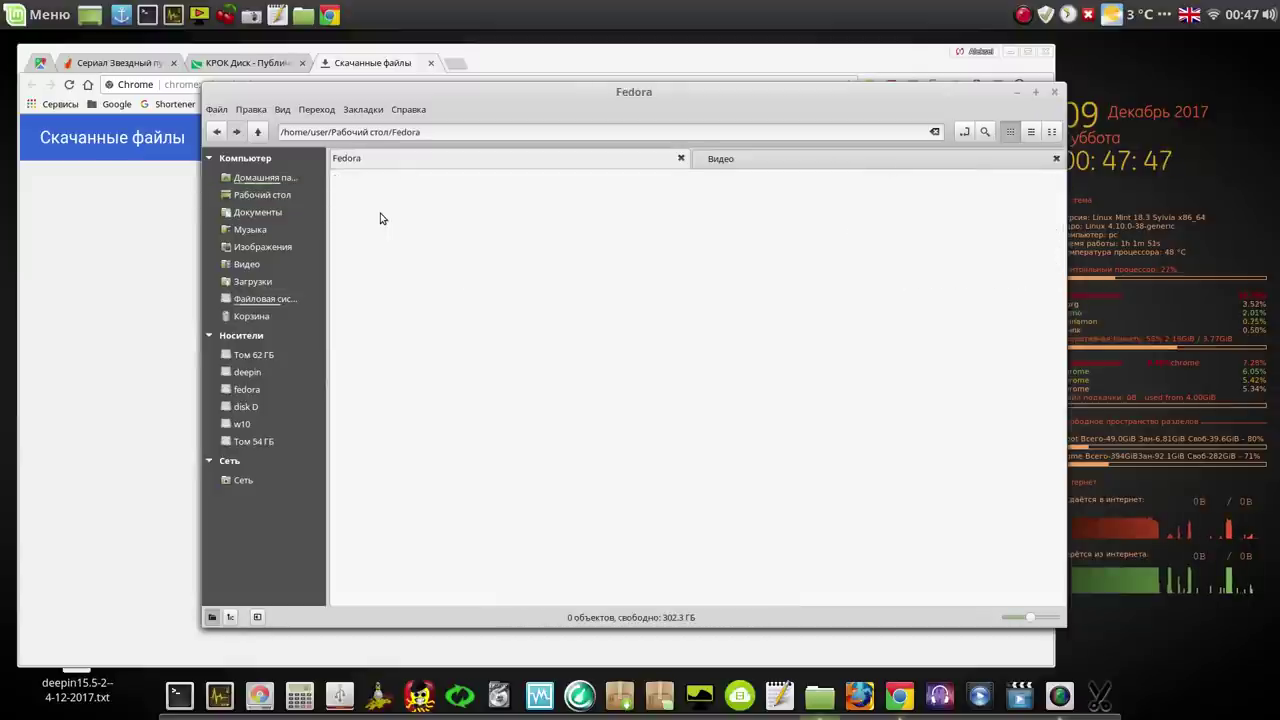
{"action": "left_click", "coordinate": [1017, 93]}
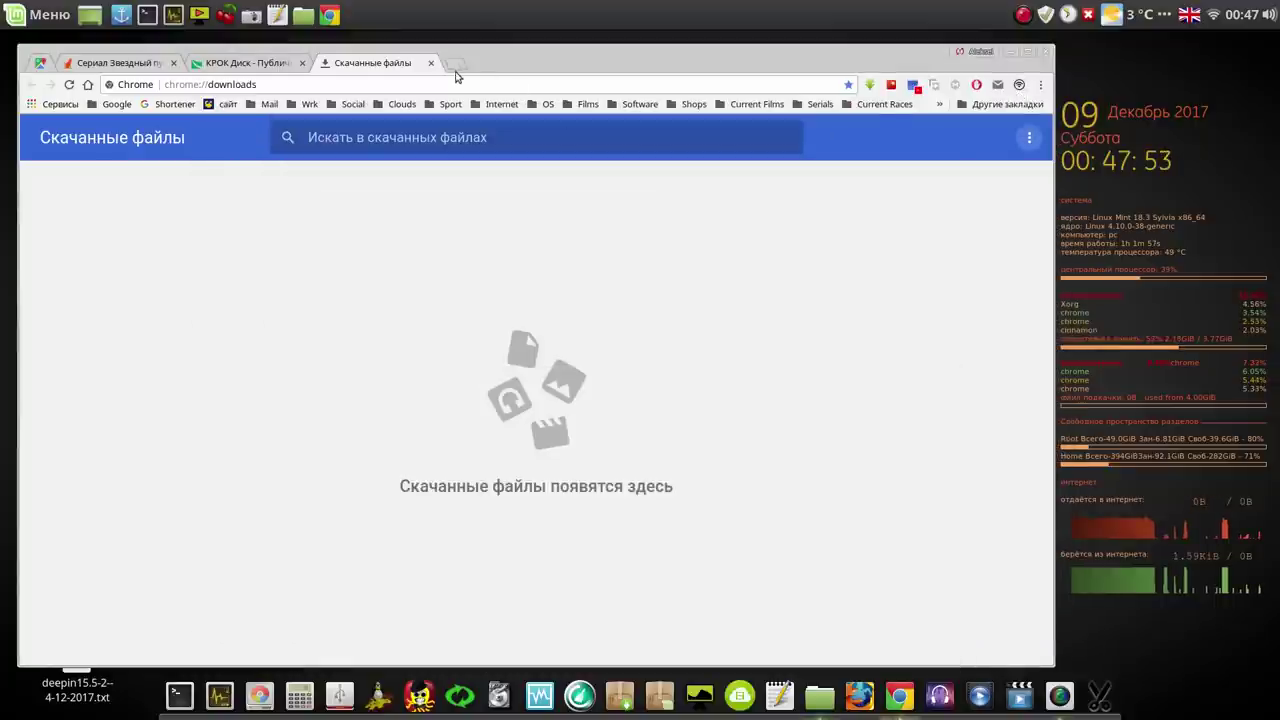
Step: Return to the КРОК storage page, go back to the Linux сборки folder, and open its Fedora folder
{"action": "left_click", "coordinate": [258, 65]}
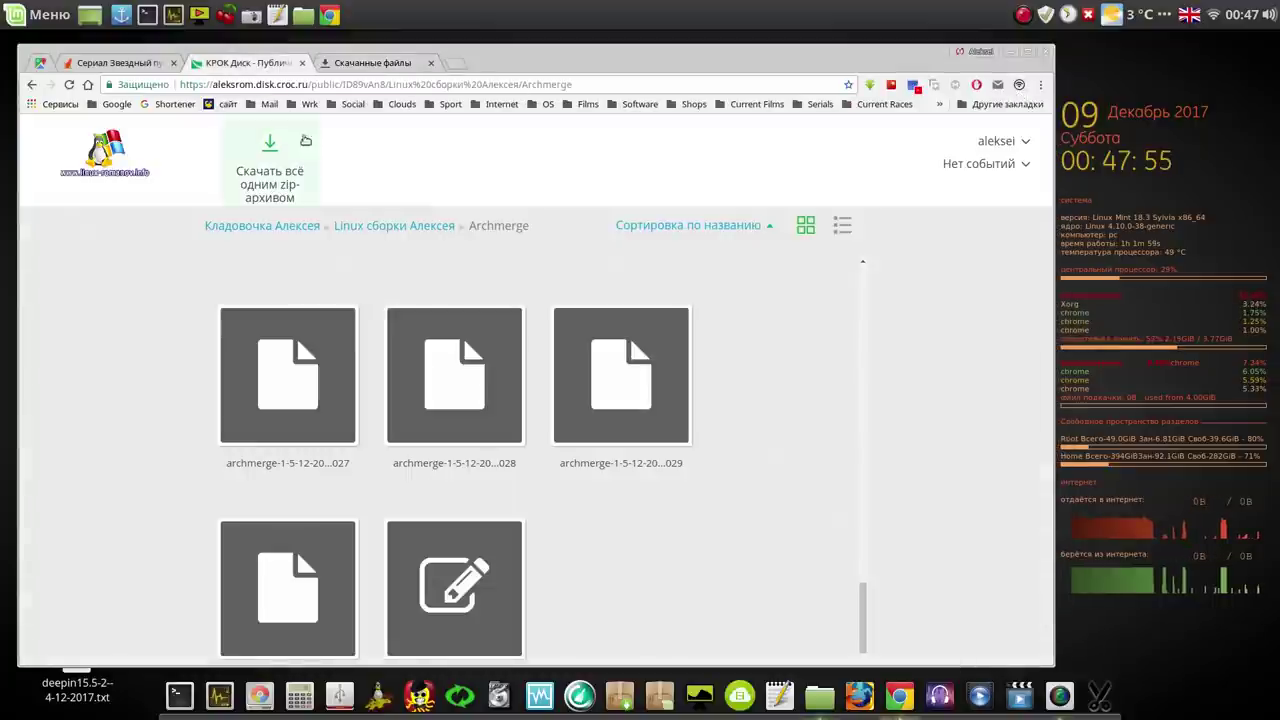
{"action": "left_click", "coordinate": [420, 229]}
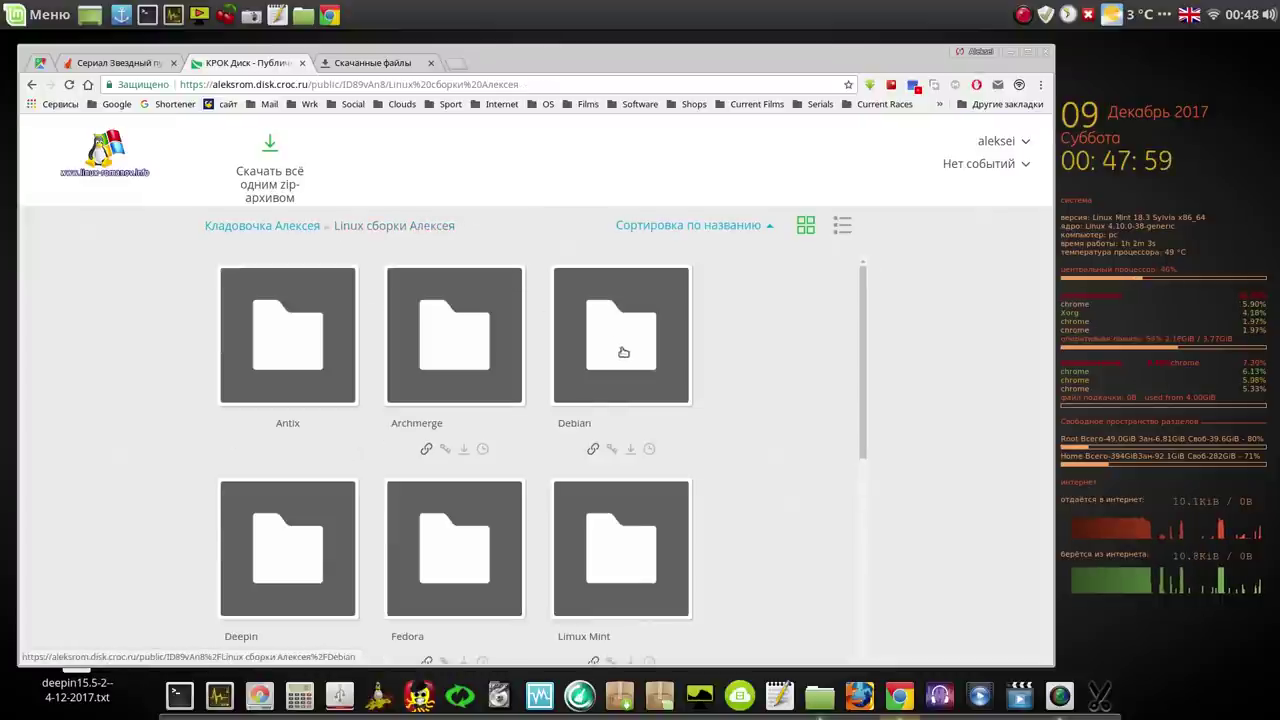
{"action": "left_click", "coordinate": [462, 550]}
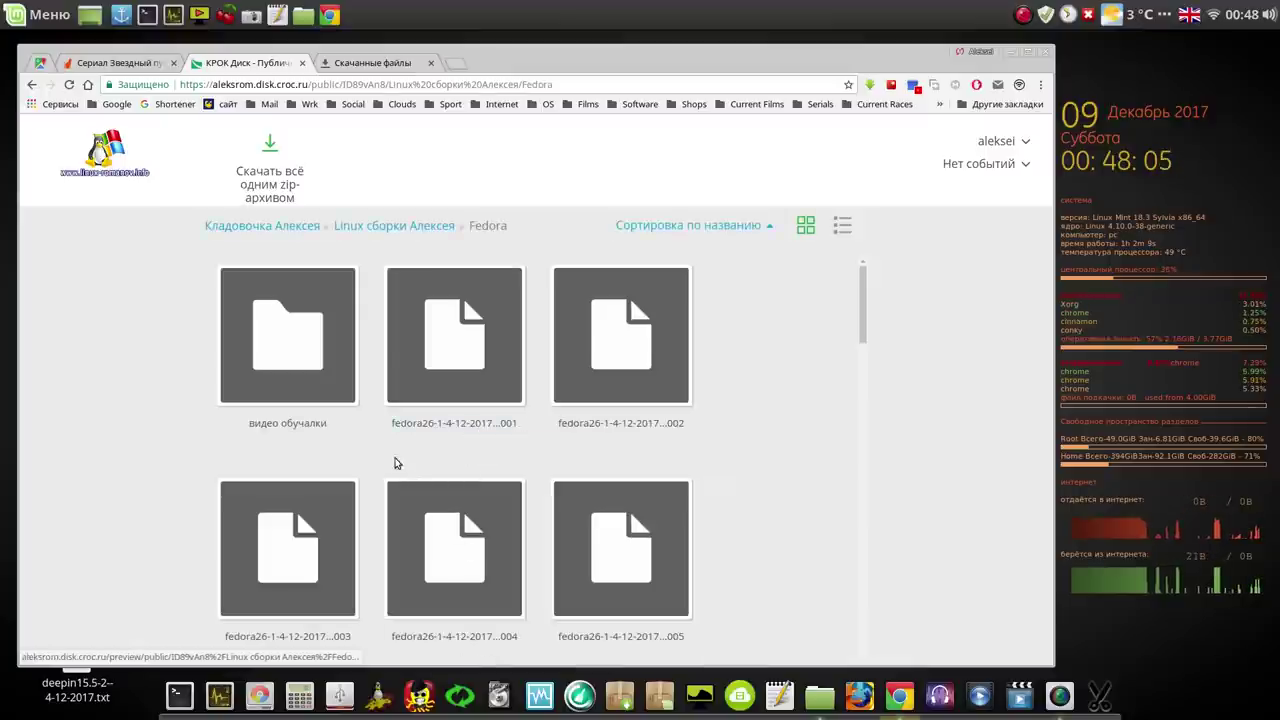
{"action": "right_click", "coordinate": [457, 341]}
{"action": "left_click", "coordinate": [497, 356]}
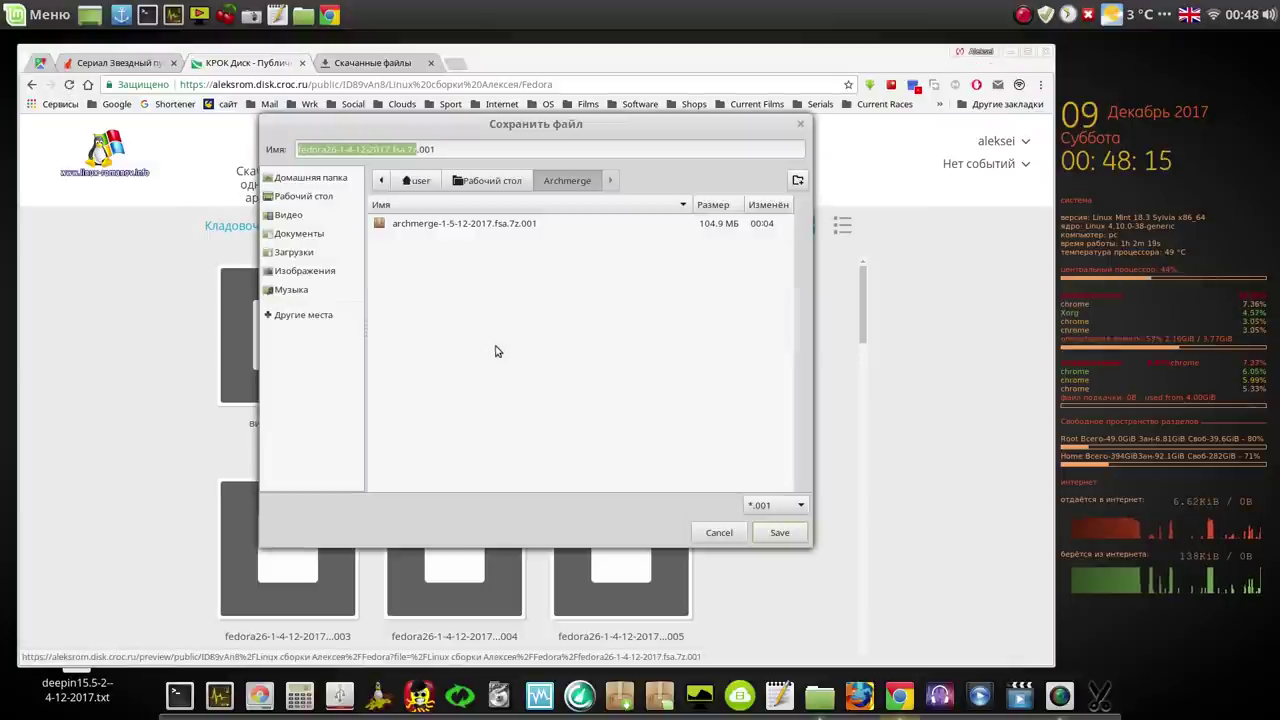
{"action": "left_click", "coordinate": [500, 184]}
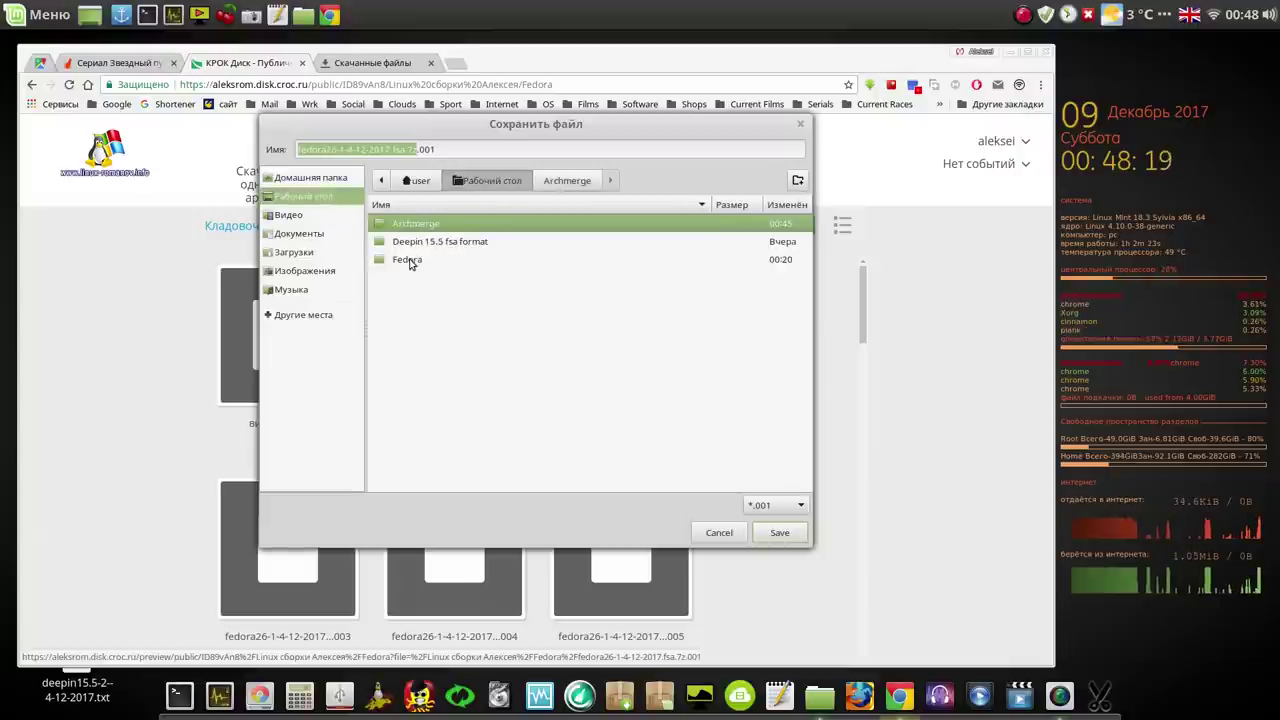
{"action": "left_click", "coordinate": [409, 261]}
{"action": "double_click", "coordinate": [409, 261]}
{"action": "left_click", "coordinate": [782, 533]}
Step: Download parts 002, 003, 004 and 005 of the Fedora archive into the same desktop Fedora folder
{"action": "right_click", "coordinate": [624, 332]}
{"action": "left_click", "coordinate": [672, 352]}
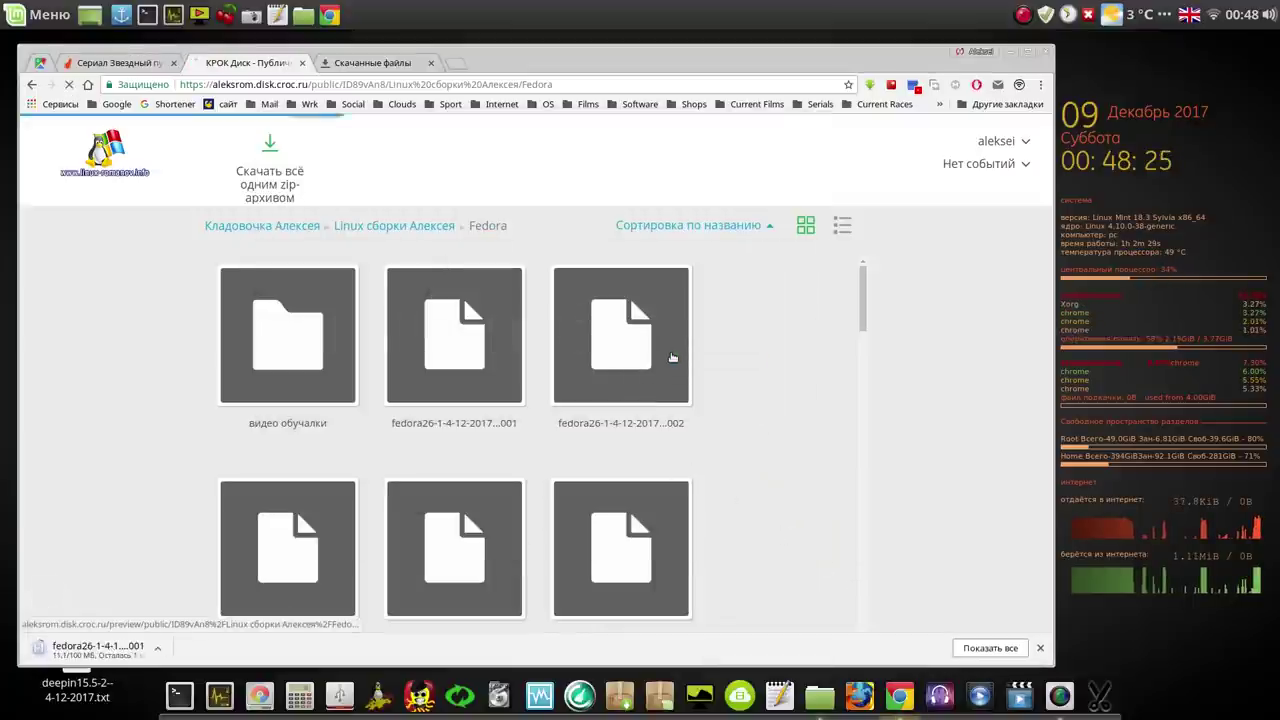
{"action": "left_click", "coordinate": [779, 533]}
{"action": "right_click", "coordinate": [312, 526]}
{"action": "left_click", "coordinate": [344, 539]}
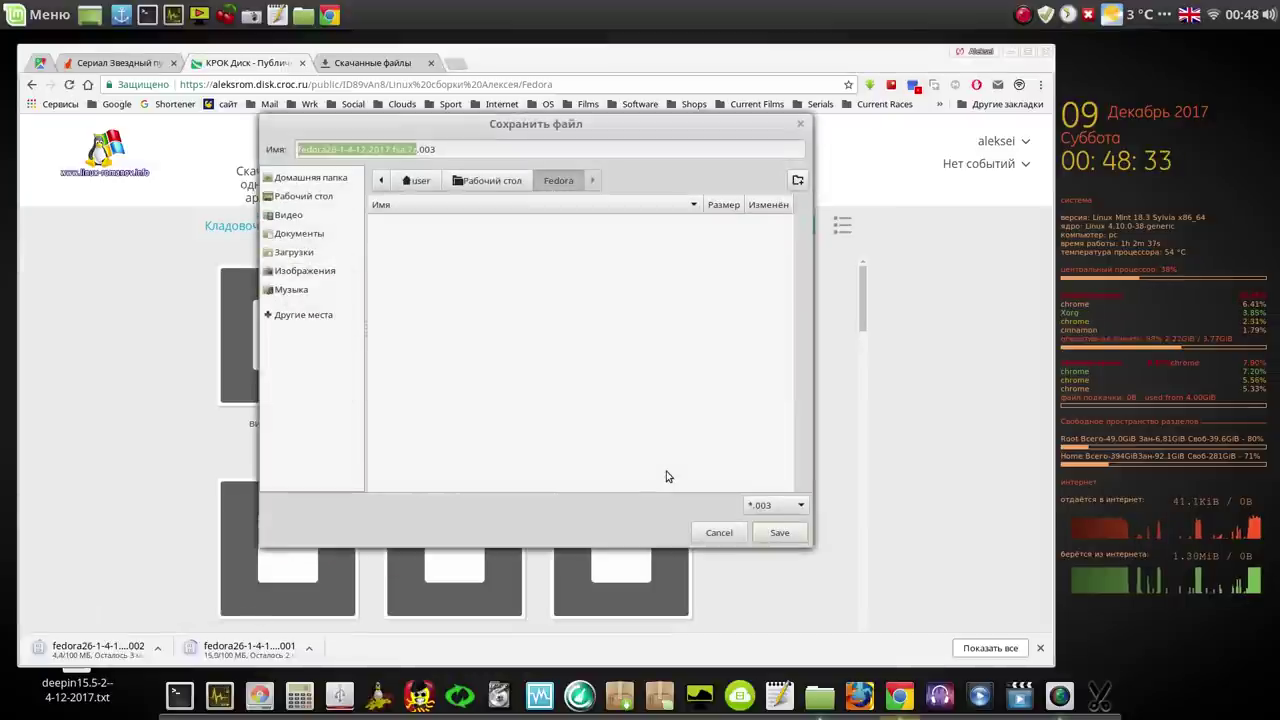
{"action": "left_click", "coordinate": [776, 533]}
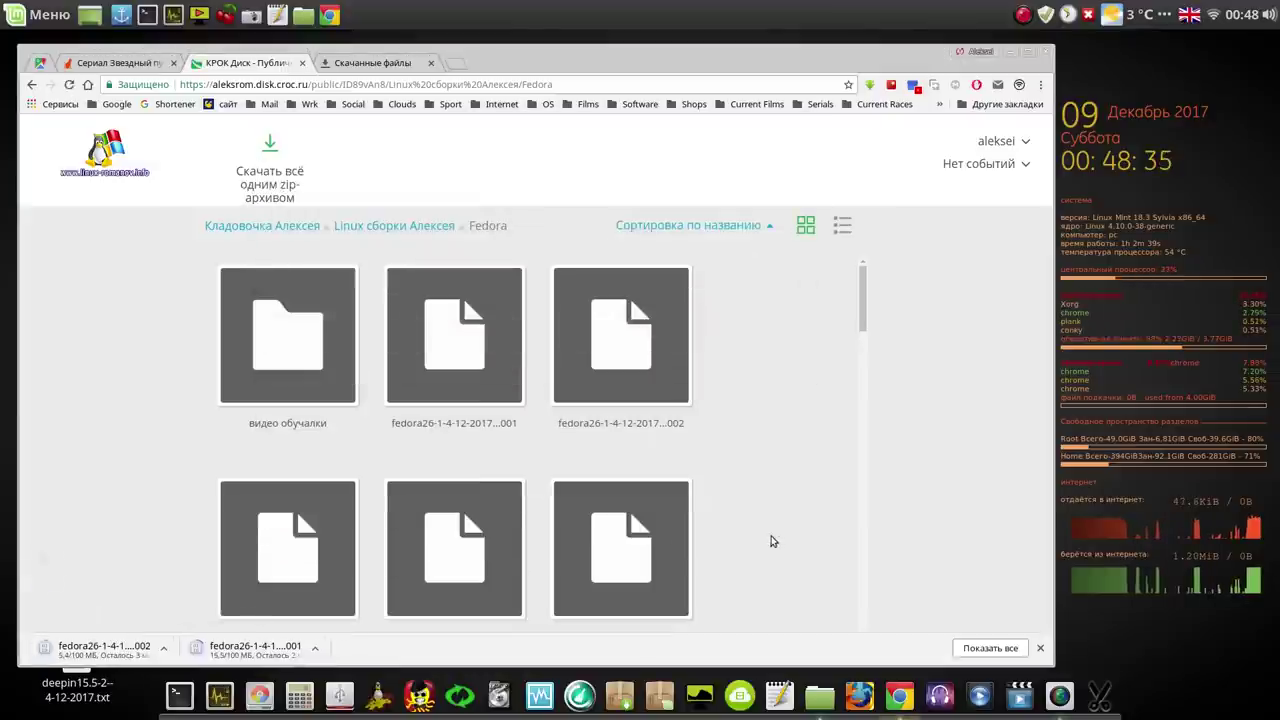
{"action": "right_click", "coordinate": [448, 522]}
{"action": "left_click", "coordinate": [485, 537]}
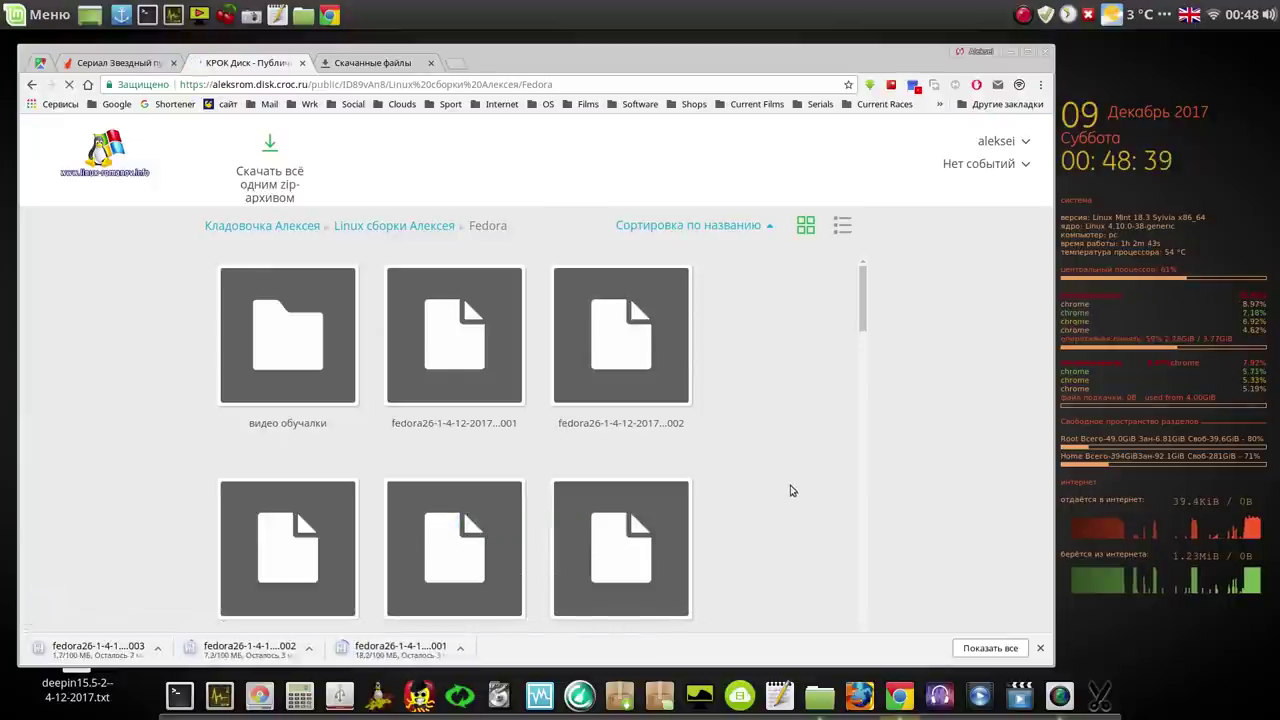
{"action": "left_click", "coordinate": [779, 534]}
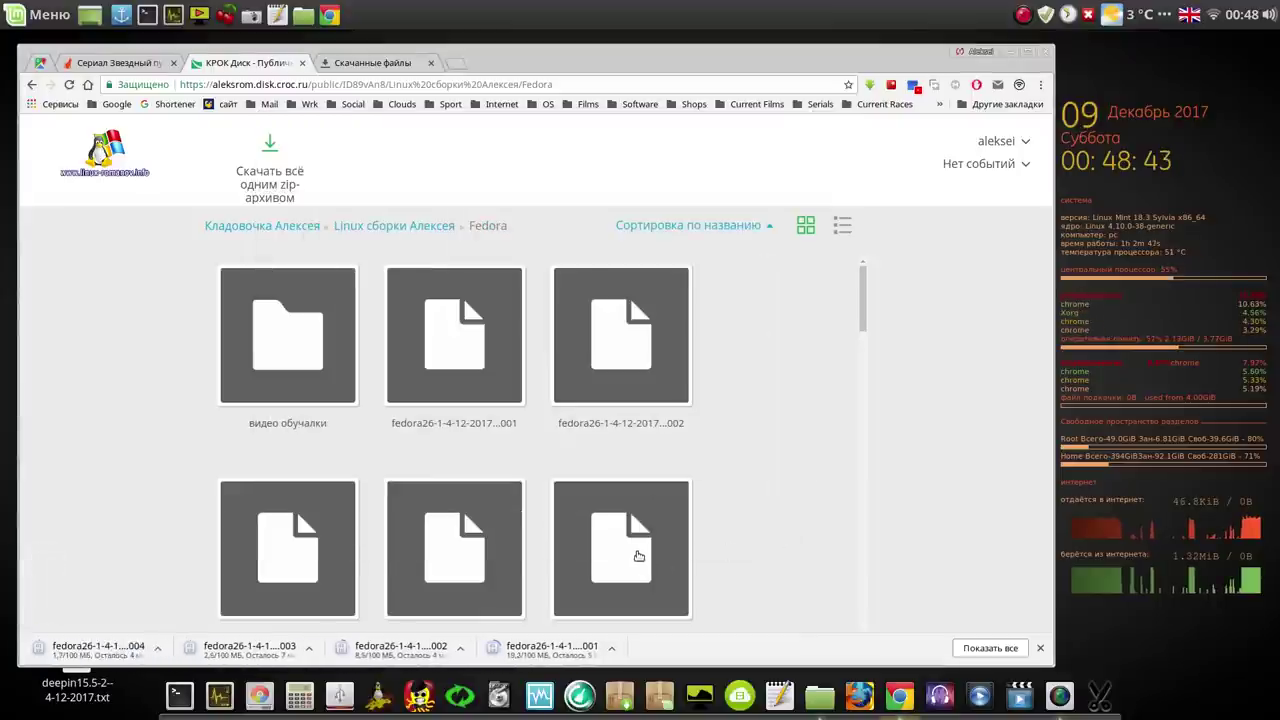
{"action": "right_click", "coordinate": [633, 553]}
{"action": "left_click", "coordinate": [673, 567]}
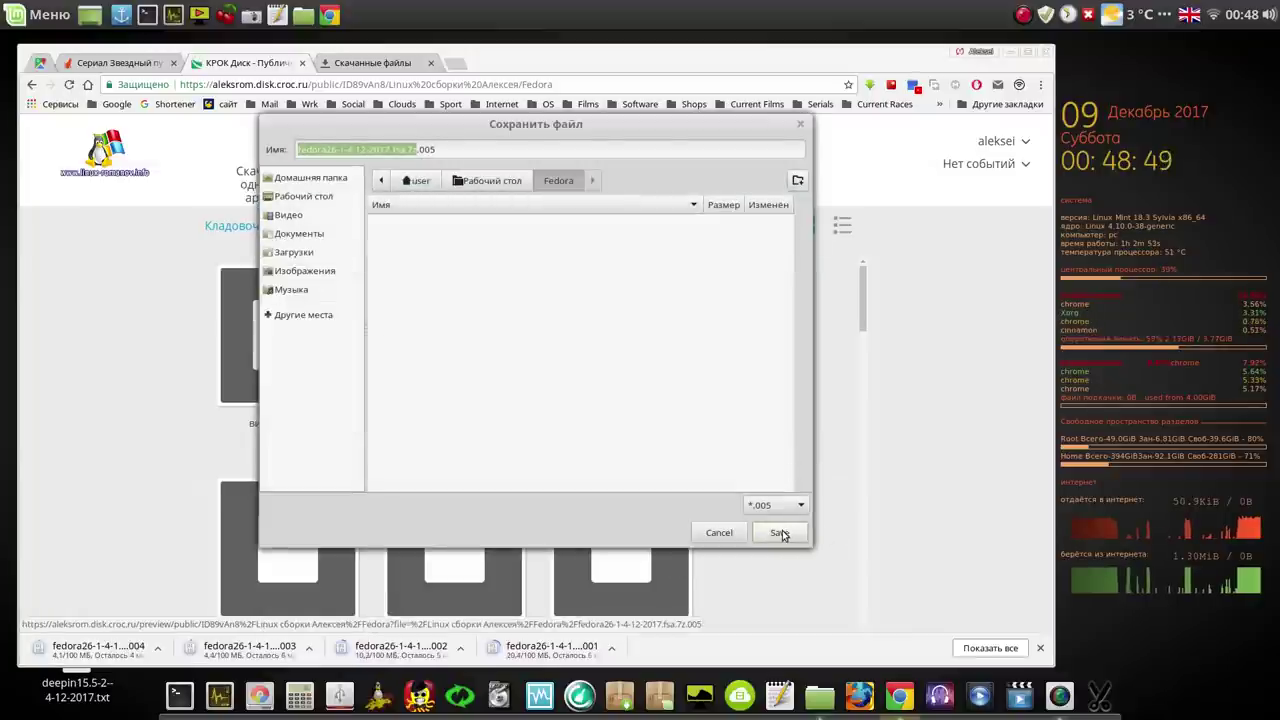
{"action": "left_click", "coordinate": [779, 533]}
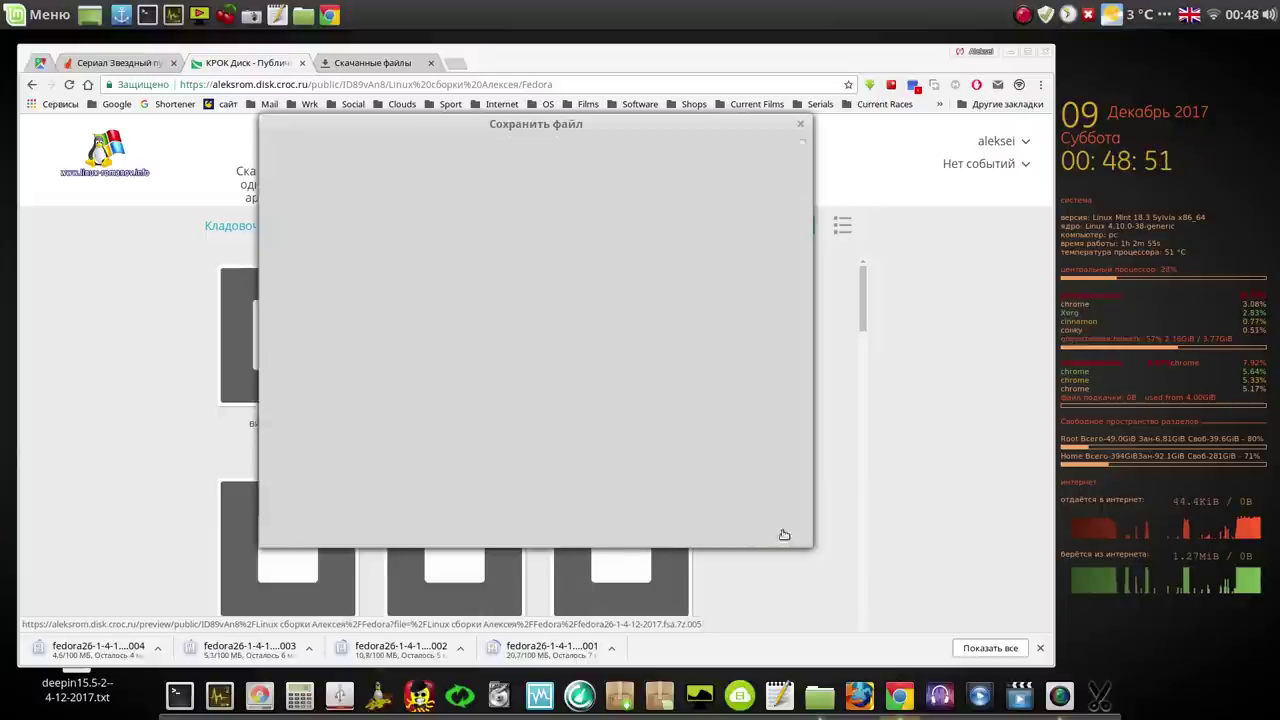
{"action": "left_click_drag", "start_coordinate": [864, 322], "coordinate": [865, 383]}
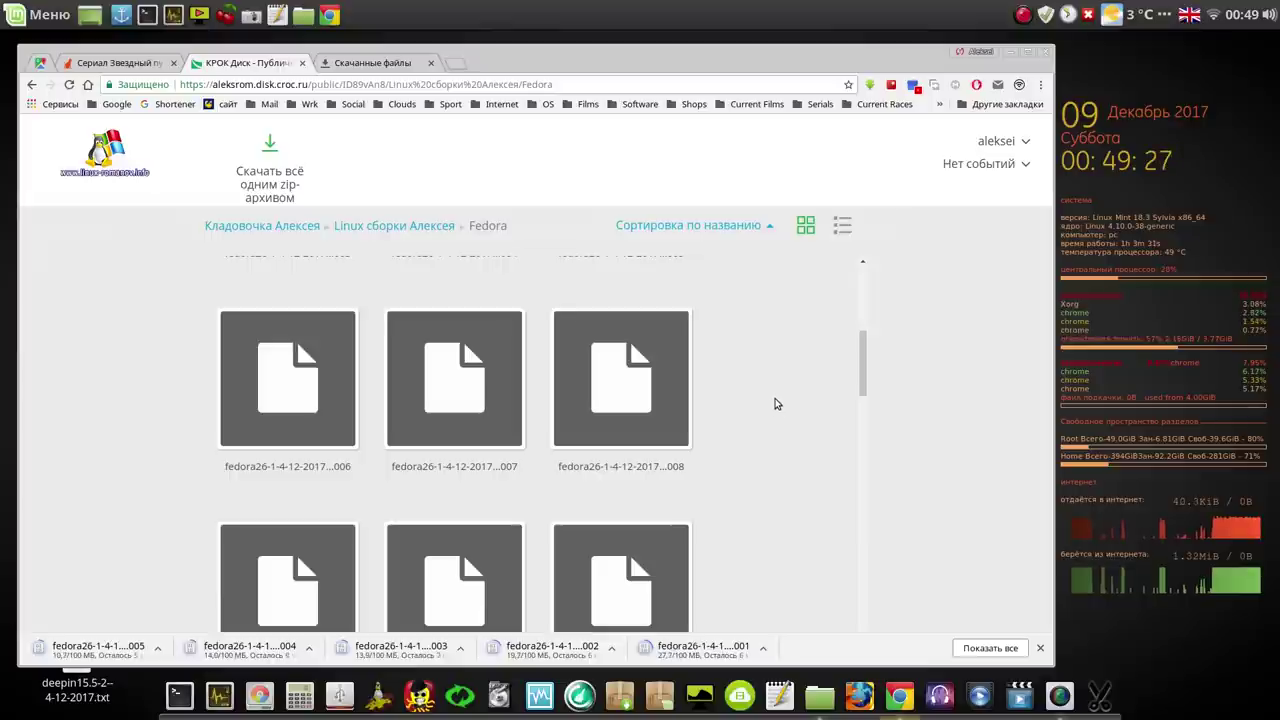
{"action": "left_click", "coordinate": [1023, 15]}
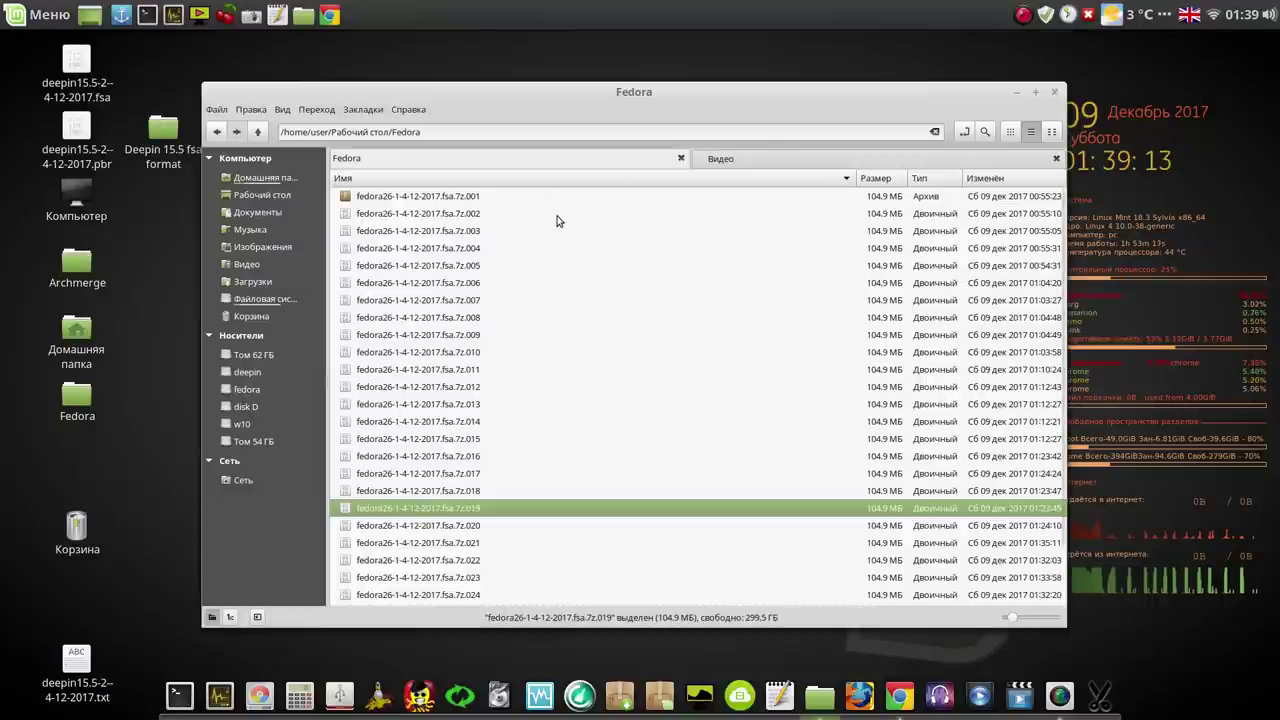
Step: Check the parts in the desktop Fedora folder and extract the archive from fedora26-1-4-12-2017.fsa.7z.001 into that same folder
{"action": "left_click_drag", "start_coordinate": [1063, 287], "coordinate": [1061, 415]}
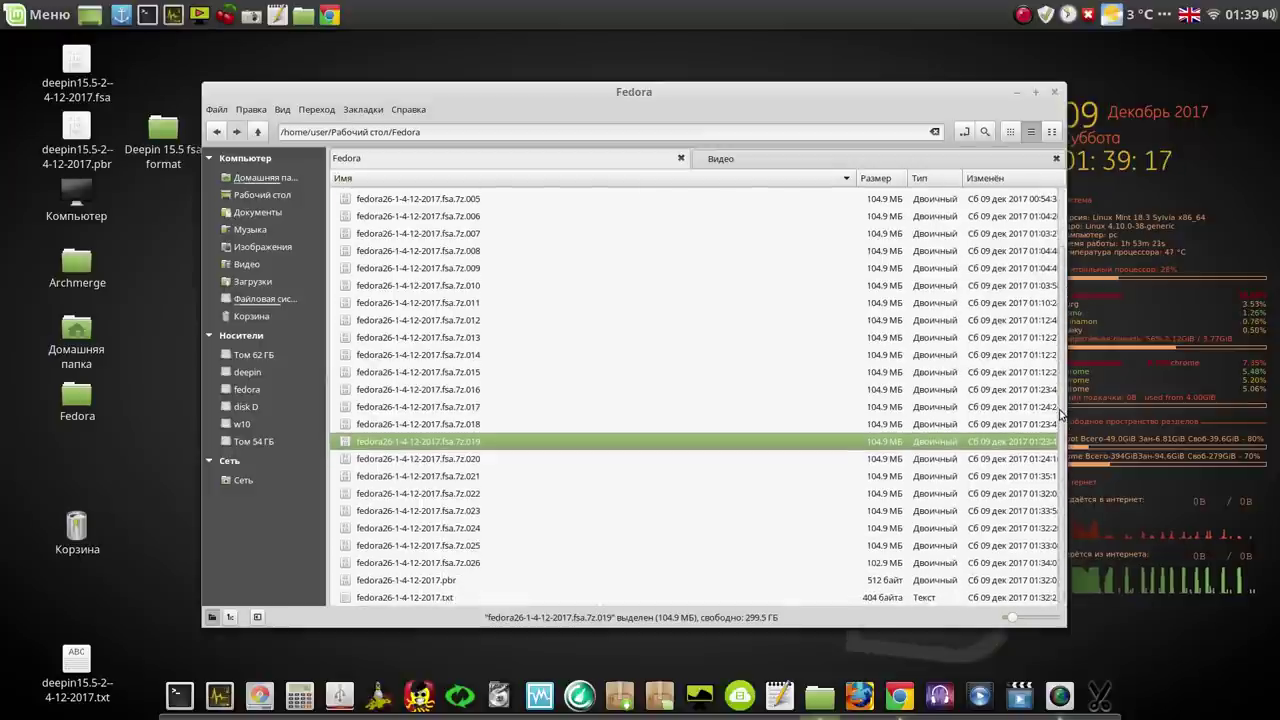
{"action": "scroll", "coordinate": [1062, 412], "scroll_direction": "up", "scroll_amount": 2}
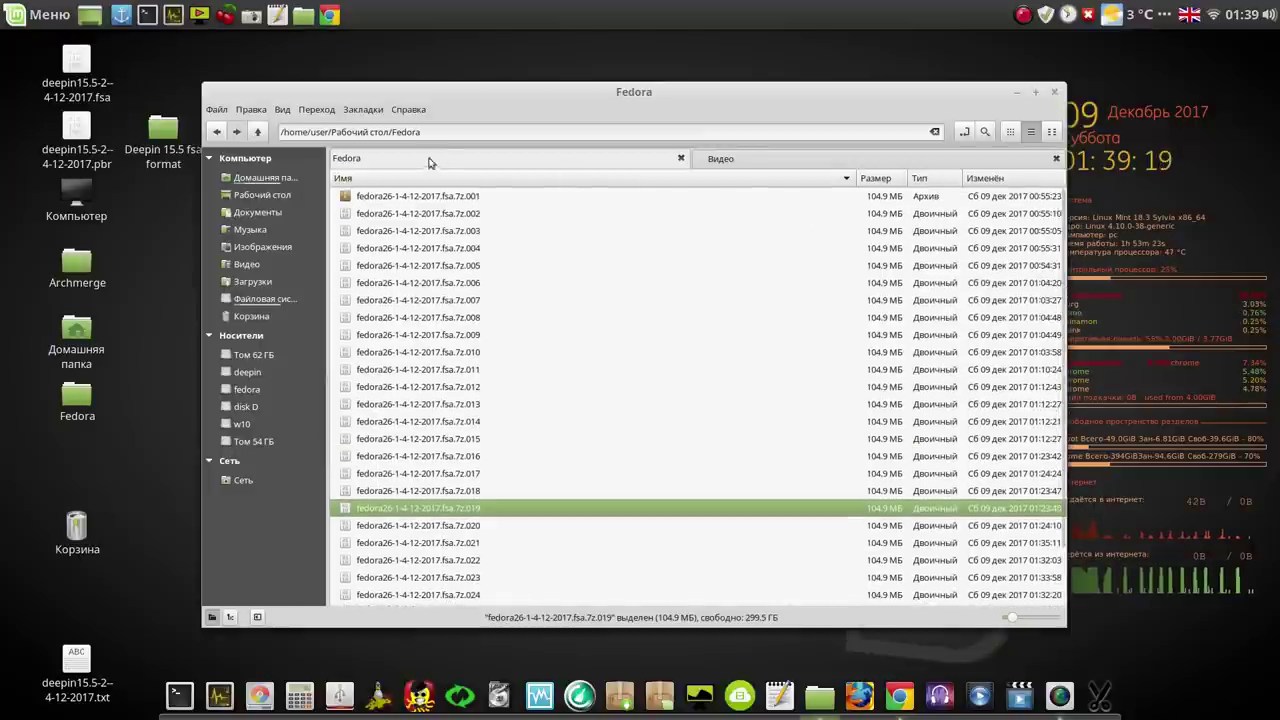
{"action": "left_click", "coordinate": [470, 197]}
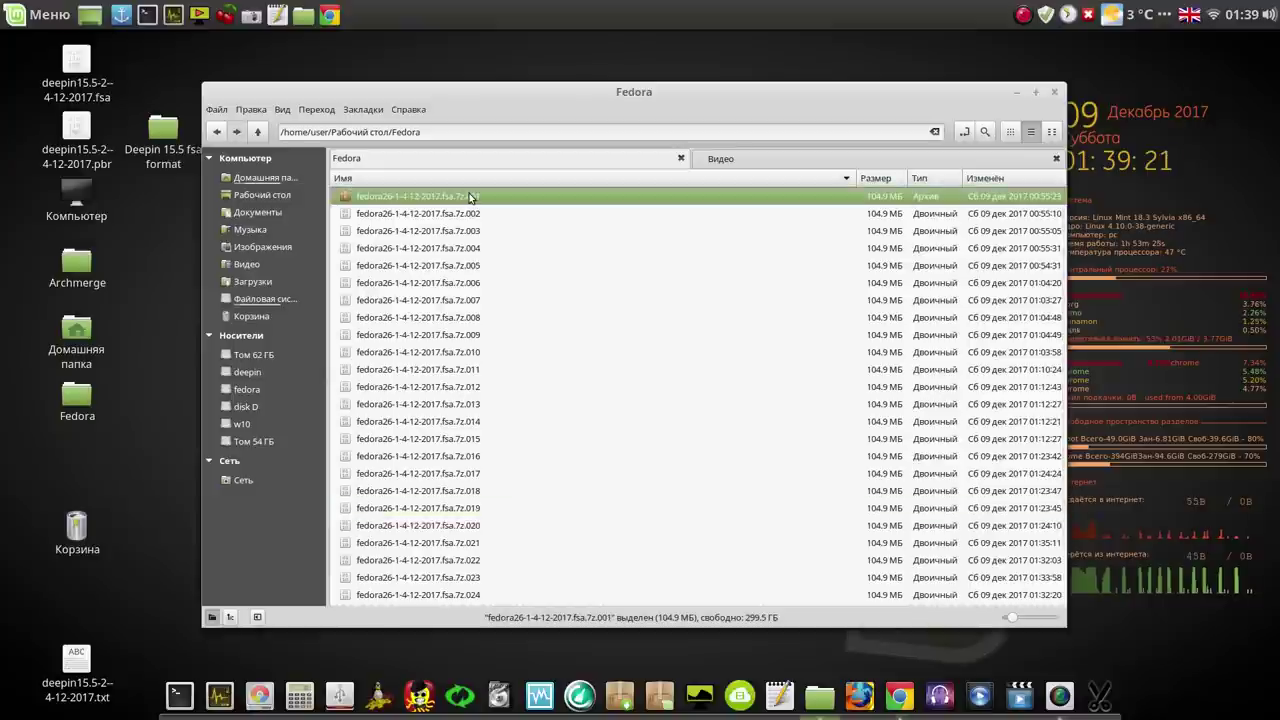
{"action": "right_click", "coordinate": [474, 200]}
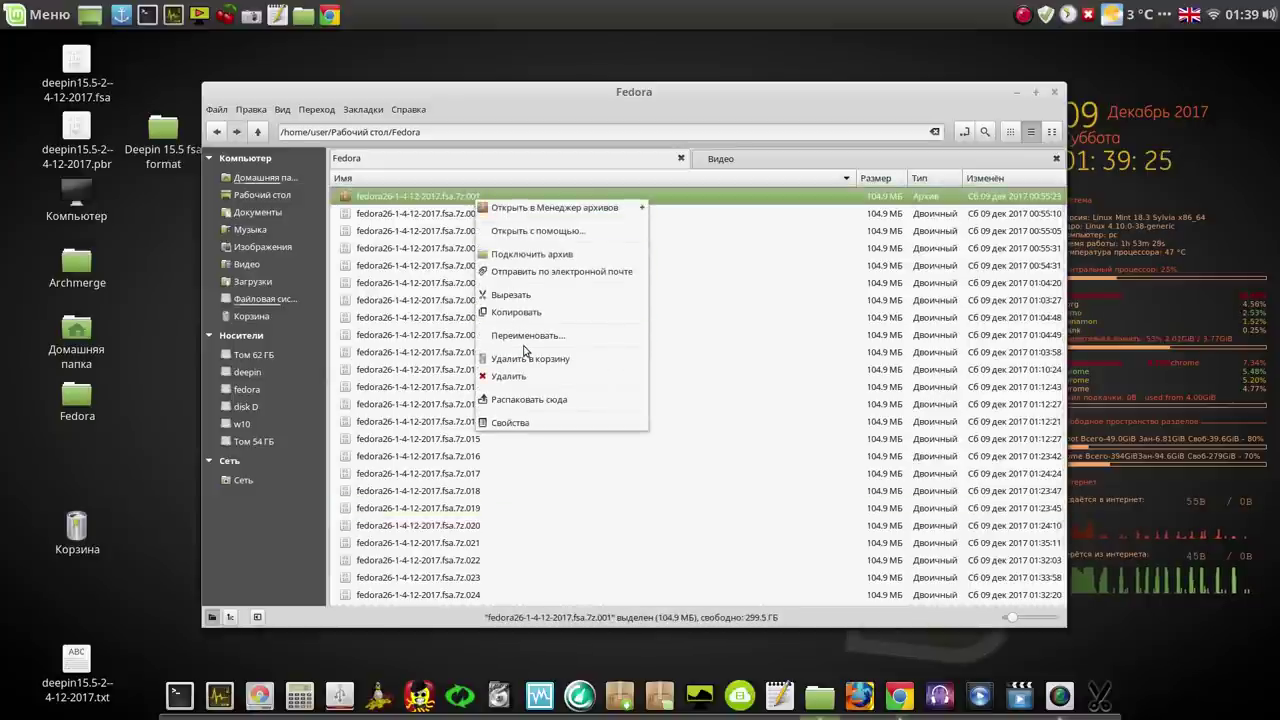
{"action": "left_click", "coordinate": [537, 405]}
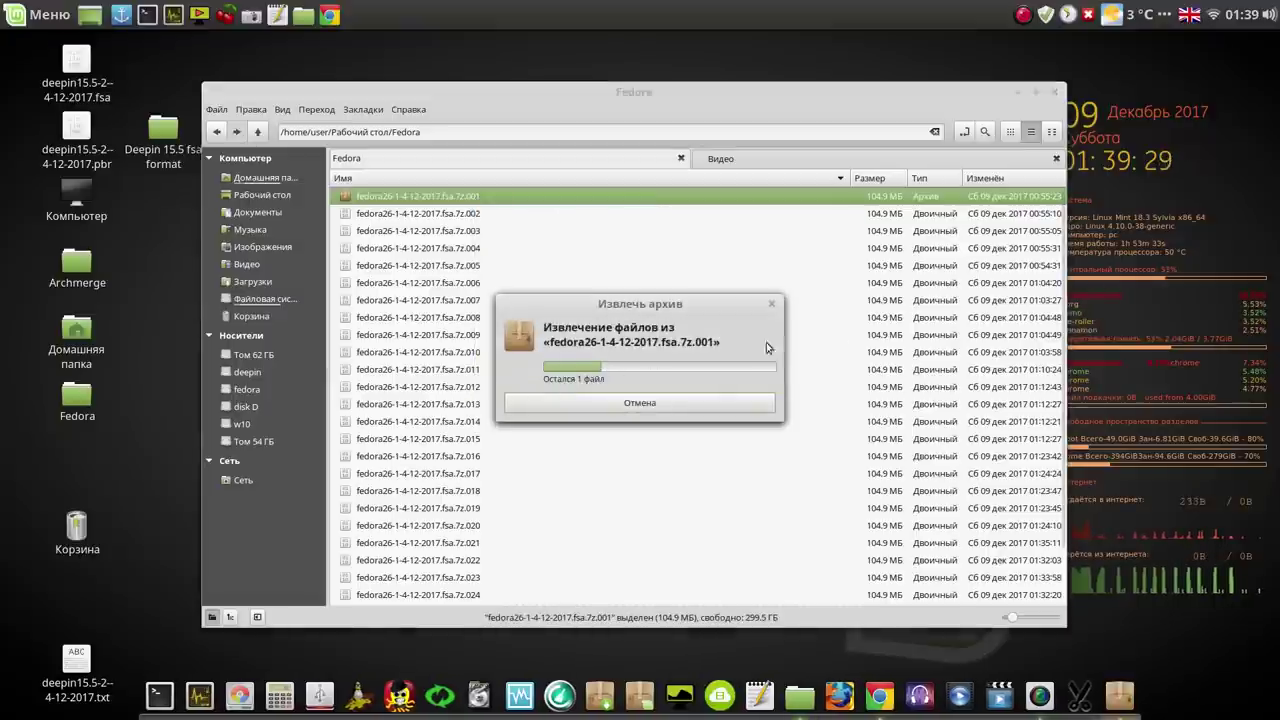
{"action": "left_click", "coordinate": [1023, 14]}
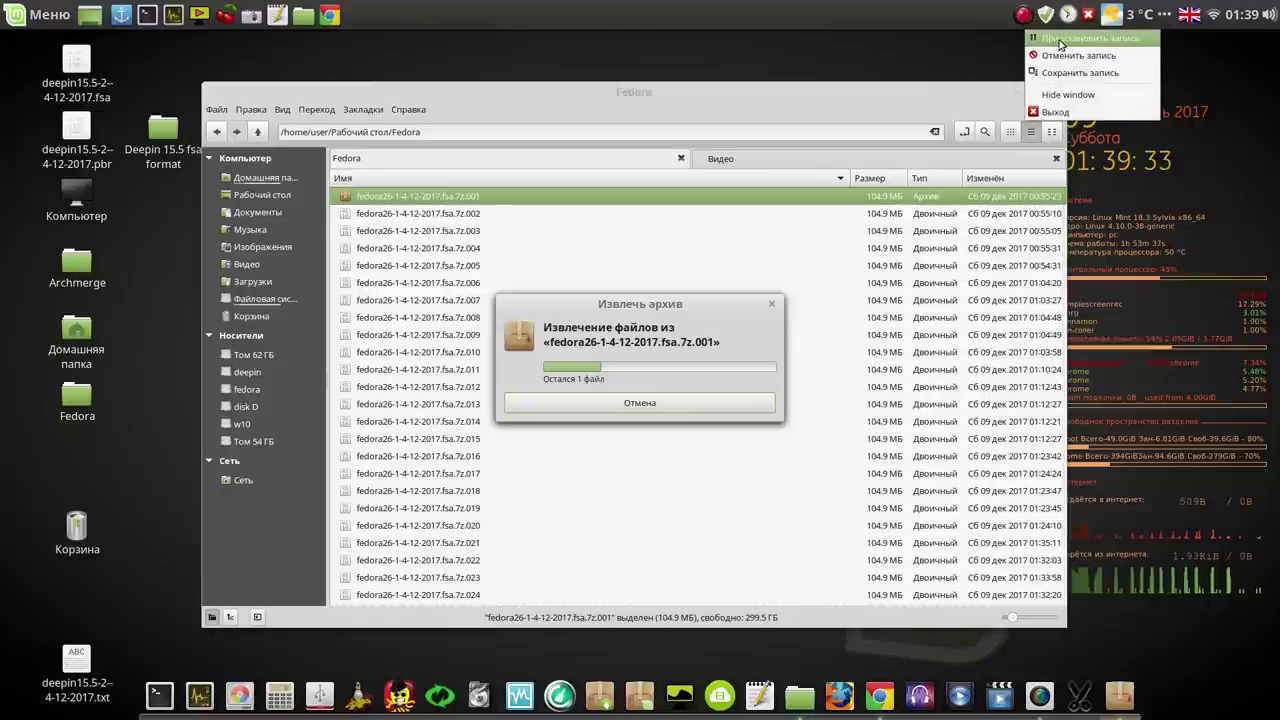
{"action": "left_click", "coordinate": [1062, 40]}
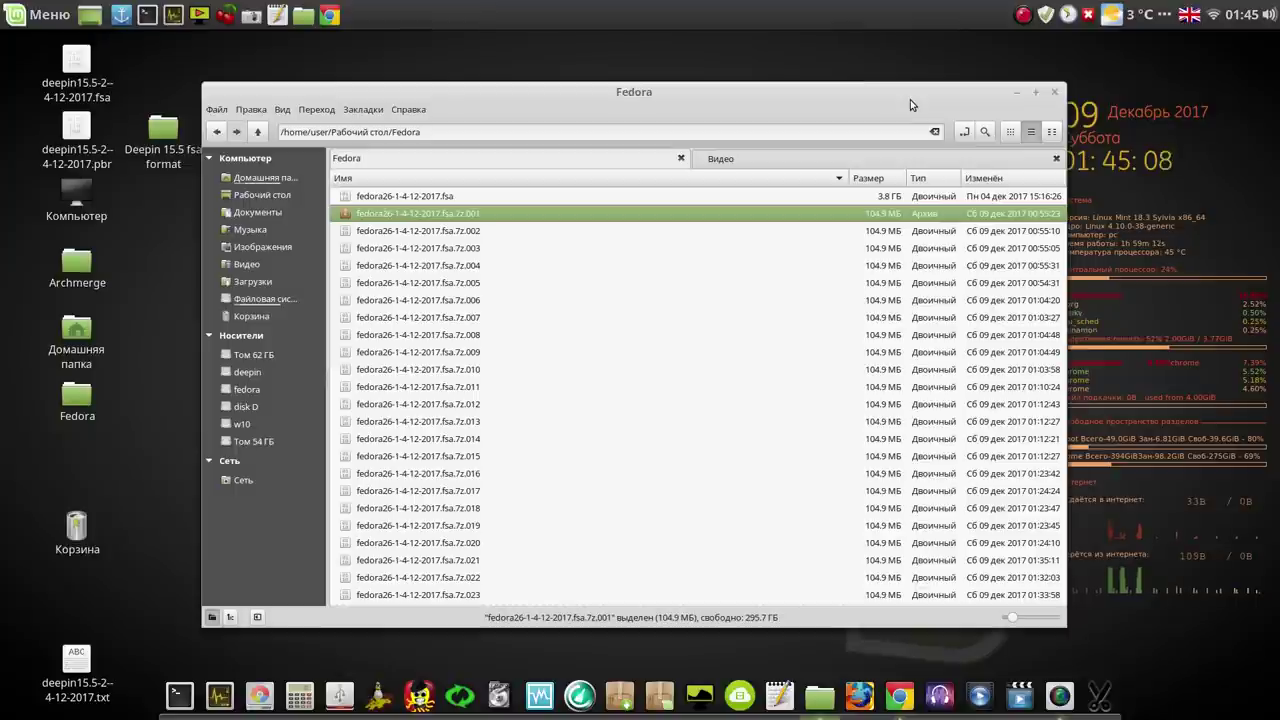
Step: Permanently delete archive parts fedora26-1-4-12-2017.fsa.7z.001 through .026, keeping the .fsa, .pbr and .txt files, and return to Рабочий стол
{"action": "left_click", "coordinate": [623, 200]}
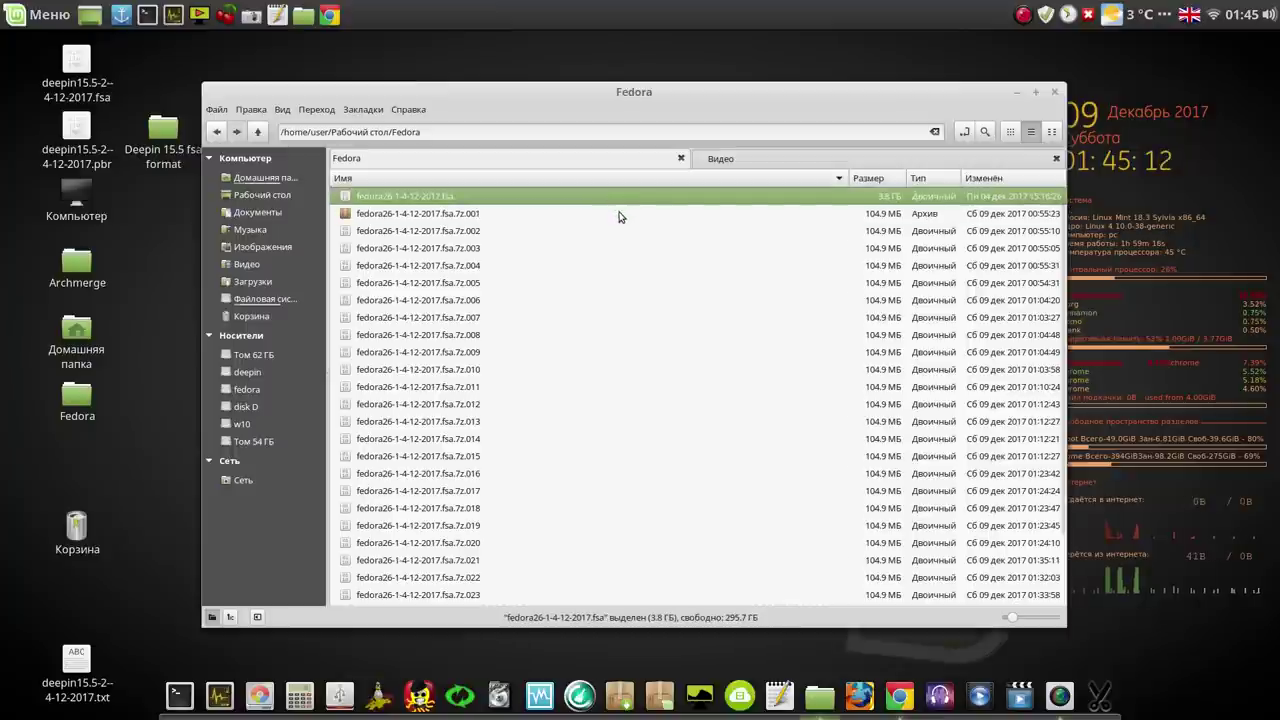
{"action": "left_click", "coordinate": [615, 219]}
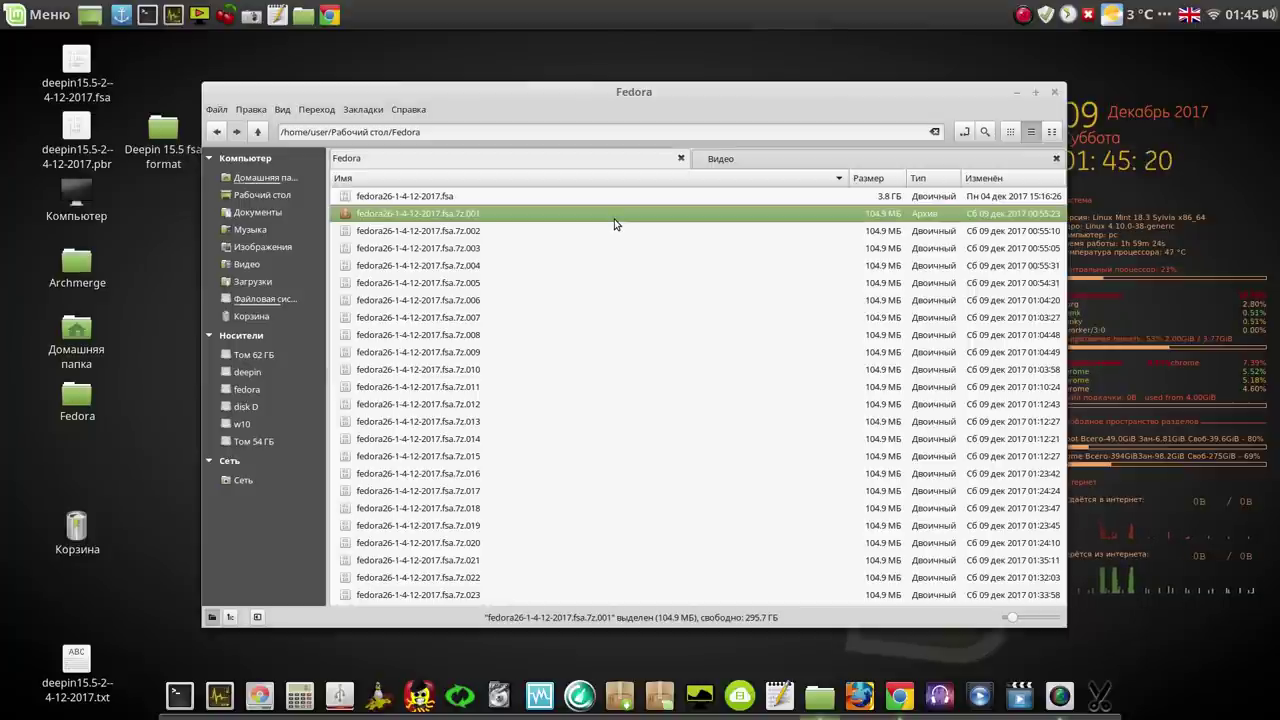
{"action": "key", "text": "shift+Down"}
{"action": "key", "text": "shift+Down"}
{"action": "key", "text": "shift+Down"}
{"action": "key", "text": "shift+Down"}
{"action": "key", "text": "shift+Down"}
{"action": "key", "text": "shift+Down"}
{"action": "key", "text": "shift+Down"}
{"action": "key", "text": "shift+Down"}
{"action": "key", "text": "shift+Down"}
{"action": "key", "text": "shift+Down"}
{"action": "key", "text": "shift+Down"}
{"action": "key", "text": "shift+Down"}
{"action": "key", "text": "shift+Down"}
{"action": "key", "text": "shift+Down"}
{"action": "key", "text": "shift+Down"}
{"action": "key", "text": "shift+Down"}
{"action": "key", "text": "shift+Down"}
{"action": "key", "text": "shift+Down"}
{"action": "key", "text": "shift+Down"}
{"action": "key", "text": "shift+Down"}
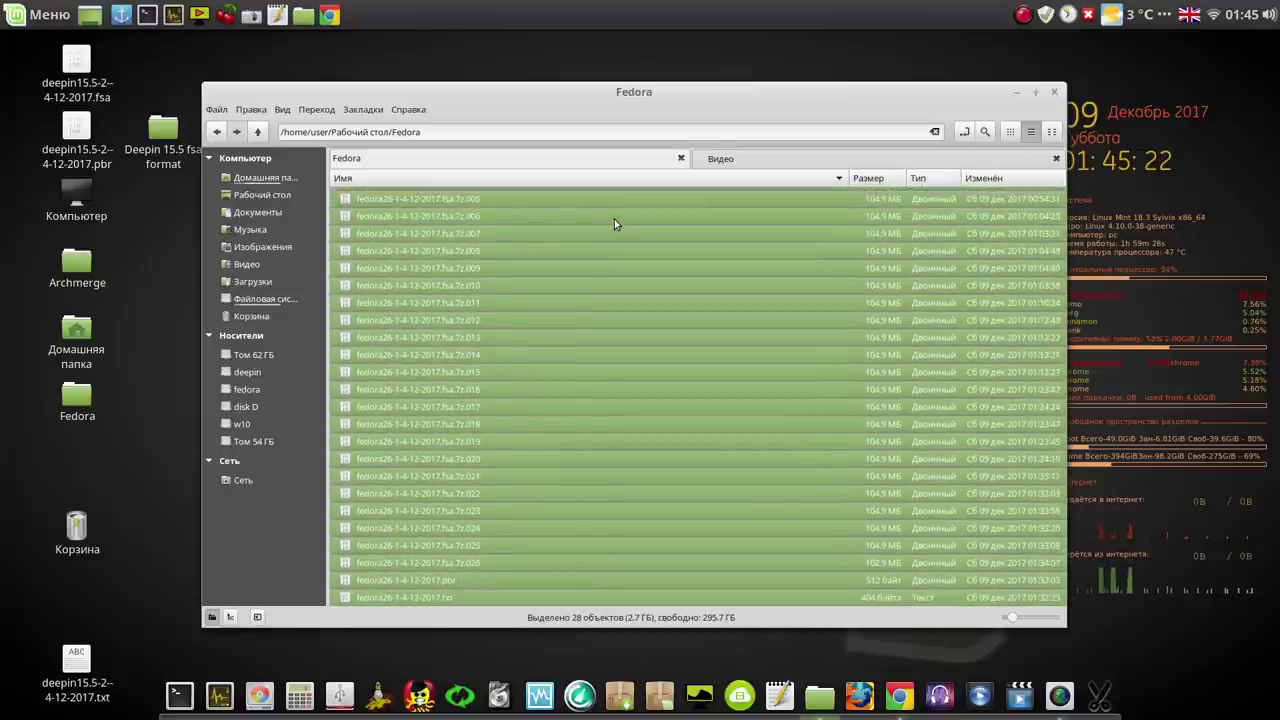
{"action": "key", "text": "shift+Up"}
{"action": "key", "text": "shift+Up"}
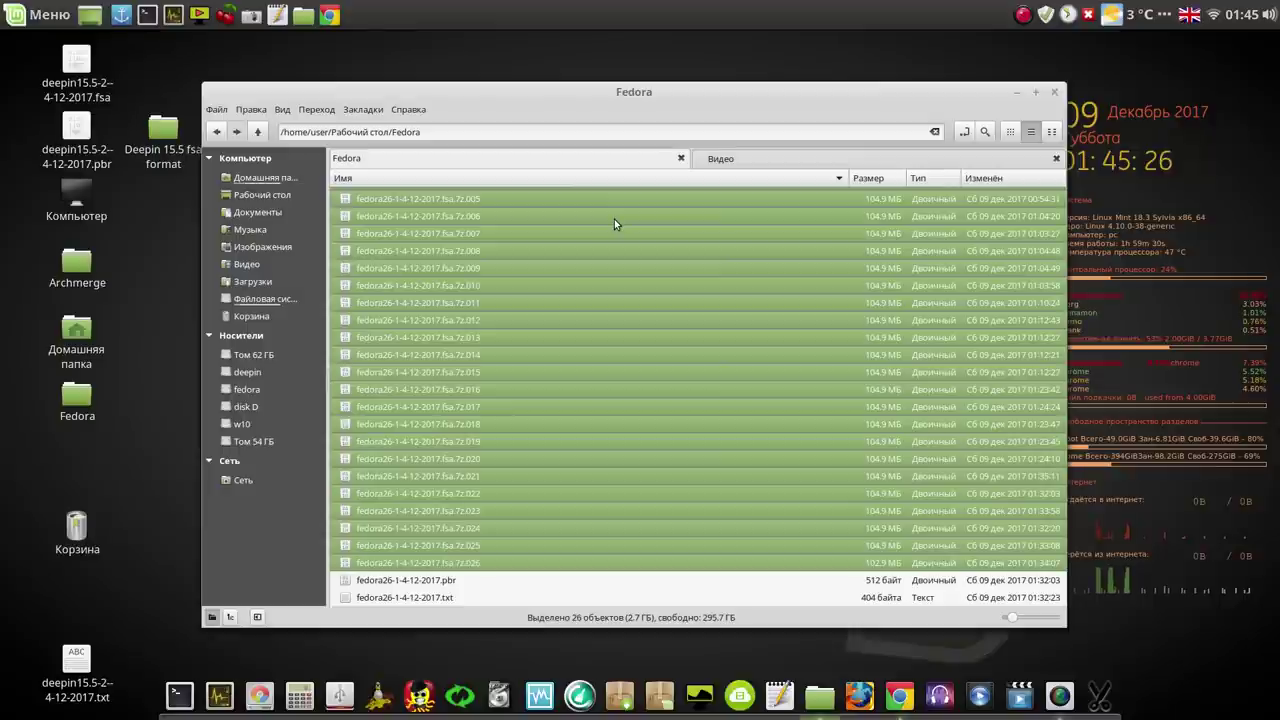
{"action": "right_click", "coordinate": [650, 304]}
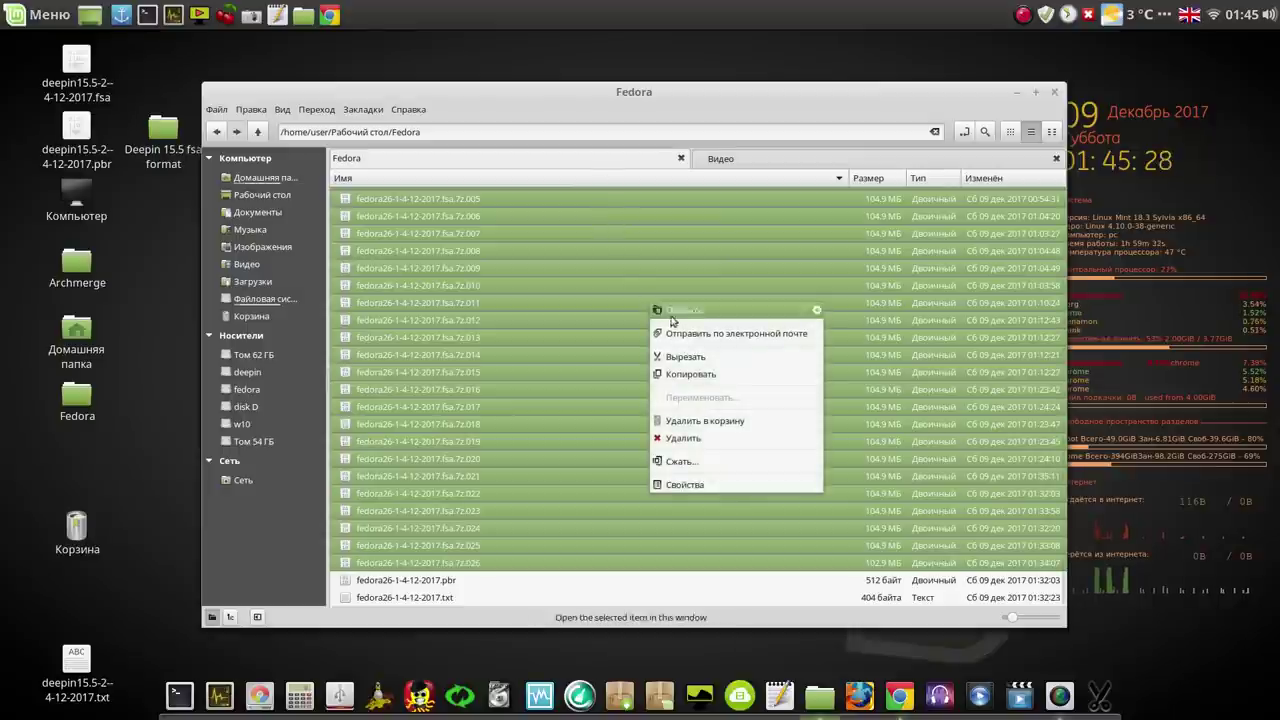
{"action": "left_click", "coordinate": [695, 440]}
{"action": "left_click", "coordinate": [711, 415]}
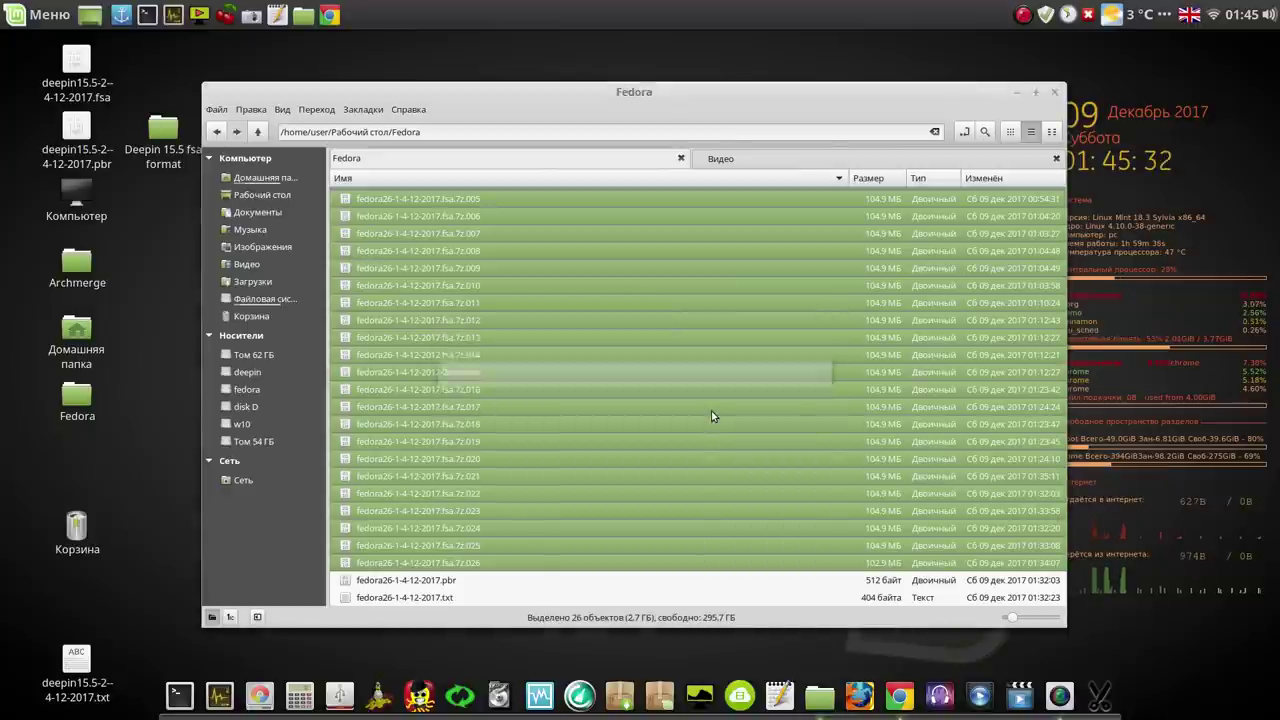
{"action": "left_click", "coordinate": [512, 291]}
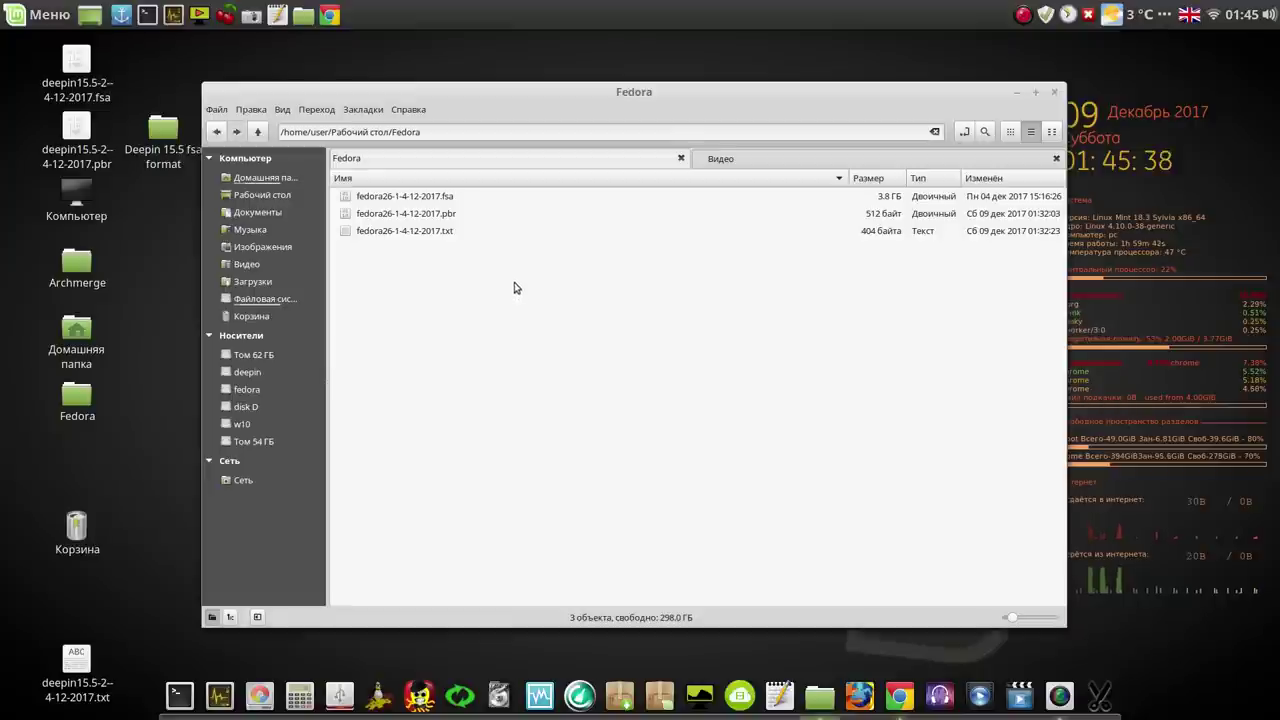
{"action": "left_click", "coordinate": [258, 133]}
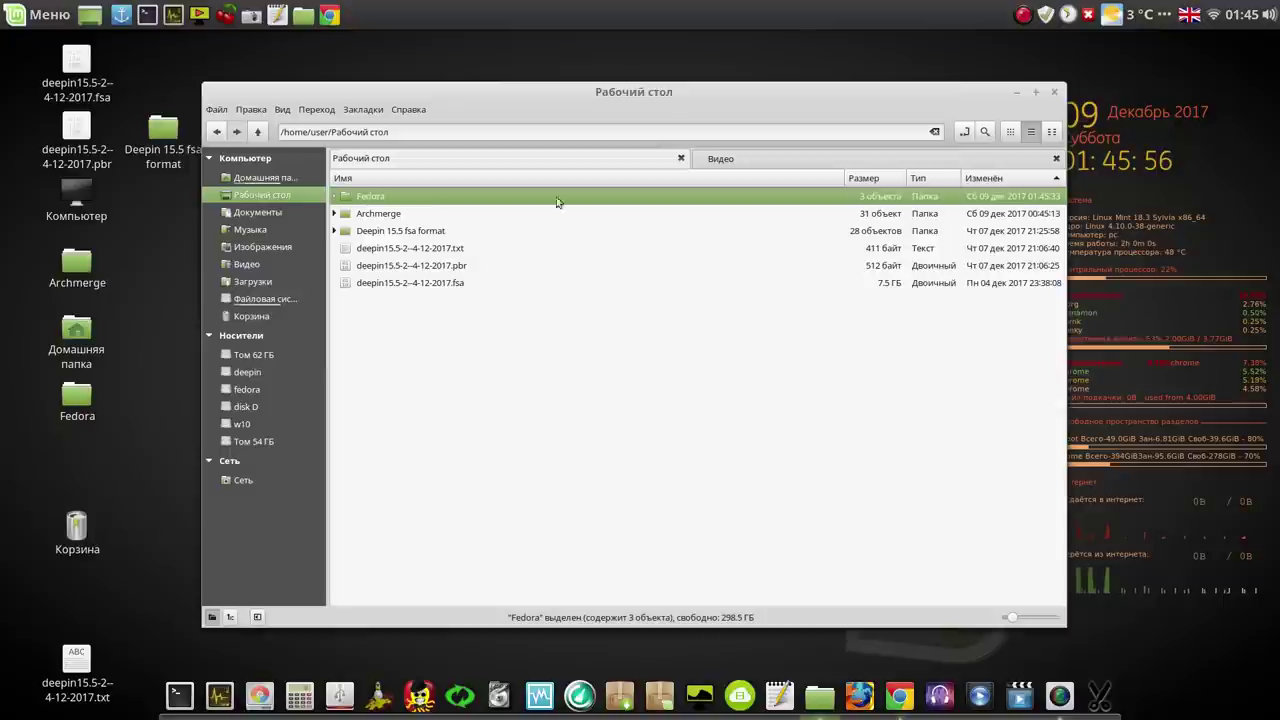
{"action": "left_click", "coordinate": [1024, 17]}
{"action": "left_click", "coordinate": [1040, 40]}
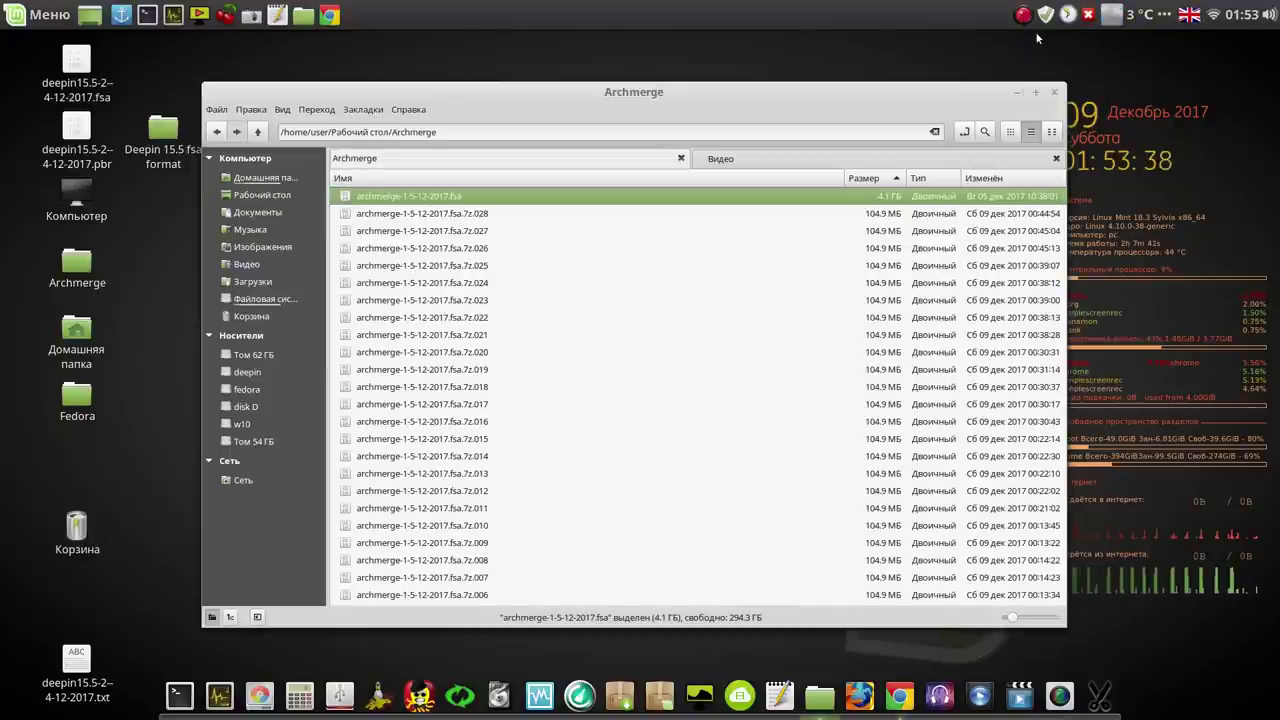
Step: Permanently delete archive parts archmerge-1-5-12-2017.fsa.7z.001 through .029 in the Archmerge folder, keeping the .fsa, .pbr and .txt files
{"action": "left_click", "coordinate": [566, 215]}
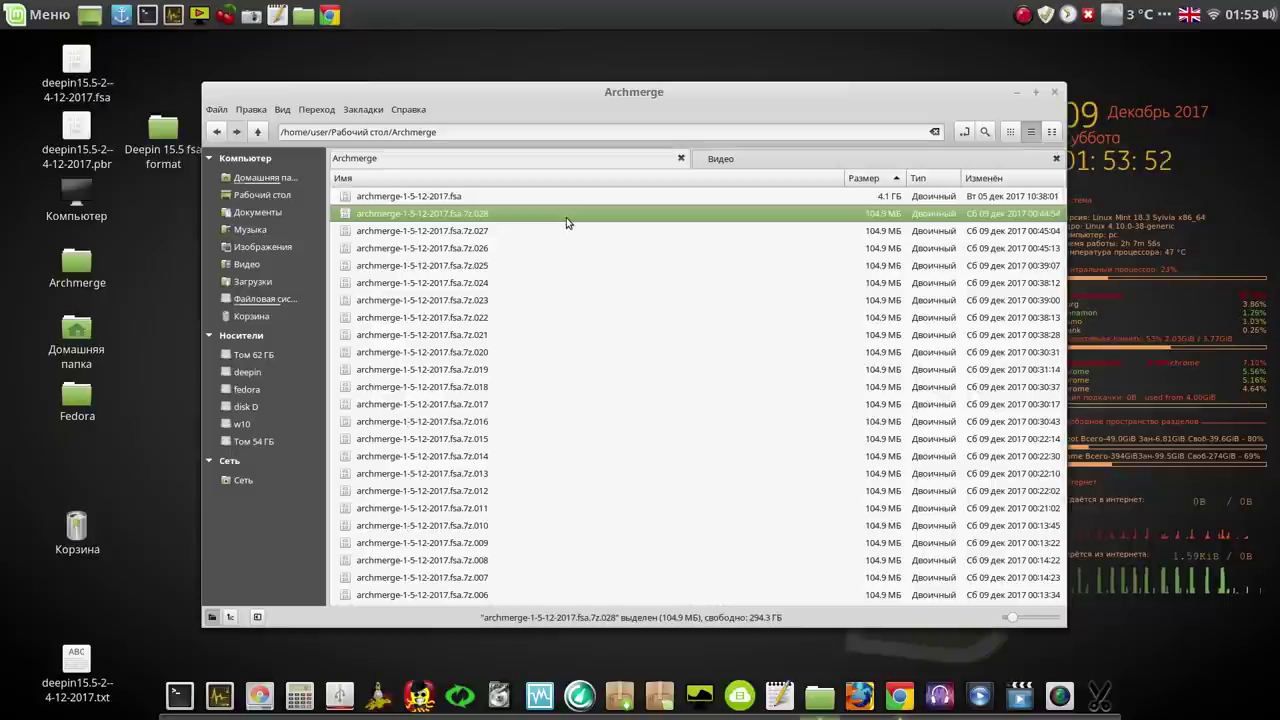
{"action": "key", "text": "shift+Down"}
{"action": "key", "text": "shift+Down"}
{"action": "key", "text": "shift+Down"}
{"action": "key", "text": "shift+Down"}
{"action": "key", "text": "shift+Down"}
{"action": "key", "text": "shift+Down"}
{"action": "key", "text": "shift+Down"}
{"action": "key", "text": "shift+Down"}
{"action": "key", "text": "shift+Down"}
{"action": "key", "text": "shift+Down"}
{"action": "key", "text": "shift+Down"}
{"action": "key", "text": "shift+Down"}
{"action": "key", "text": "shift+Down"}
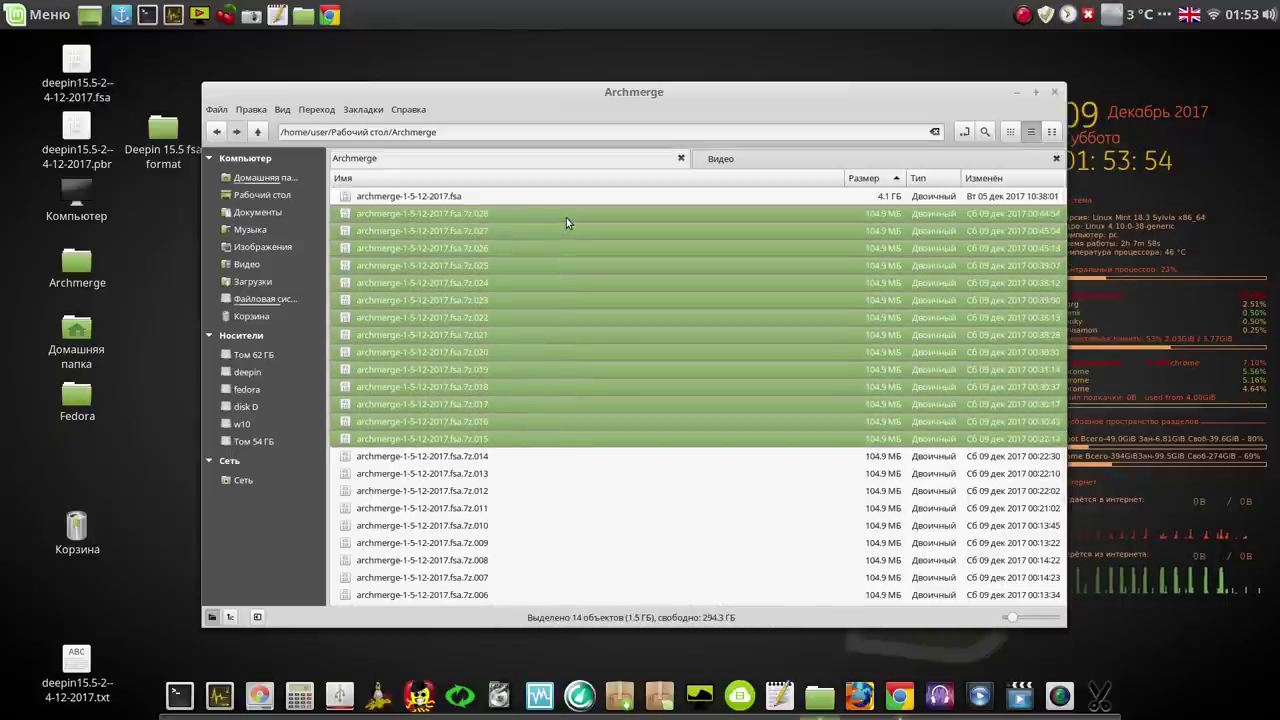
{"action": "key", "text": "shift+Down"}
{"action": "key", "text": "shift+Down"}
{"action": "key", "text": "shift+Down"}
{"action": "key", "text": "shift+Down"}
{"action": "key", "text": "shift+Down"}
{"action": "key", "text": "shift+Down"}
{"action": "key", "text": "shift+Down"}
{"action": "key", "text": "shift+Down"}
{"action": "key", "text": "shift+Down"}
{"action": "key", "text": "shift+Down"}
{"action": "key", "text": "shift+Down"}
{"action": "key", "text": "shift+Down"}
{"action": "key", "text": "shift+Down"}
{"action": "key", "text": "shift+Down"}
{"action": "key", "text": "shift+Down"}
{"action": "key", "text": "shift+Down"}
{"action": "key", "text": "shift+Down"}
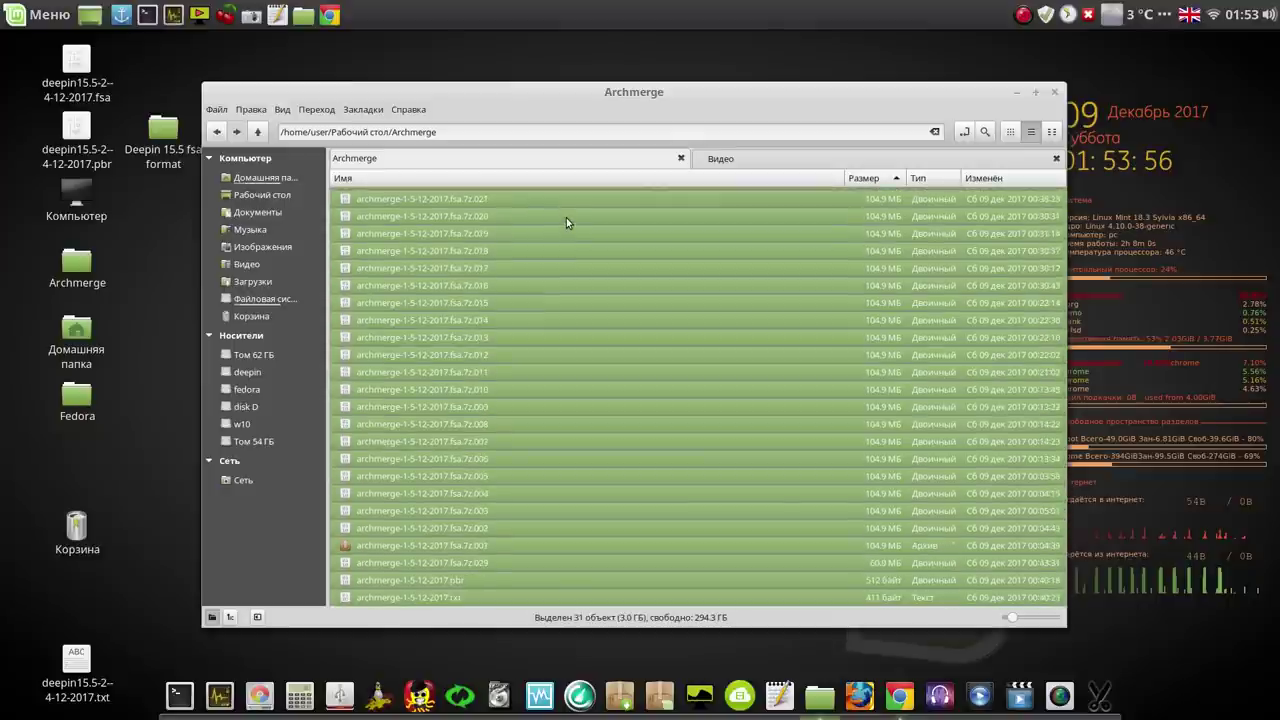
{"action": "key", "text": "shift+Up"}
{"action": "key", "text": "shift+Up"}
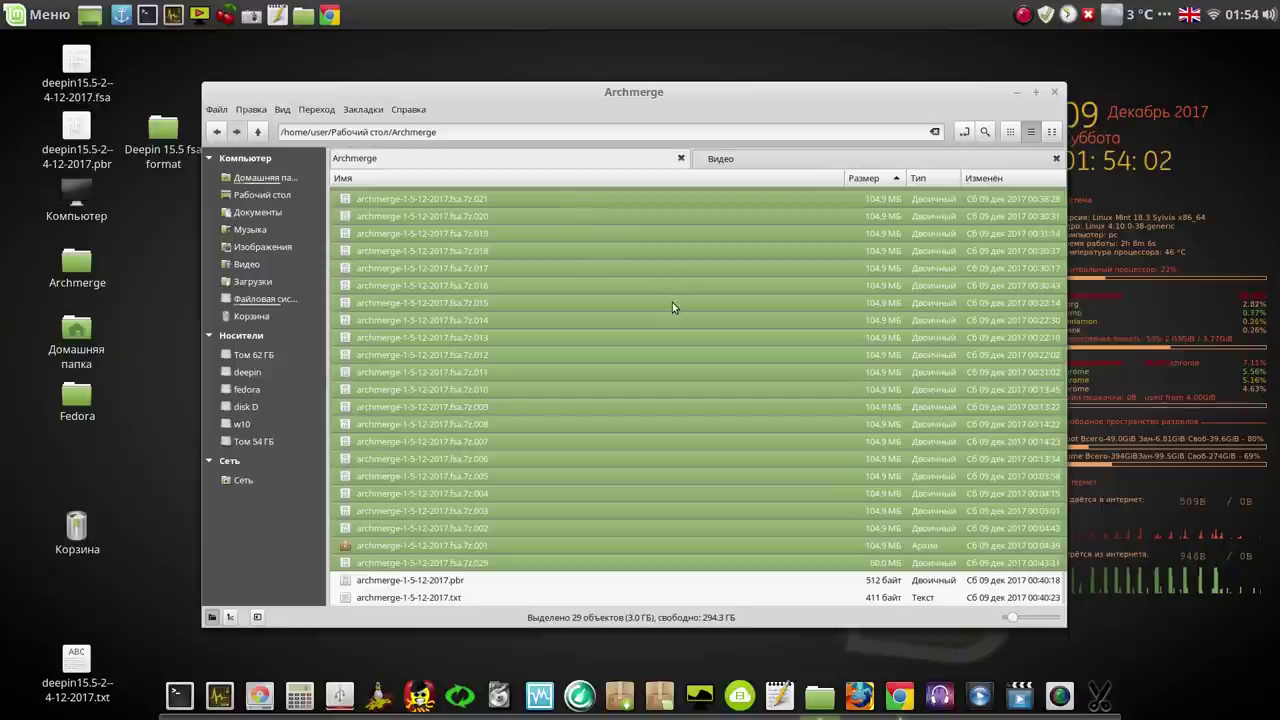
{"action": "right_click", "coordinate": [638, 247]}
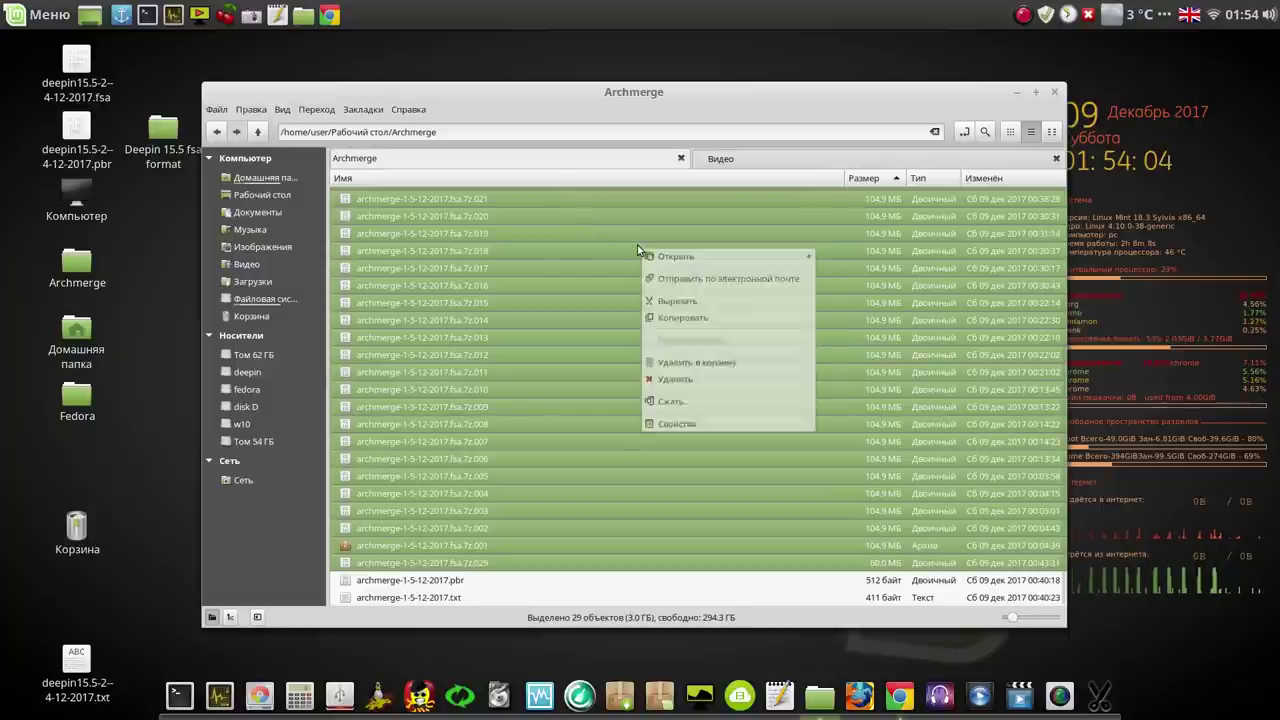
{"action": "left_click", "coordinate": [693, 387]}
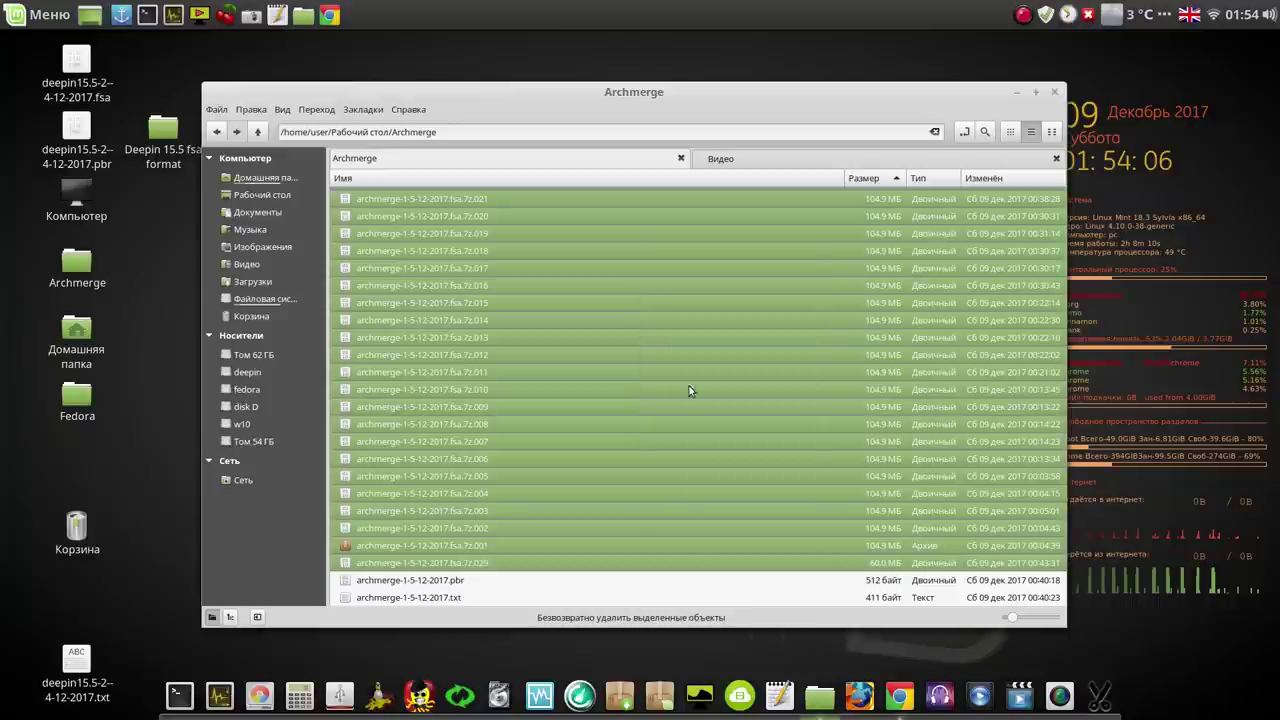
{"action": "left_click", "coordinate": [737, 412]}
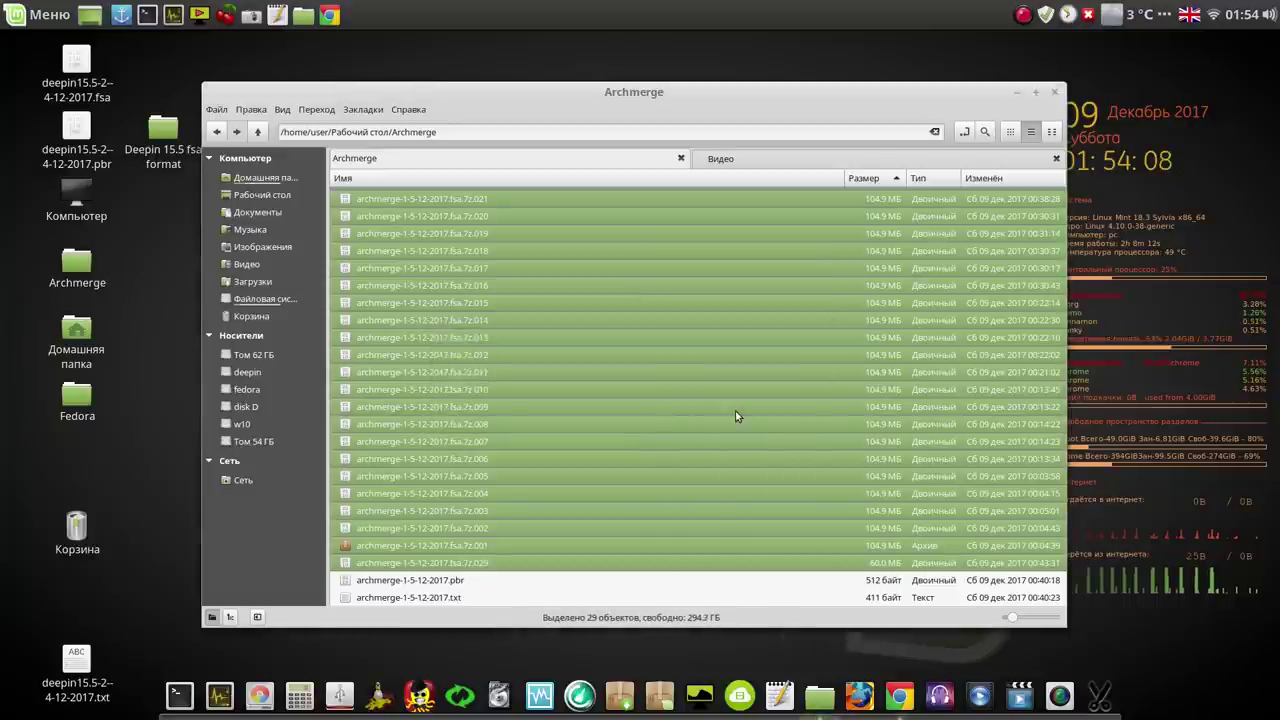
{"action": "left_click", "coordinate": [476, 288]}
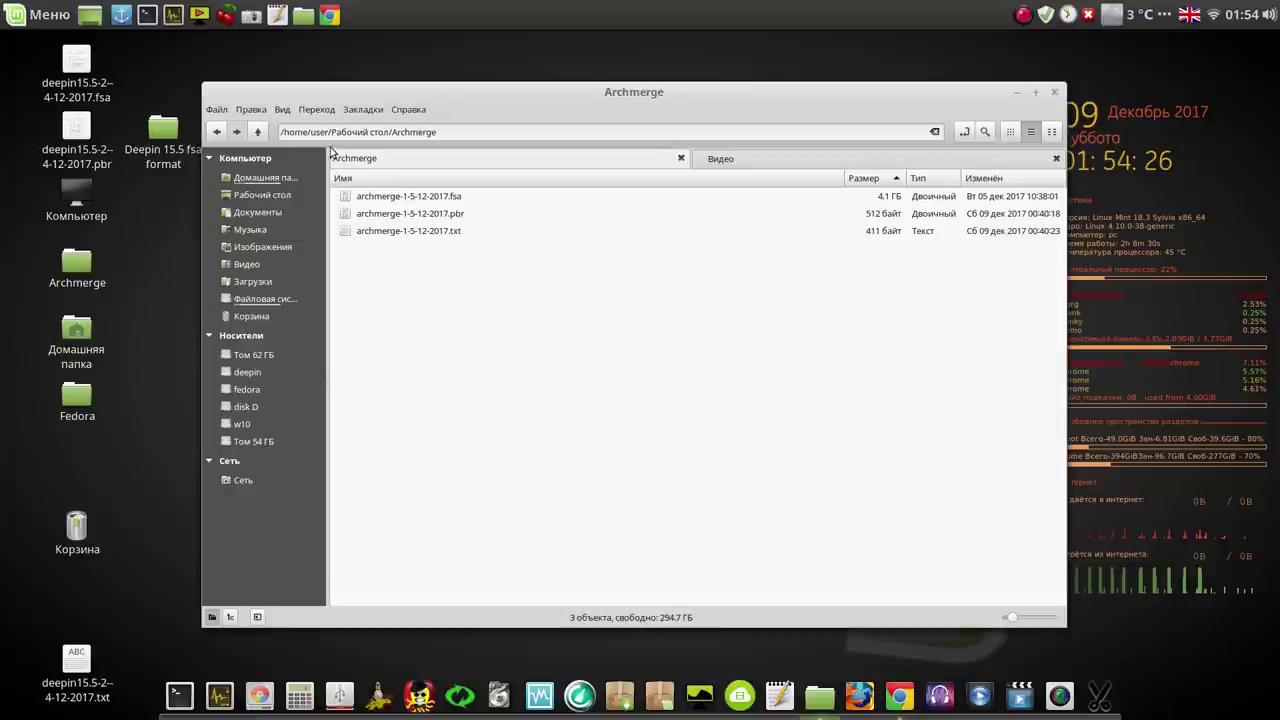
Step: Go up to Рабочий стол, check the files left in the Fedora folder, and return to Рабочий стол
{"action": "left_click", "coordinate": [257, 132]}
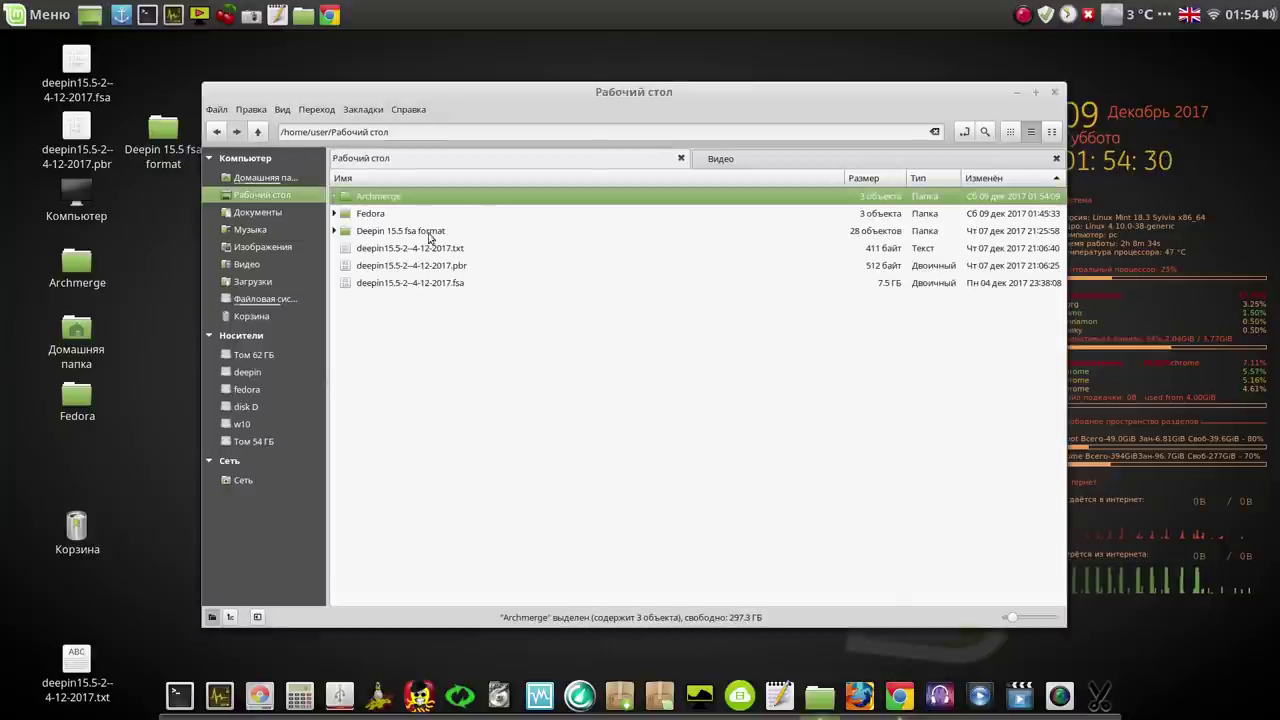
{"action": "left_click", "coordinate": [397, 214]}
{"action": "double_click", "coordinate": [397, 214]}
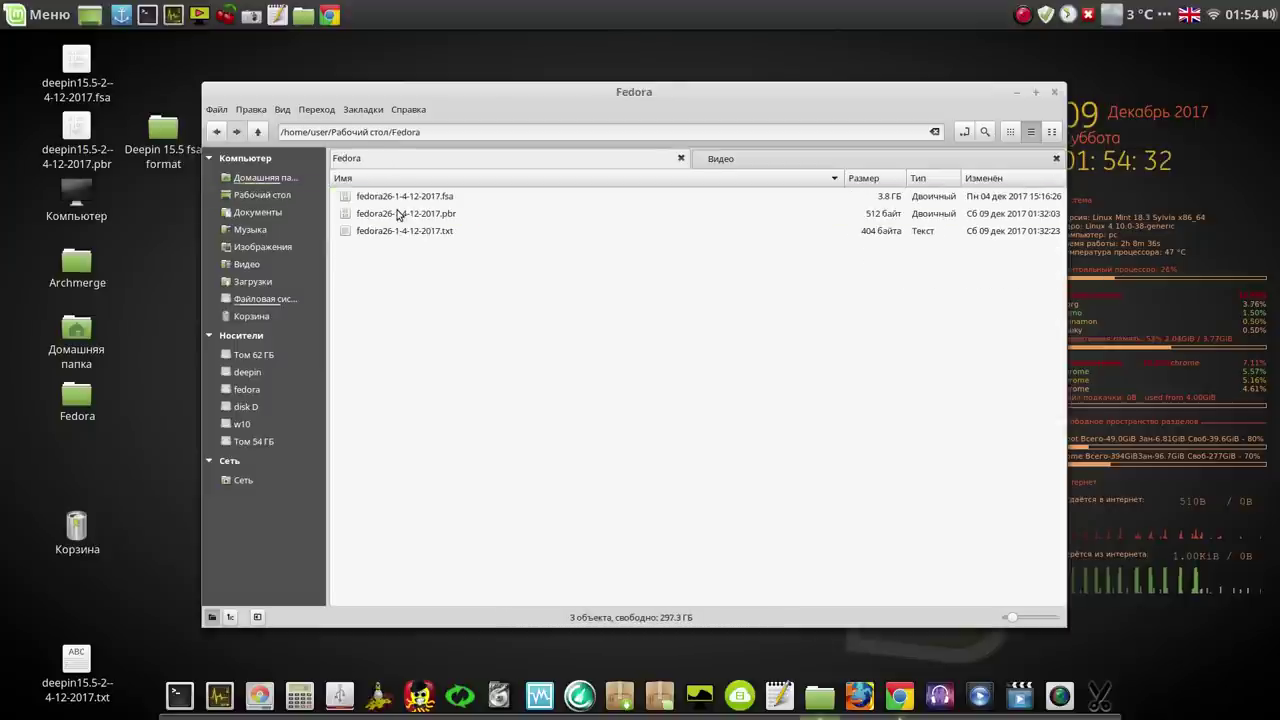
{"action": "left_click", "coordinate": [258, 134]}
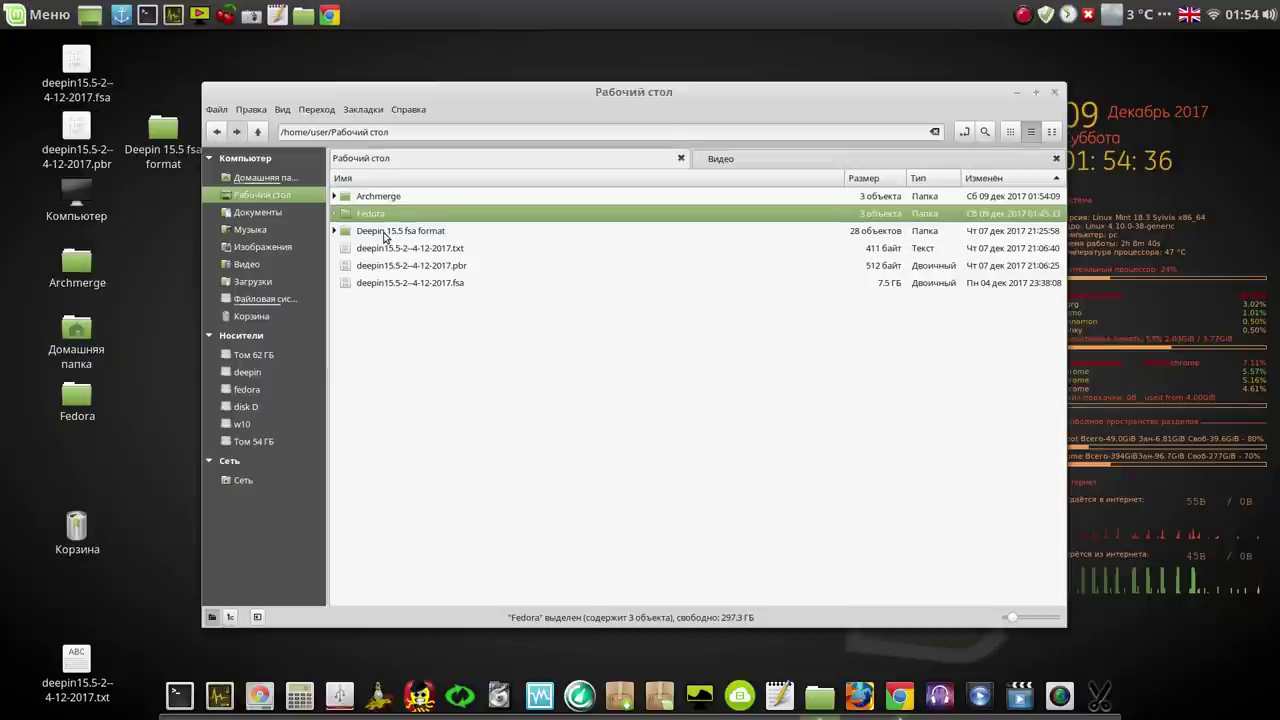
Step: Open the Deepin 15.5 fsa format folder and permanently delete everything in it
{"action": "left_click", "coordinate": [385, 233]}
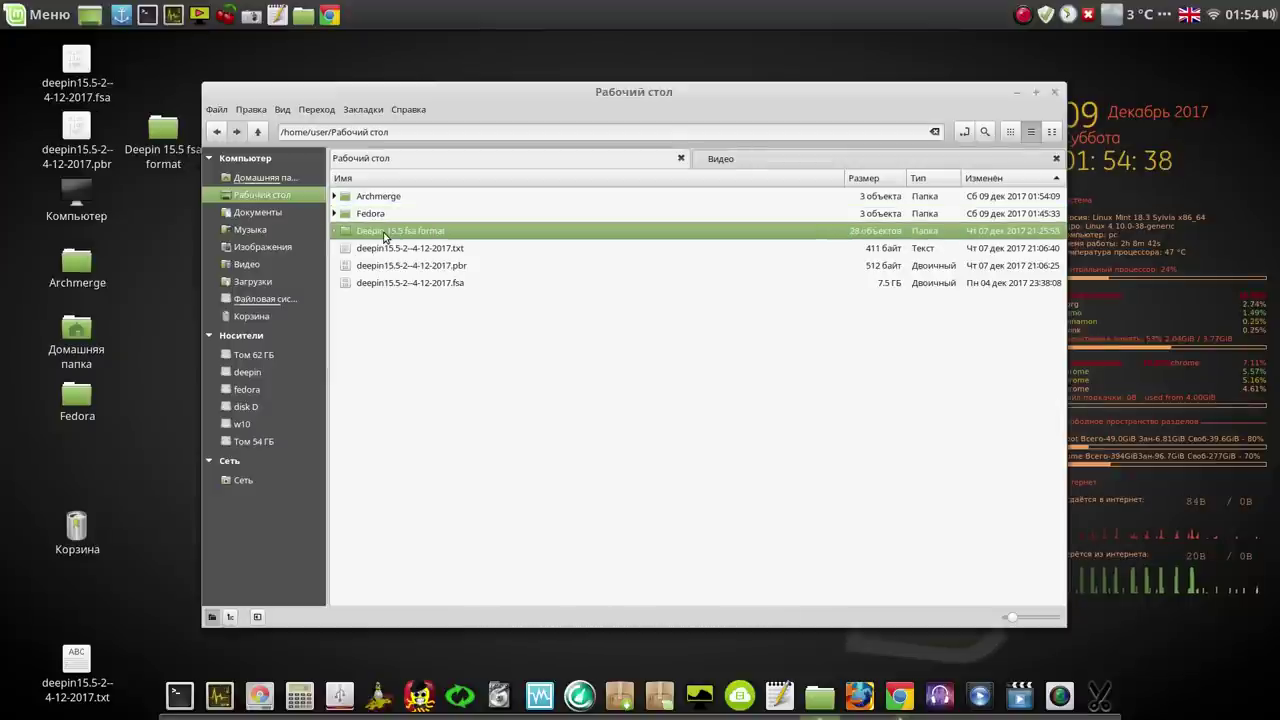
{"action": "double_click", "coordinate": [385, 233]}
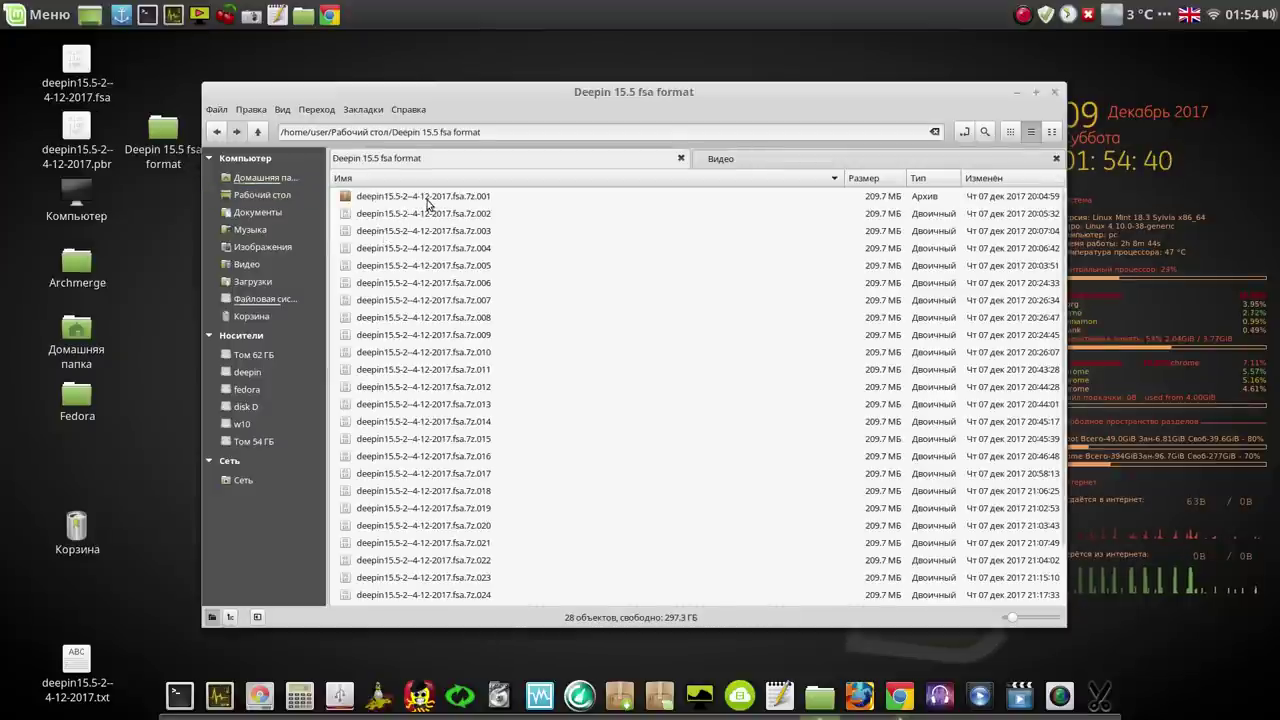
{"action": "left_click", "coordinate": [428, 200]}
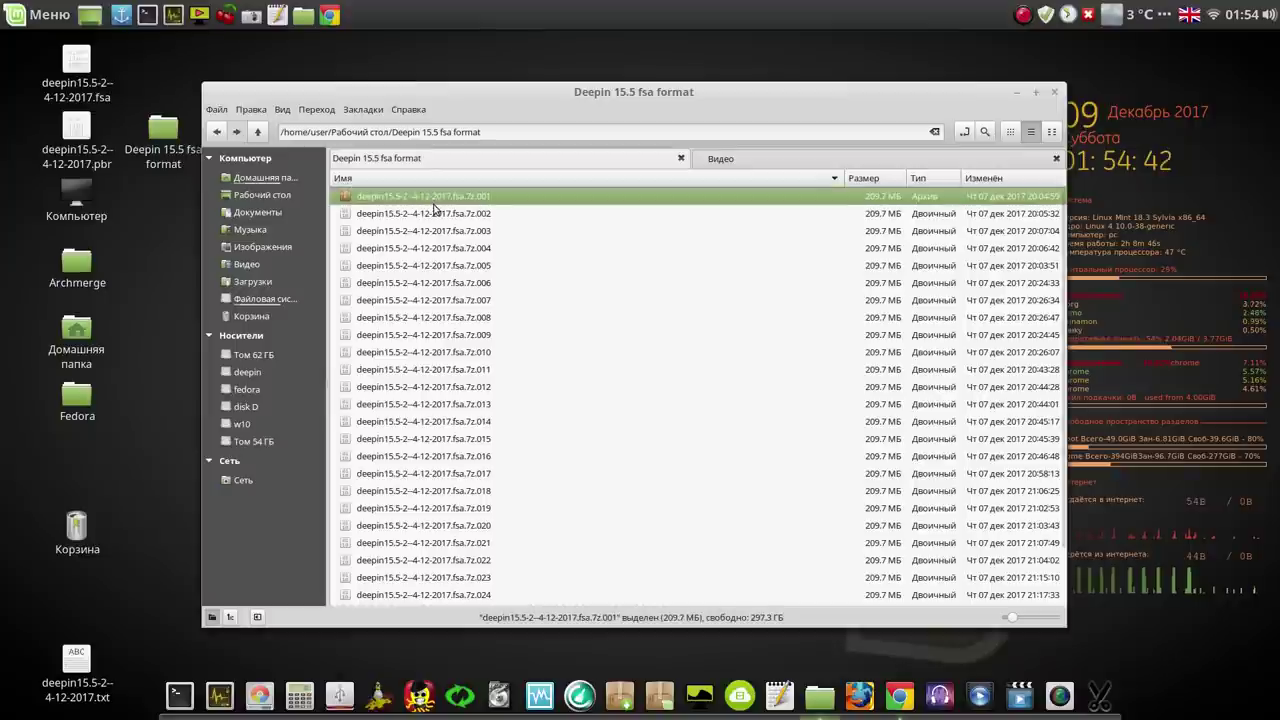
{"action": "key", "text": "ctrl+a"}
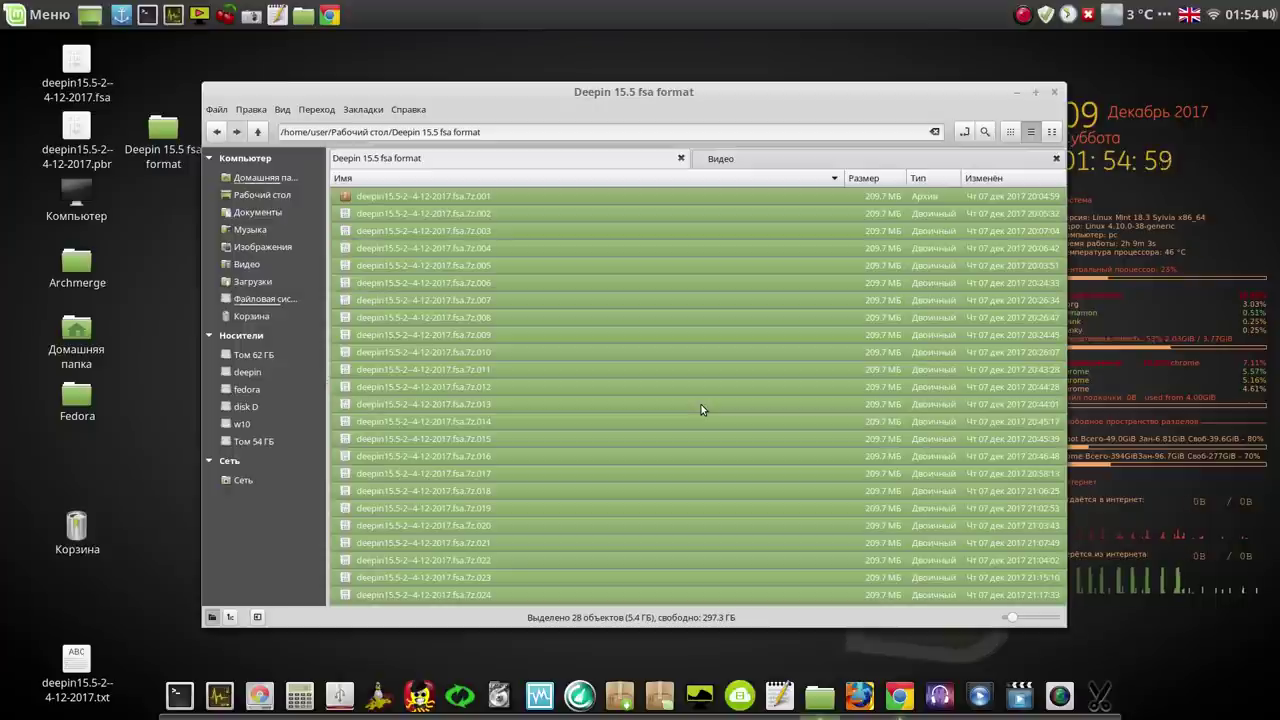
{"action": "right_click", "coordinate": [574, 314]}
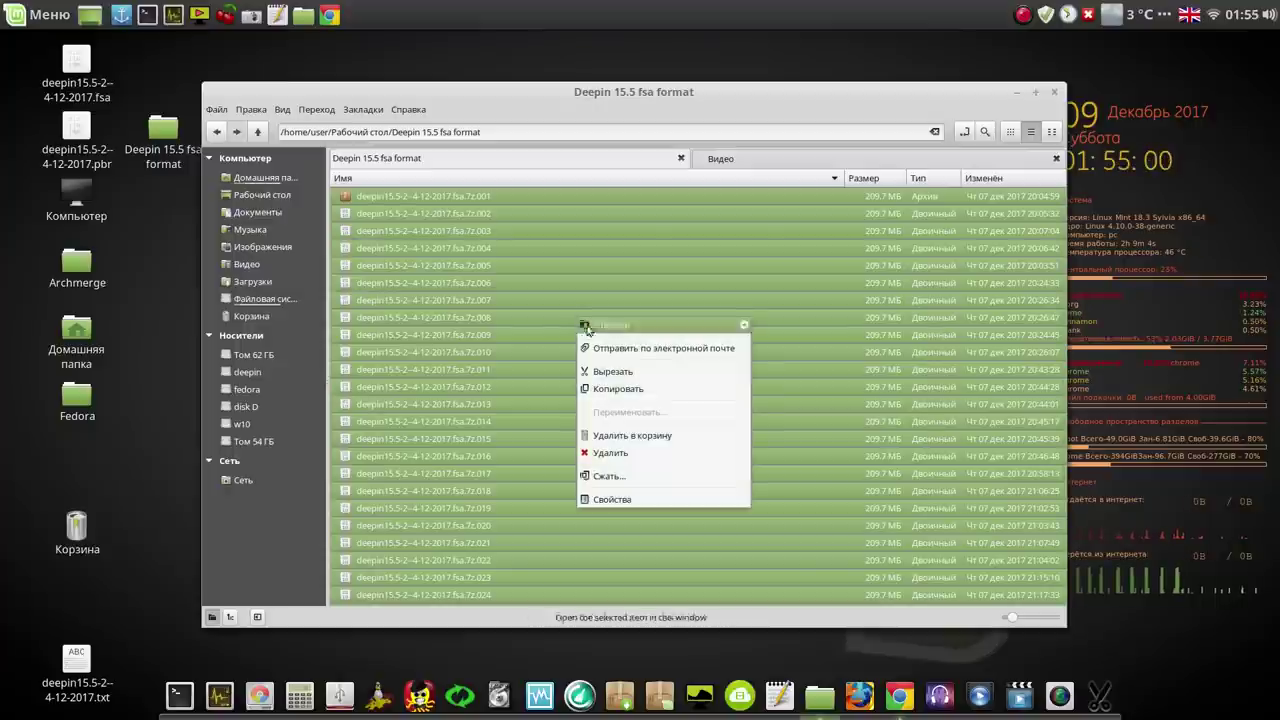
{"action": "left_click", "coordinate": [641, 463]}
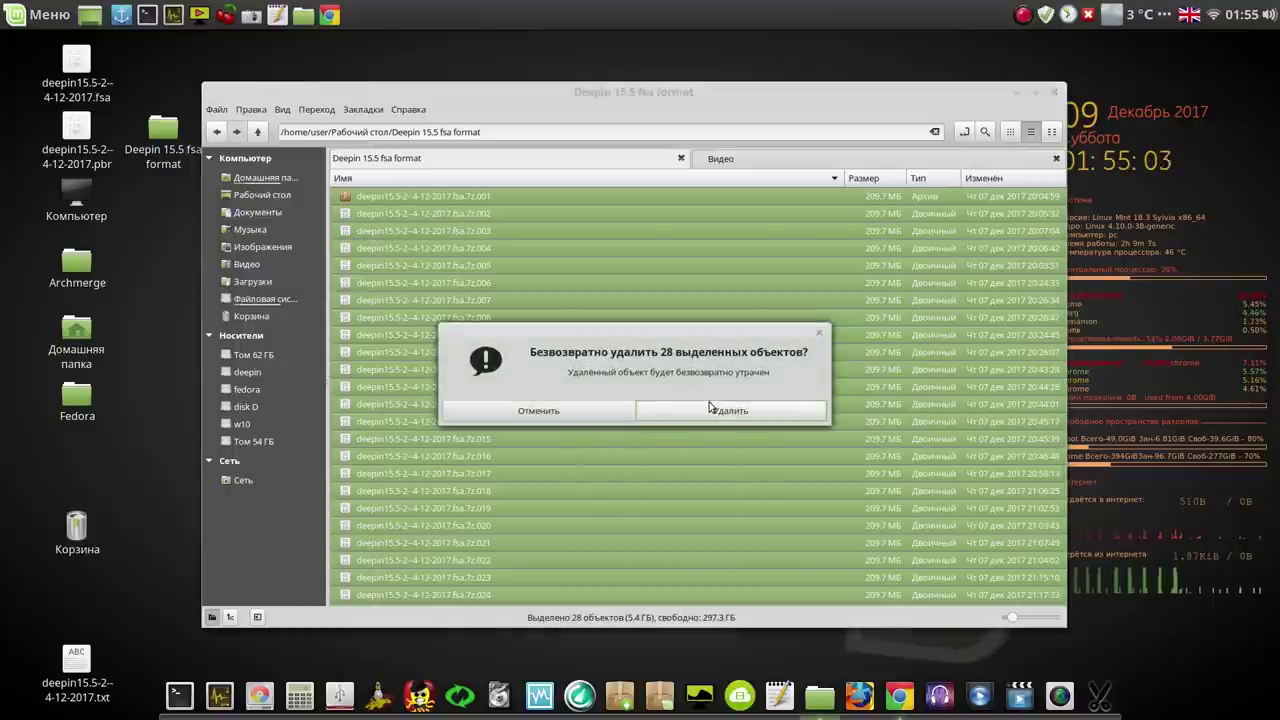
{"action": "left_click", "coordinate": [714, 412]}
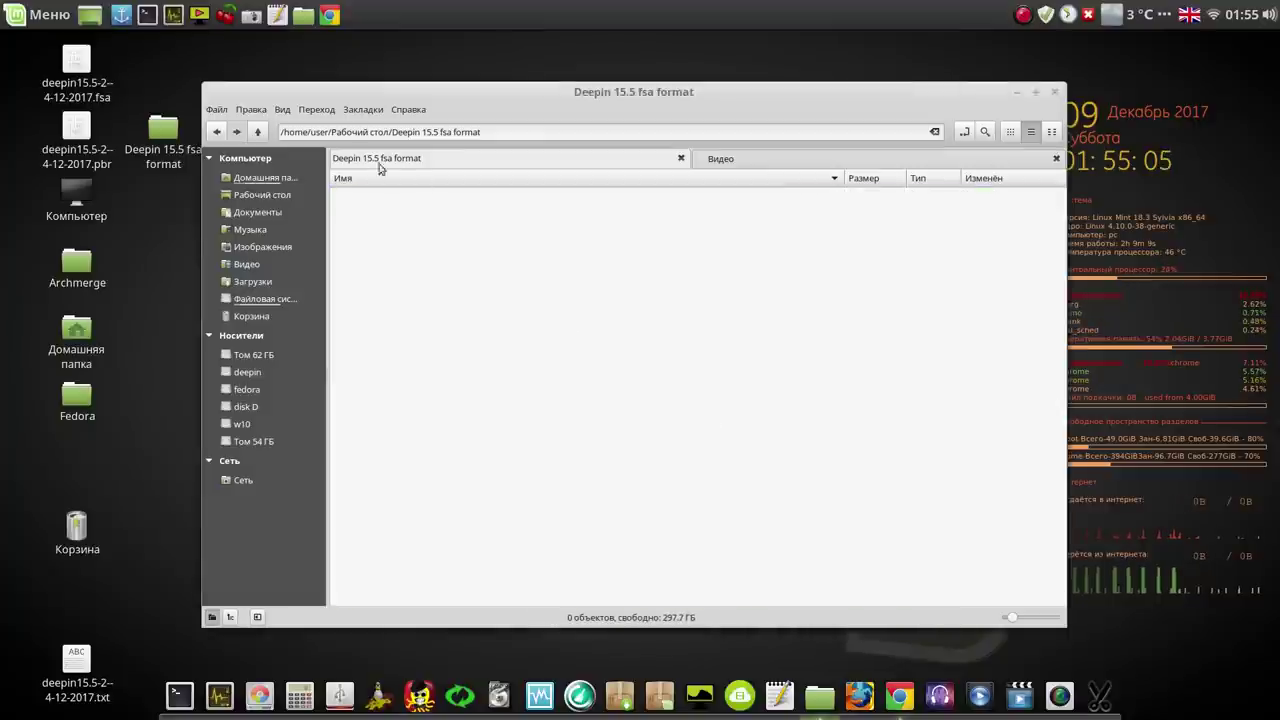
Step: Move the deepin15.5-2--4-12-2017 .txt, .pbr and .fsa files from Рабочий стол into the Deepin 15.5 fsa format folder
{"action": "left_click", "coordinate": [257, 131]}
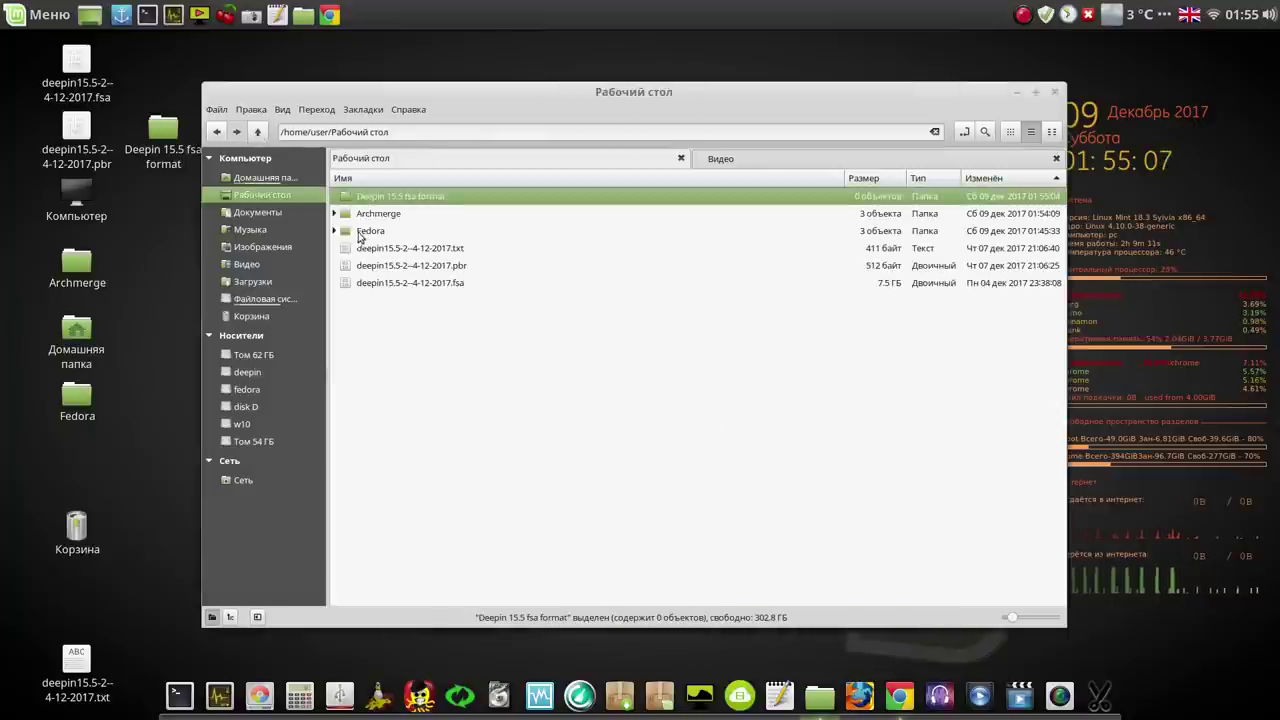
{"action": "left_click", "coordinate": [388, 250]}
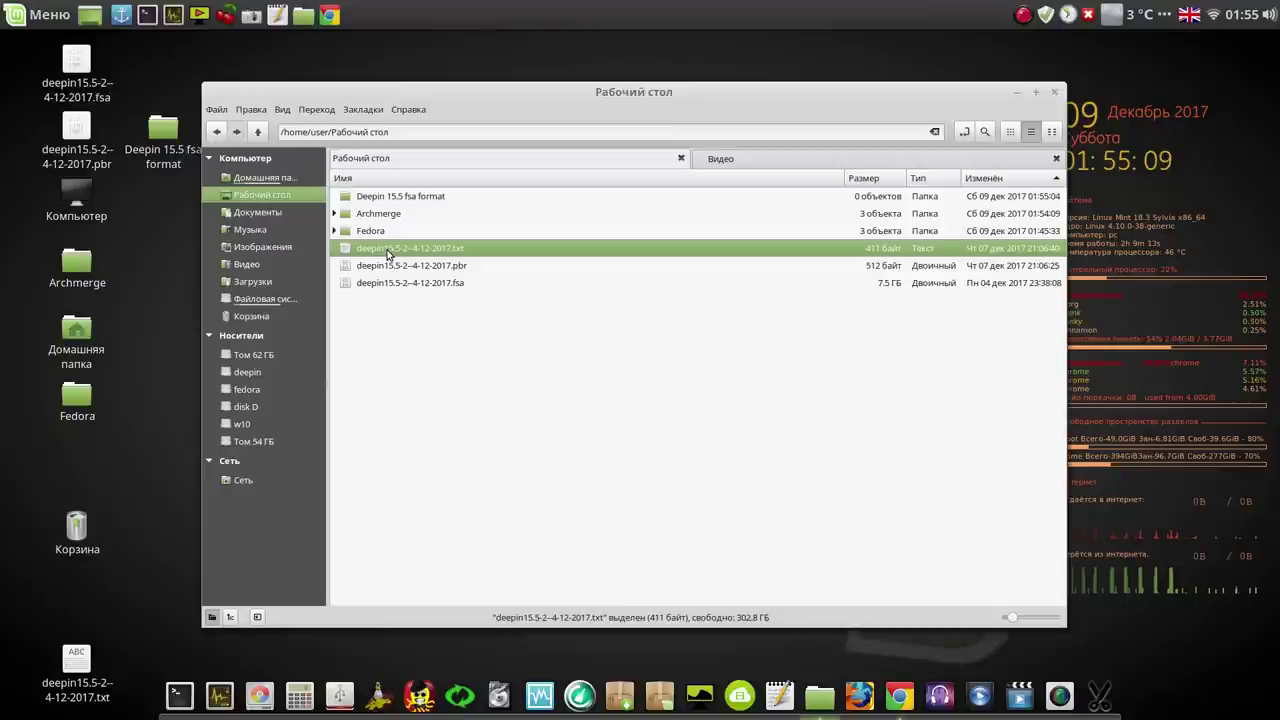
{"action": "key", "text": "shift+Down"}
{"action": "key", "text": "shift+Down"}
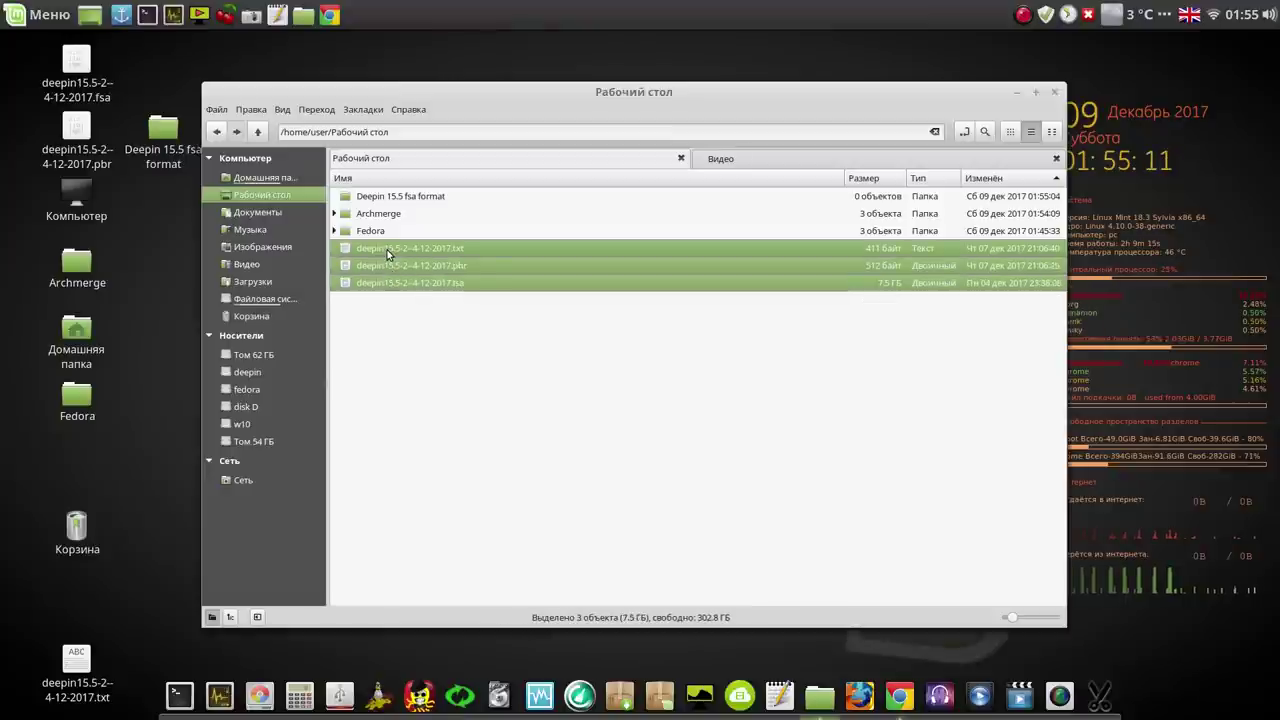
{"action": "right_click", "coordinate": [406, 266]}
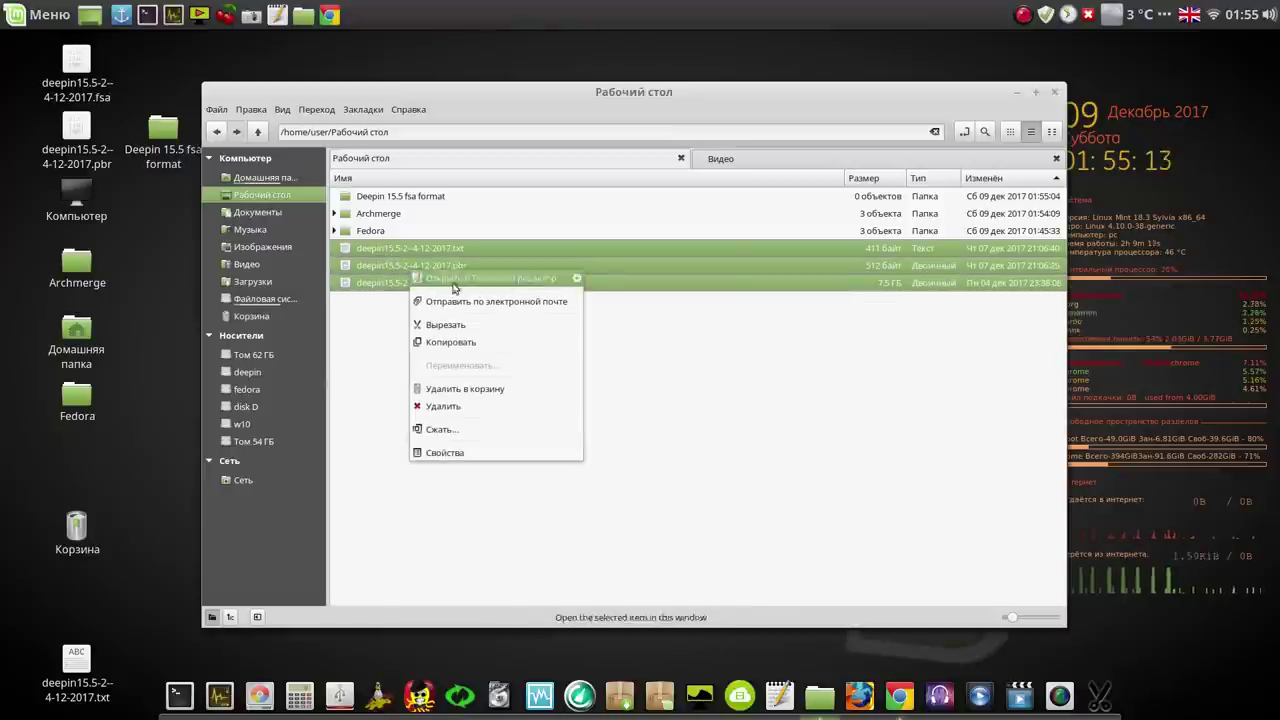
{"action": "left_click", "coordinate": [469, 324]}
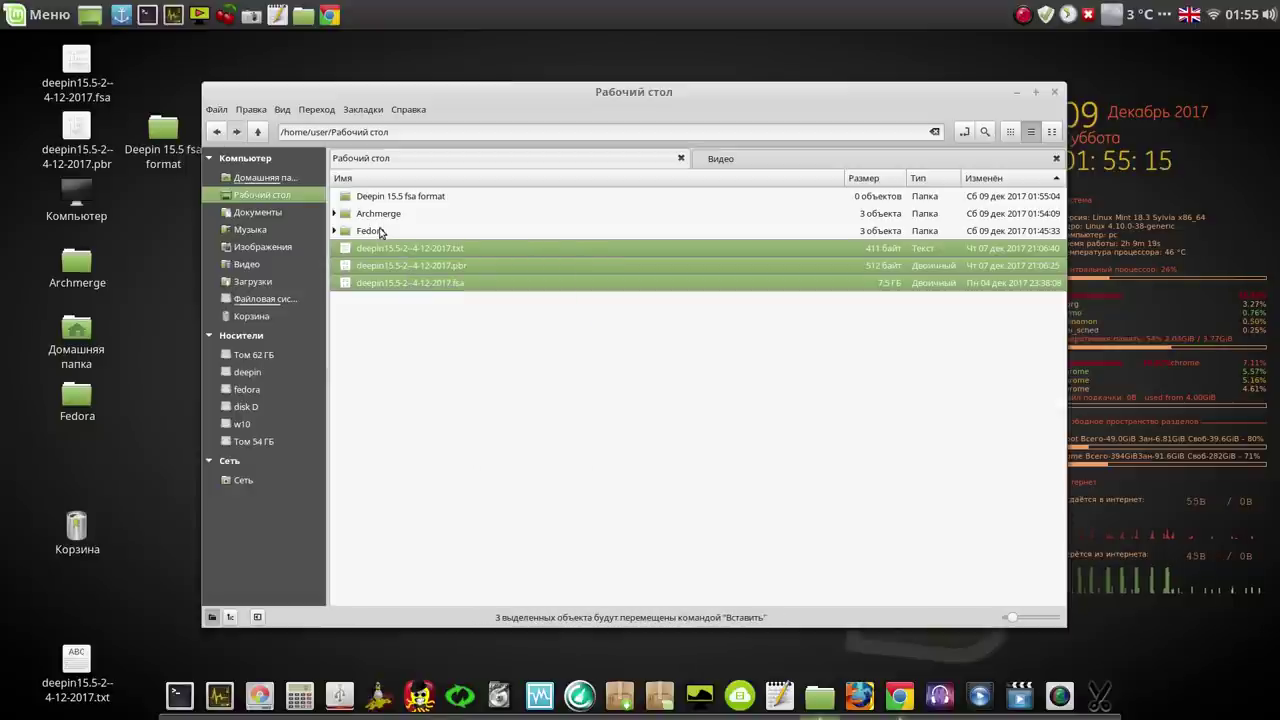
{"action": "double_click", "coordinate": [396, 200]}
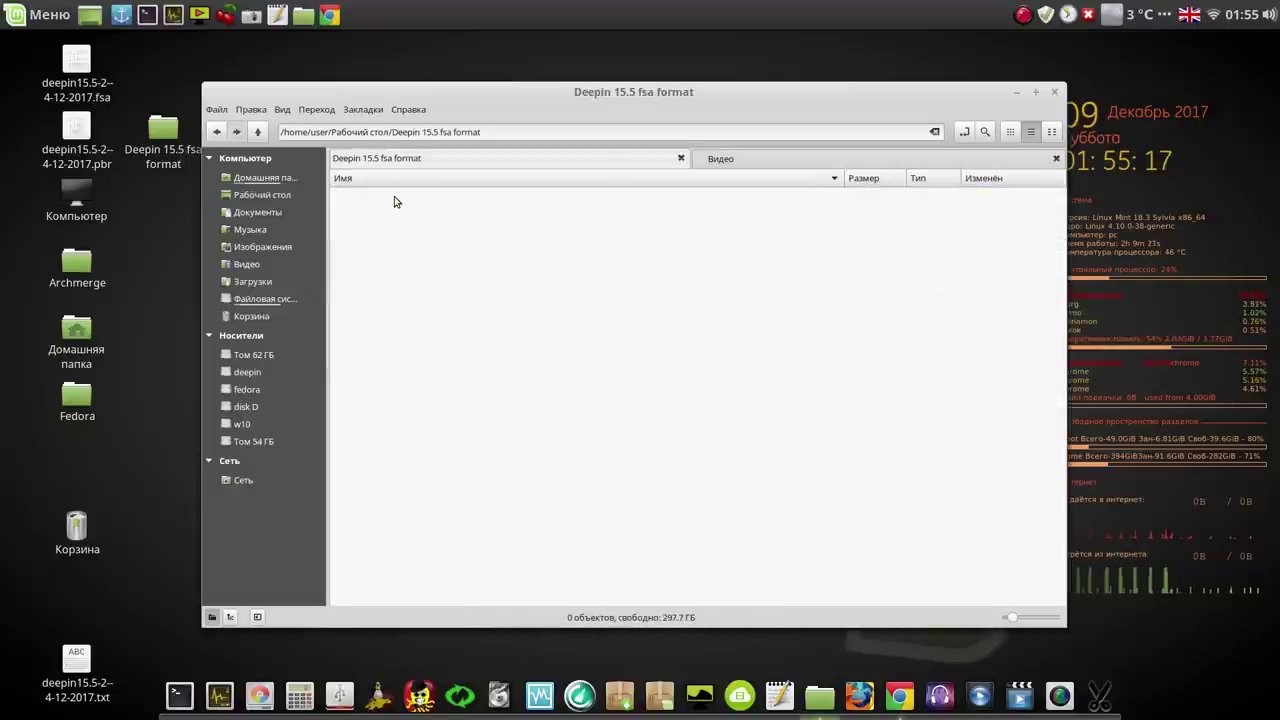
{"action": "right_click", "coordinate": [417, 228]}
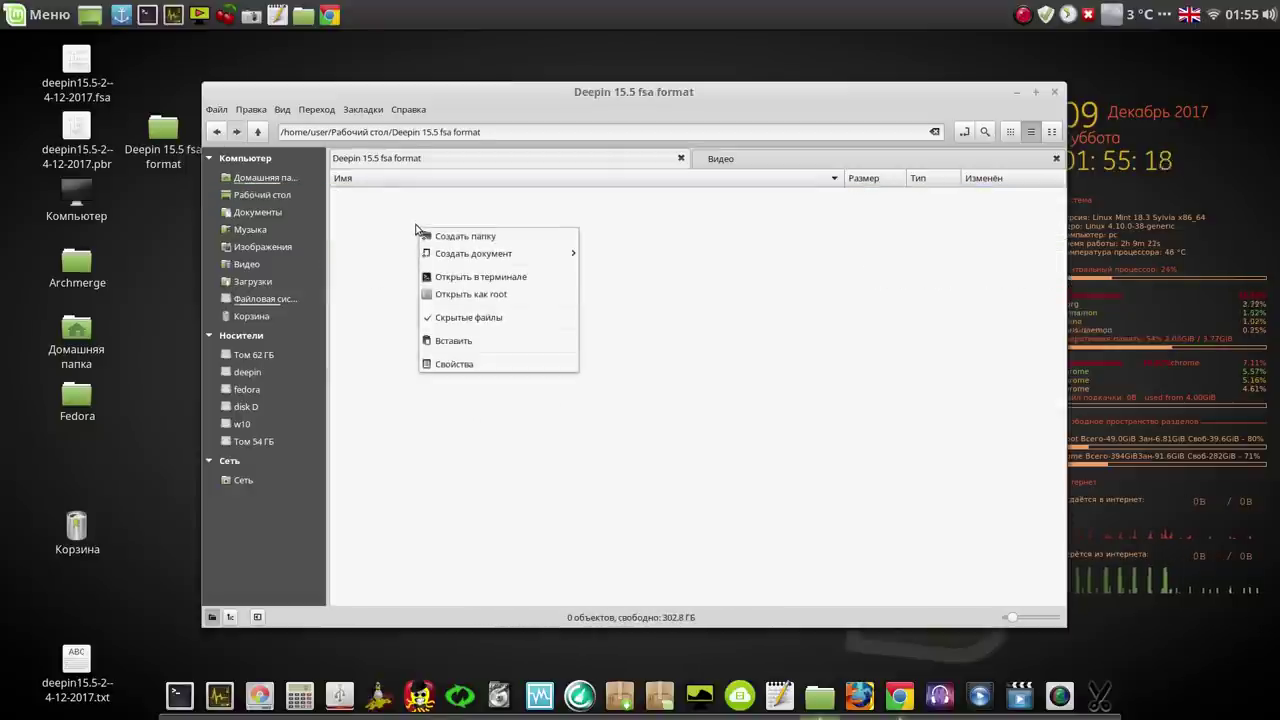
{"action": "left_click", "coordinate": [470, 341]}
{"action": "left_click", "coordinate": [469, 344]}
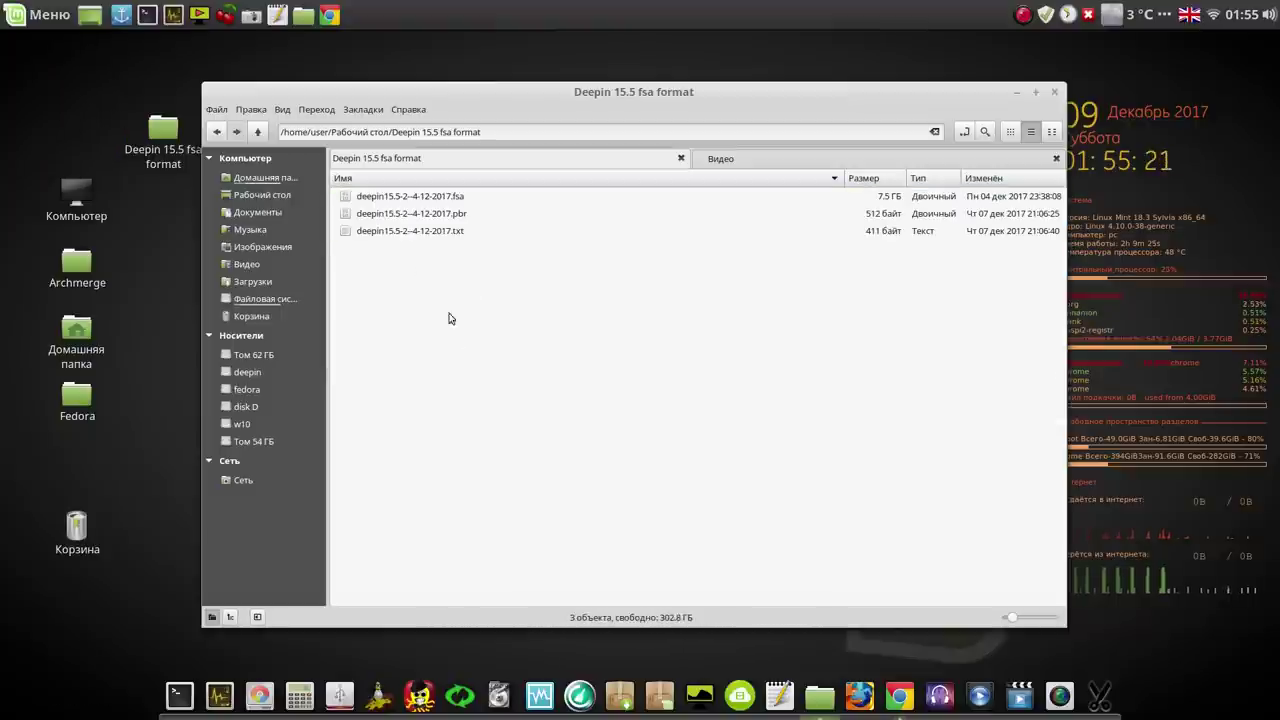
Step: Check the Deepin 15.5 fsa format folder on Рабочий стол, select deepin15.5-2--4-12-2017.fsa, and minimize the file manager
{"action": "left_click", "coordinate": [257, 197]}
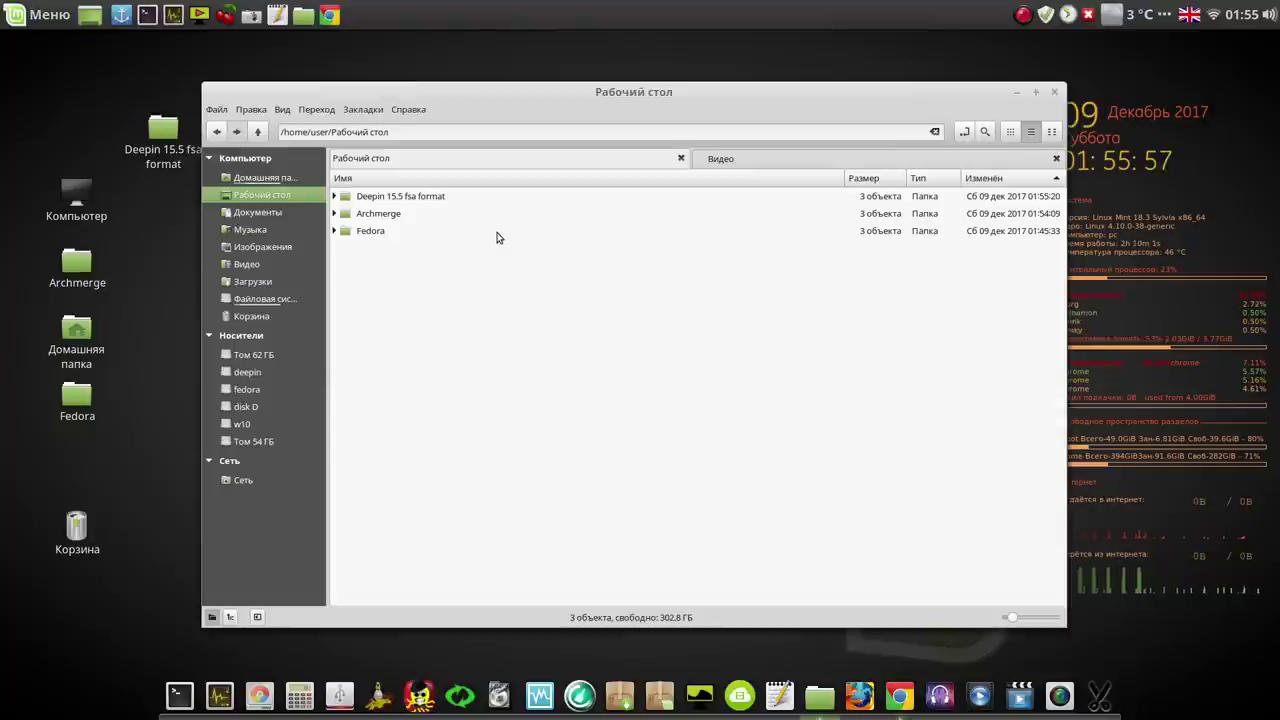
{"action": "double_click", "coordinate": [431, 199]}
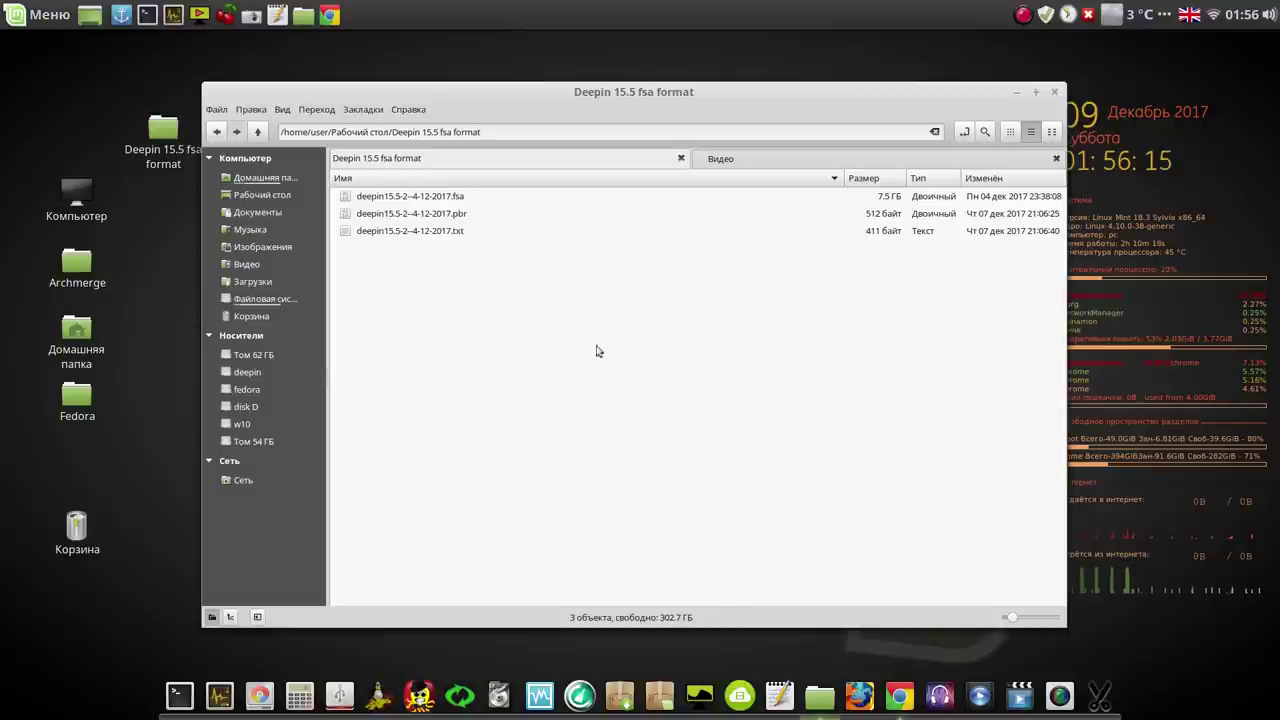
{"action": "left_click", "coordinate": [455, 200]}
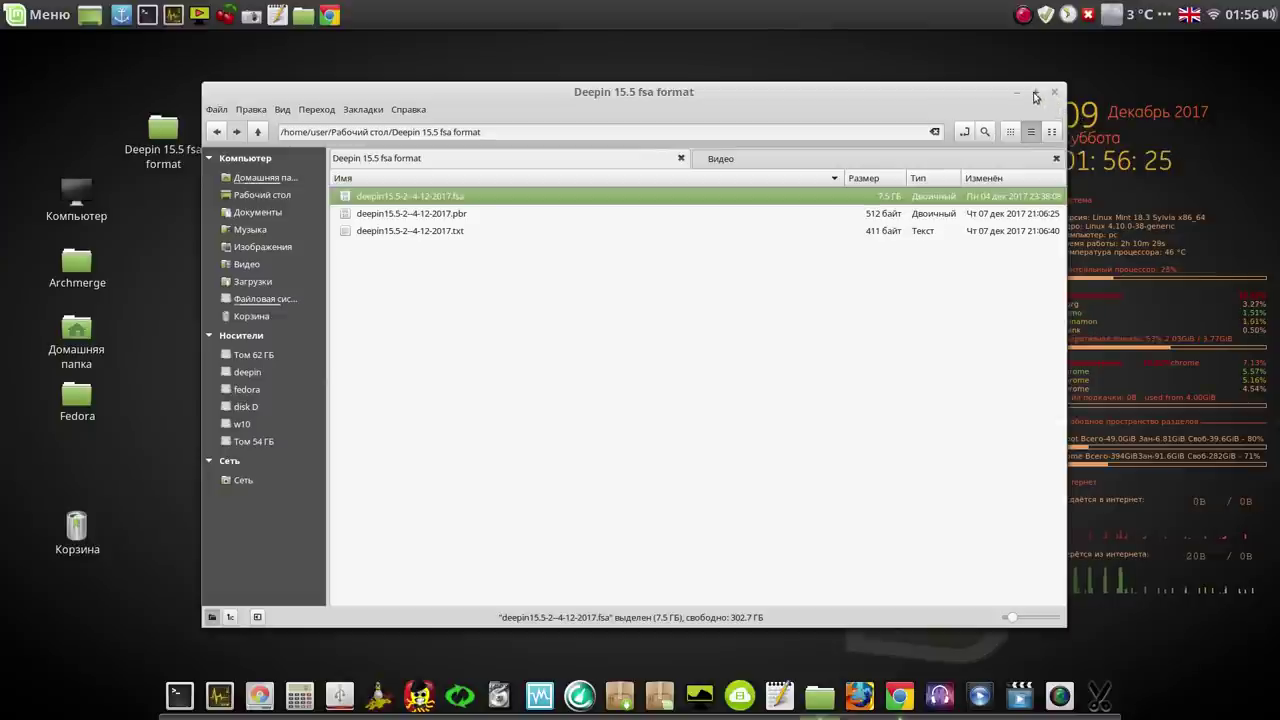
{"action": "left_click", "coordinate": [1017, 92]}
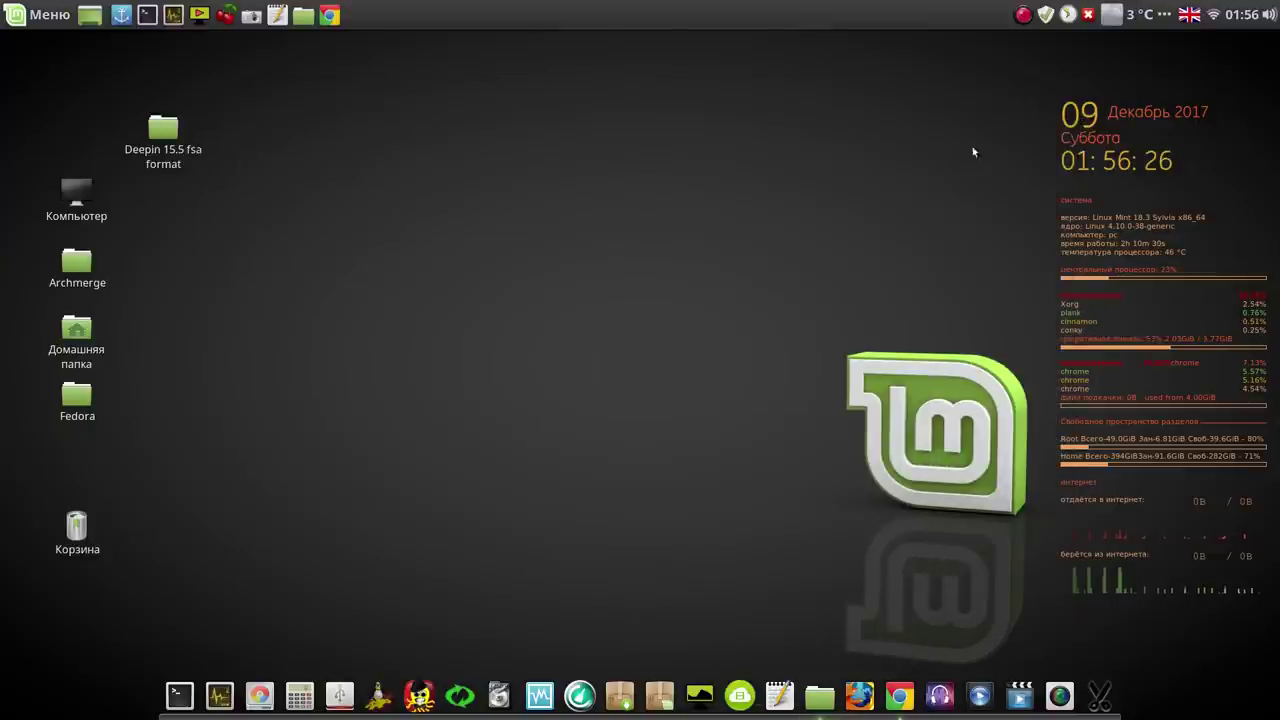
Step: Launch GParted, authenticate with the account password, and enlarge its window to show the whole partition list
{"action": "left_click", "coordinate": [268, 692]}
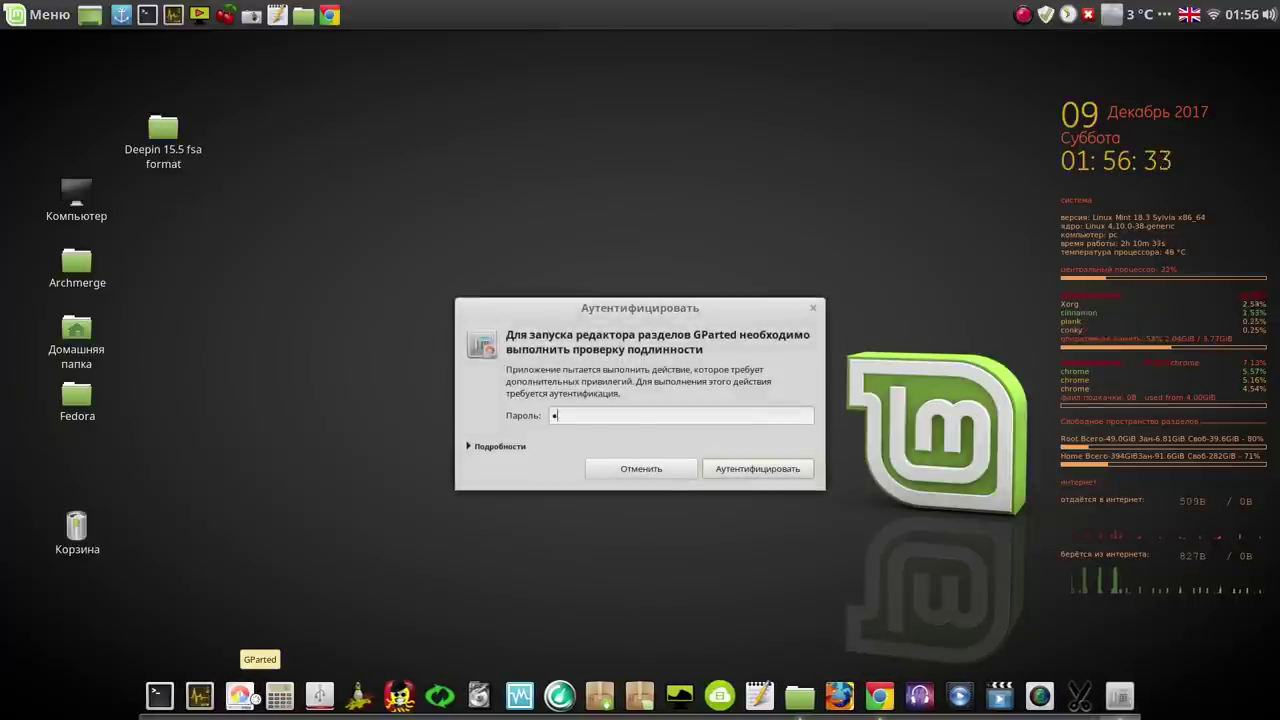
{"action": "key", "text": "Return"}
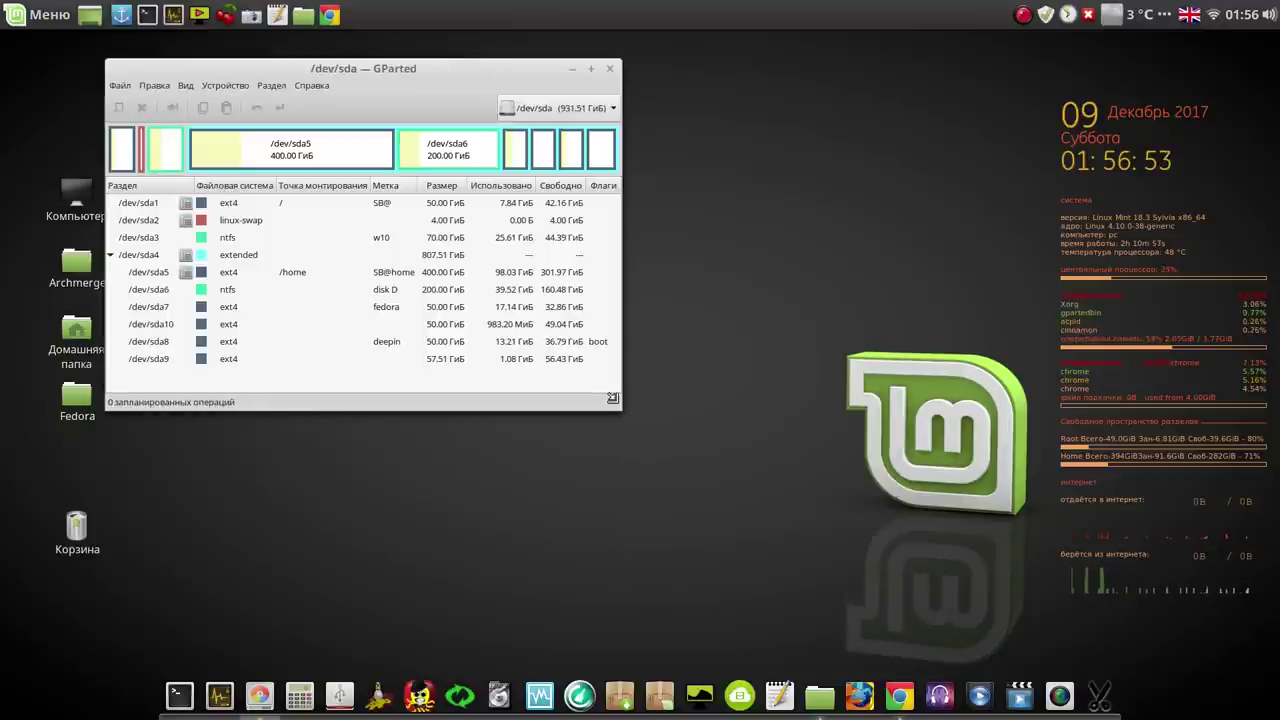
{"action": "left_click_drag", "start_coordinate": [614, 399], "coordinate": [941, 627]}
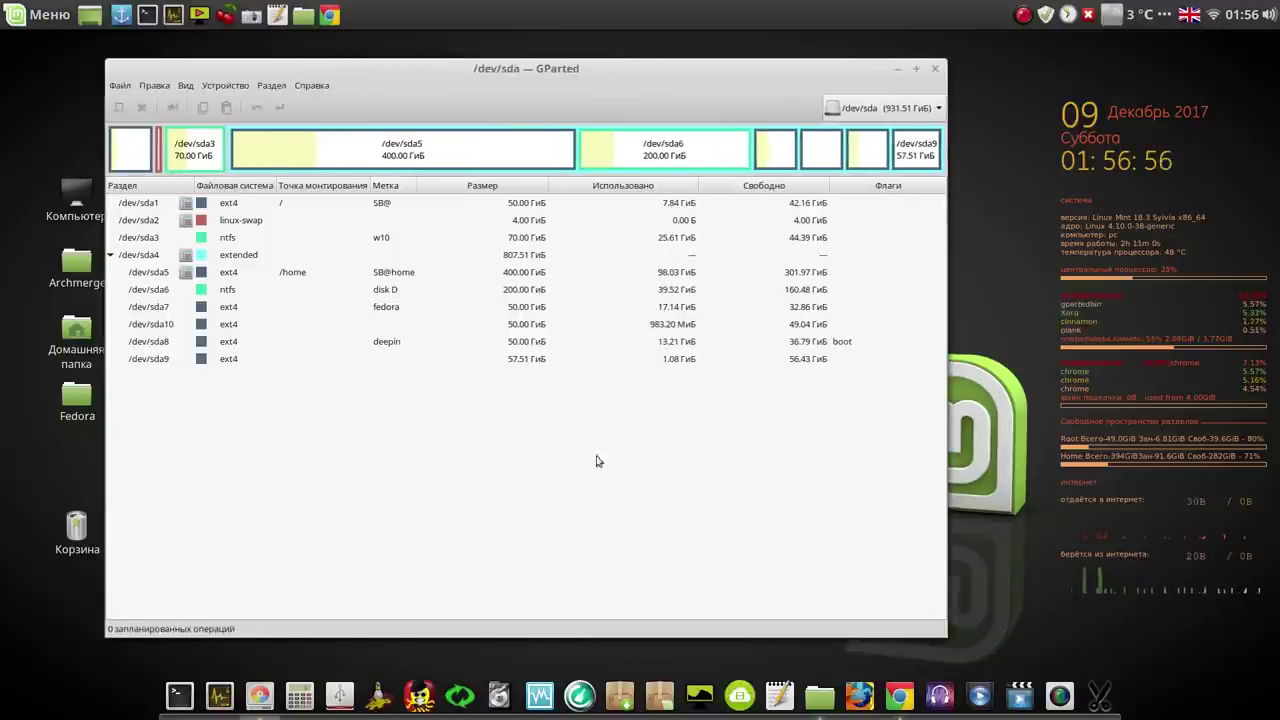
Step: Format the deepin partition /dev/sda8 as ext4, apply the pending operation, and minimize GParted
{"action": "left_click", "coordinate": [410, 347]}
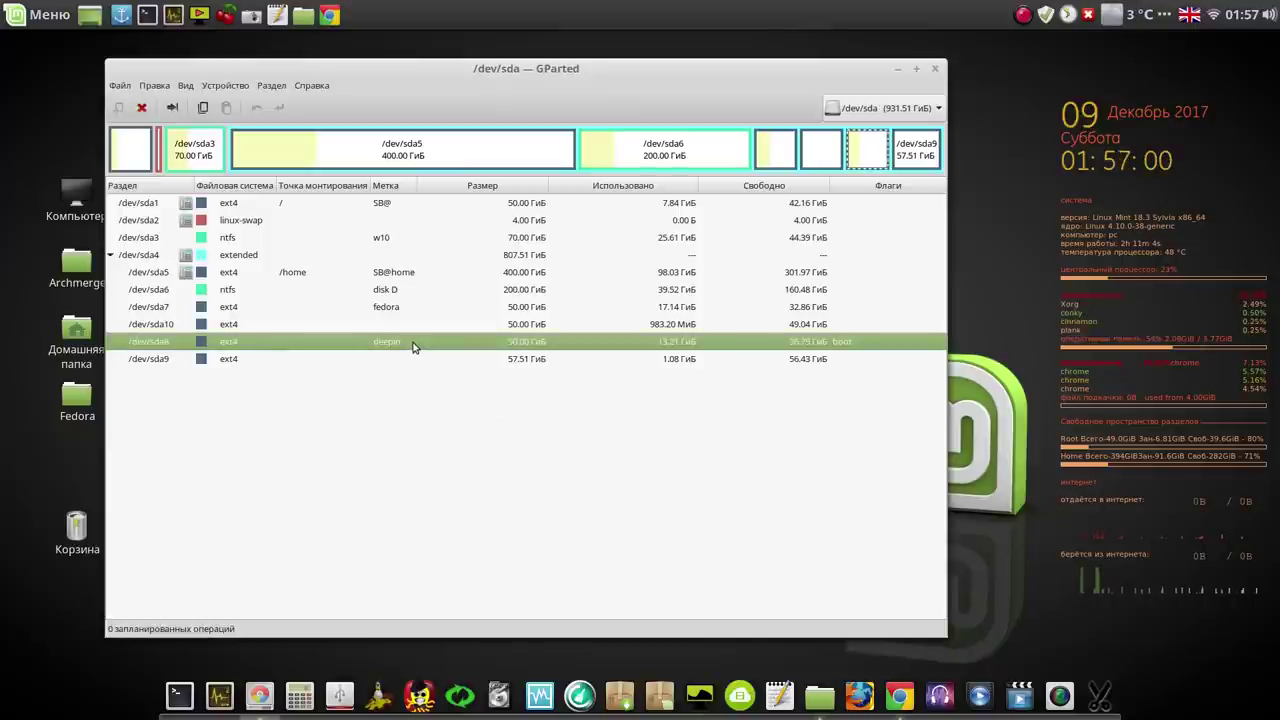
{"action": "right_click", "coordinate": [685, 342]}
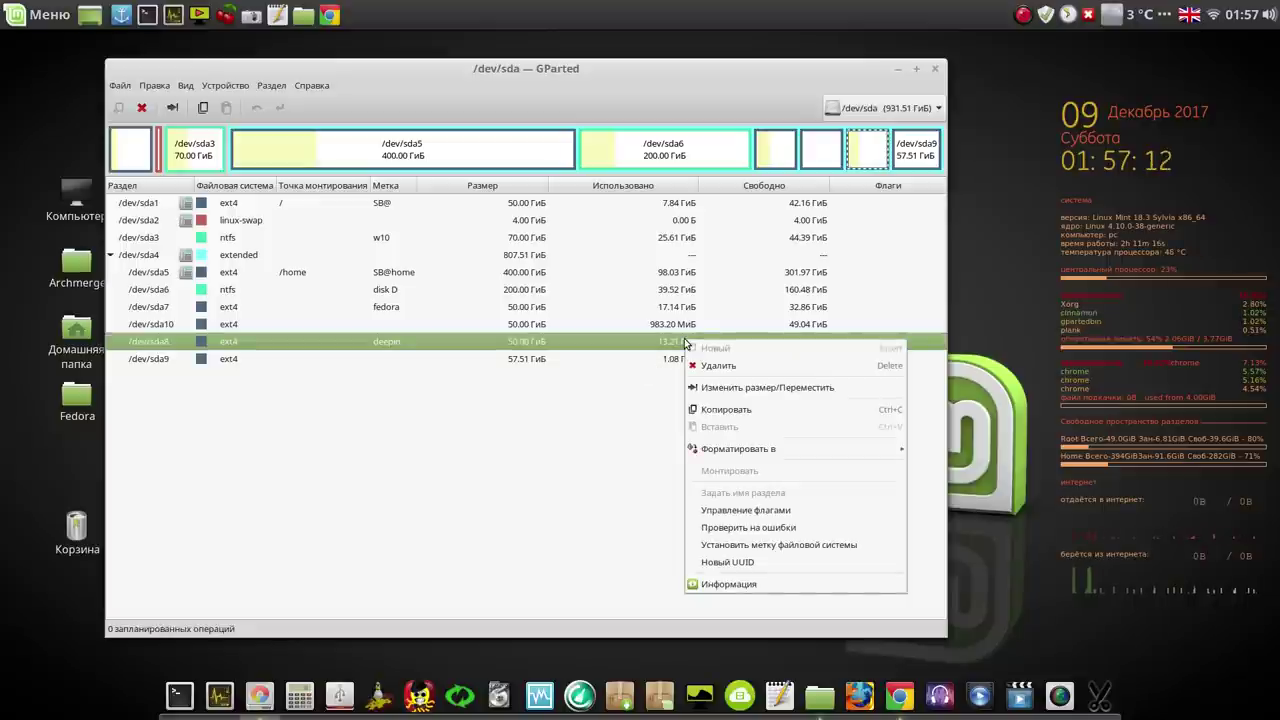
{"action": "mouse_move", "coordinate": [751, 449]}
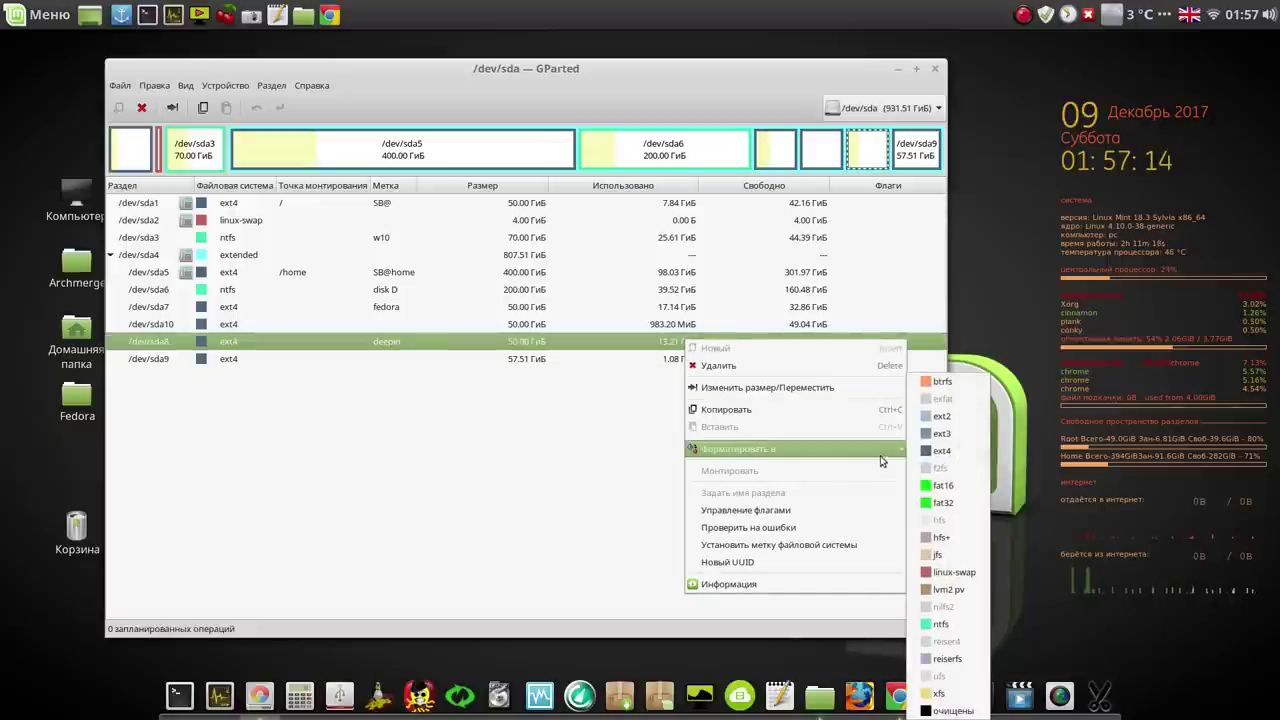
{"action": "left_click", "coordinate": [942, 452]}
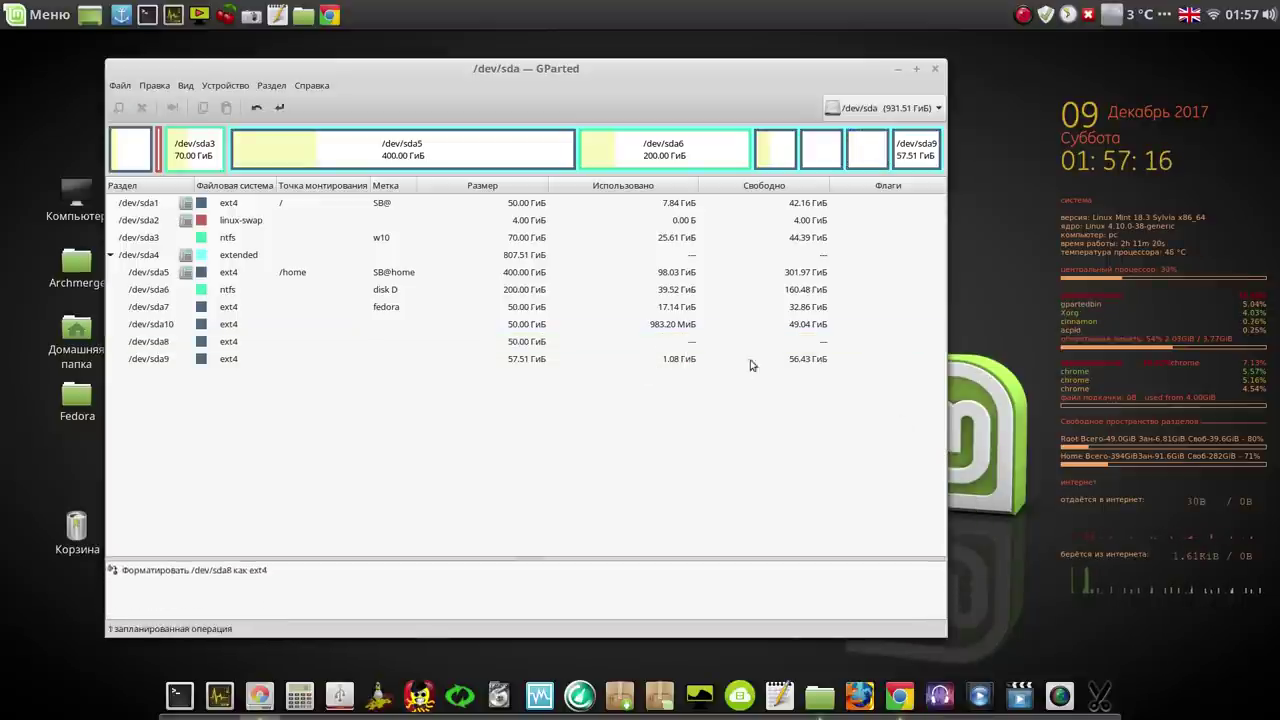
{"action": "left_click", "coordinate": [280, 108]}
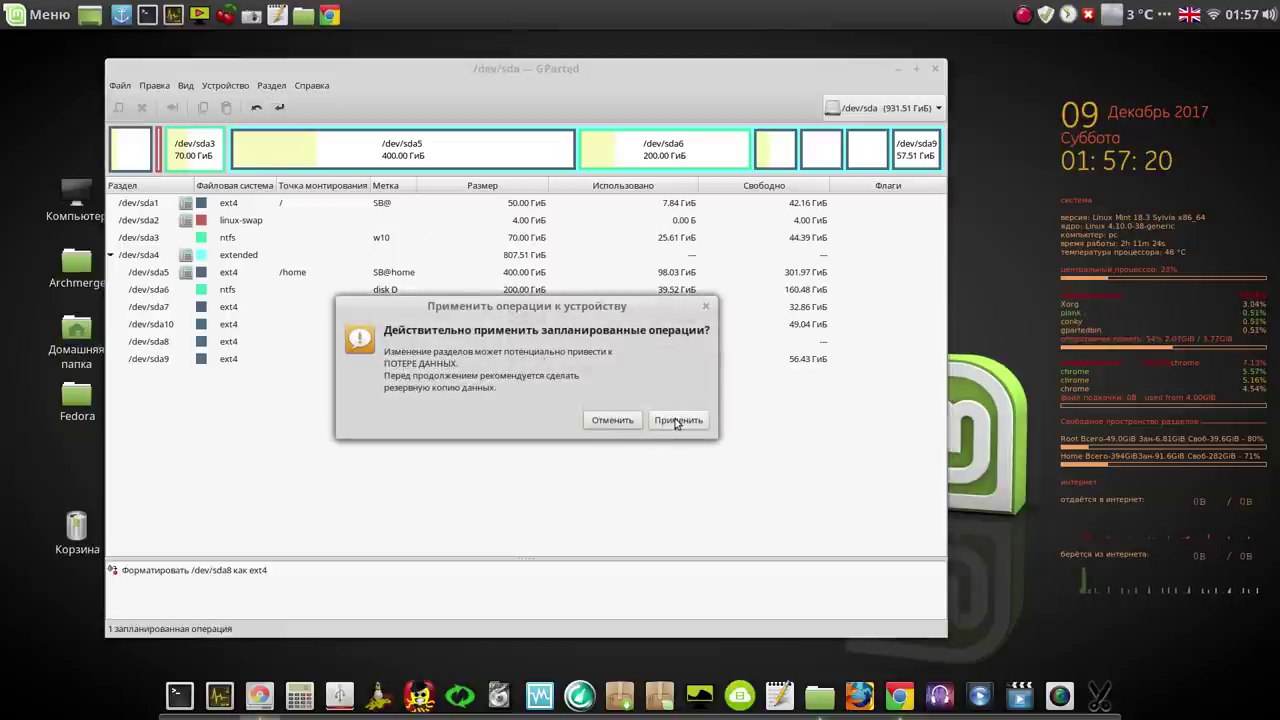
{"action": "left_click", "coordinate": [677, 422]}
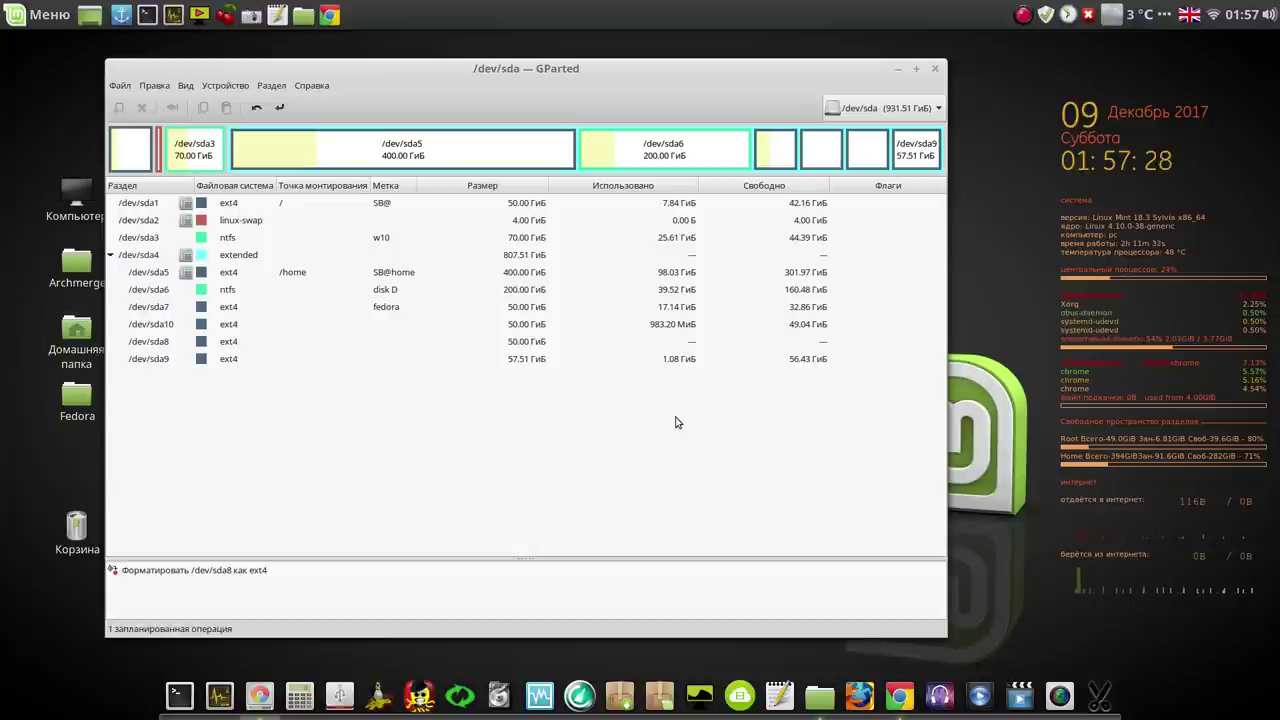
{"action": "key", "text": "ctrl+Return"}
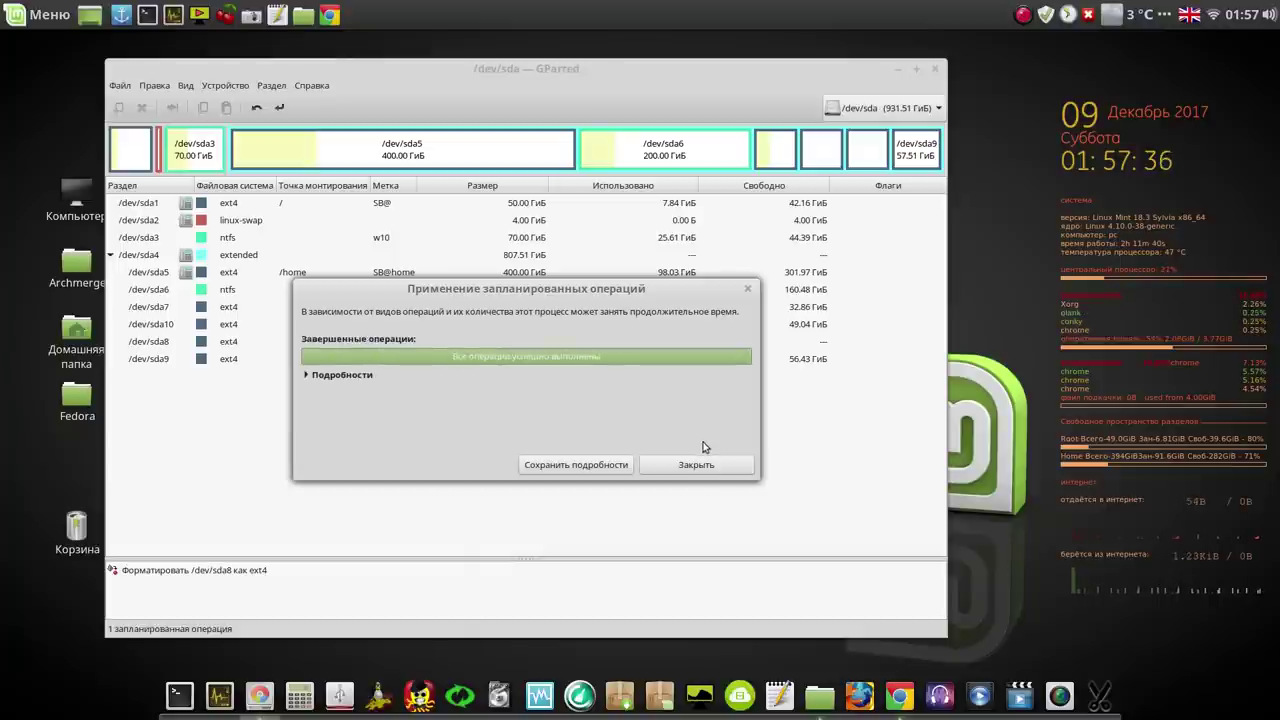
{"action": "left_click", "coordinate": [697, 472]}
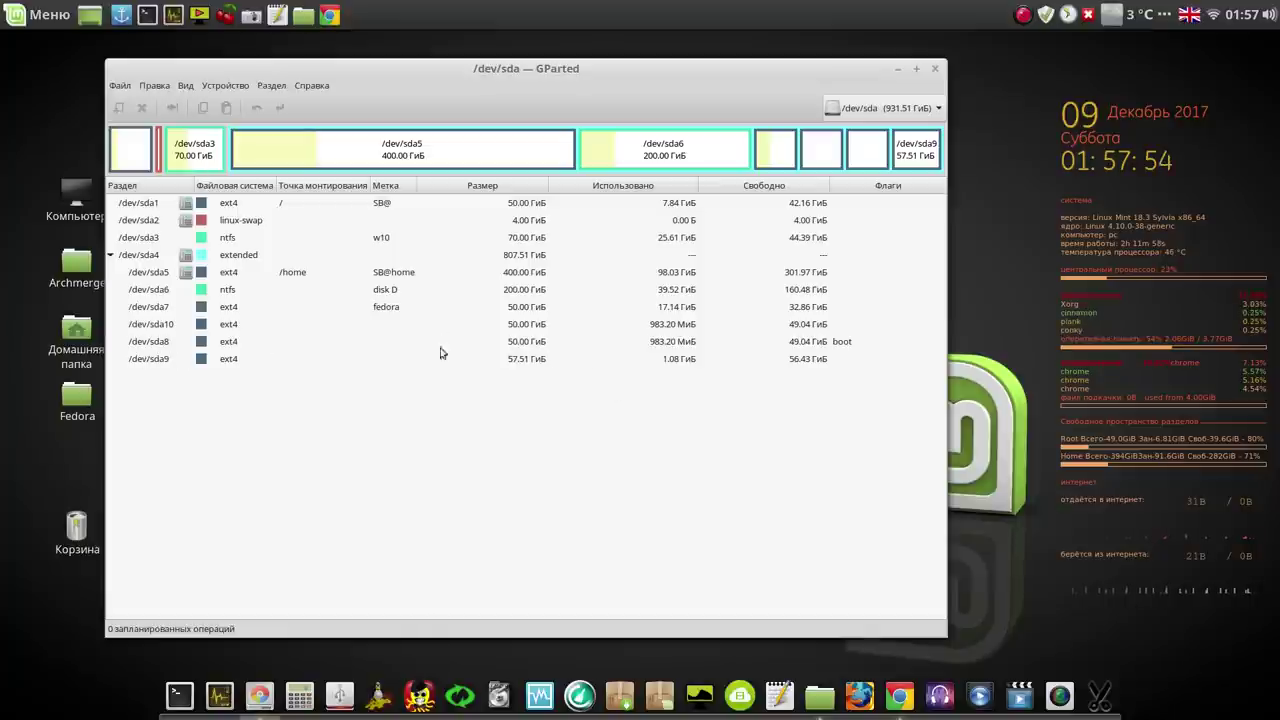
{"action": "left_click", "coordinate": [523, 343]}
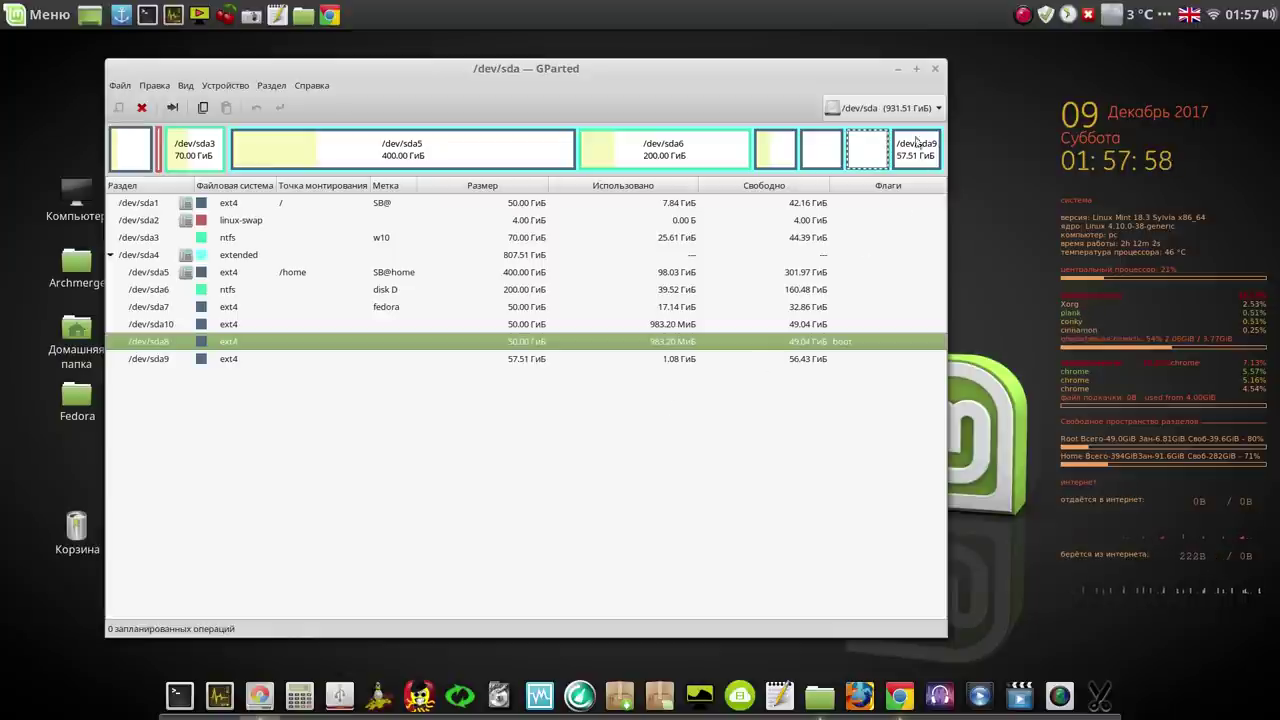
{"action": "left_click", "coordinate": [897, 68]}
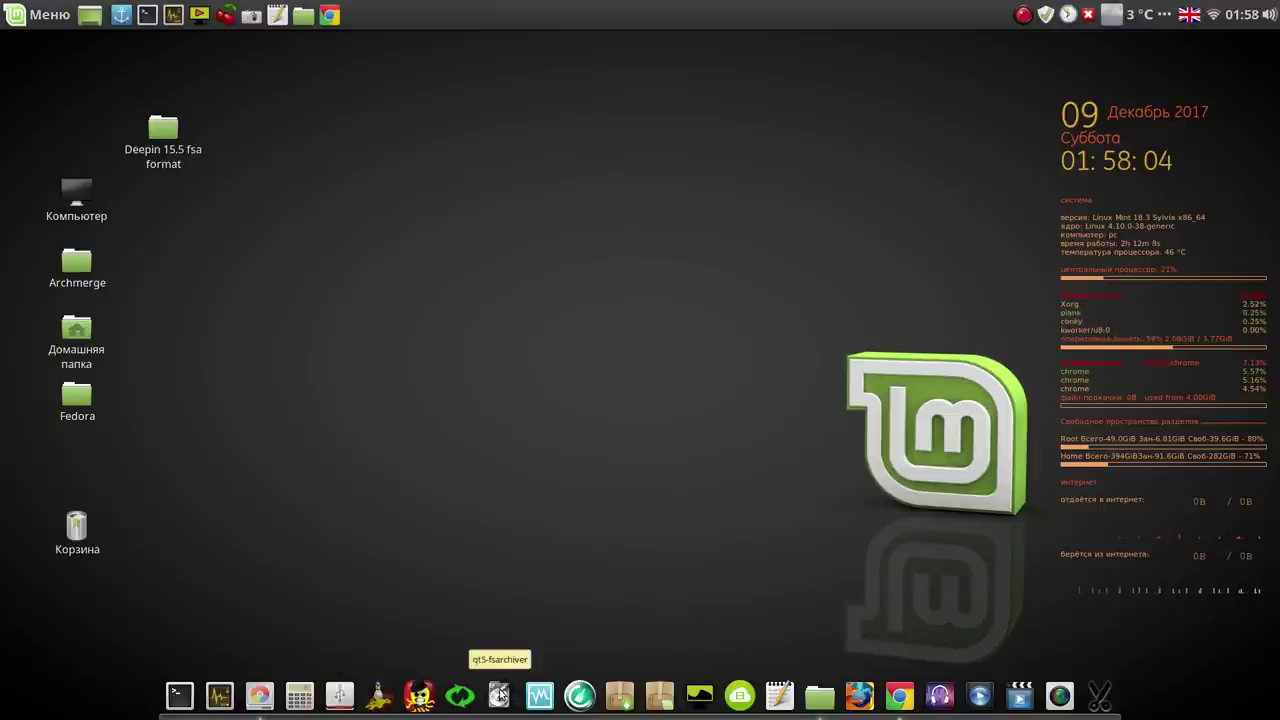
Step: Launch qt5-fsarchiver and authenticate with the administrator password
{"action": "left_click", "coordinate": [500, 694]}
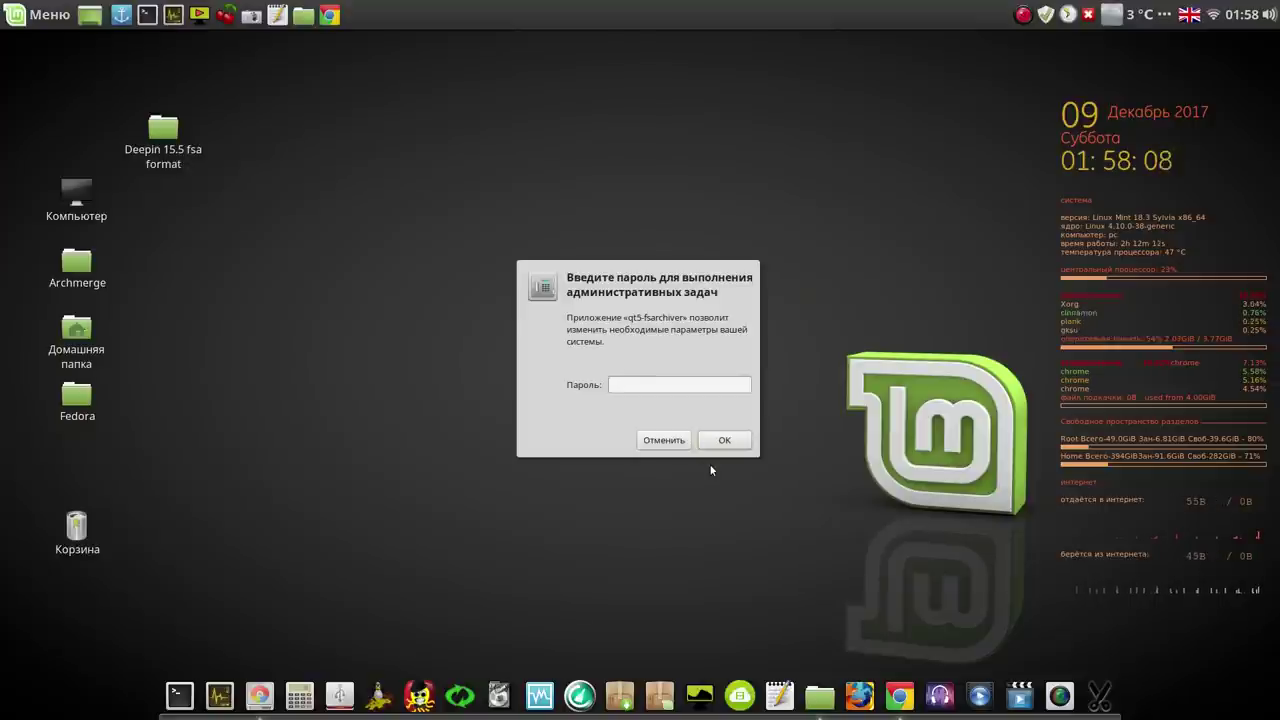
{"action": "type", "text": "*"}
{"action": "key", "text": "Return"}
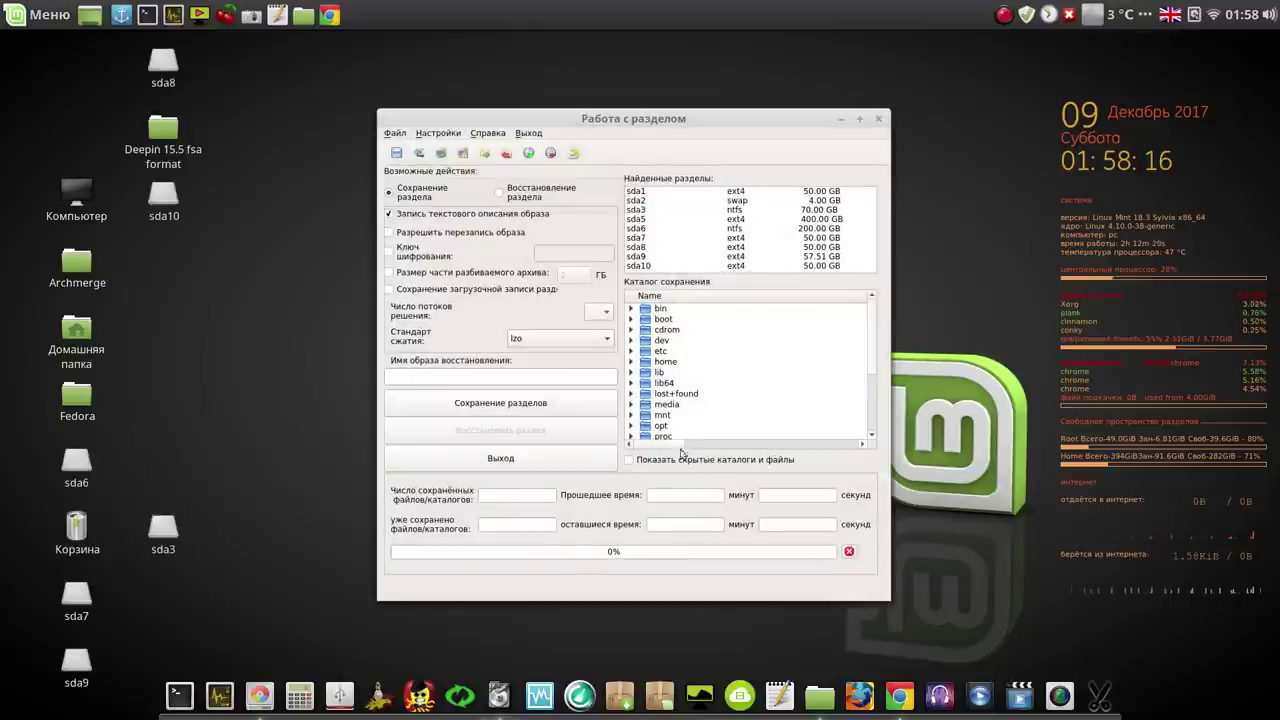
Step: Set up a partition restore to sda8 using deepin15.5-2--4-12-2017.fsa from /home/user/Рабочий стол/Deepin 15.5 fsa format
{"action": "left_click", "coordinate": [500, 193]}
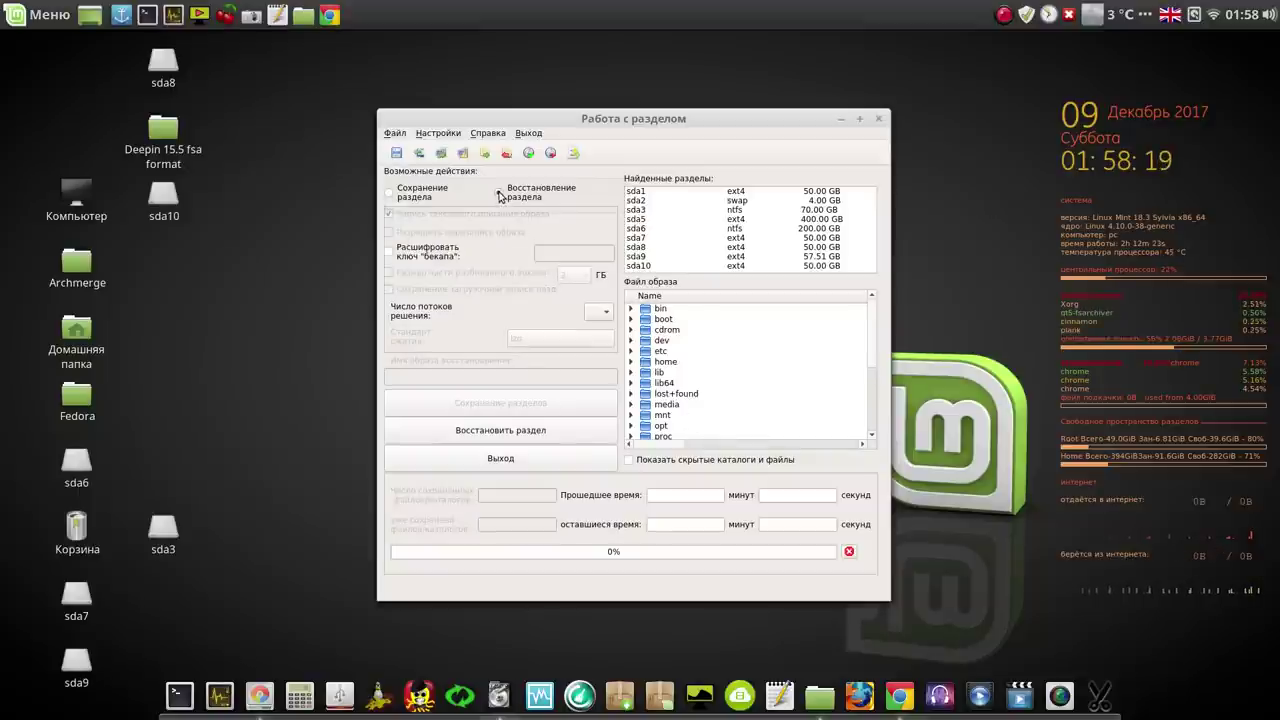
{"action": "left_click", "coordinate": [644, 249]}
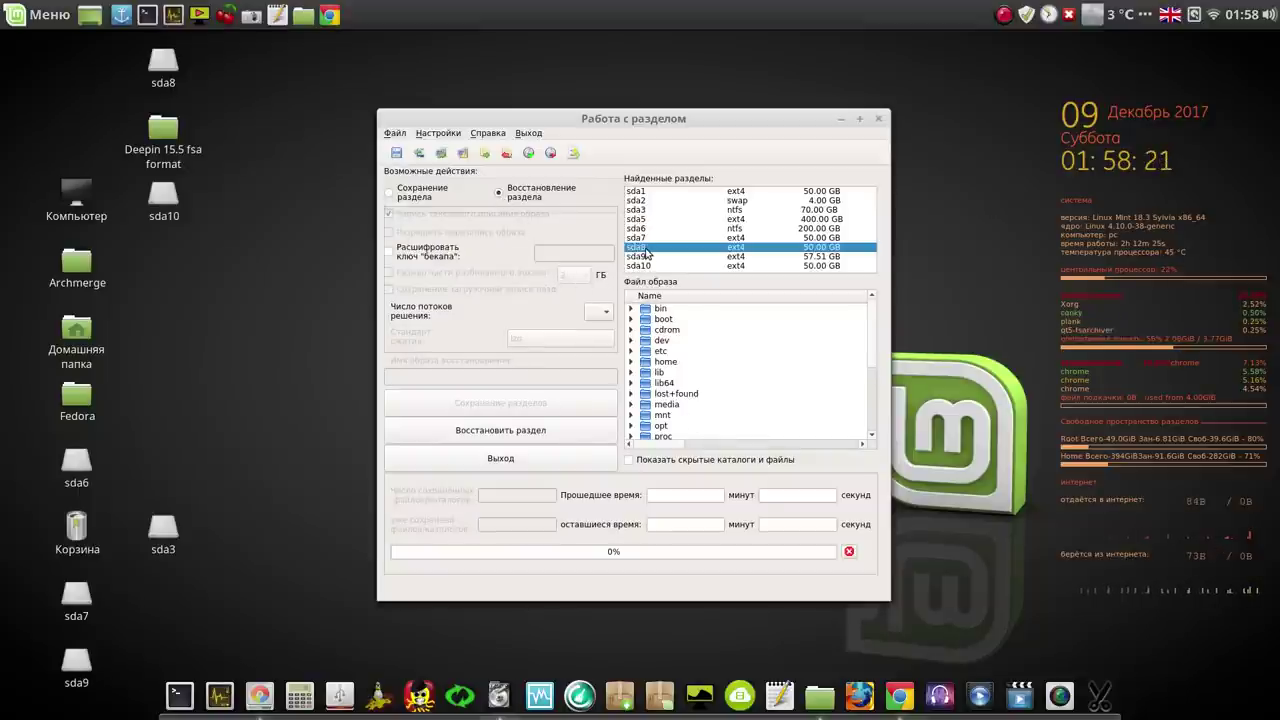
{"action": "left_click", "coordinate": [631, 362]}
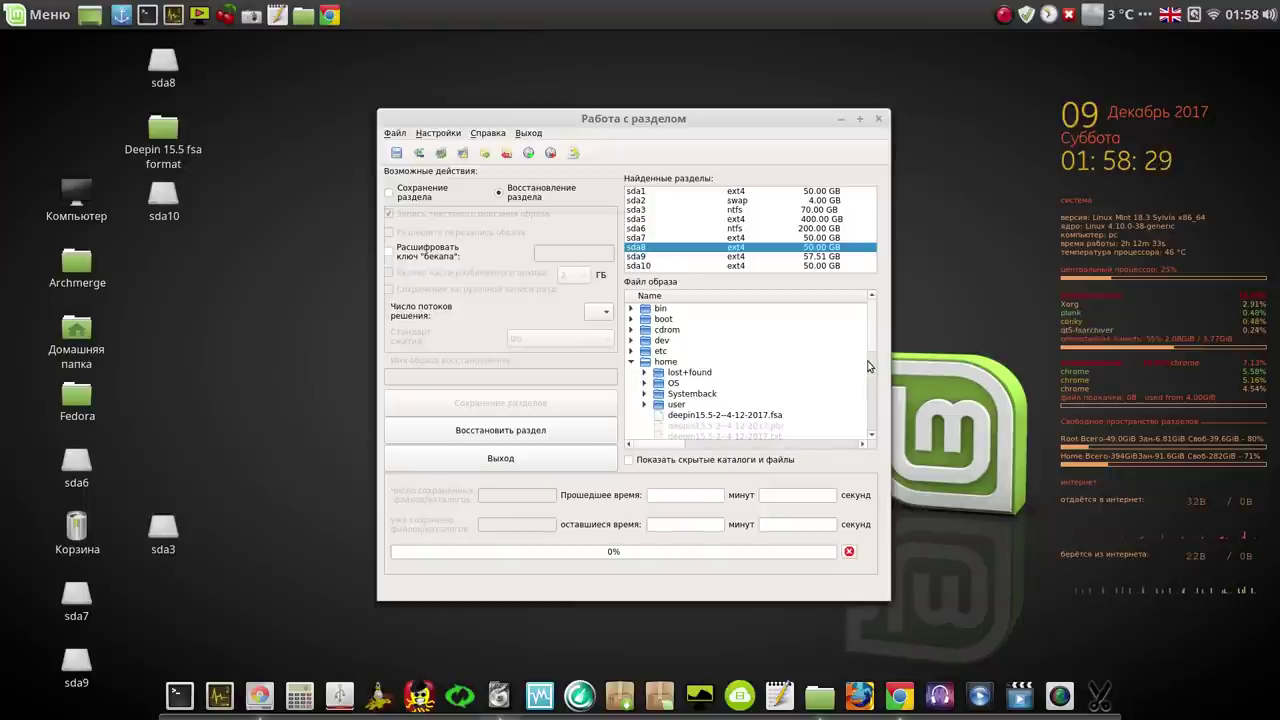
{"action": "left_click", "coordinate": [645, 404]}
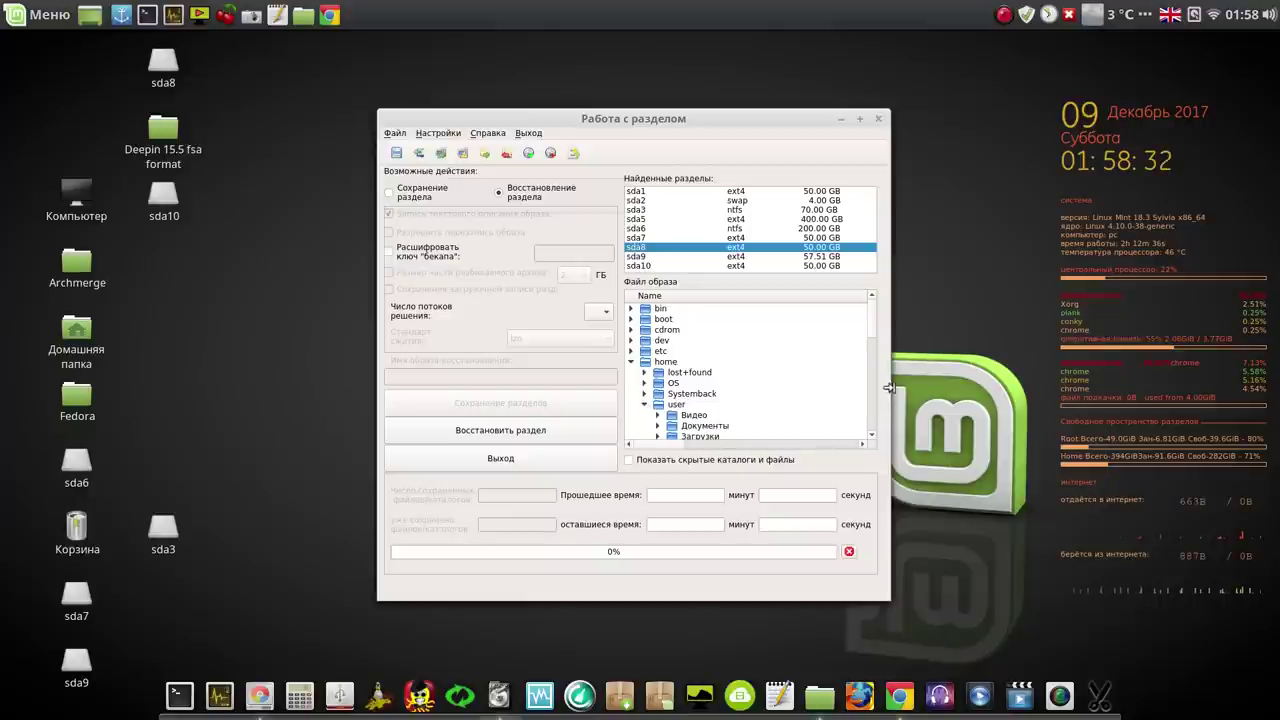
{"action": "left_click_drag", "start_coordinate": [873, 325], "coordinate": [866, 360]}
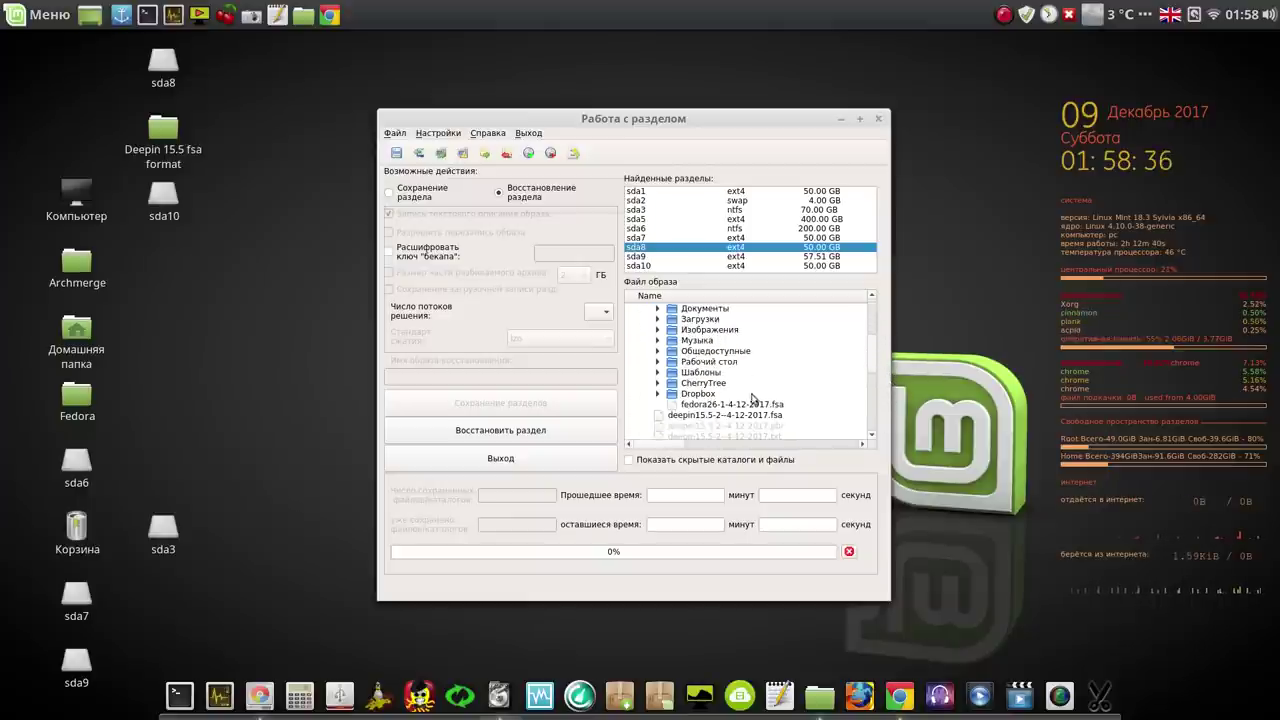
{"action": "left_click", "coordinate": [658, 362]}
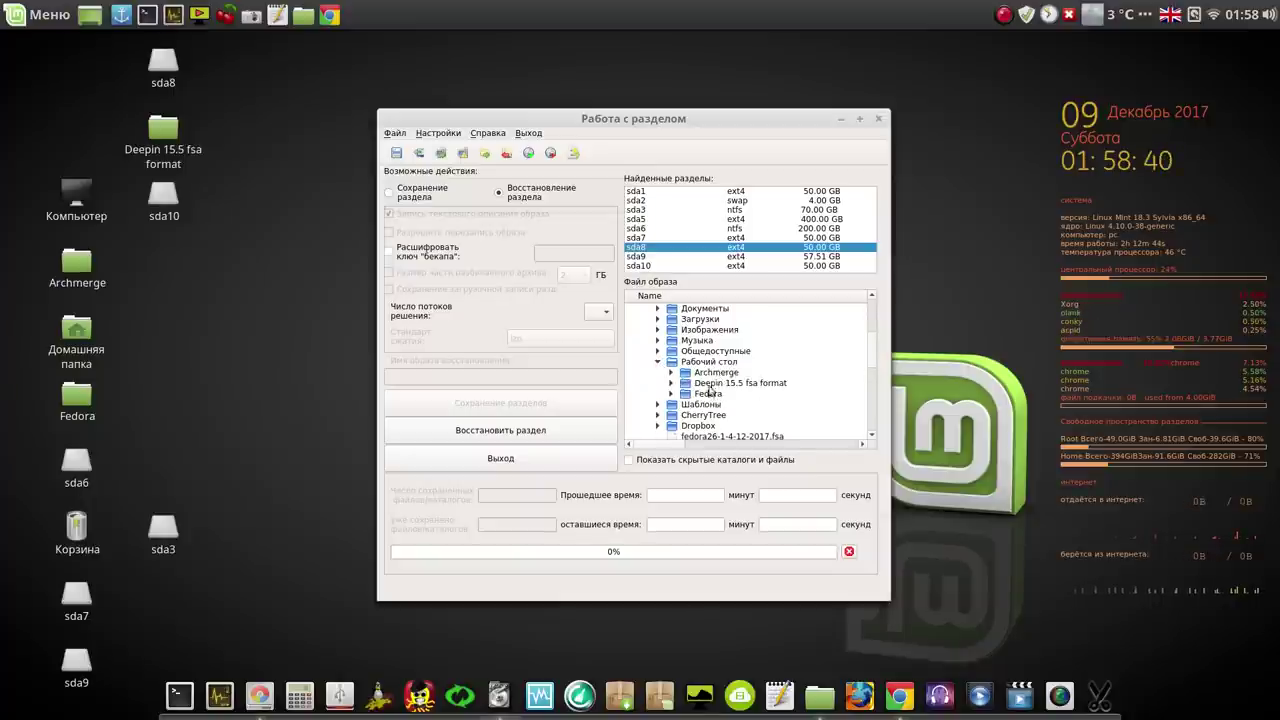
{"action": "left_click", "coordinate": [671, 383]}
{"action": "left_click", "coordinate": [728, 394]}
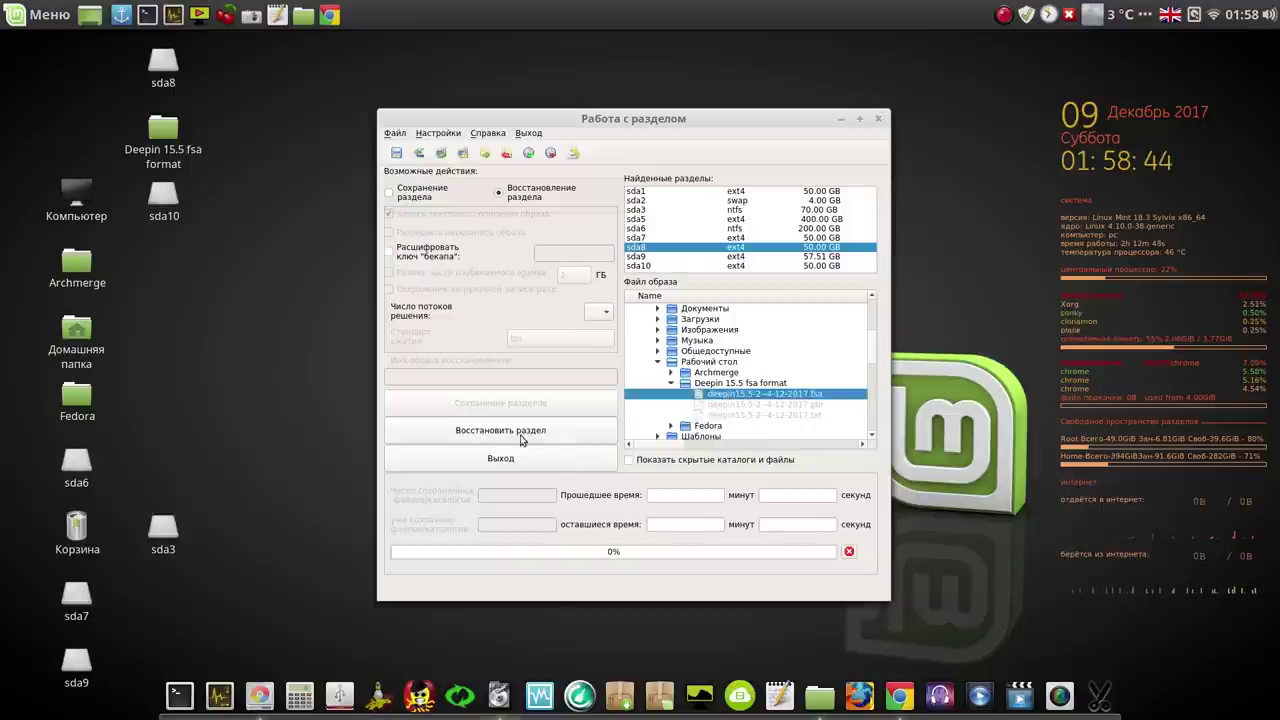
Step: Try to restore the selected Deepin image to sda8, continuing despite the partition mismatch, and dismiss the completion message
{"action": "left_click", "coordinate": [518, 432]}
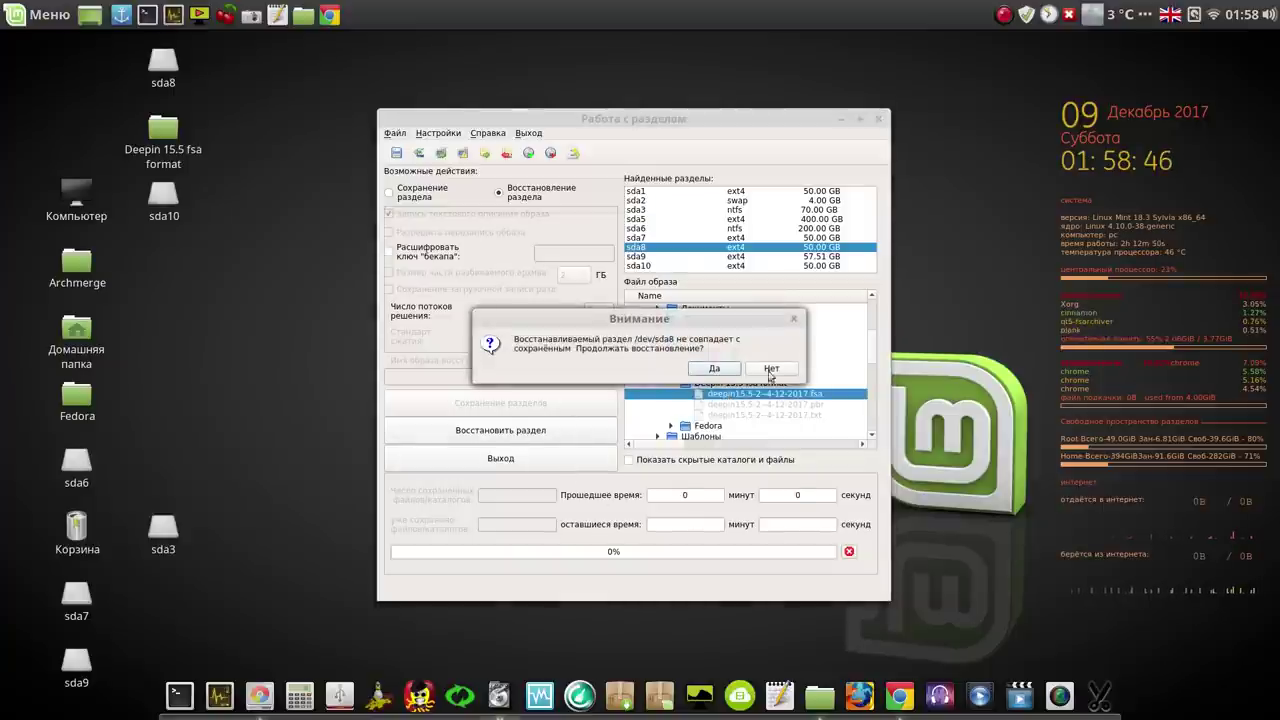
{"action": "left_click", "coordinate": [713, 369]}
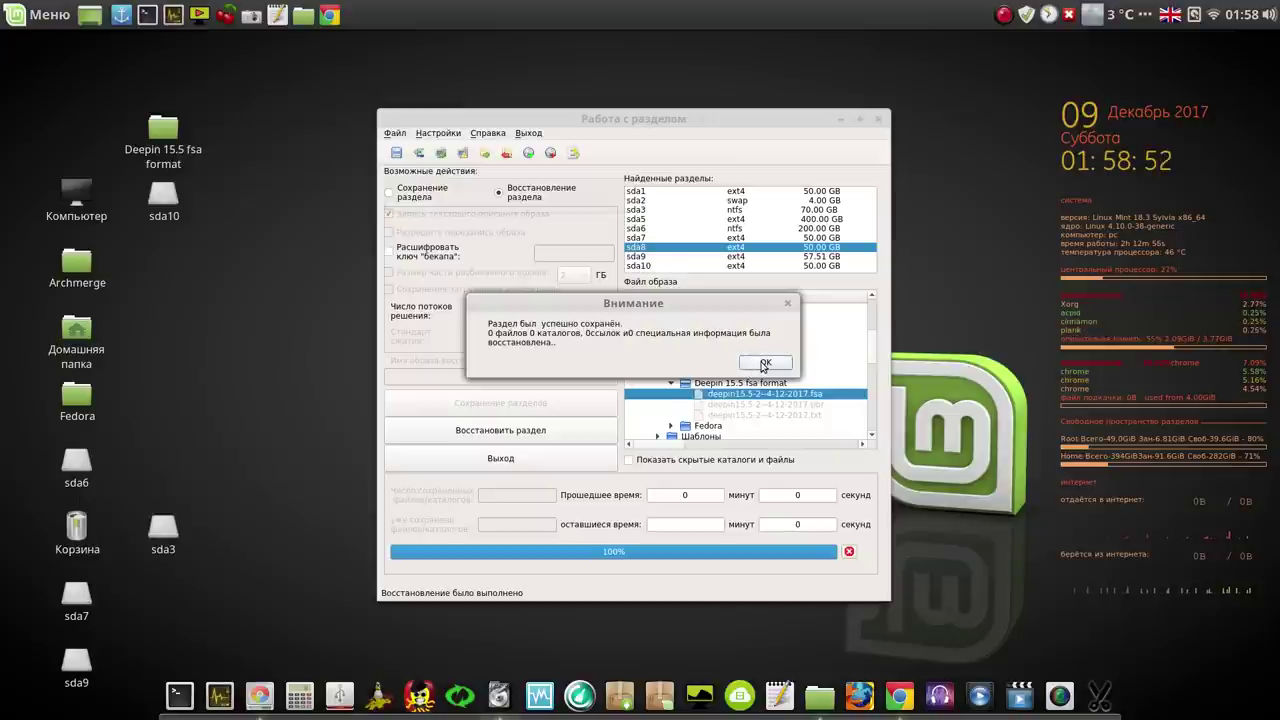
{"action": "left_click", "coordinate": [763, 363]}
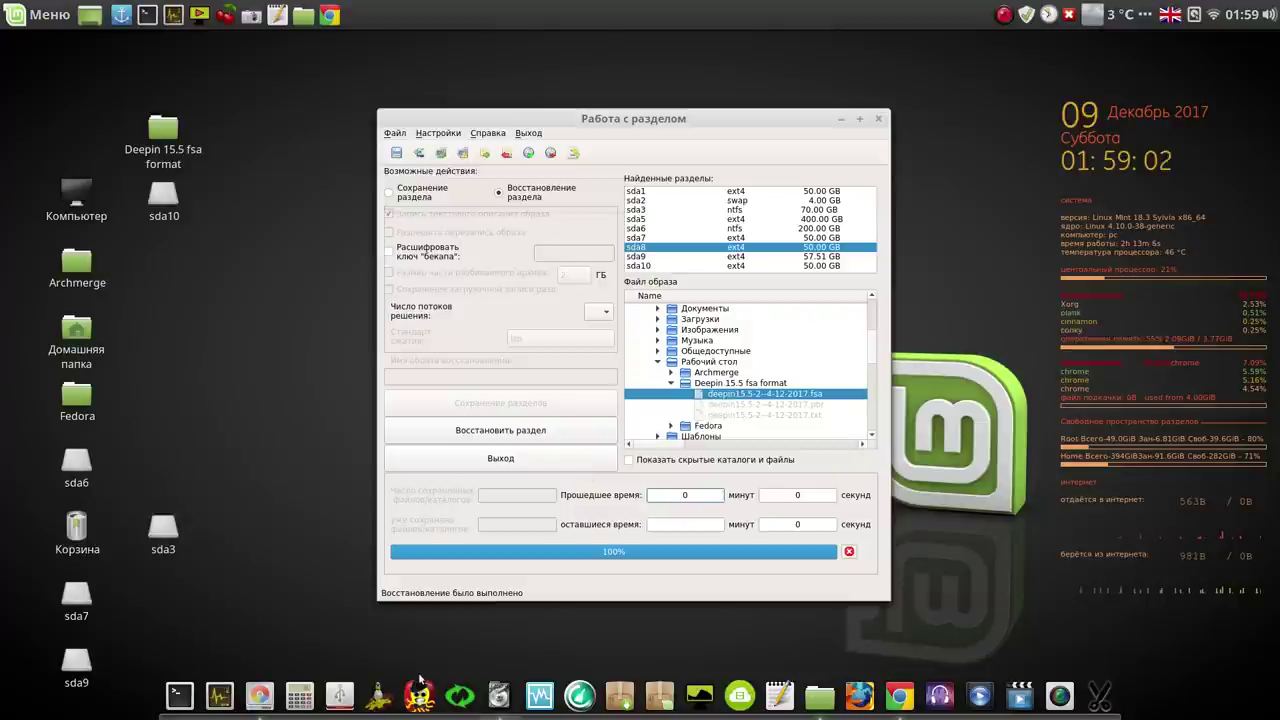
Step: Switch to GParted, rescan the devices, check the used space on /dev/sda8, and minimize GParted again
{"action": "left_click", "coordinate": [260, 697]}
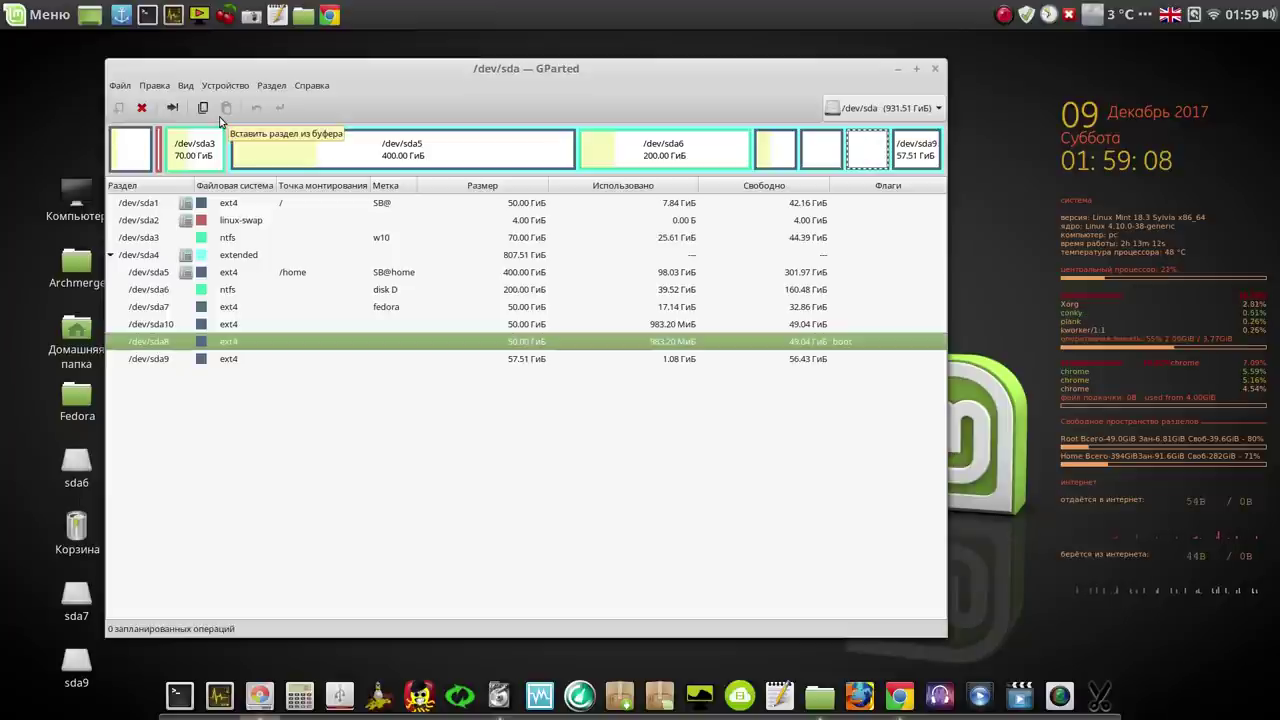
{"action": "left_click", "coordinate": [122, 87]}
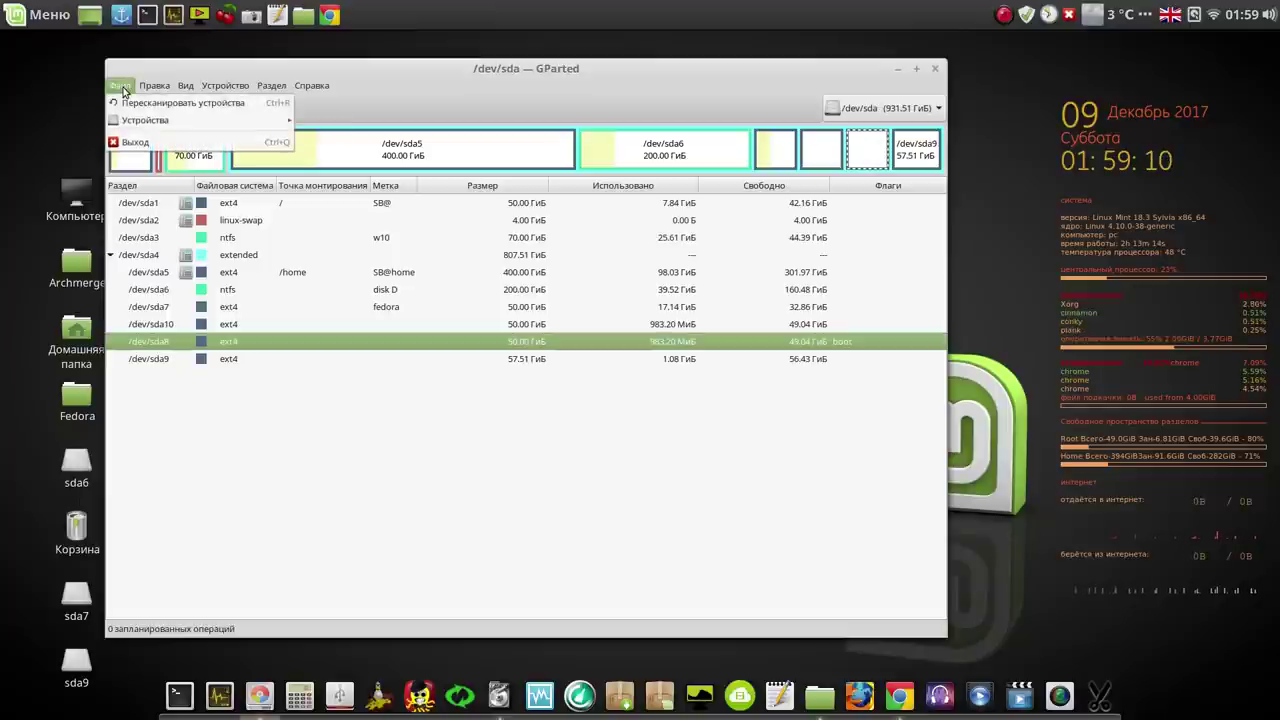
{"action": "left_click", "coordinate": [137, 108]}
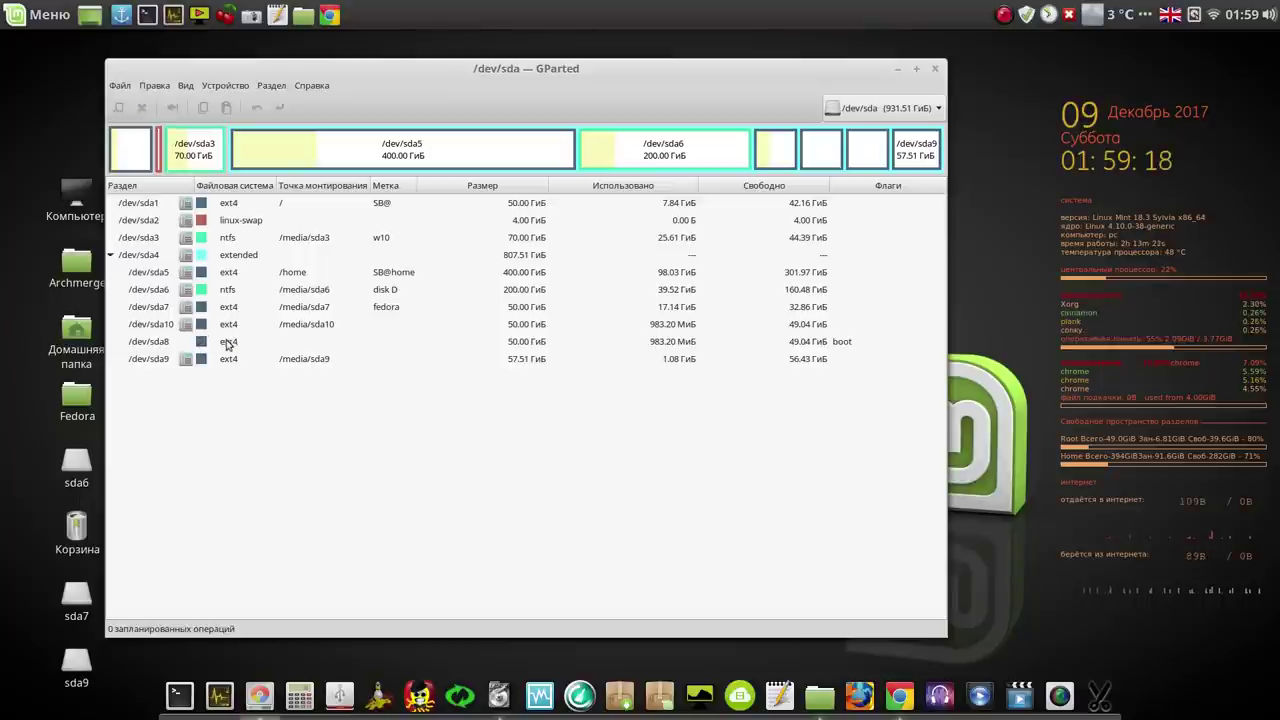
{"action": "left_click", "coordinate": [228, 344]}
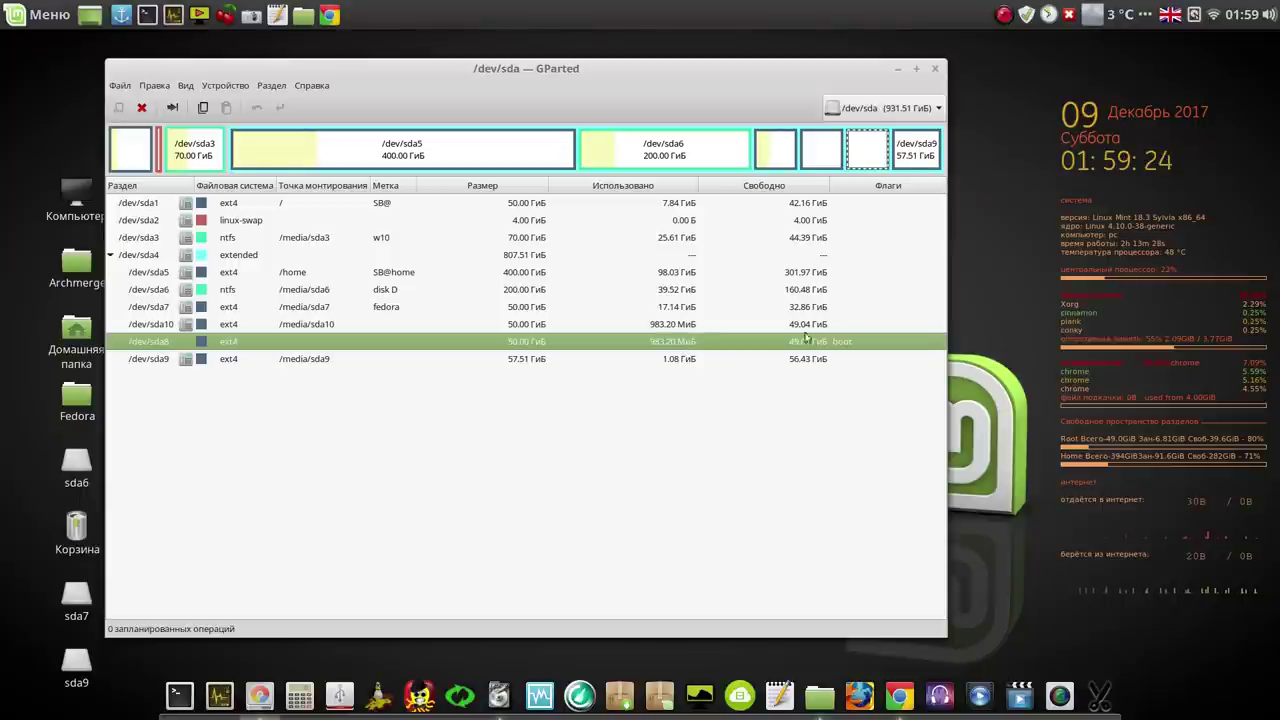
{"action": "left_click", "coordinate": [897, 70]}
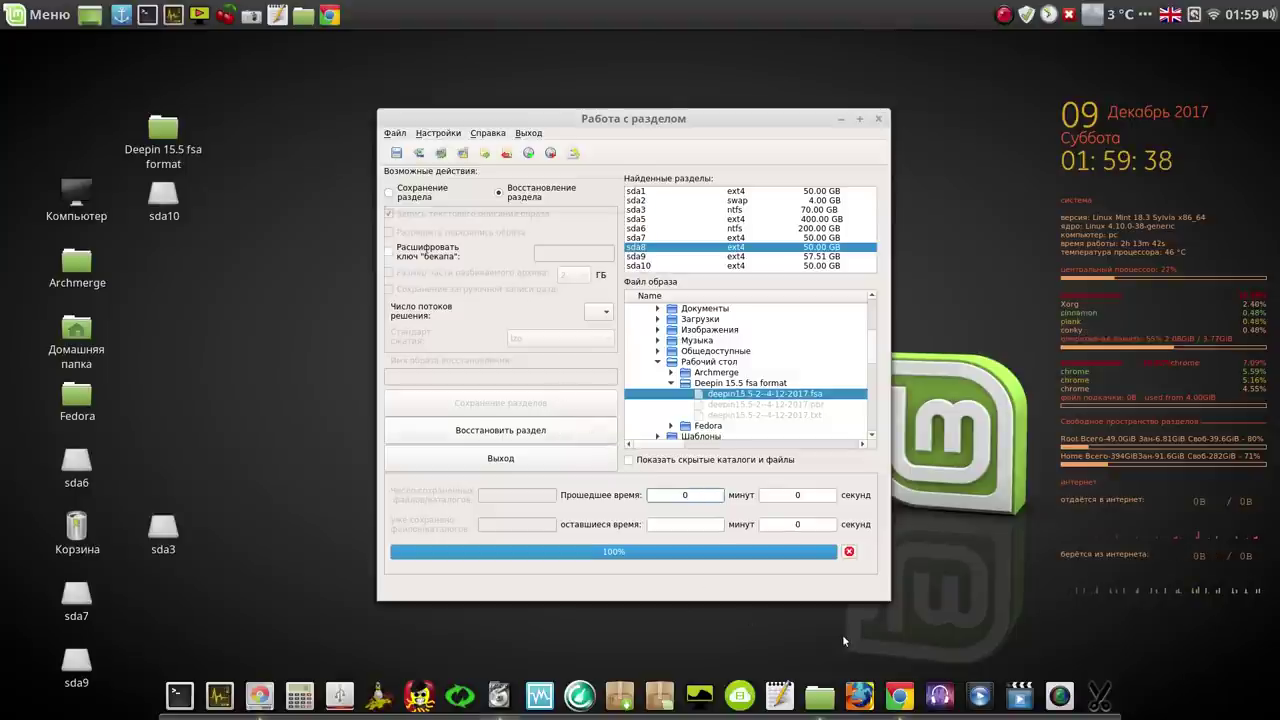
Step: Copy the Deepin 15.5 fsa format folder from /home/user/Рабочий стол in the file manager
{"action": "left_click", "coordinate": [819, 695]}
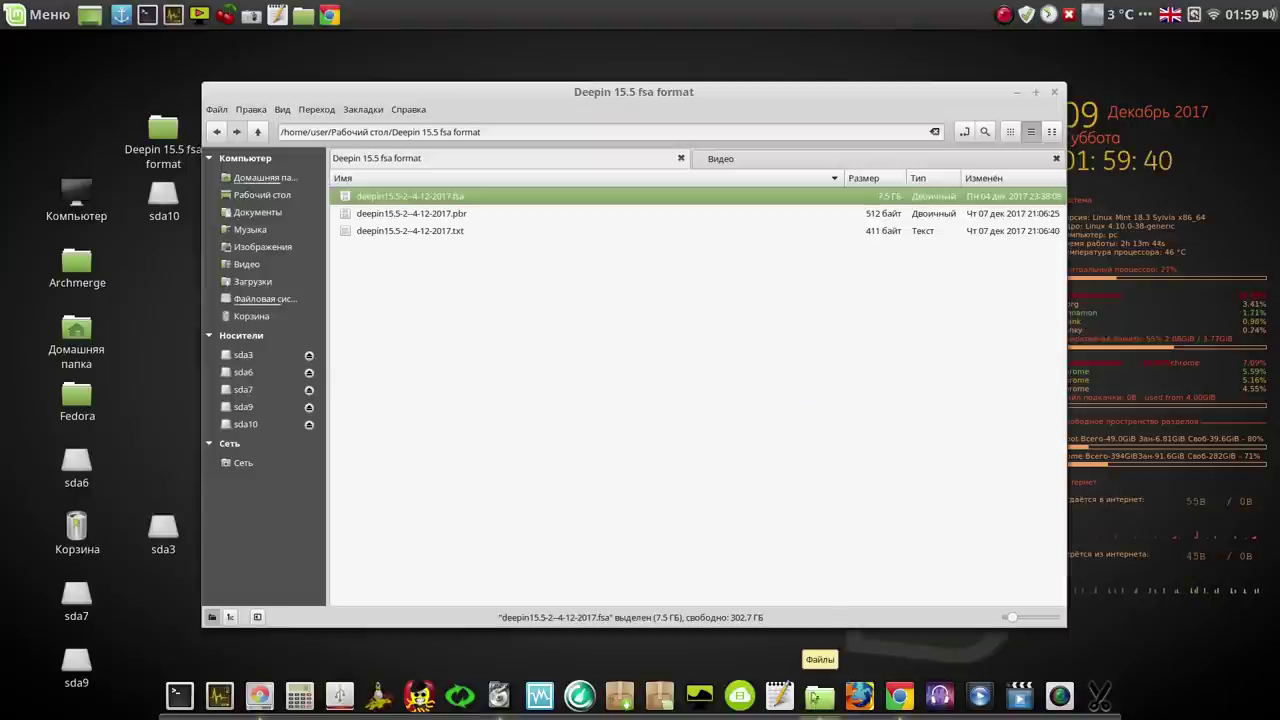
{"action": "left_click", "coordinate": [259, 133]}
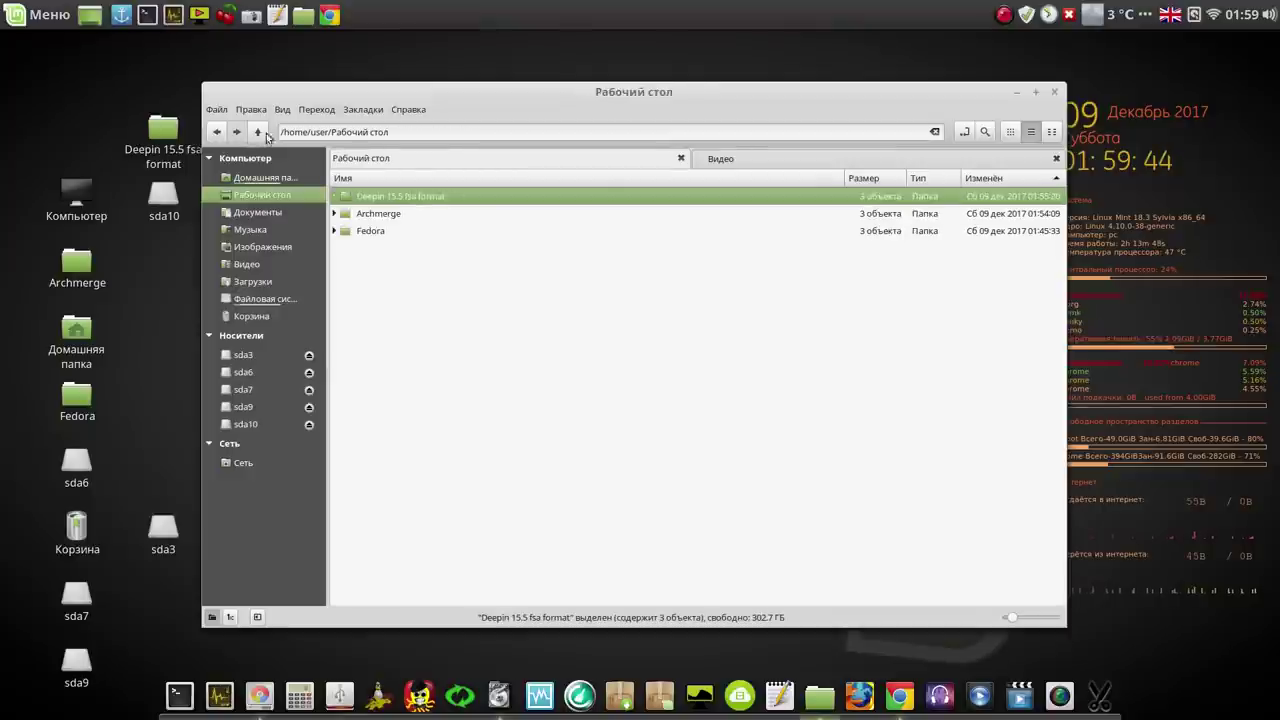
{"action": "right_click", "coordinate": [429, 199]}
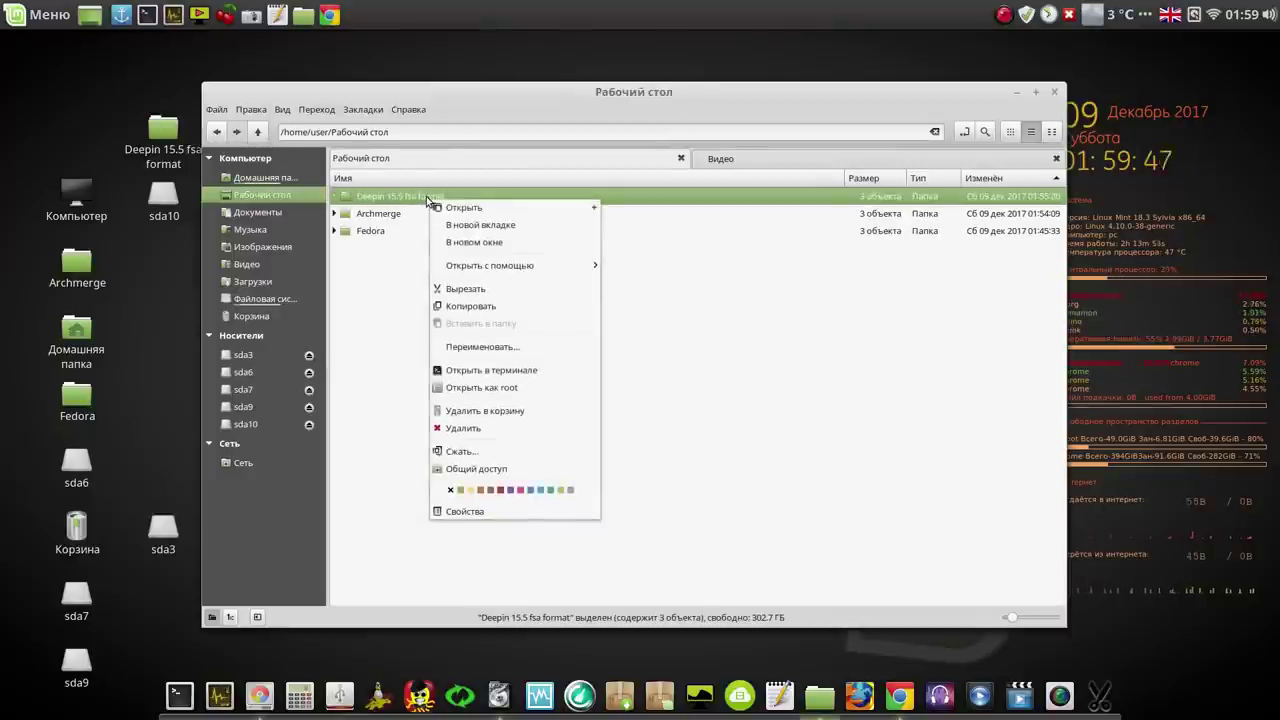
{"action": "left_click", "coordinate": [489, 311]}
Step: Go to /home and reopen it as root, authenticating with the administrator password
{"action": "left_click", "coordinate": [259, 133]}
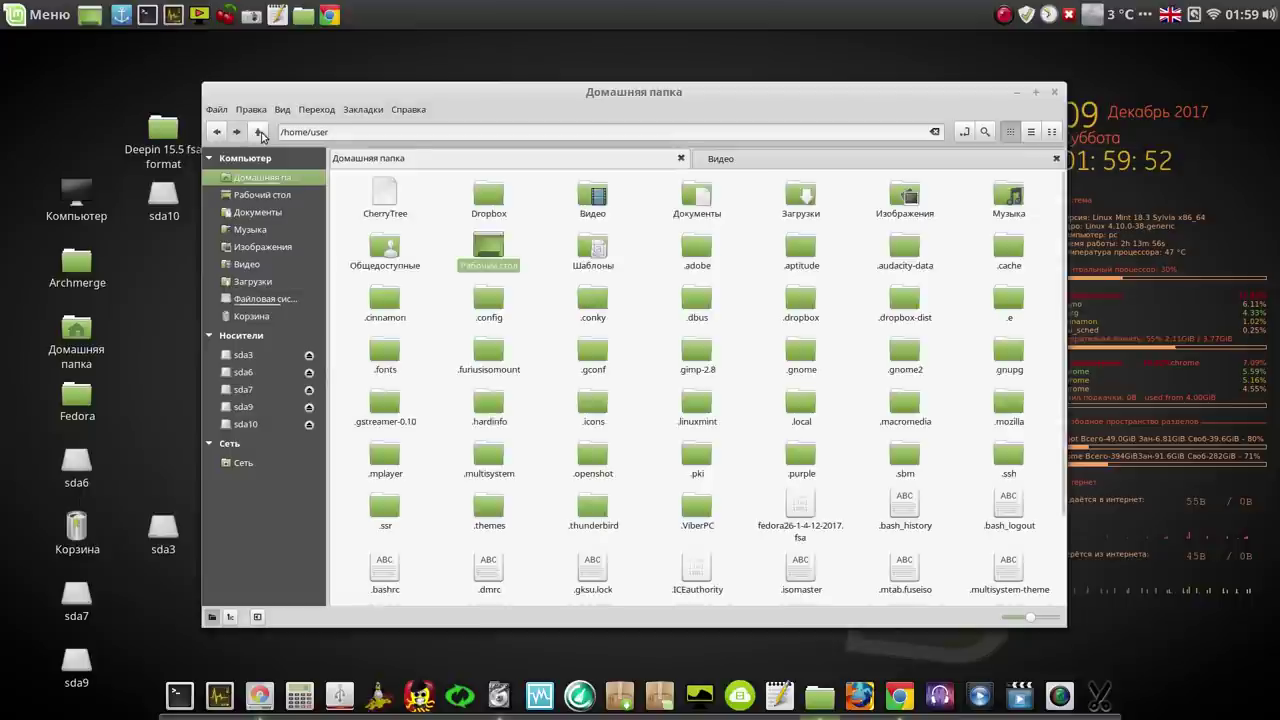
{"action": "left_click", "coordinate": [259, 133]}
{"action": "right_click", "coordinate": [492, 316]}
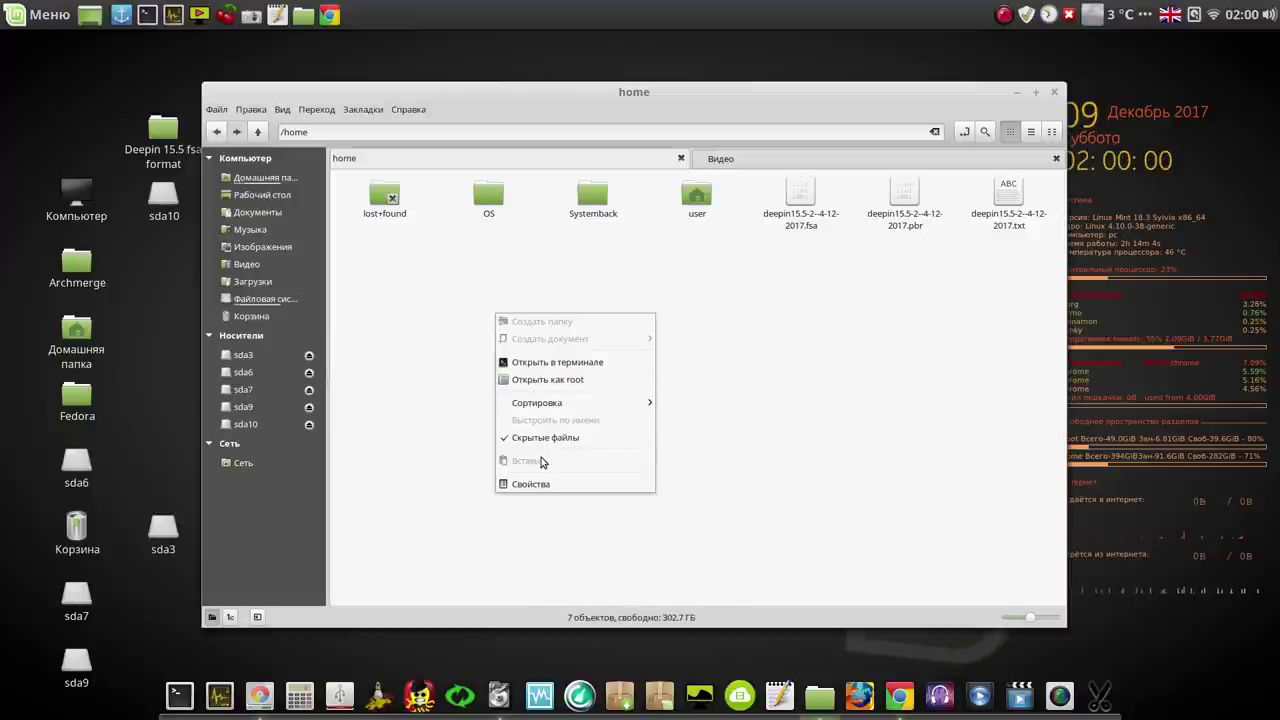
{"action": "left_click", "coordinate": [546, 379]}
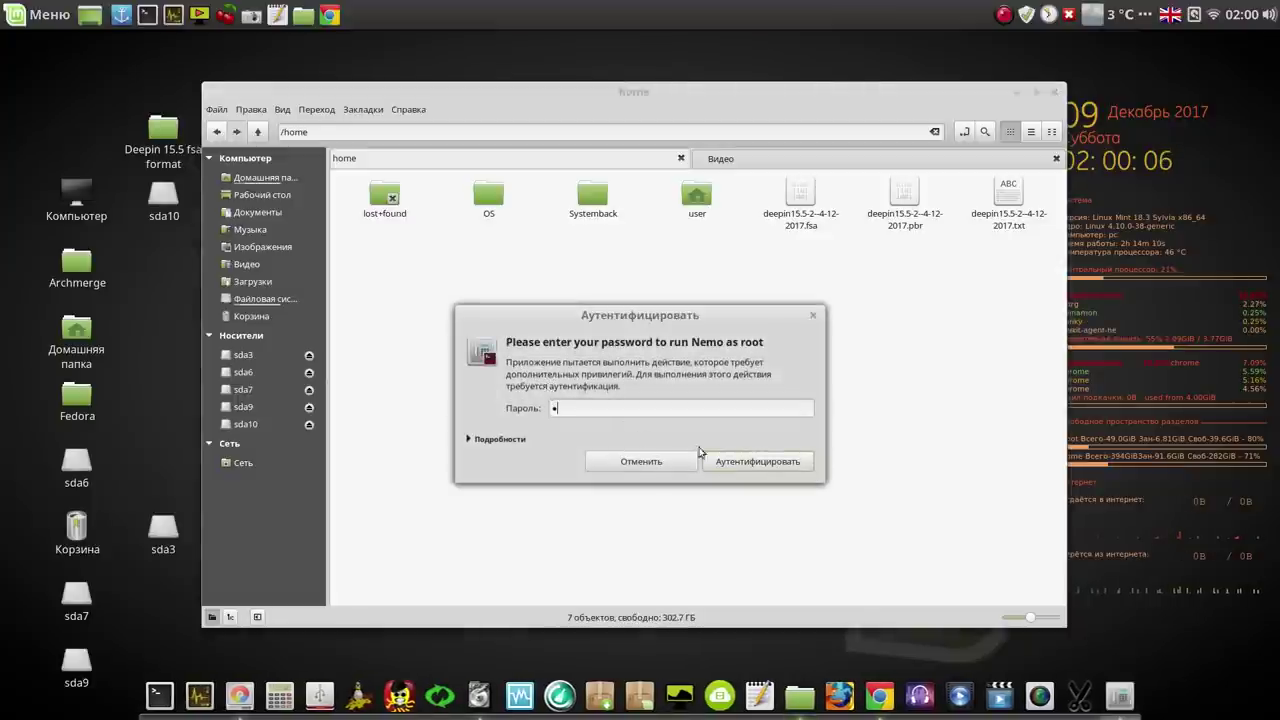
{"action": "left_click", "coordinate": [754, 463]}
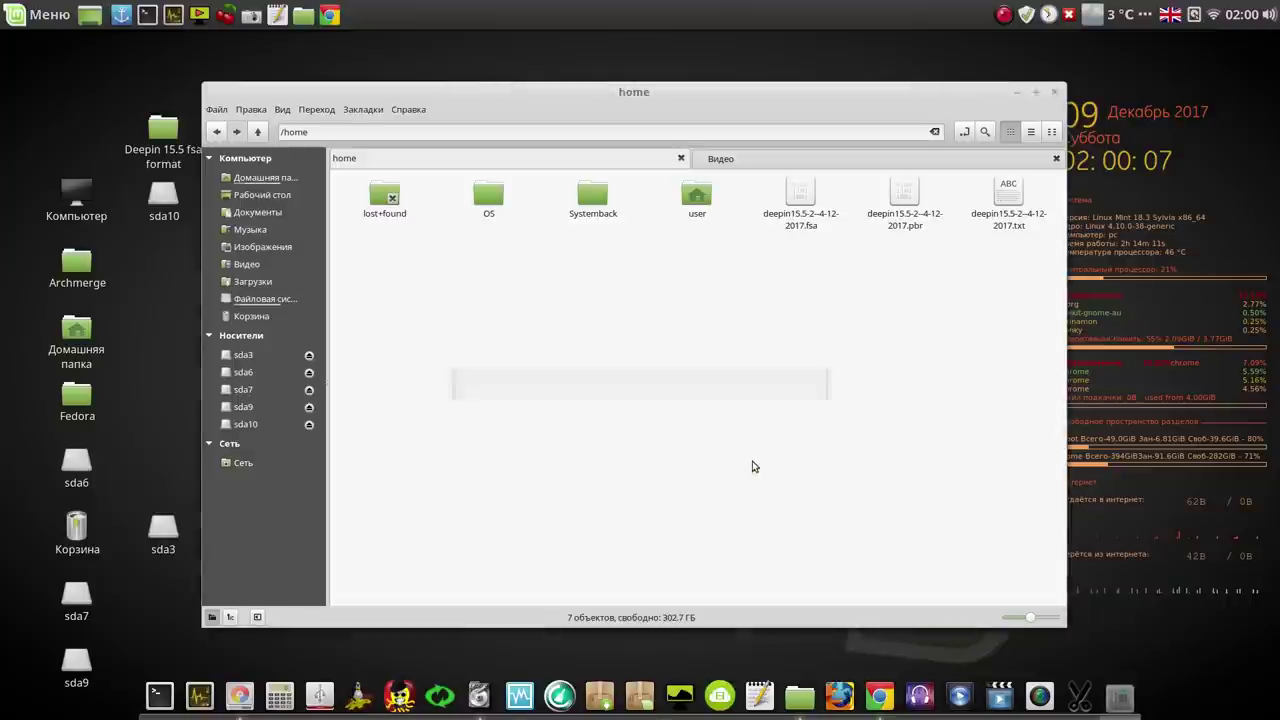
Step: Paste the copied Deepin folder into /home with root privileges and close both file manager windows once copying finishes
{"action": "right_click", "coordinate": [594, 401]}
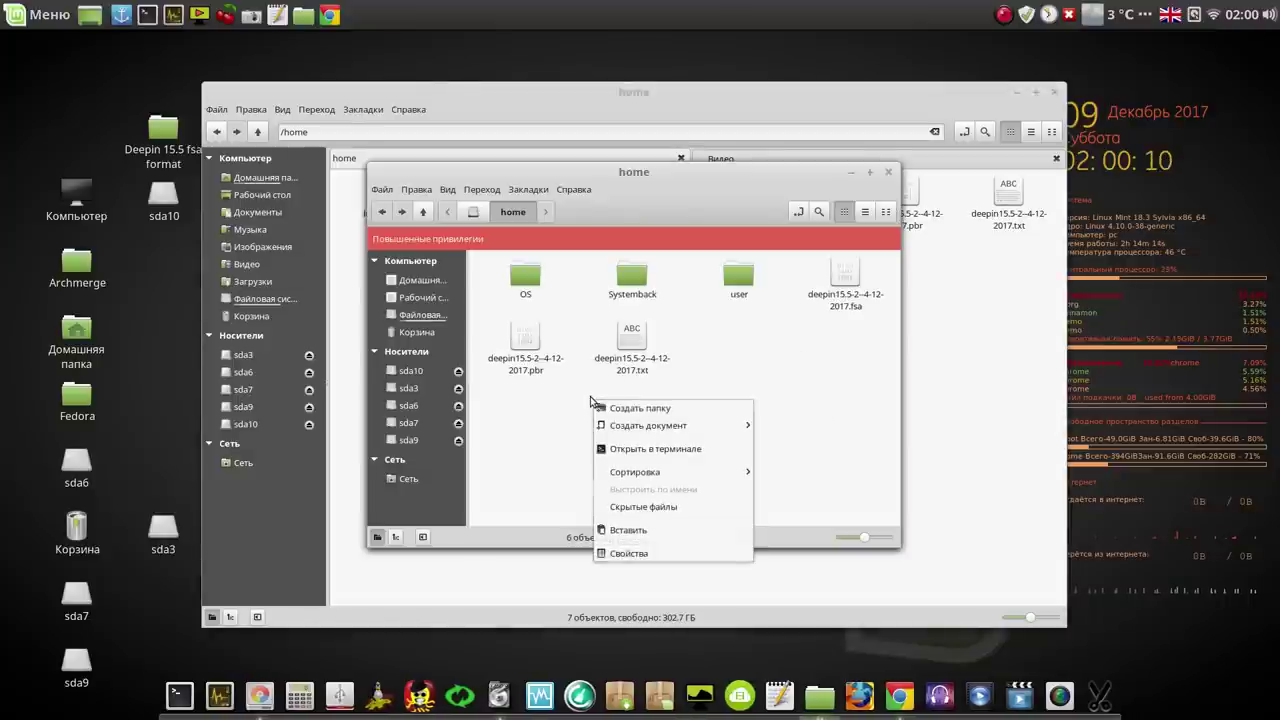
{"action": "left_click", "coordinate": [629, 527]}
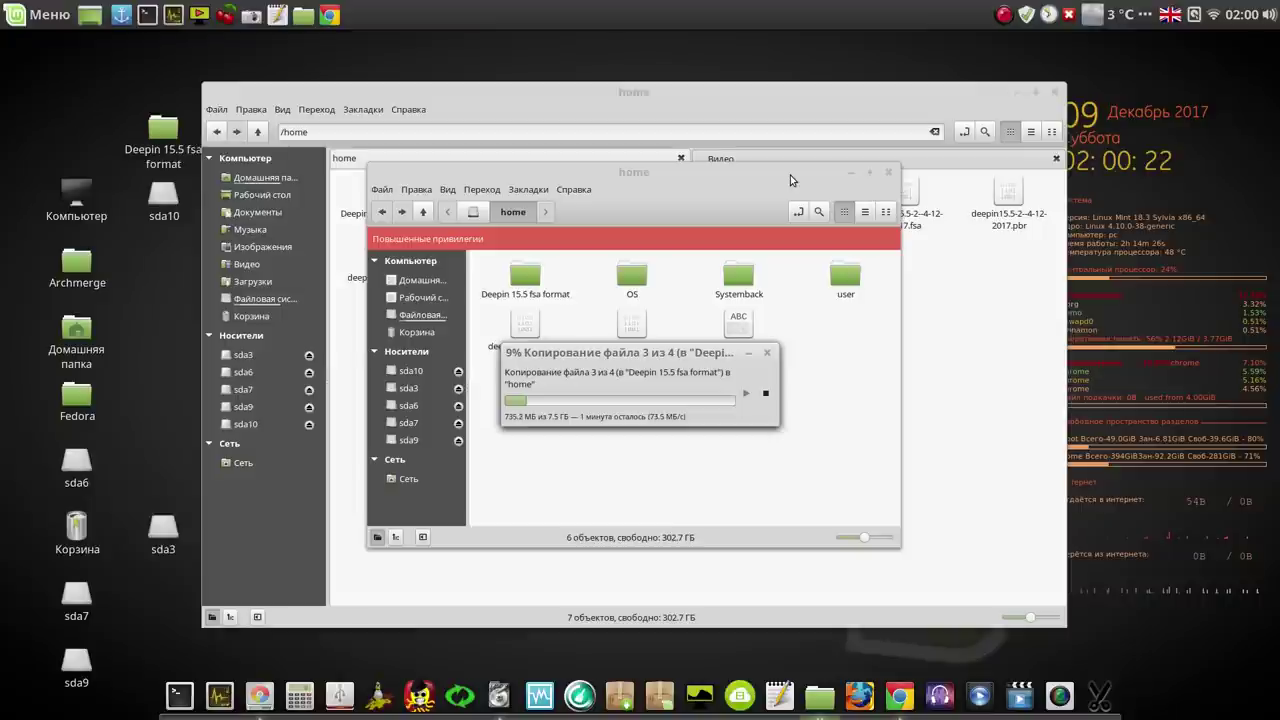
{"action": "left_click", "coordinate": [1003, 15]}
{"action": "left_click", "coordinate": [1026, 40]}
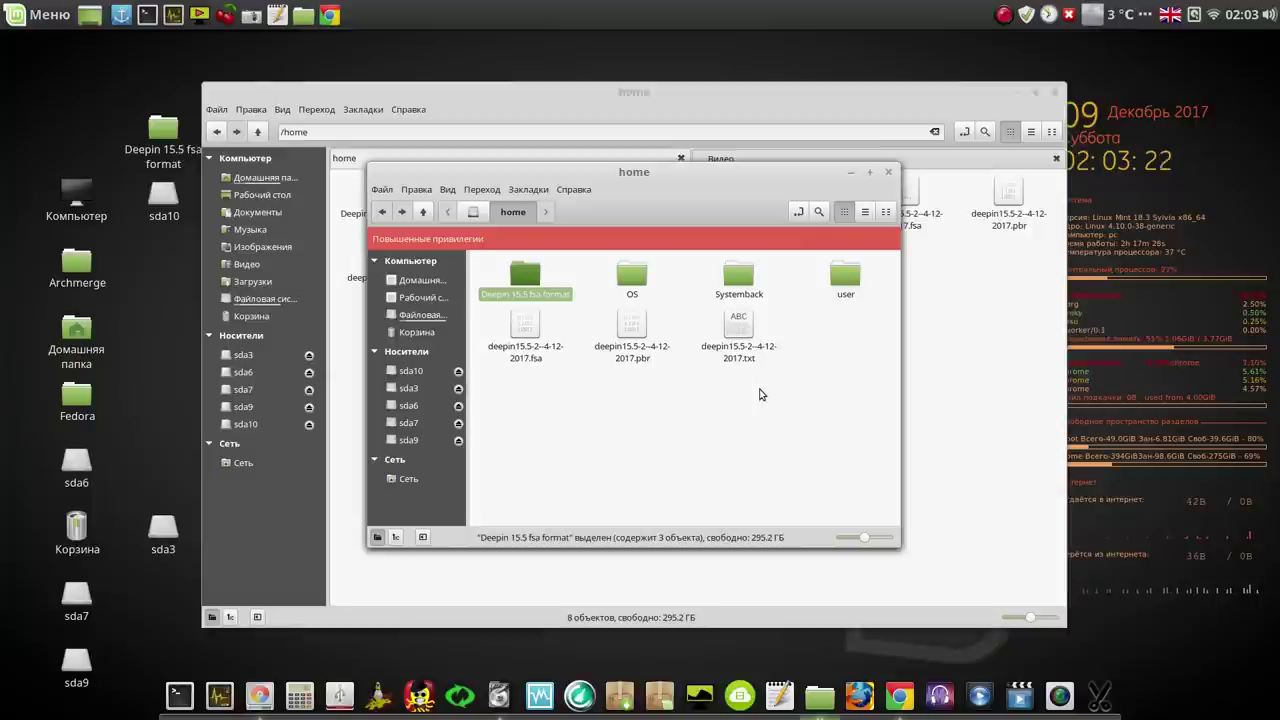
{"action": "left_click", "coordinate": [889, 175]}
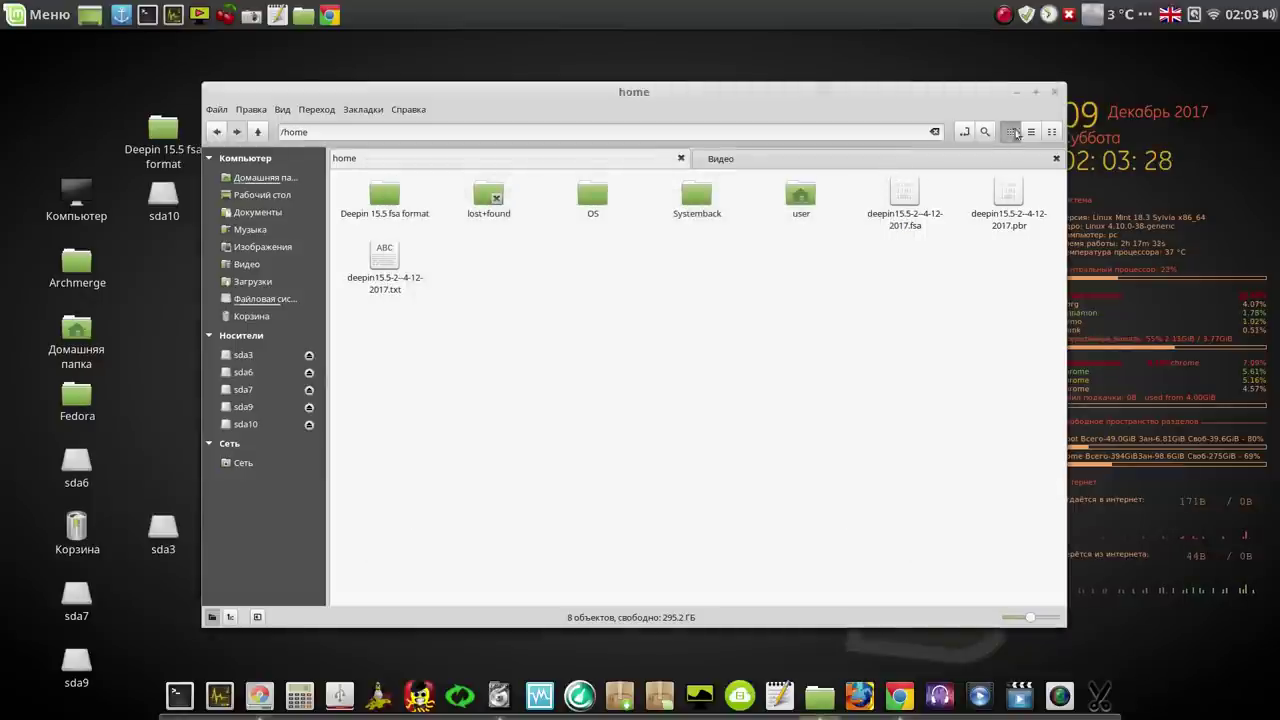
{"action": "left_click", "coordinate": [1057, 94]}
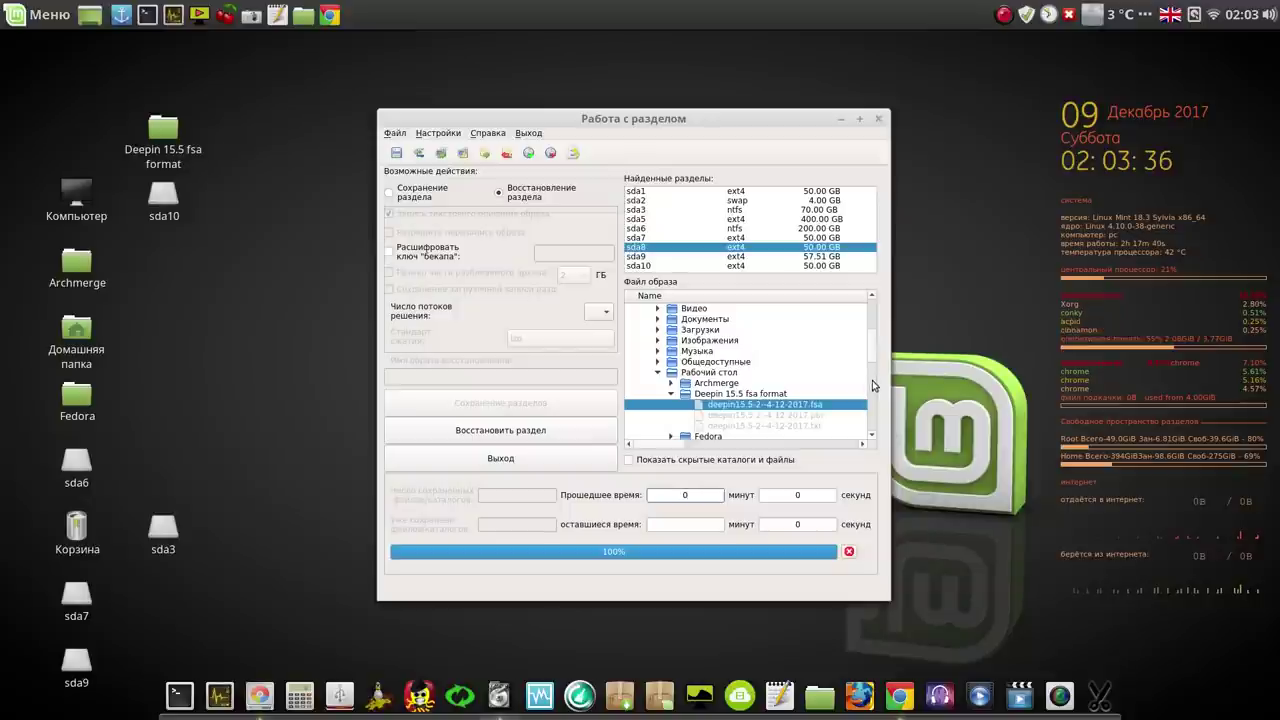
Step: Look through the image file tree under /home for the Deepin .fsa files, collapsing the Рабочий стол folder
{"action": "scroll", "coordinate": [800, 356], "scroll_direction": "up", "scroll_amount": 2}
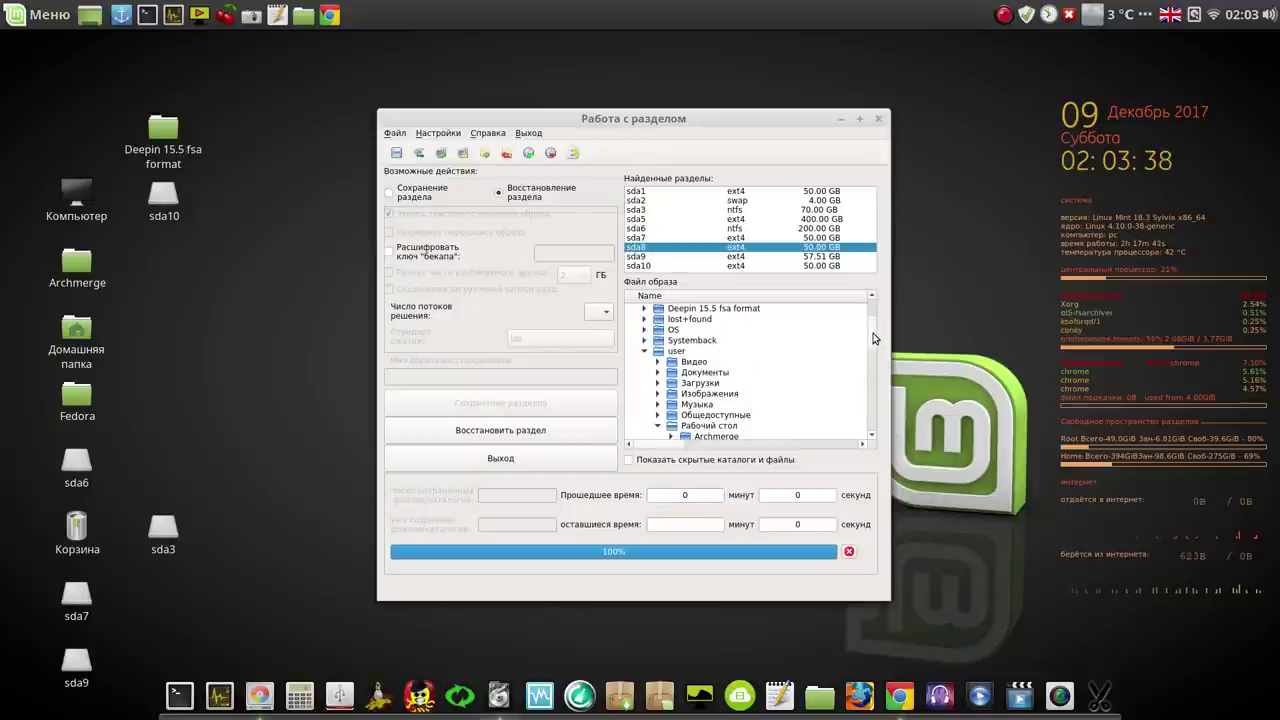
{"action": "left_click", "coordinate": [644, 352]}
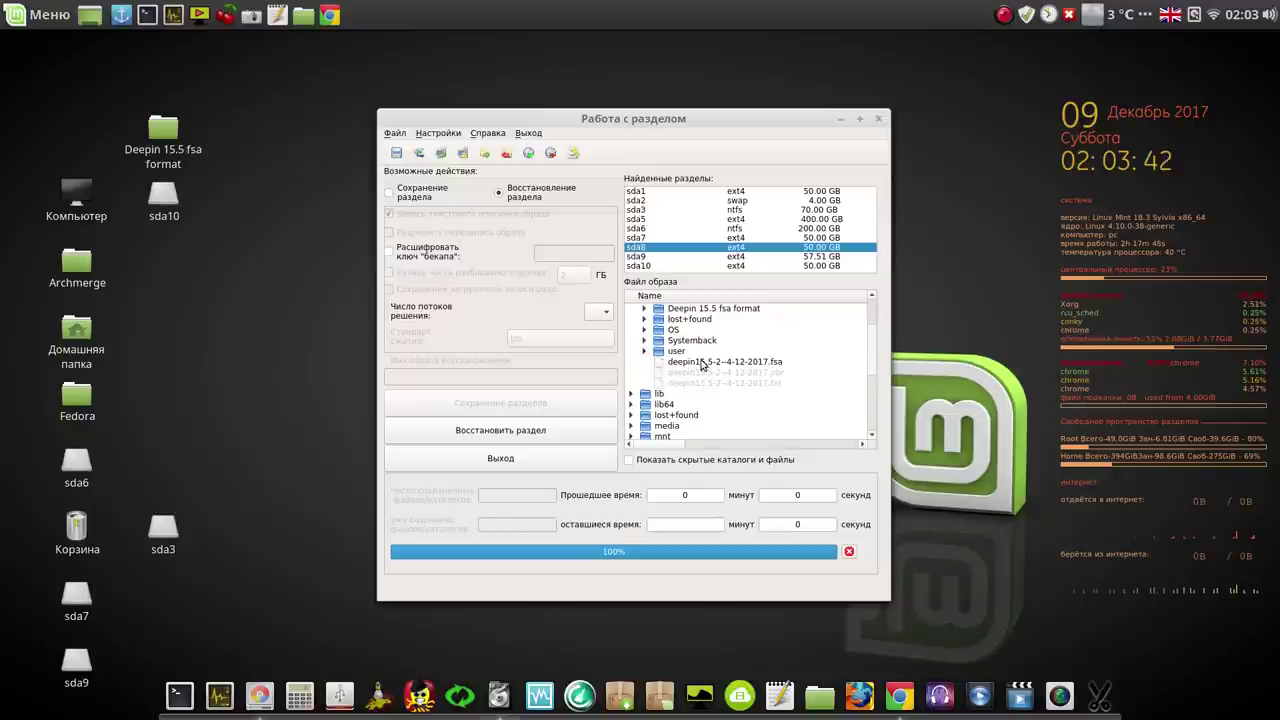
{"action": "left_click", "coordinate": [645, 352]}
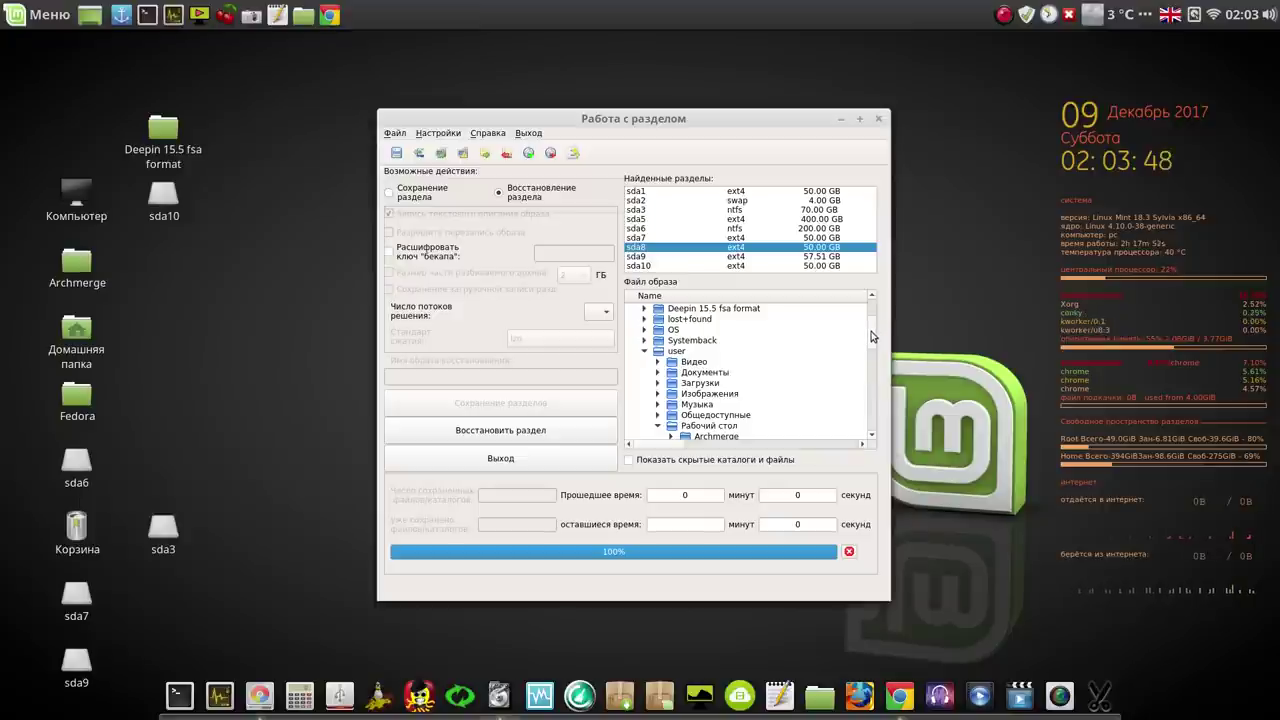
{"action": "scroll", "coordinate": [871, 336], "scroll_direction": "down", "scroll_amount": 1}
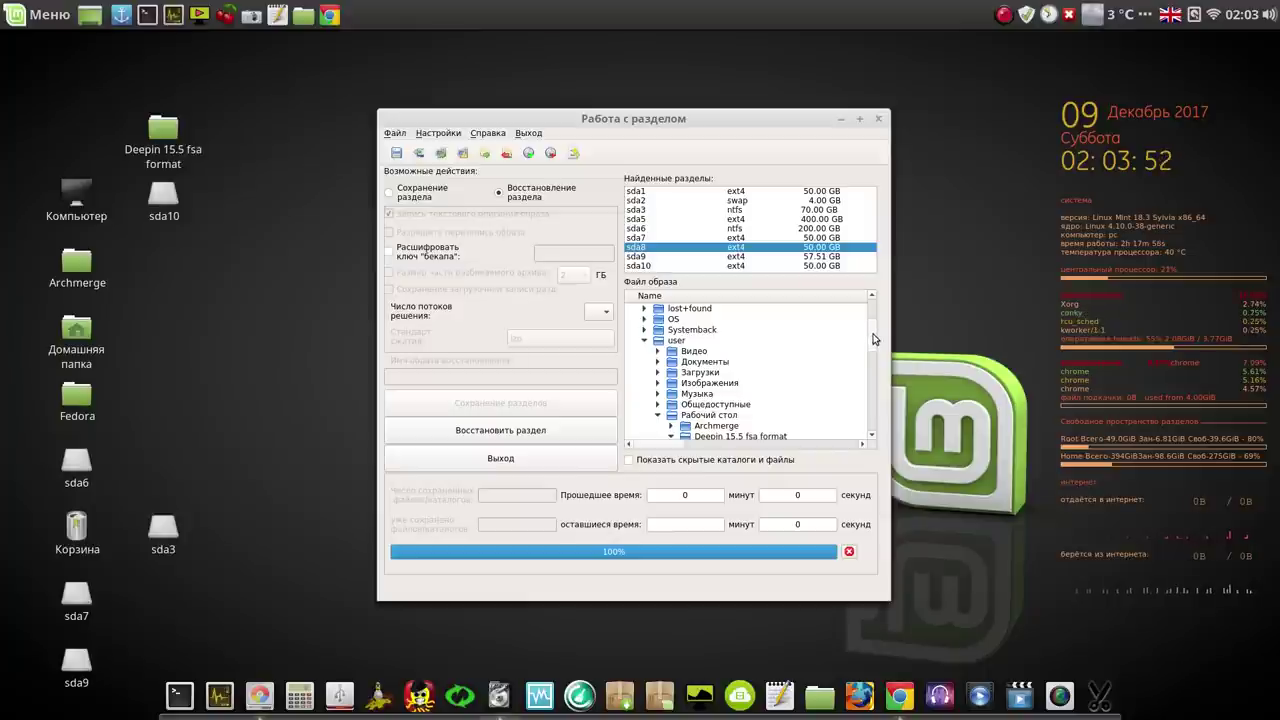
{"action": "scroll", "coordinate": [871, 336], "scroll_direction": "down", "scroll_amount": 1}
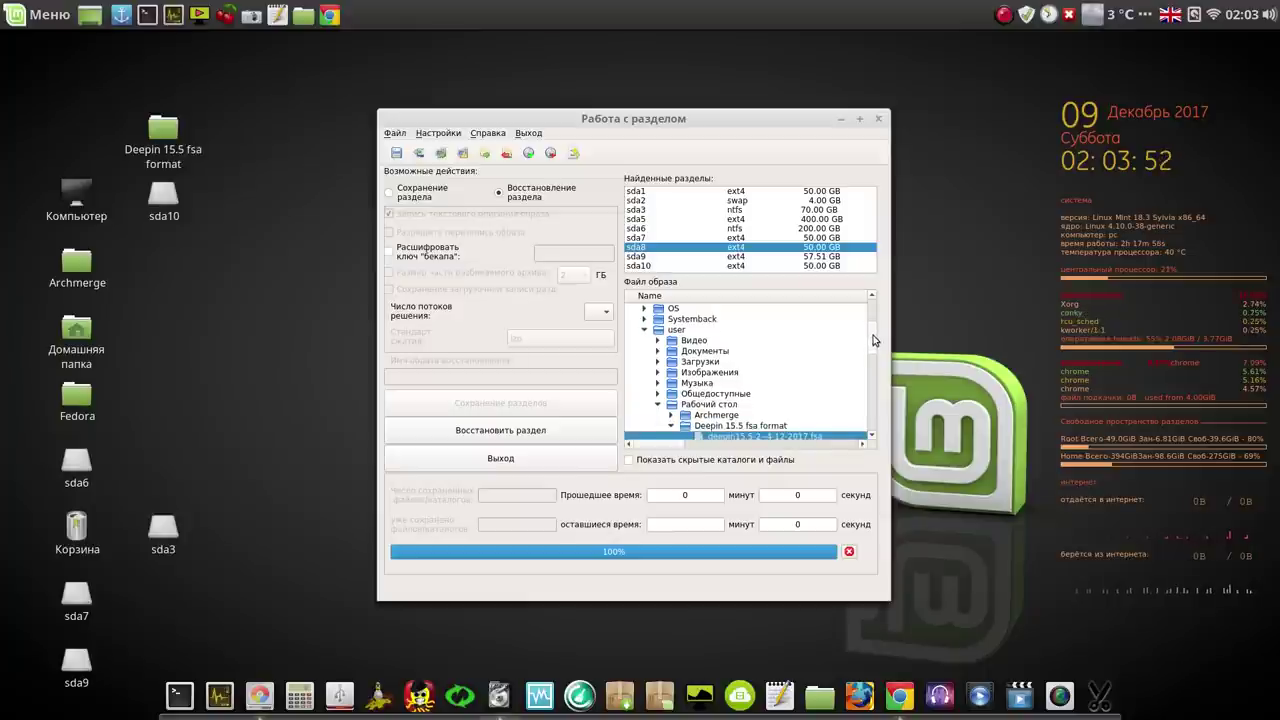
{"action": "left_click", "coordinate": [658, 405]}
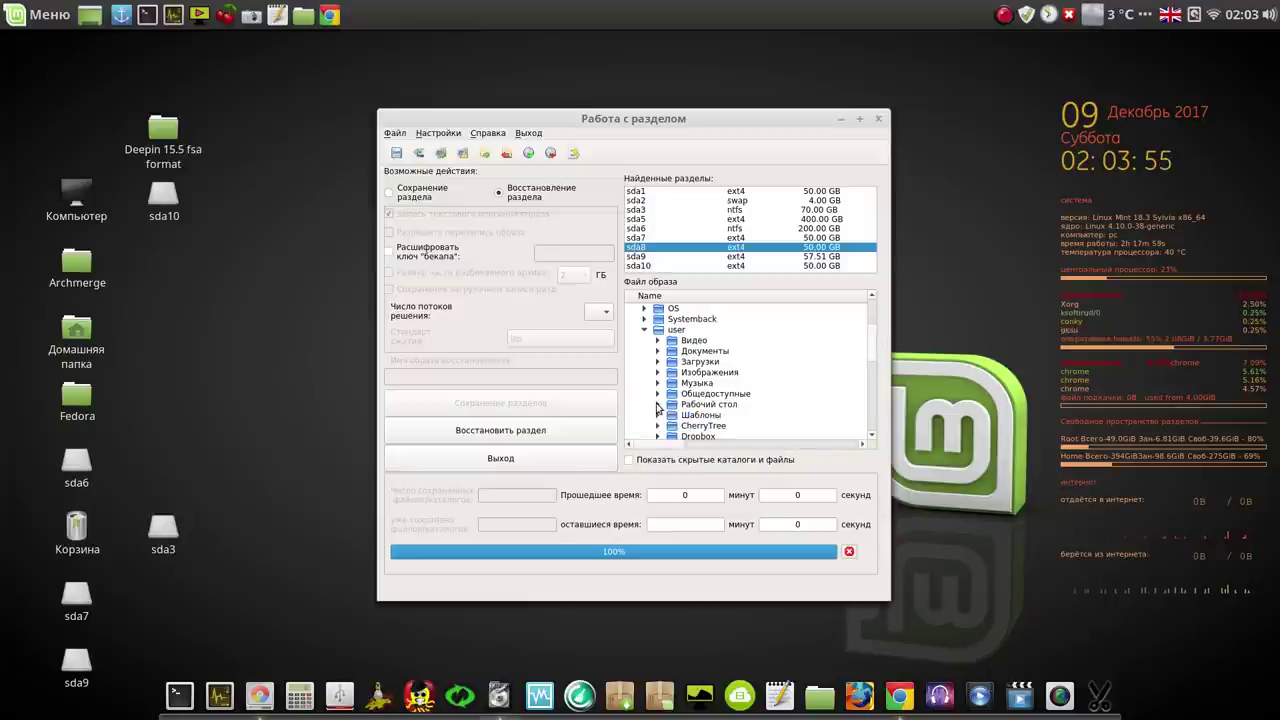
{"action": "left_click", "coordinate": [664, 330]}
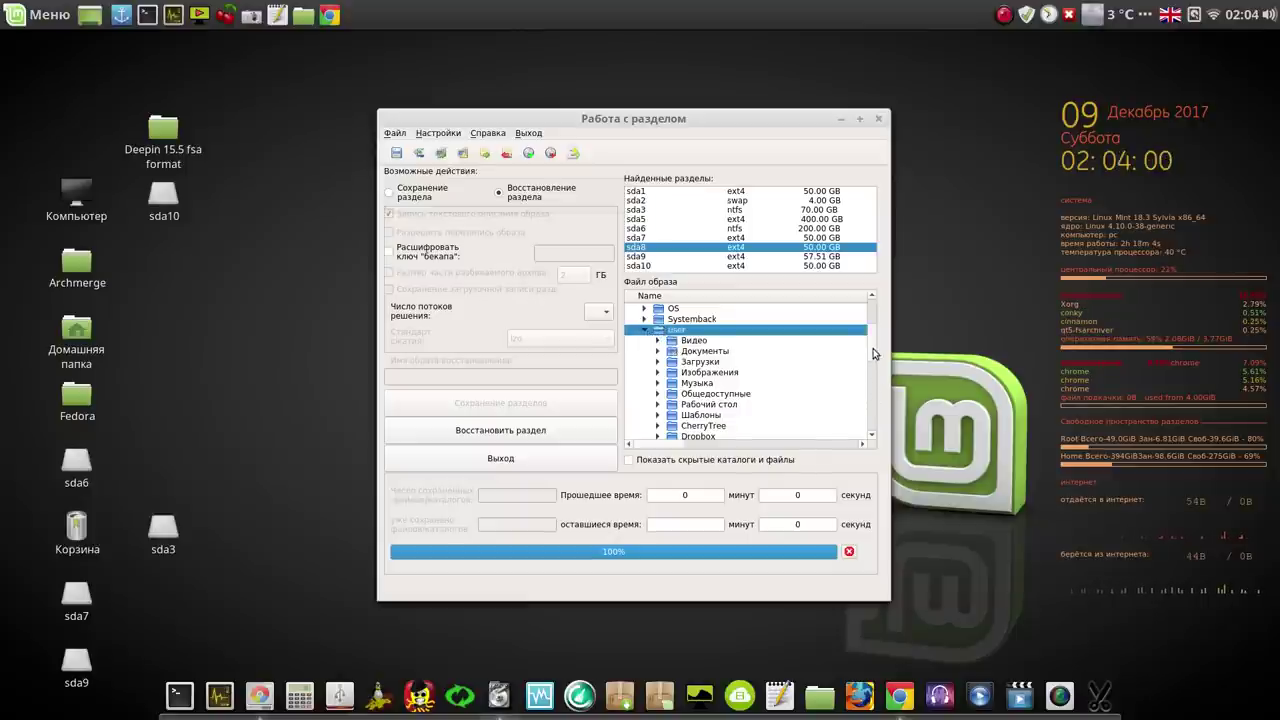
{"action": "scroll", "coordinate": [873, 355], "scroll_direction": "down", "scroll_amount": 1}
{"action": "scroll", "coordinate": [873, 356], "scroll_direction": "down", "scroll_amount": 2}
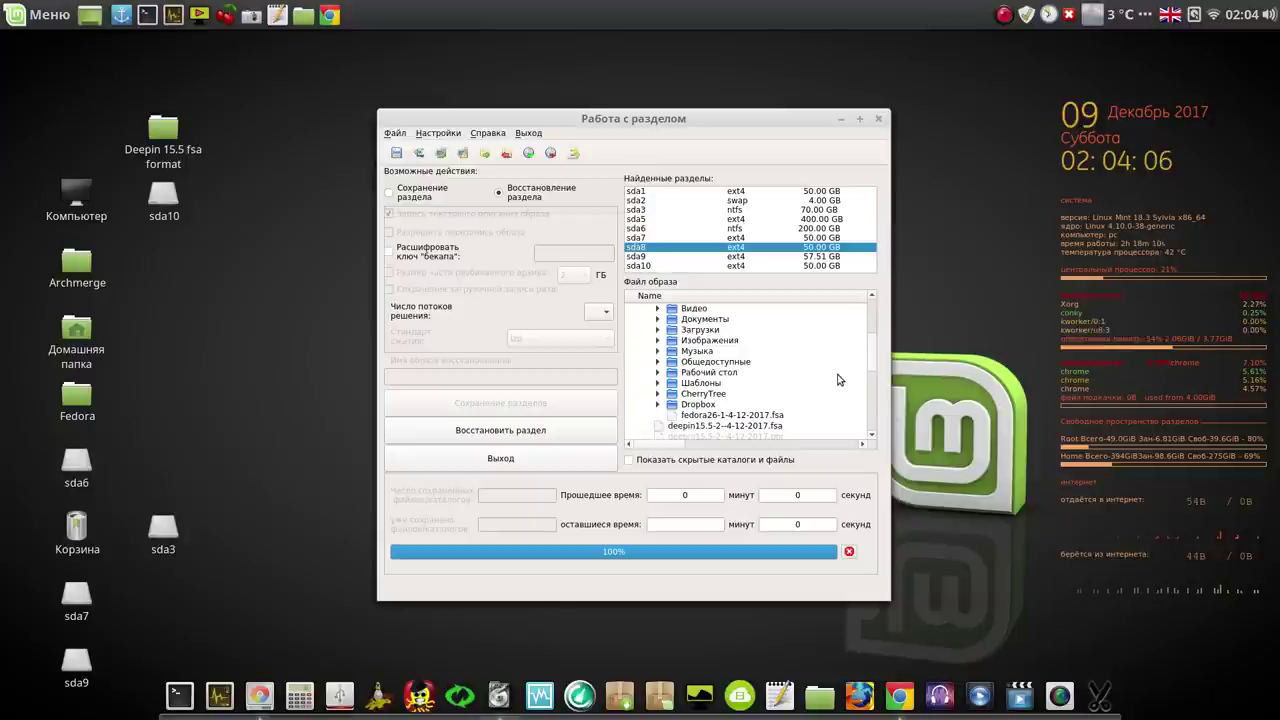
Step: Check the image files and their sizes in /home/Deepin 15.5 fsa format in list view, then minimize the file manager
{"action": "left_click", "coordinate": [819, 697]}
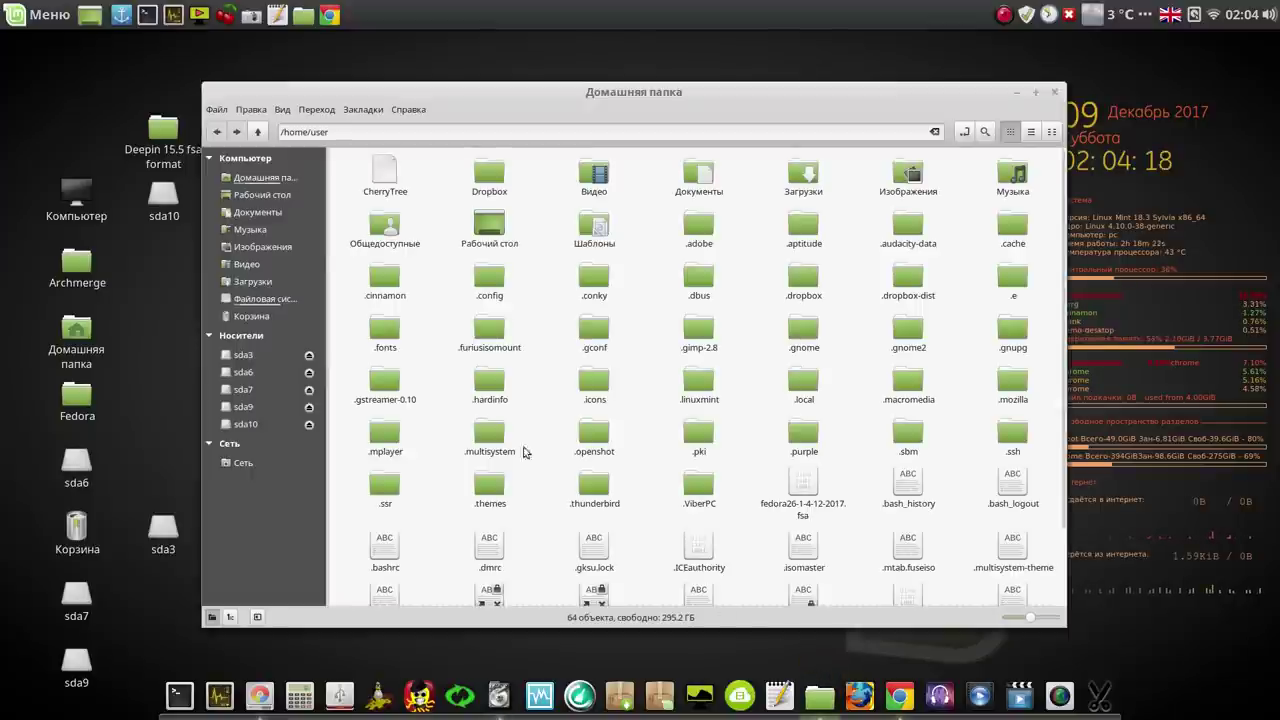
{"action": "left_click", "coordinate": [258, 134]}
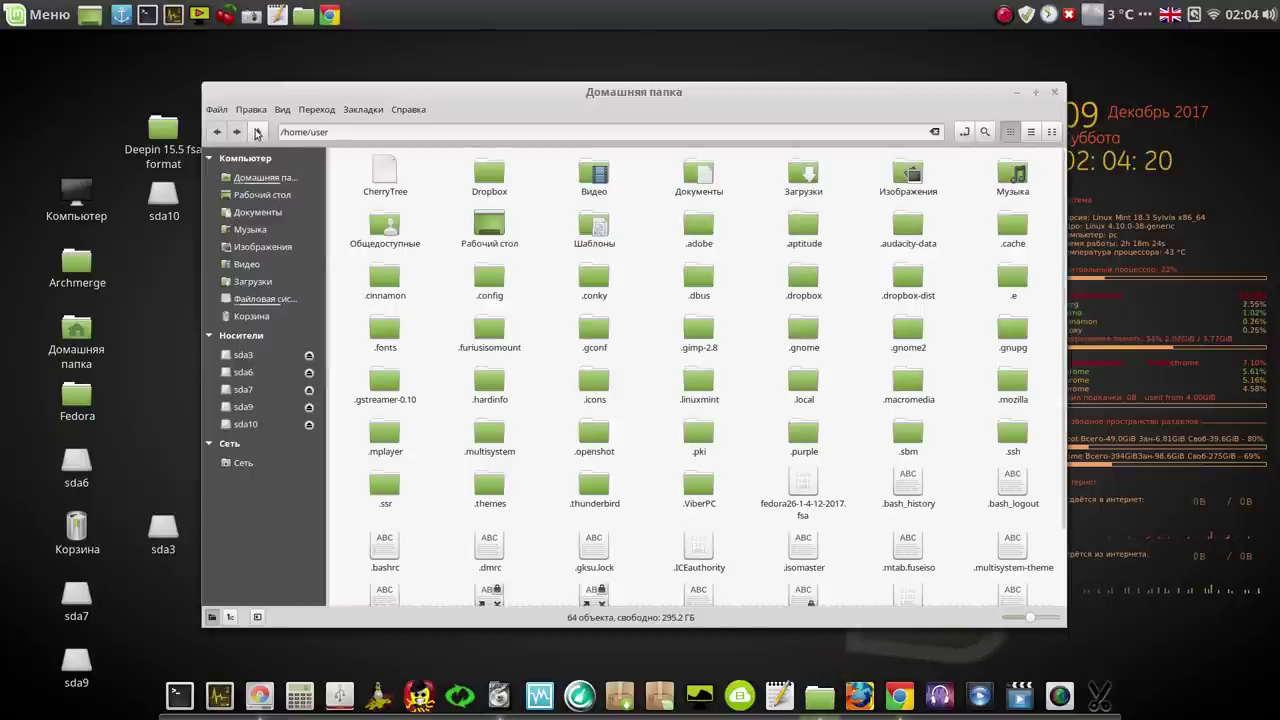
{"action": "left_click", "coordinate": [257, 133]}
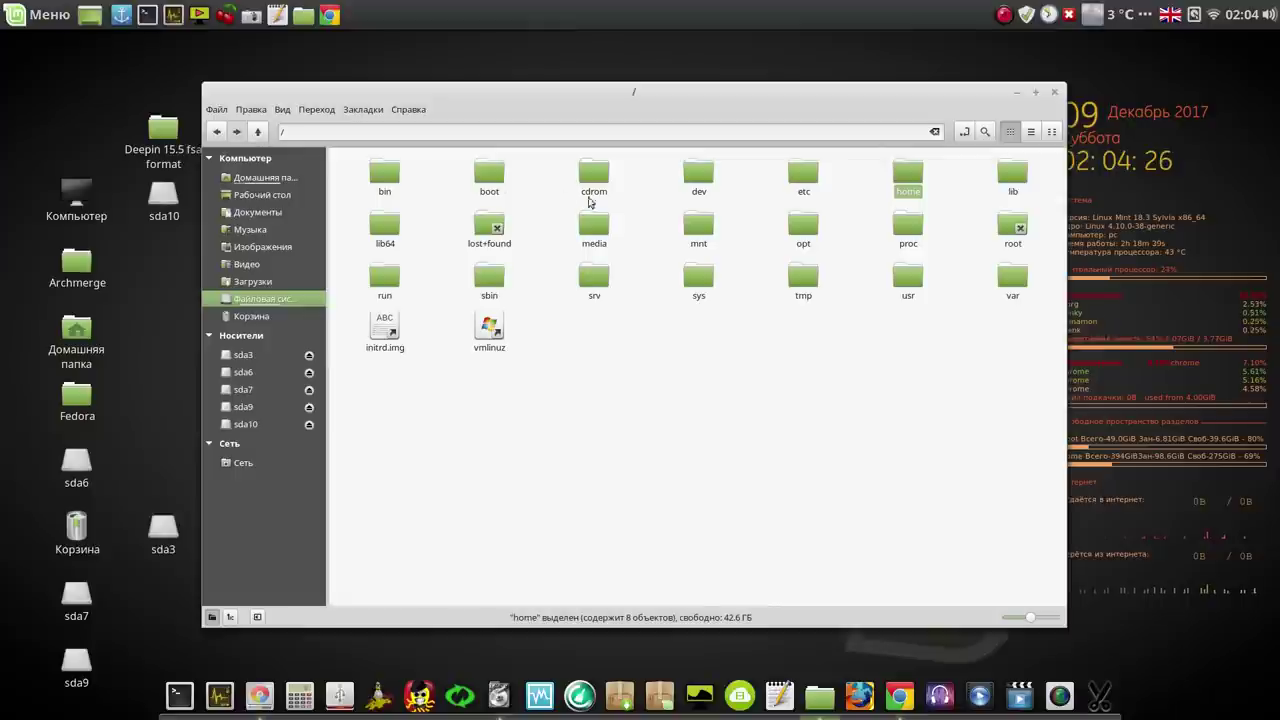
{"action": "double_click", "coordinate": [903, 178]}
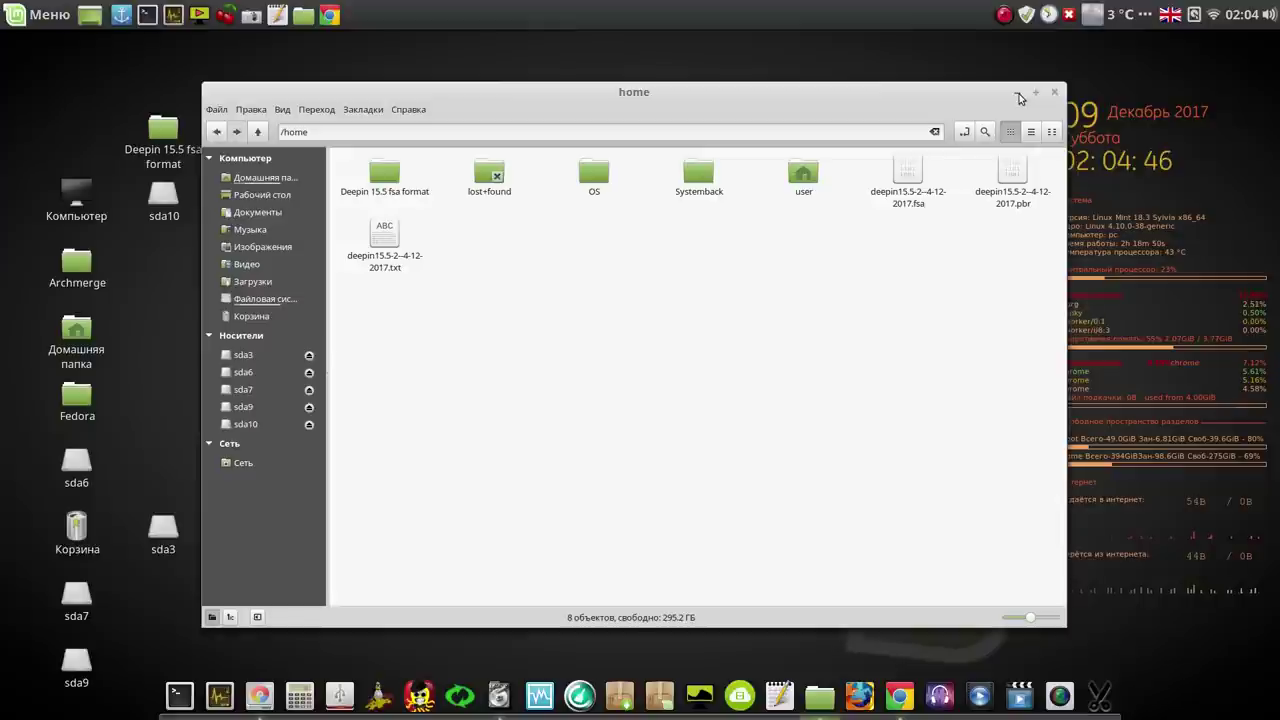
{"action": "left_click", "coordinate": [378, 178]}
{"action": "double_click", "coordinate": [378, 178]}
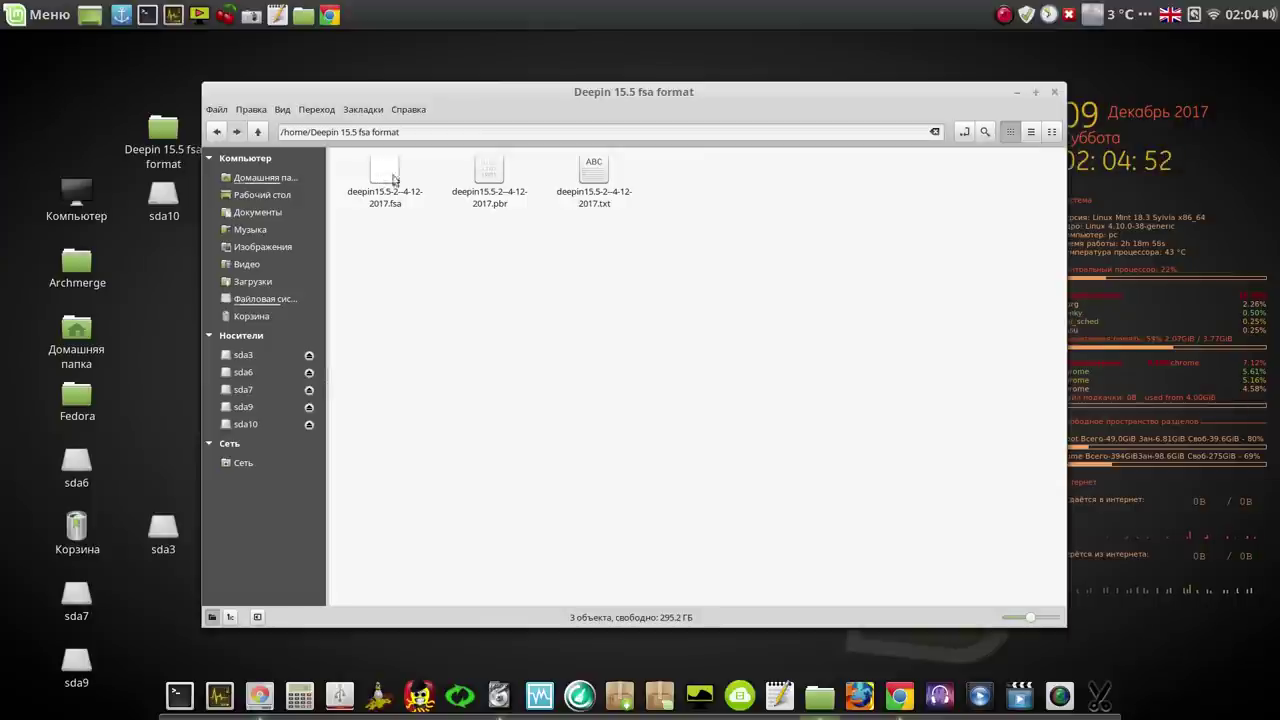
{"action": "left_click", "coordinate": [378, 180]}
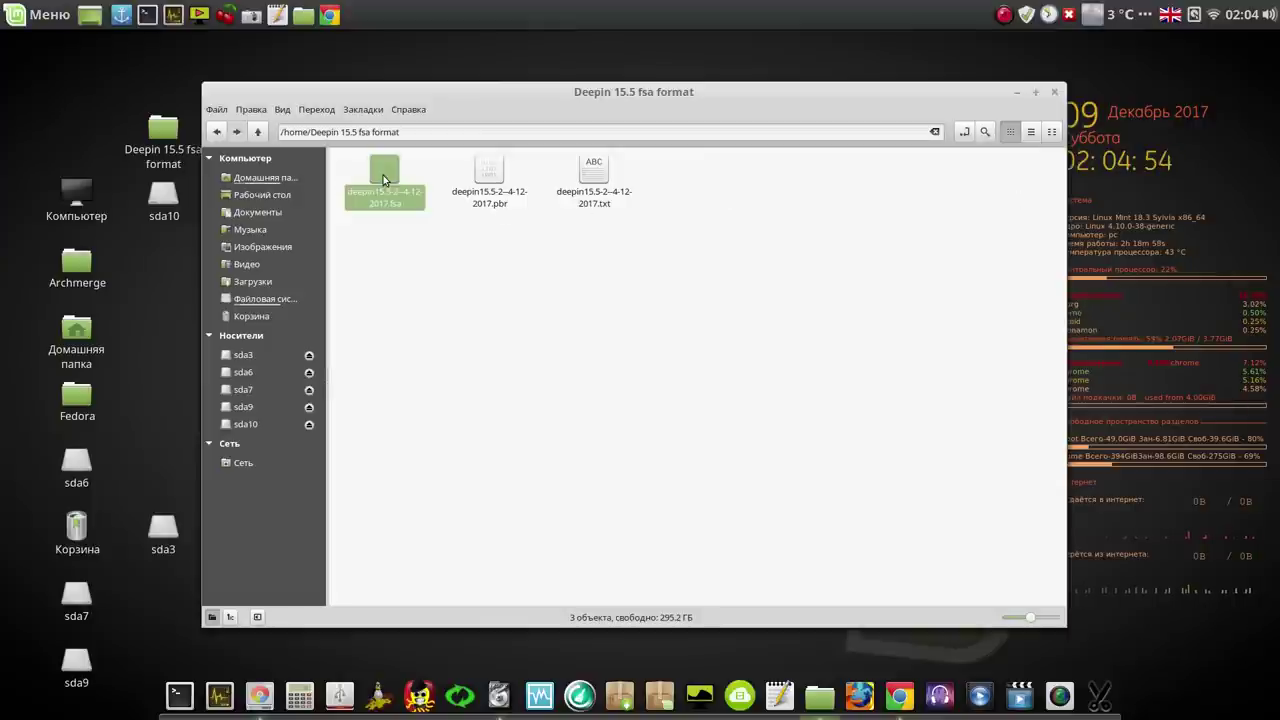
{"action": "left_click", "coordinate": [1029, 133]}
{"action": "left_click", "coordinate": [595, 304]}
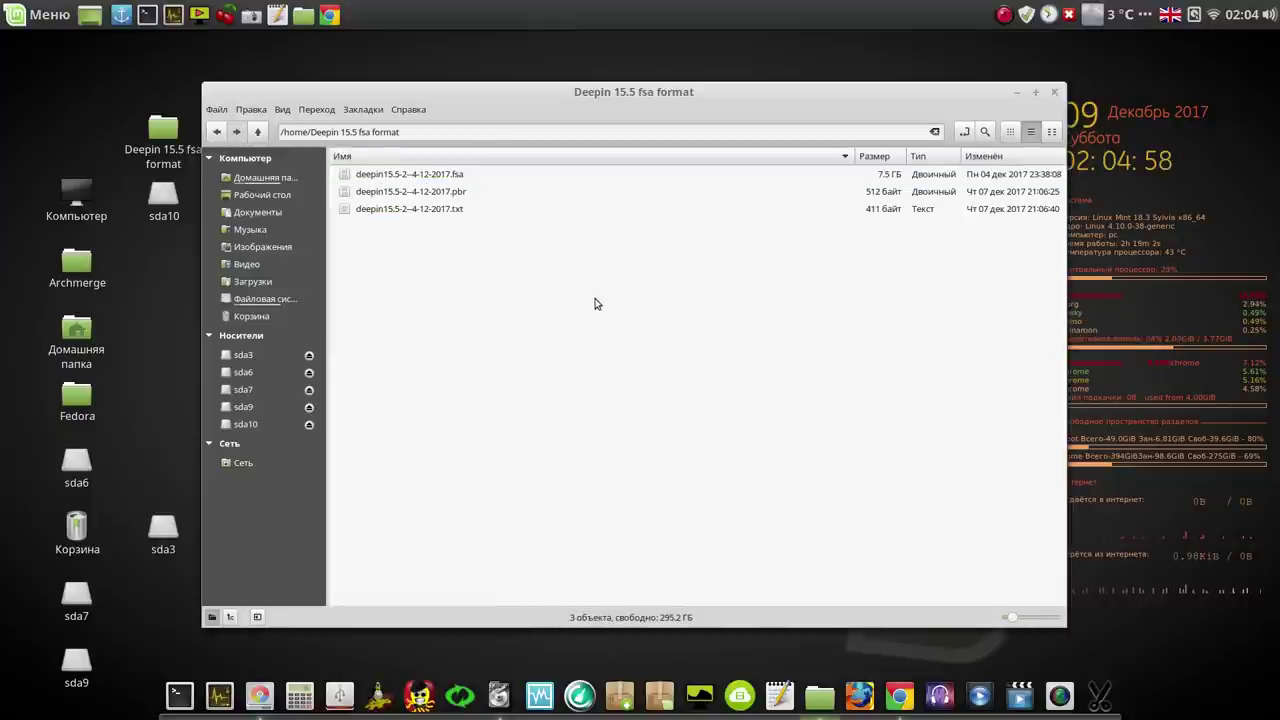
{"action": "left_click", "coordinate": [1016, 93]}
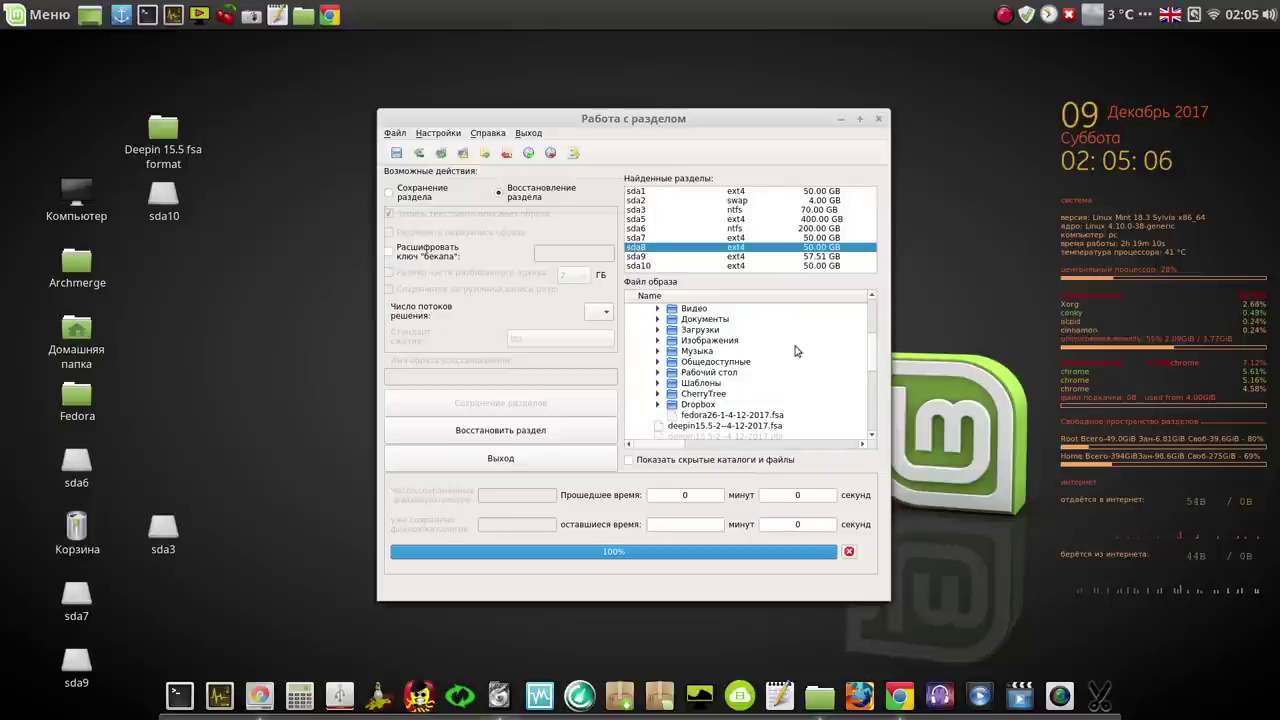
Step: Look through the home and user folders in the image file tree for the Deepin .fsa files
{"action": "scroll", "coordinate": [873, 343], "scroll_direction": "up", "scroll_amount": 2}
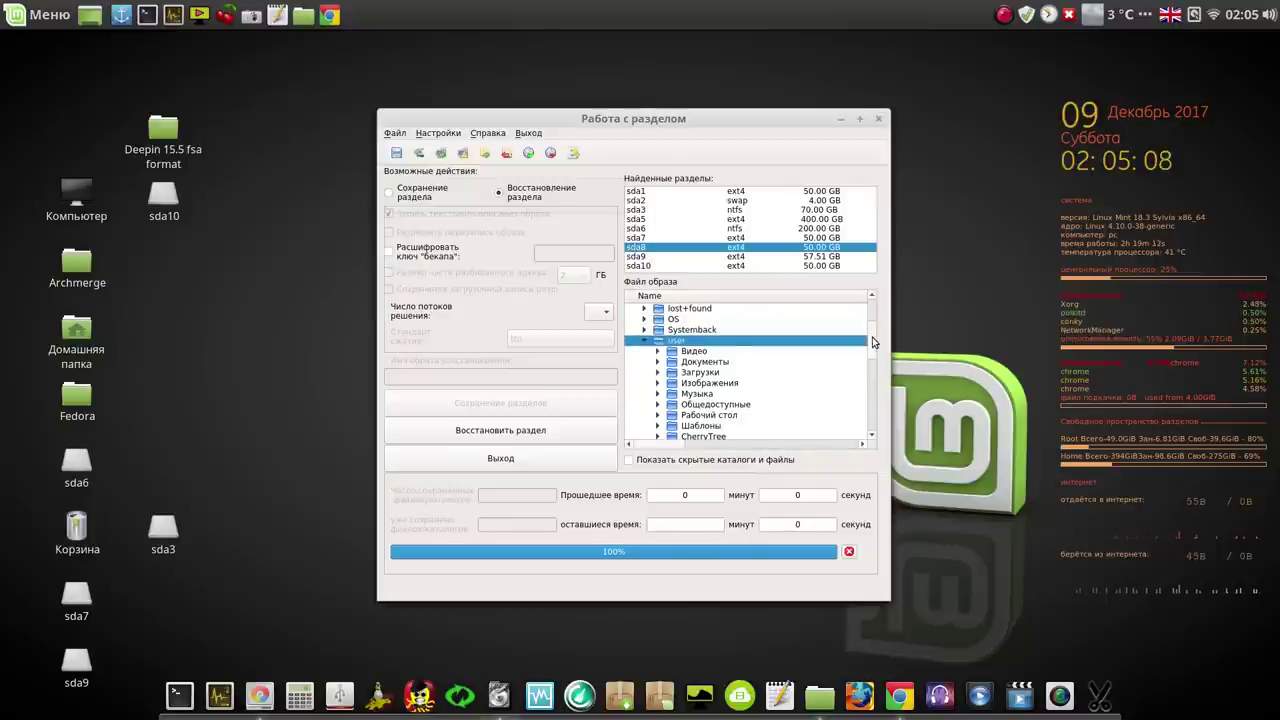
{"action": "scroll", "coordinate": [873, 343], "scroll_direction": "down", "scroll_amount": 2}
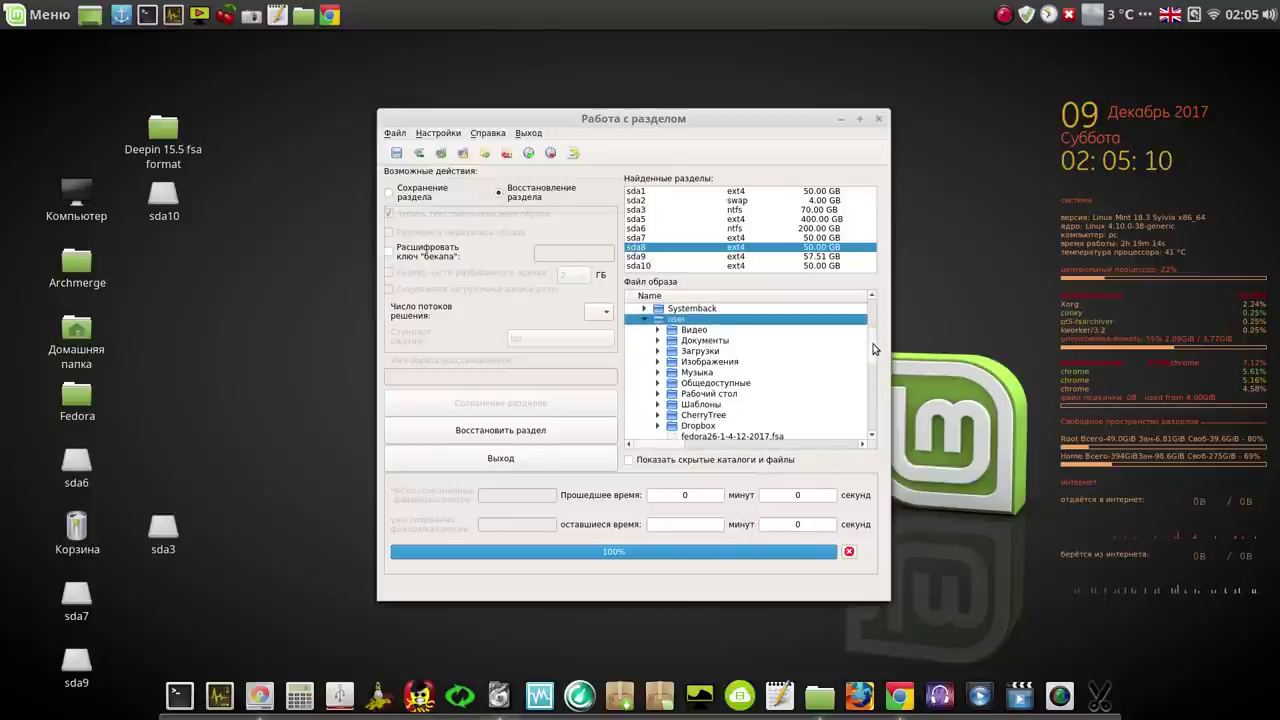
{"action": "scroll", "coordinate": [873, 348], "scroll_direction": "up", "scroll_amount": 1}
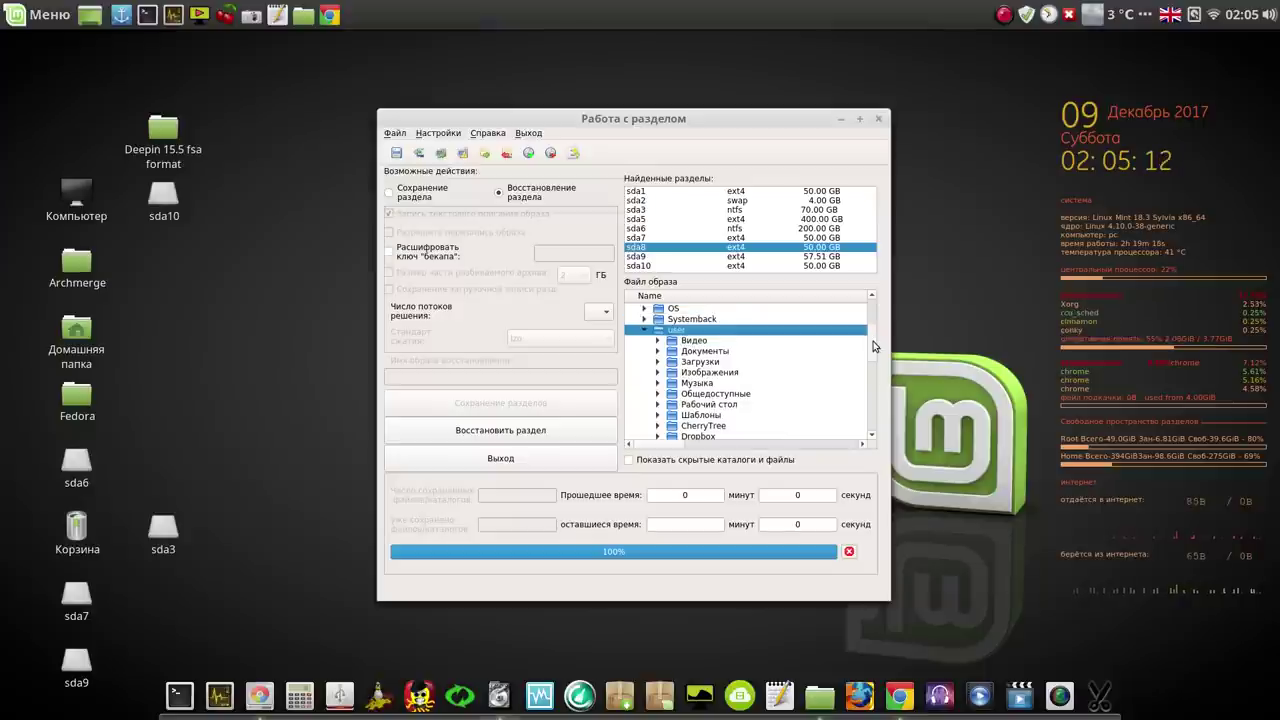
{"action": "scroll", "coordinate": [873, 346], "scroll_direction": "down", "scroll_amount": 2}
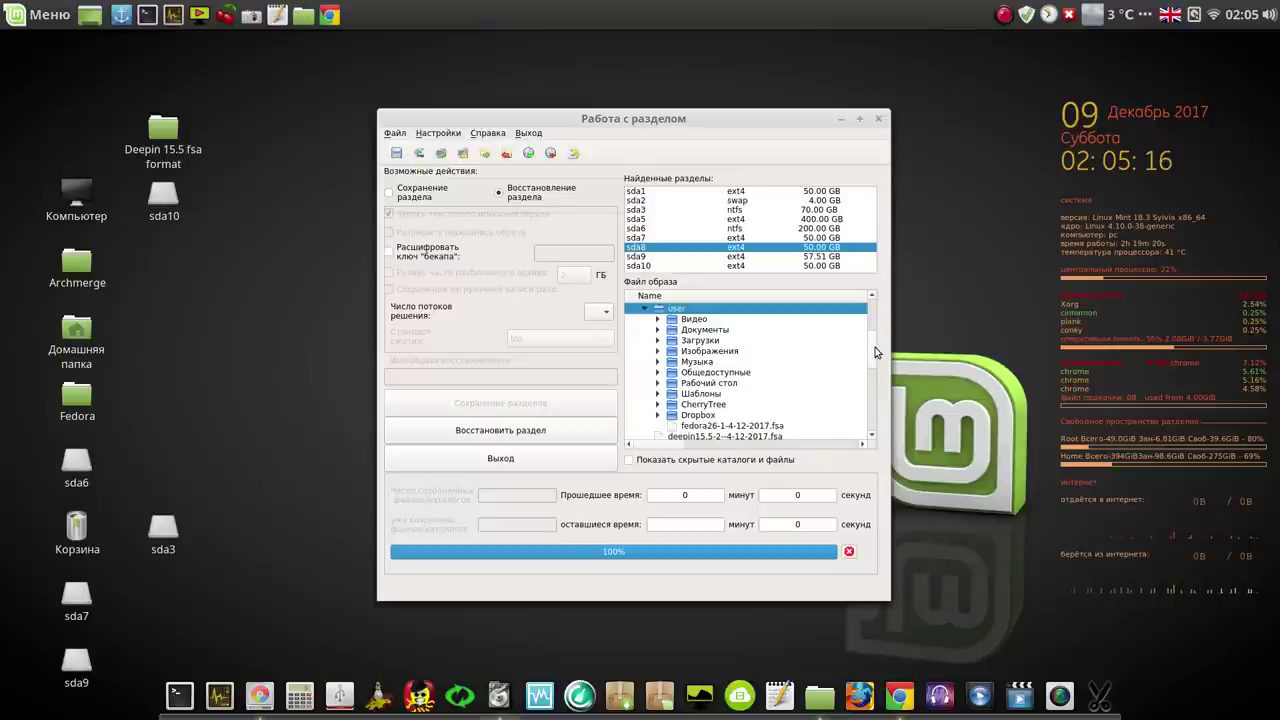
{"action": "scroll", "coordinate": [875, 352], "scroll_direction": "down", "scroll_amount": 4}
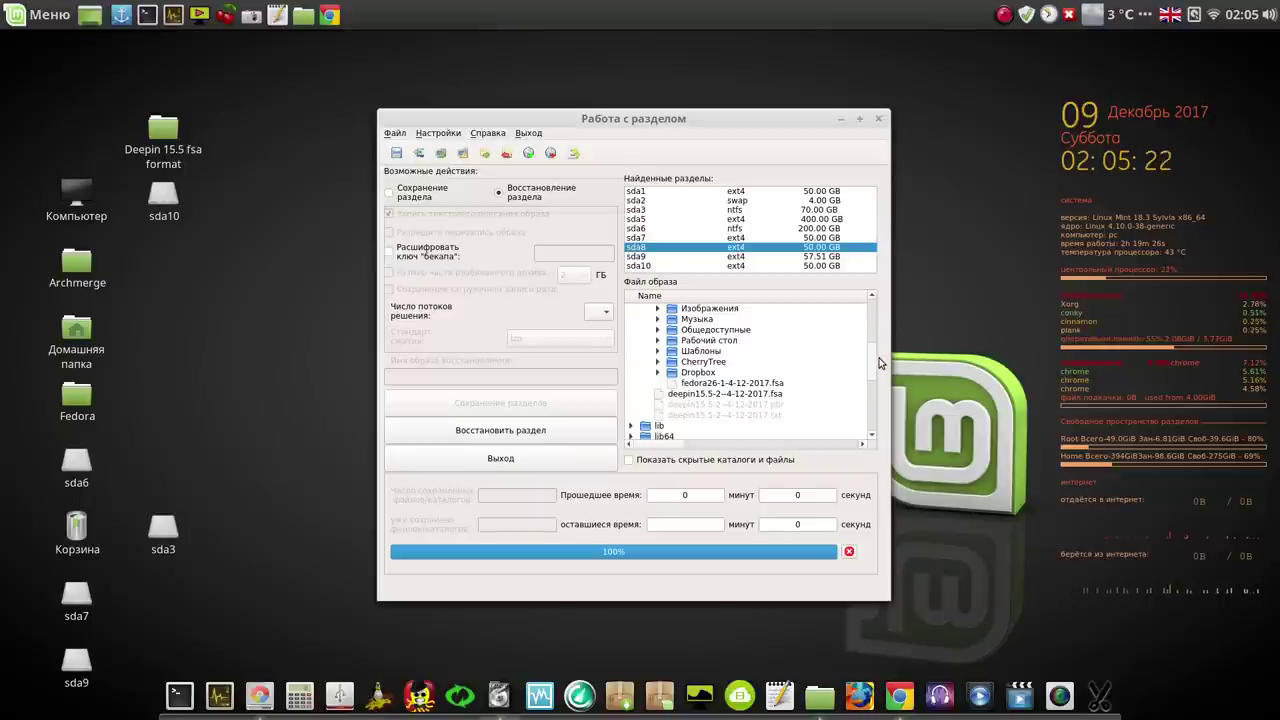
{"action": "scroll", "coordinate": [880, 362], "scroll_direction": "up", "scroll_amount": 1}
{"action": "scroll", "coordinate": [880, 358], "scroll_direction": "up", "scroll_amount": 2}
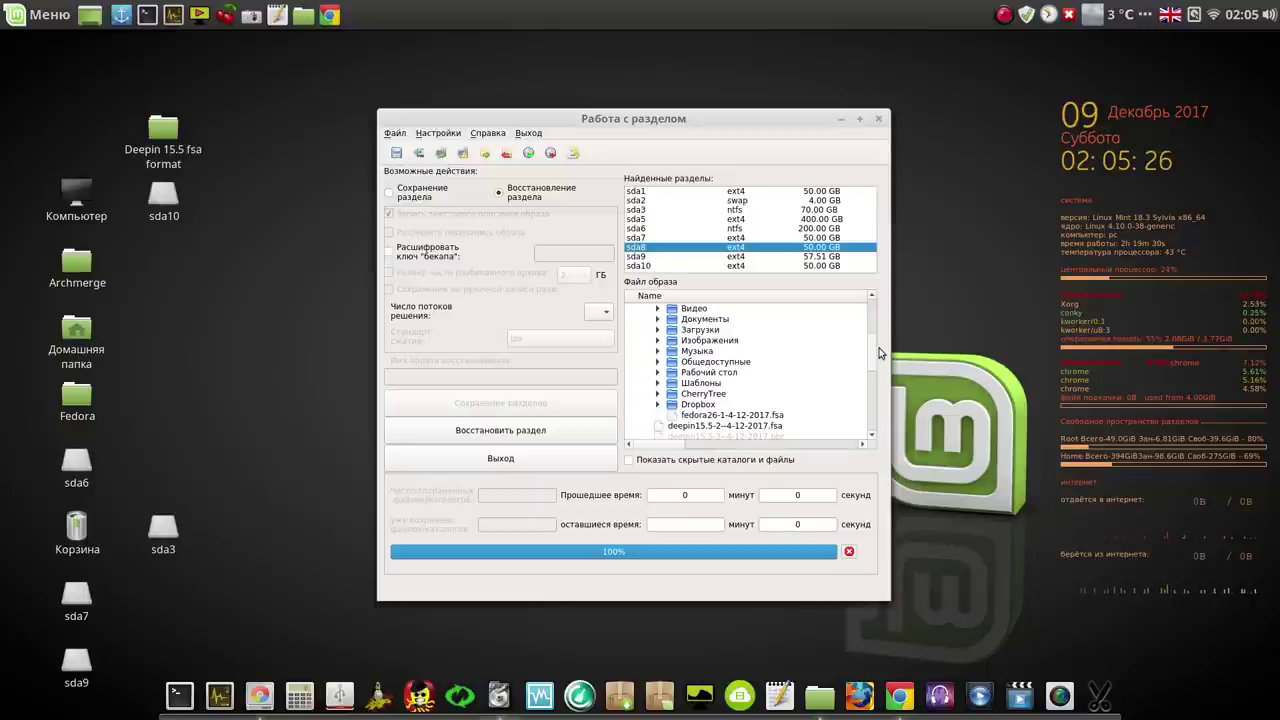
{"action": "scroll", "coordinate": [879, 350], "scroll_direction": "up", "scroll_amount": 2}
{"action": "scroll", "coordinate": [878, 342], "scroll_direction": "up", "scroll_amount": 3}
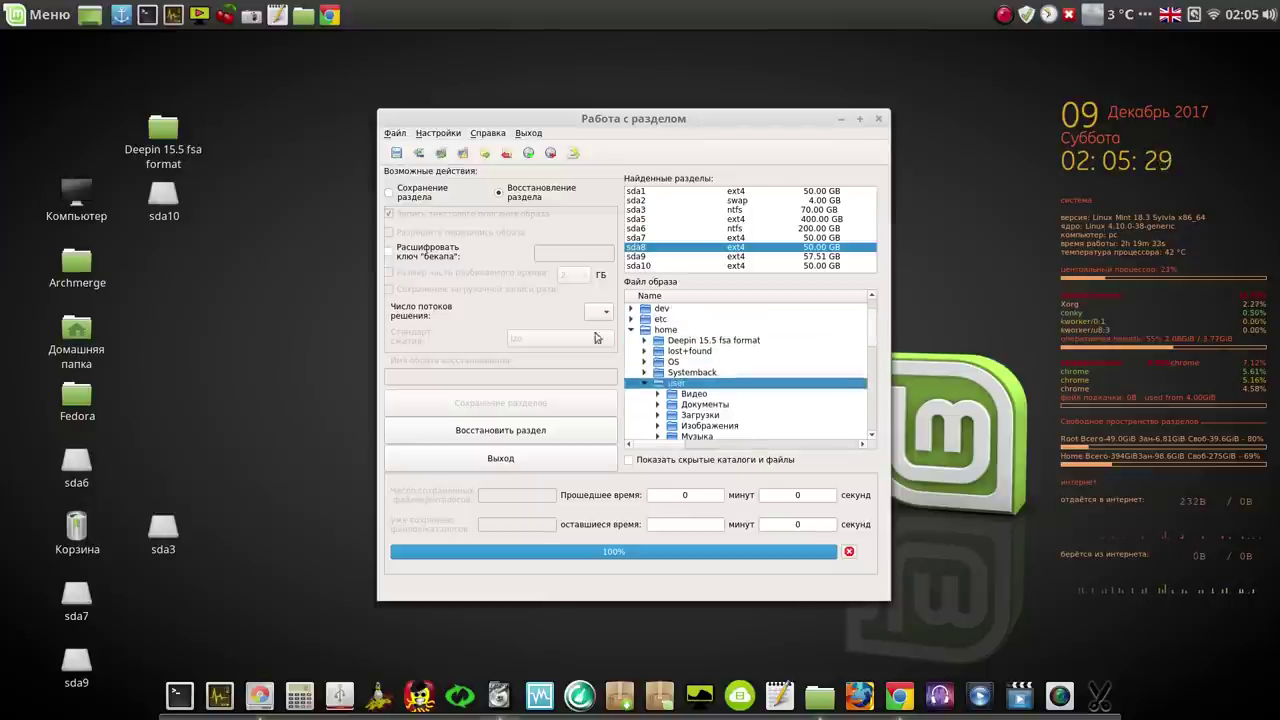
Step: Collapse the user folder, expand Deepin 15.5 fsa format under home and select deepin15.5-2--4-12-2017.fsa as the image
{"action": "left_click", "coordinate": [674, 330]}
{"action": "double_click", "coordinate": [674, 331]}
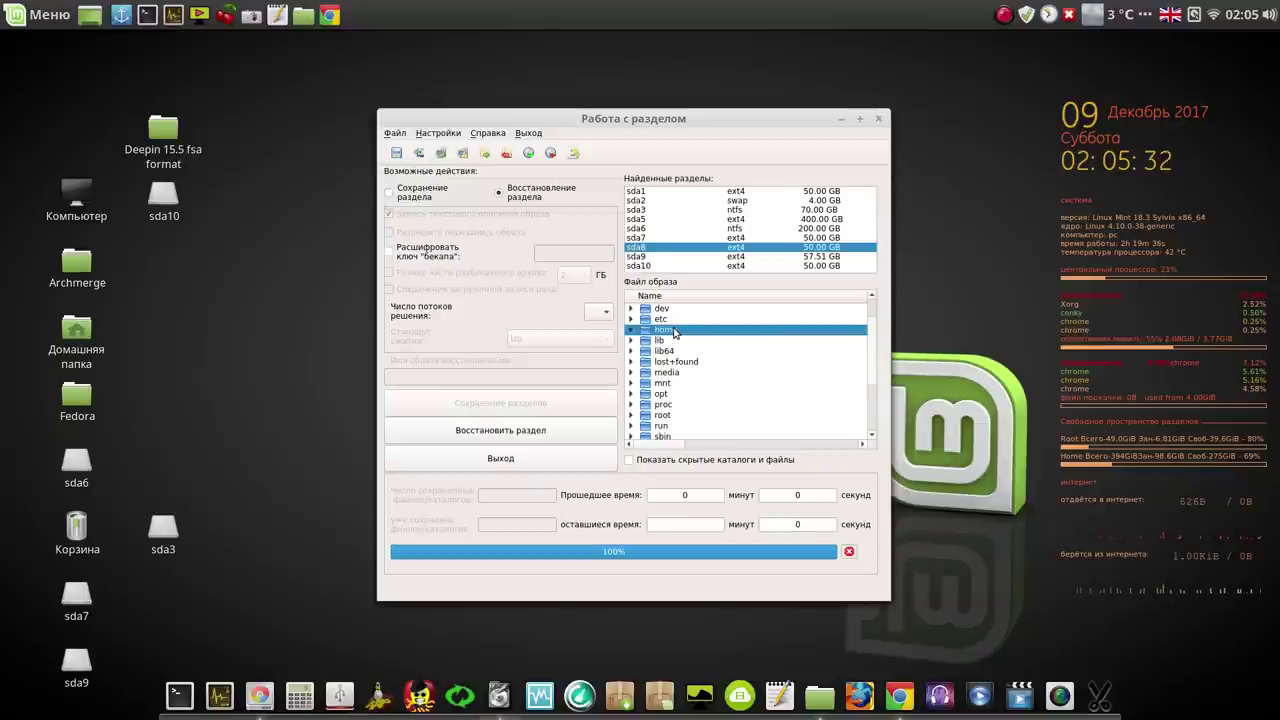
{"action": "left_click", "coordinate": [631, 331]}
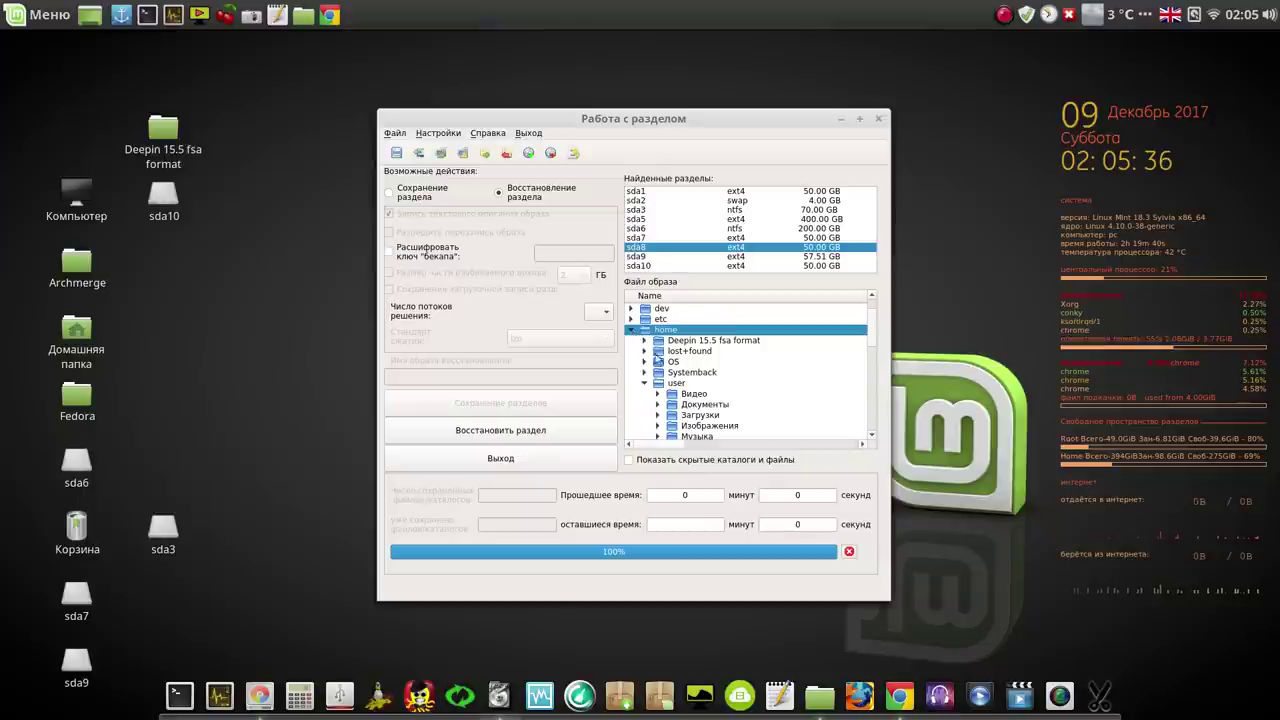
{"action": "left_click", "coordinate": [645, 384]}
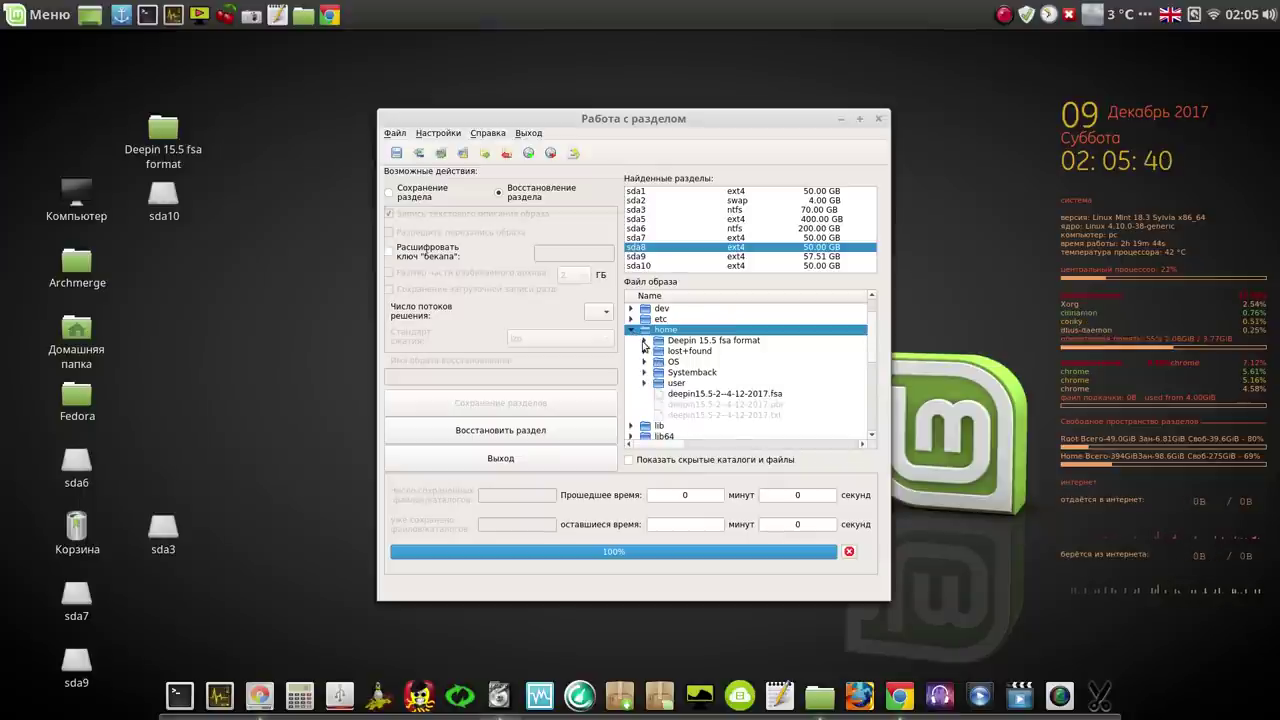
{"action": "left_click", "coordinate": [645, 342]}
{"action": "left_click", "coordinate": [704, 352]}
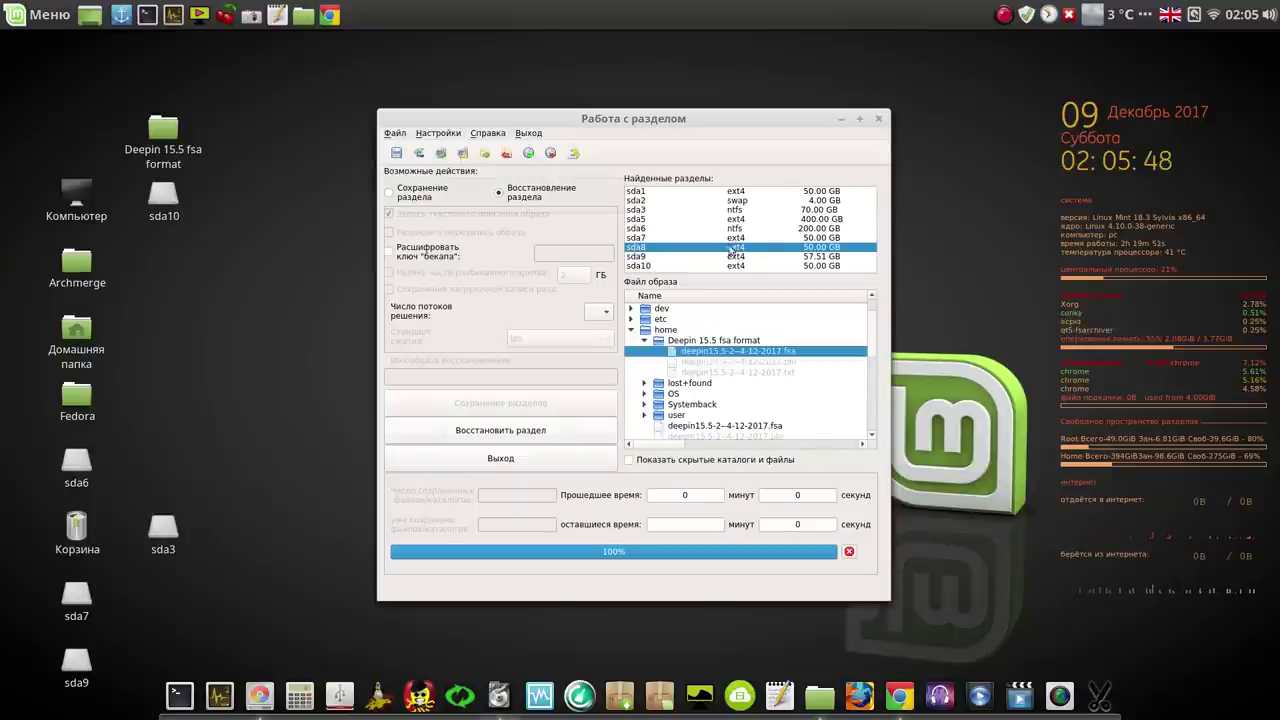
Step: Restore the selected image to sda8, acknowledge the message once it finishes, and close the partition window
{"action": "left_click", "coordinate": [537, 432]}
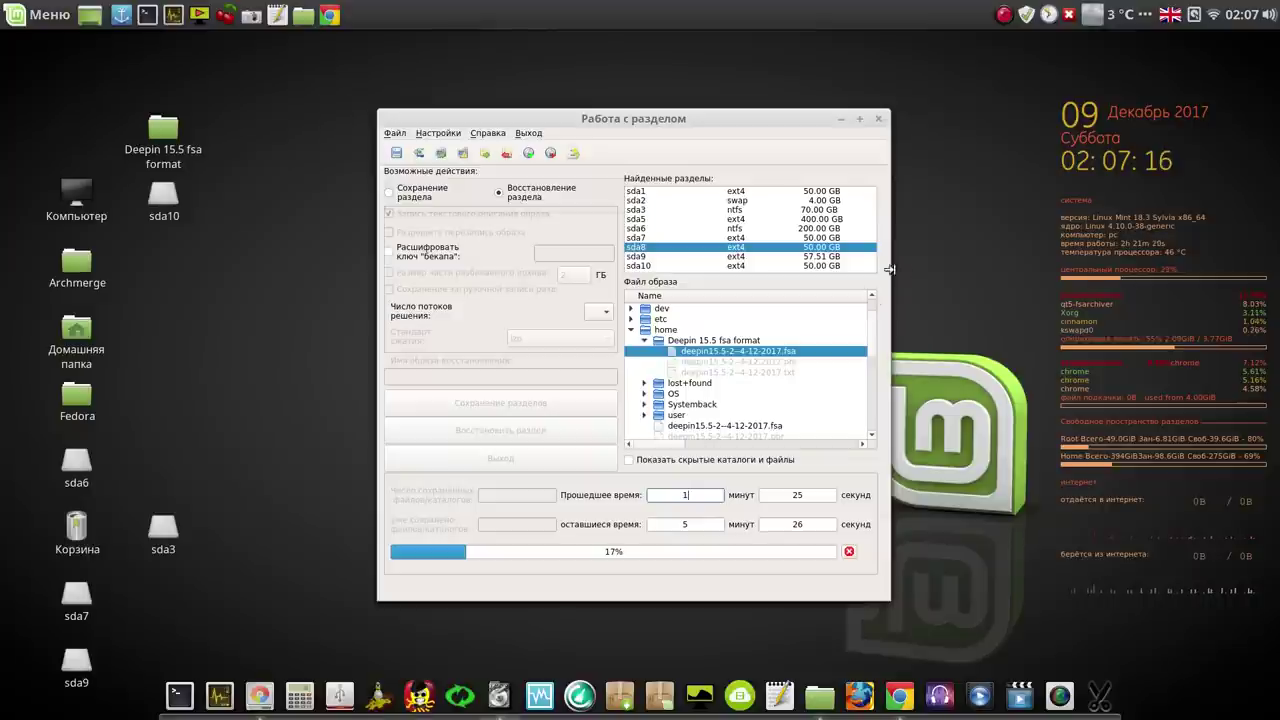
{"action": "left_click", "coordinate": [1004, 15]}
{"action": "left_click", "coordinate": [1025, 39]}
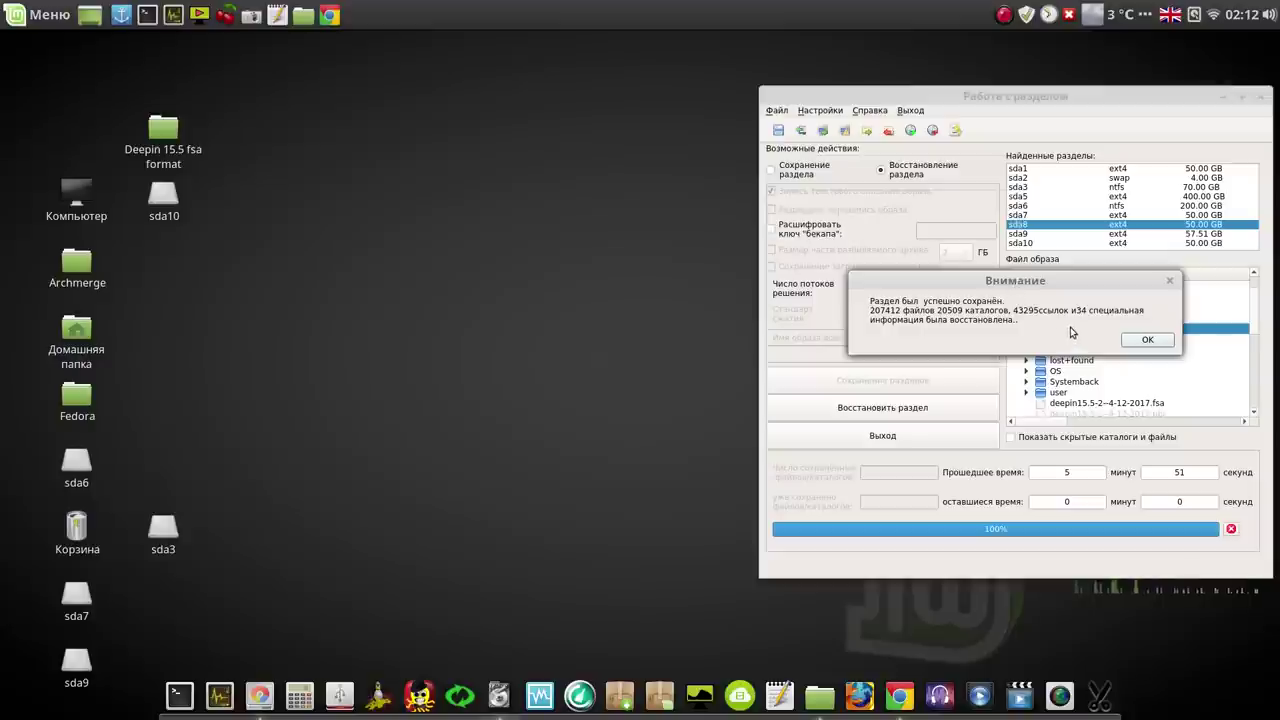
{"action": "left_click", "coordinate": [1147, 341]}
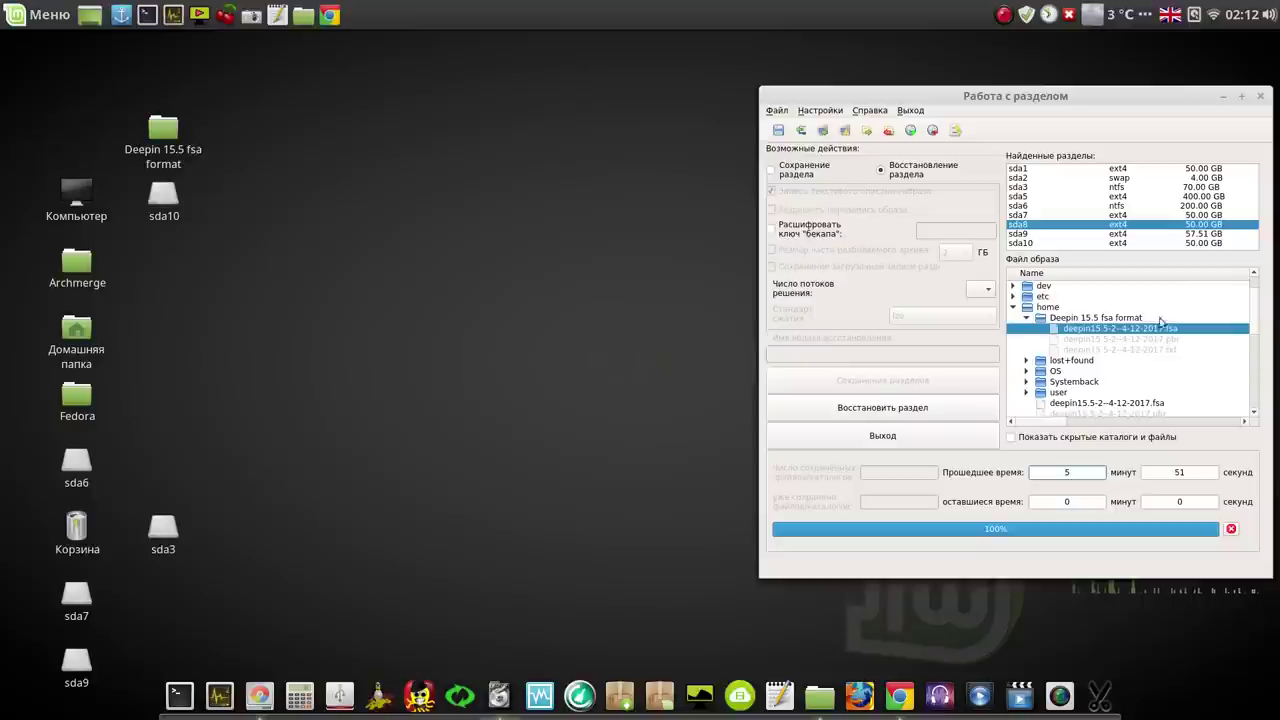
{"action": "left_click", "coordinate": [1262, 97]}
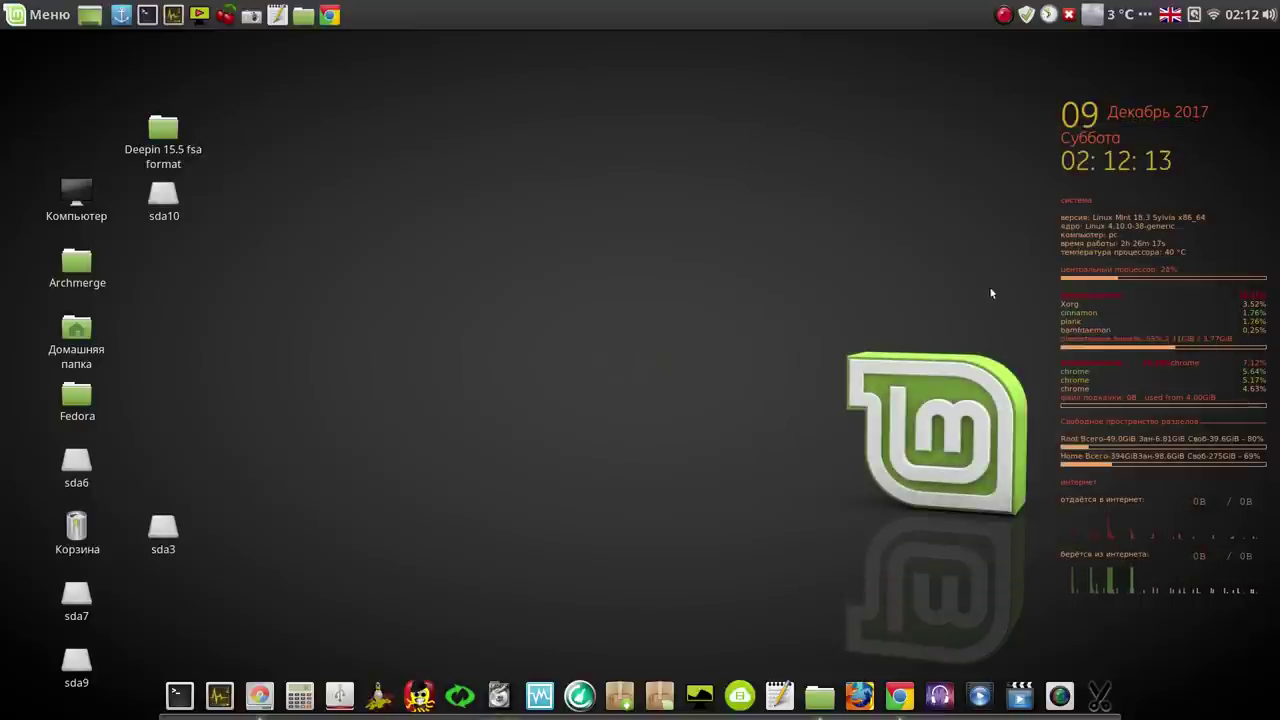
Step: Switch to GParted, rescan the devices to check the label and used space of /dev/sda8, then close it
{"action": "left_click", "coordinate": [259, 694]}
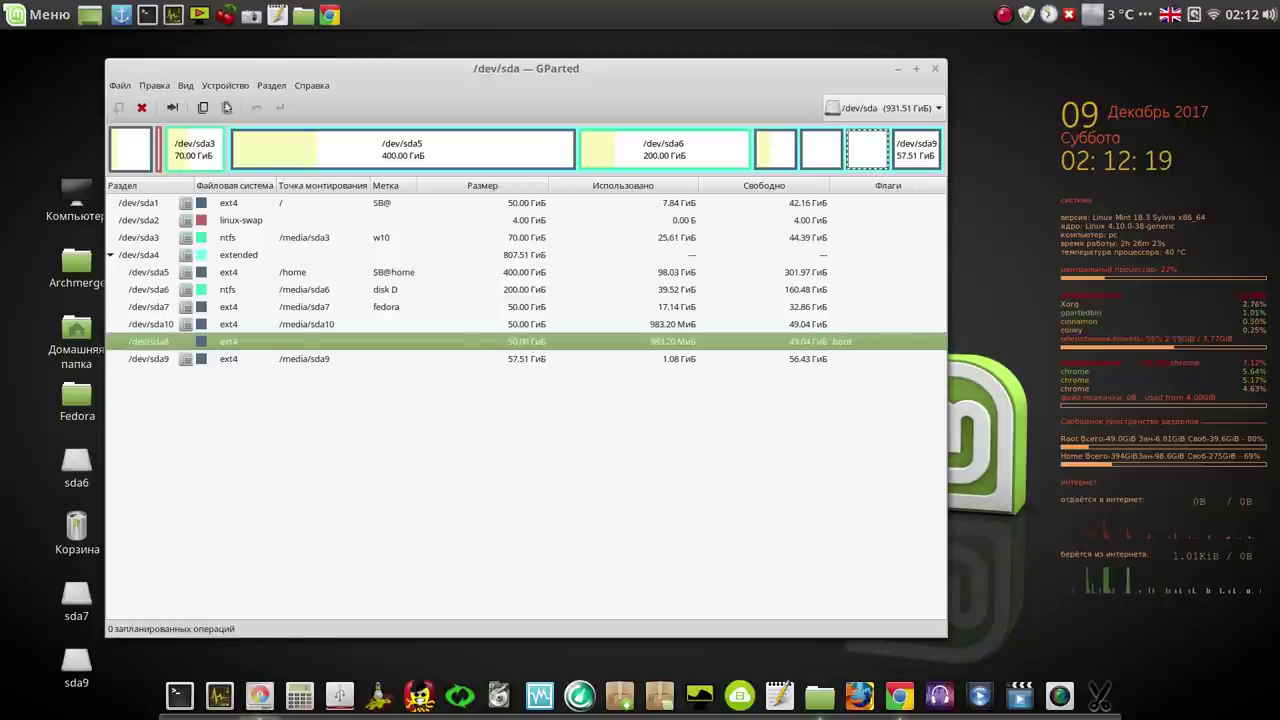
{"action": "left_click", "coordinate": [124, 86]}
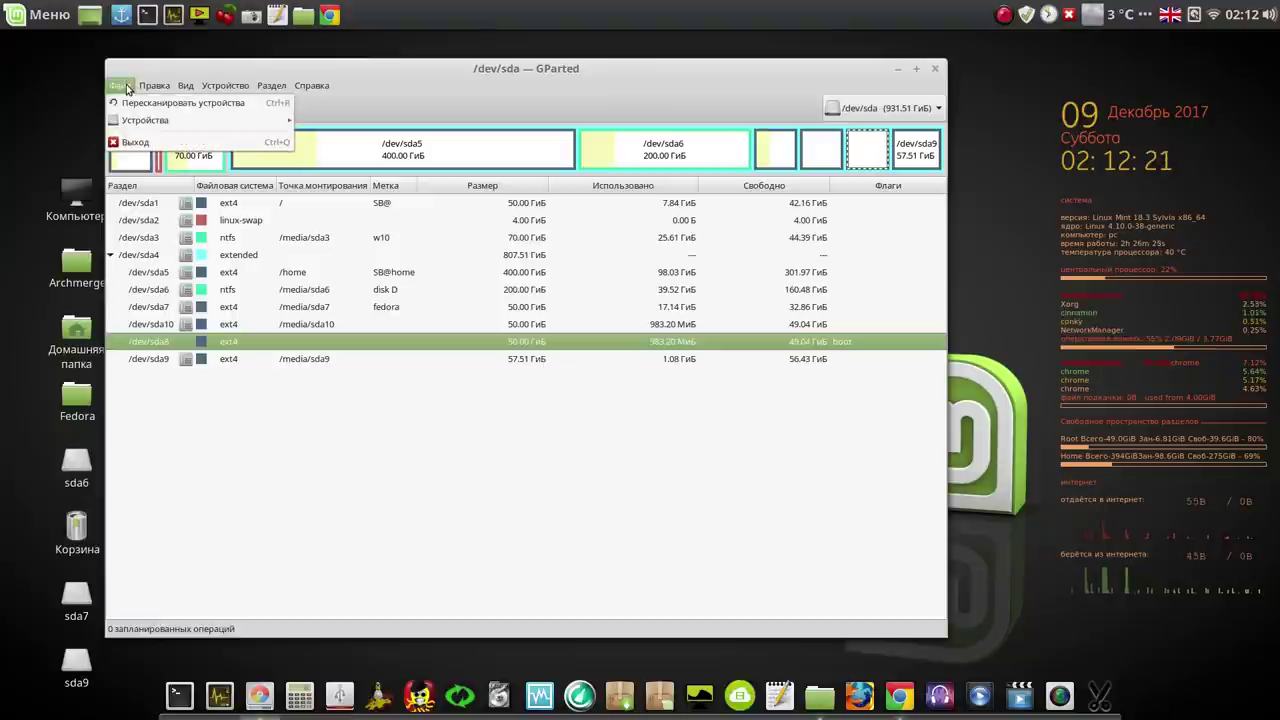
{"action": "left_click", "coordinate": [135, 103]}
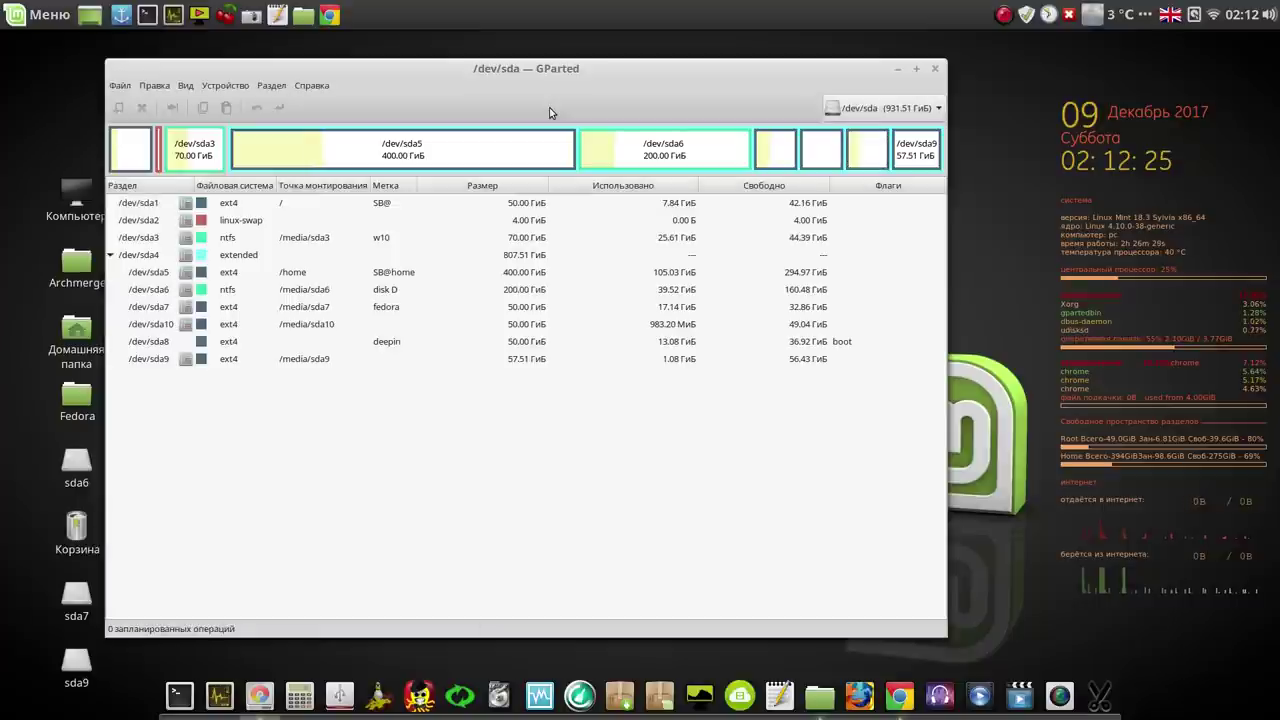
{"action": "left_click", "coordinate": [694, 345]}
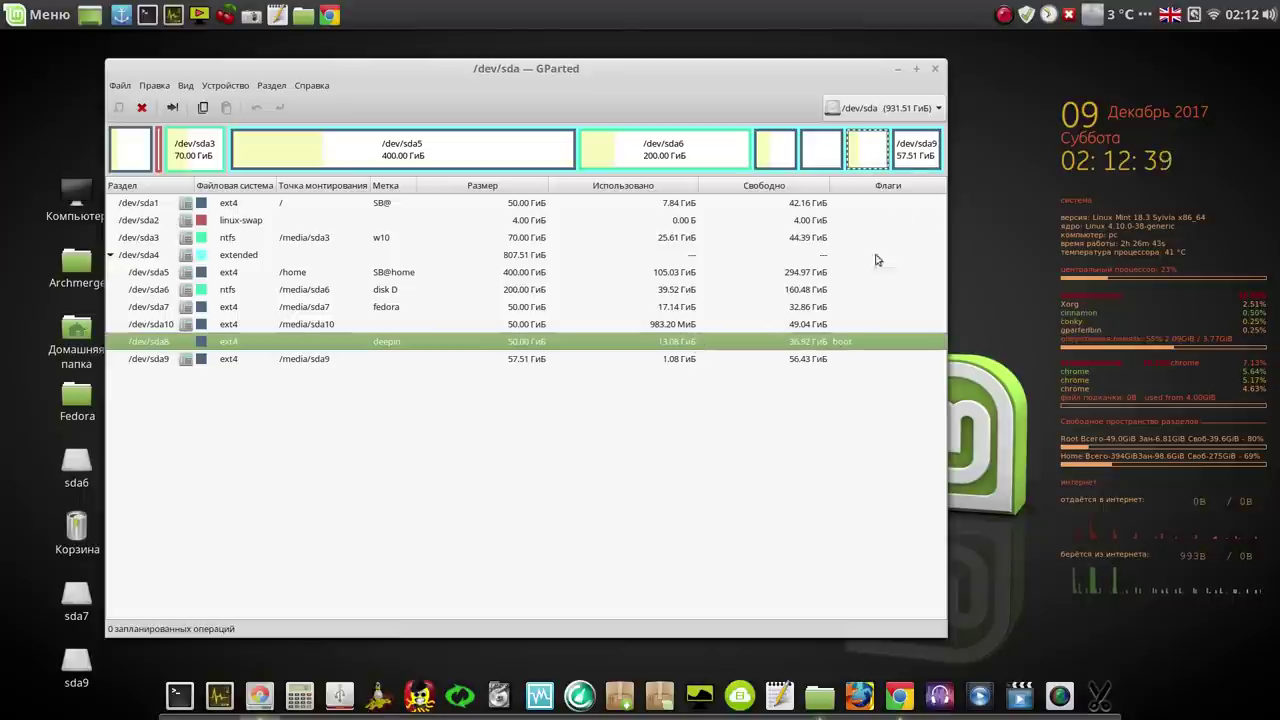
{"action": "left_click", "coordinate": [935, 69]}
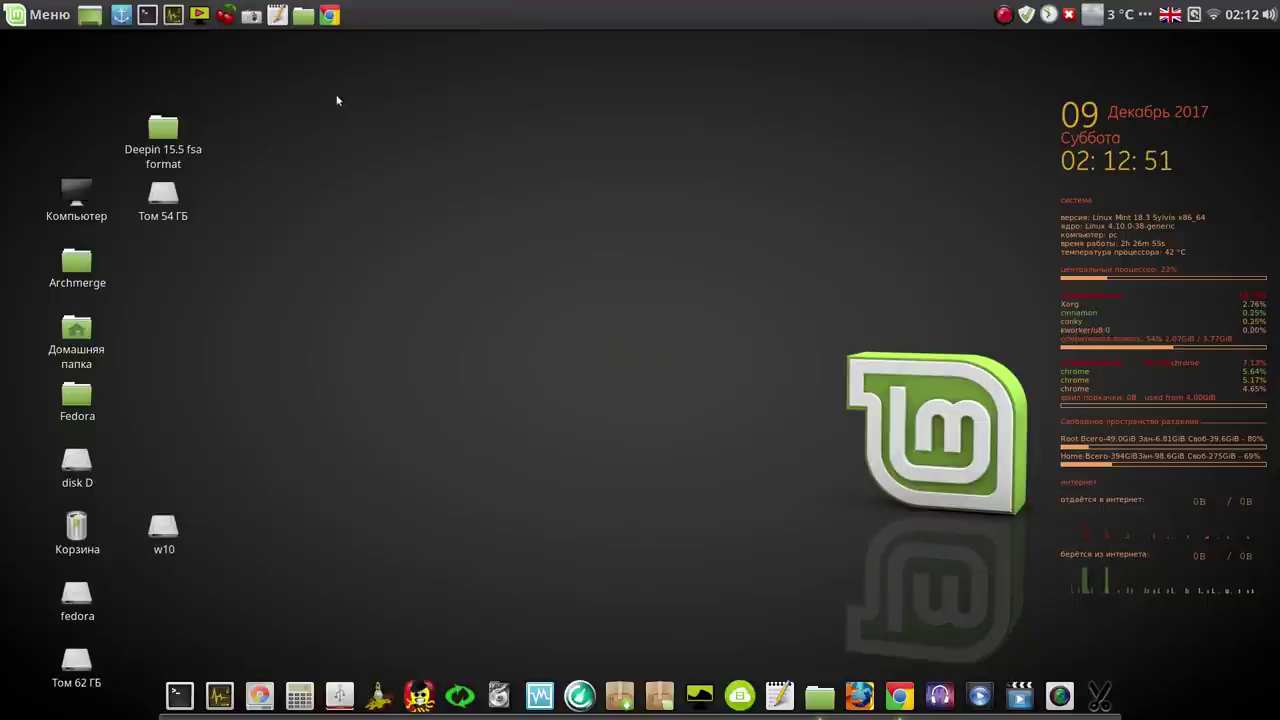
Step: Launch CherryTree, cancel the password request and open the recent document /home/user/CherryTree/команды и видео.ctb
{"action": "left_click", "coordinate": [227, 20]}
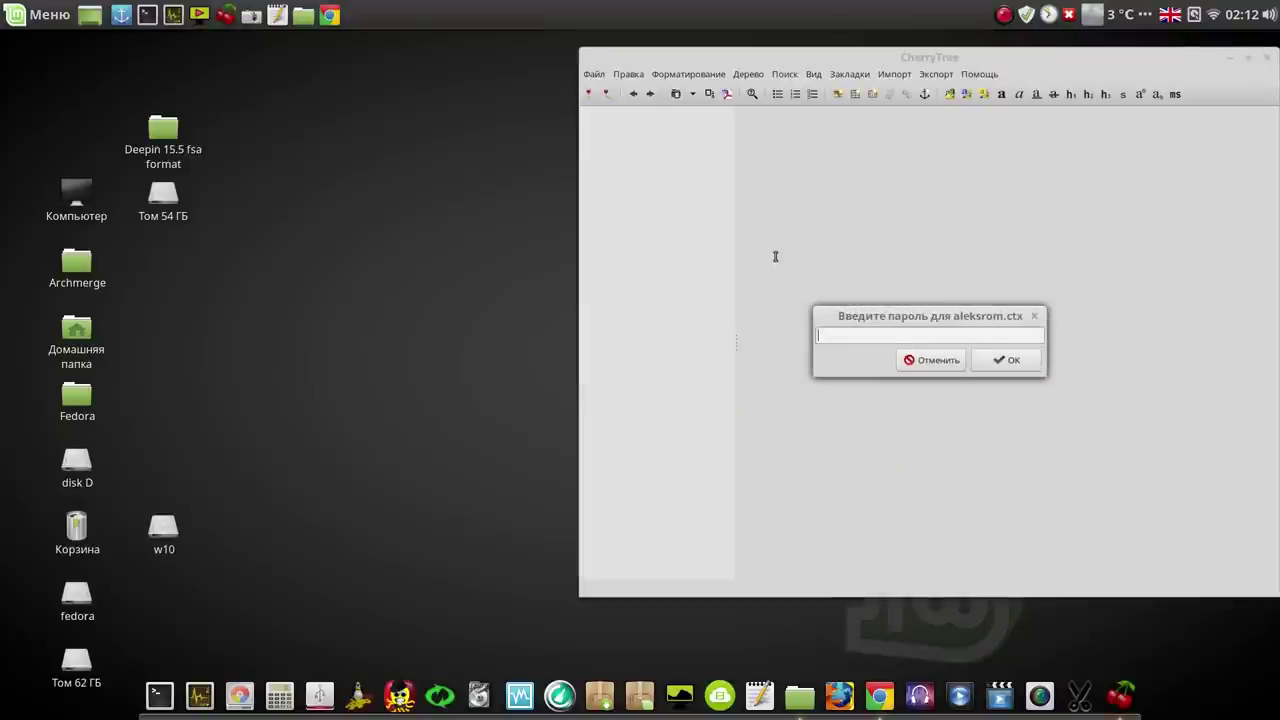
{"action": "left_click", "coordinate": [928, 362]}
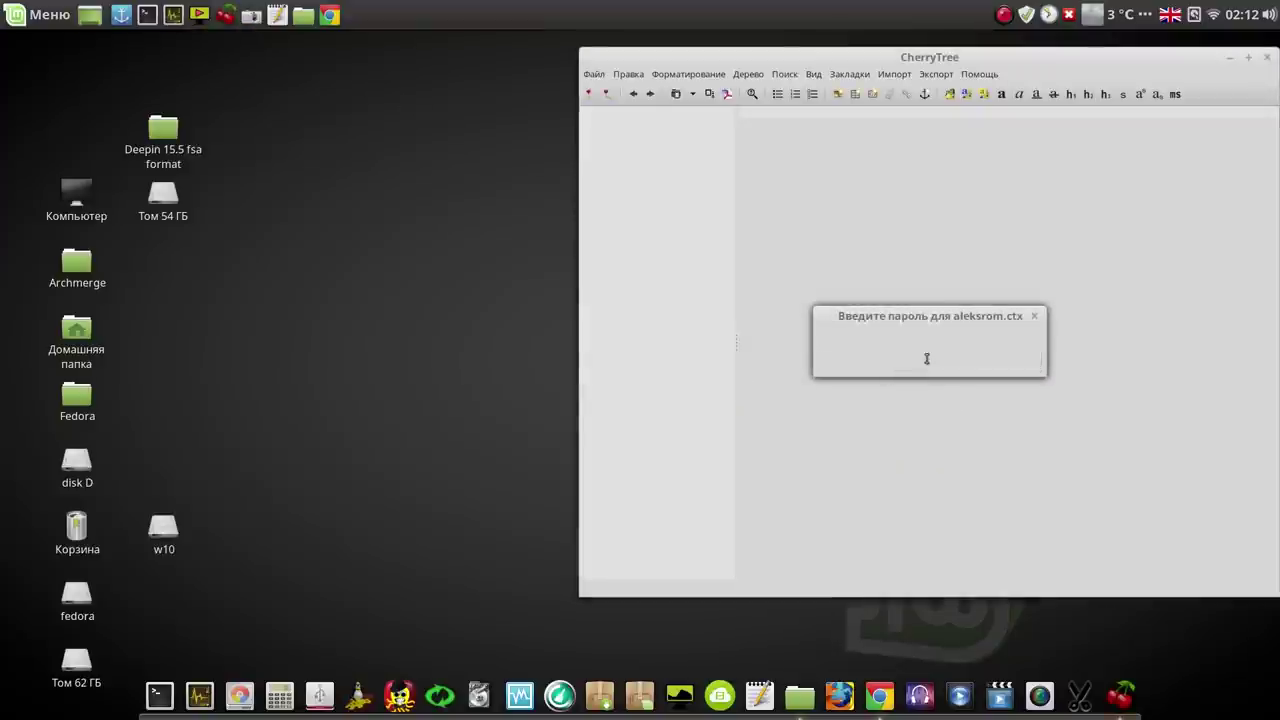
{"action": "left_click", "coordinate": [594, 75]}
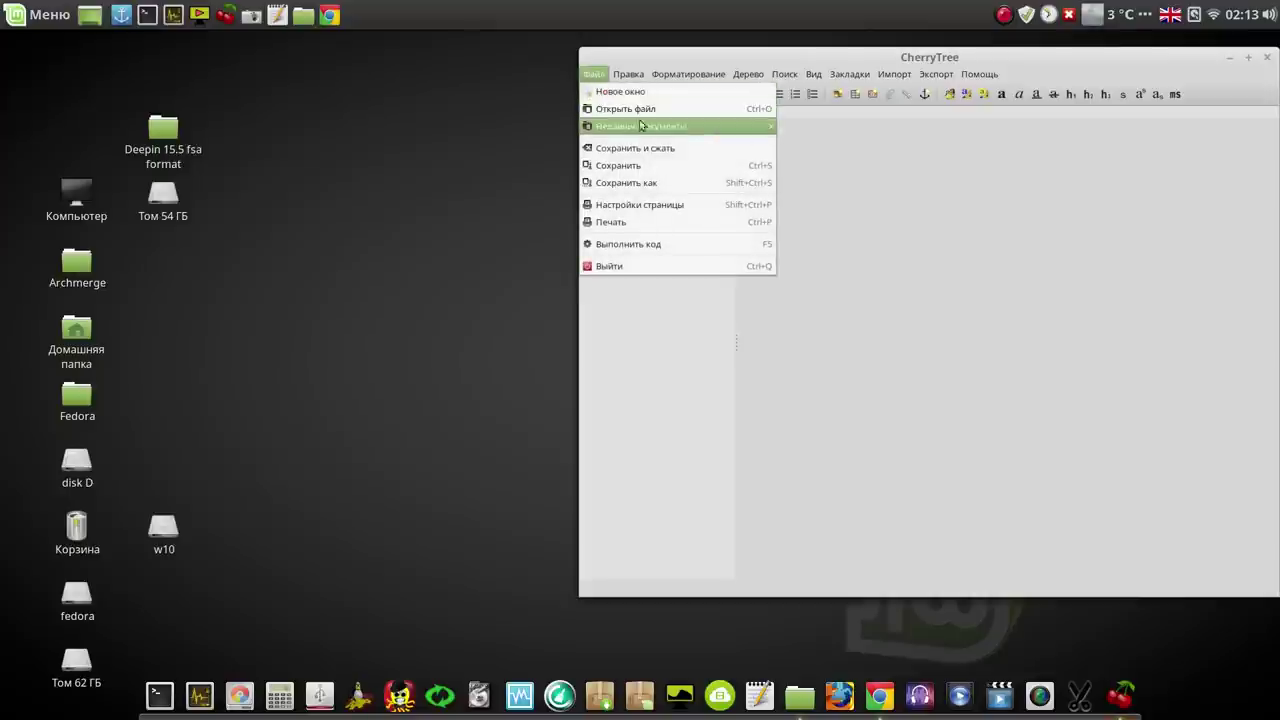
{"action": "mouse_move", "coordinate": [645, 130]}
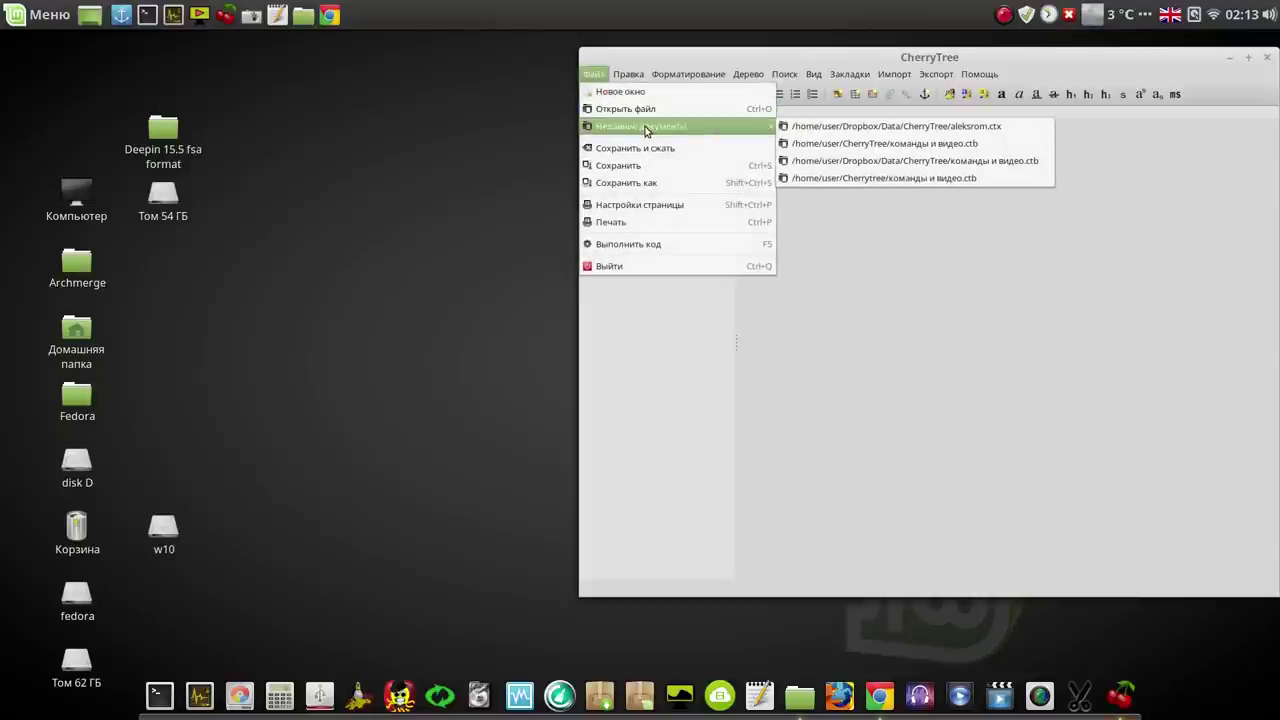
{"action": "left_click", "coordinate": [879, 145]}
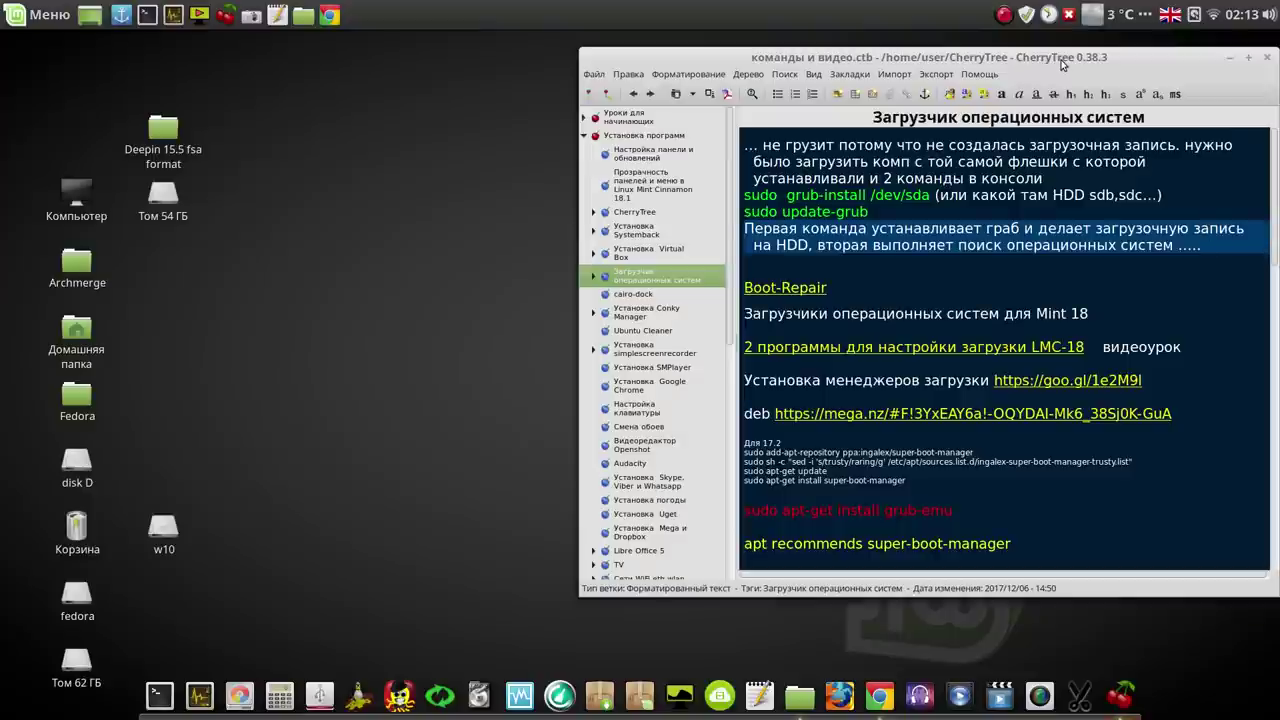
Step: Copy sudo grub-install /dev/sda from the boot loader note and run it in a new terminal placed beside CherryTree
{"action": "left_click", "coordinate": [147, 15]}
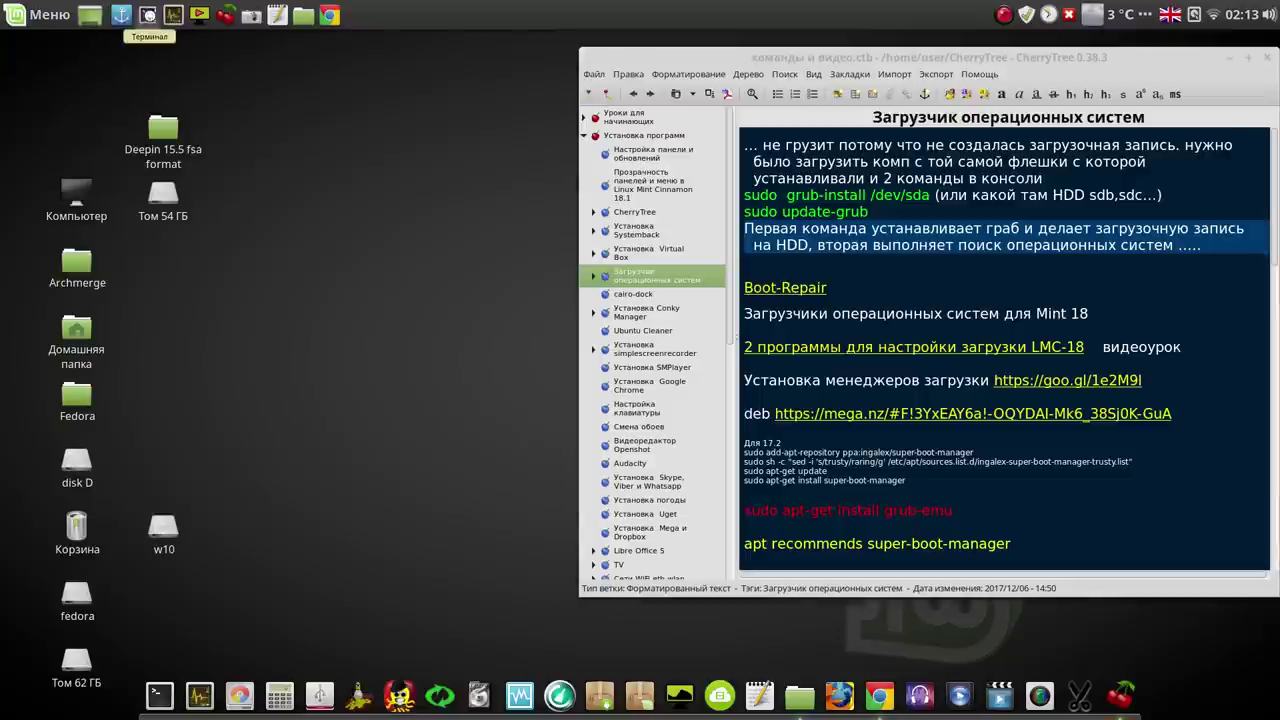
{"action": "left_click_drag", "start_coordinate": [577, 197], "coordinate": [240, 67]}
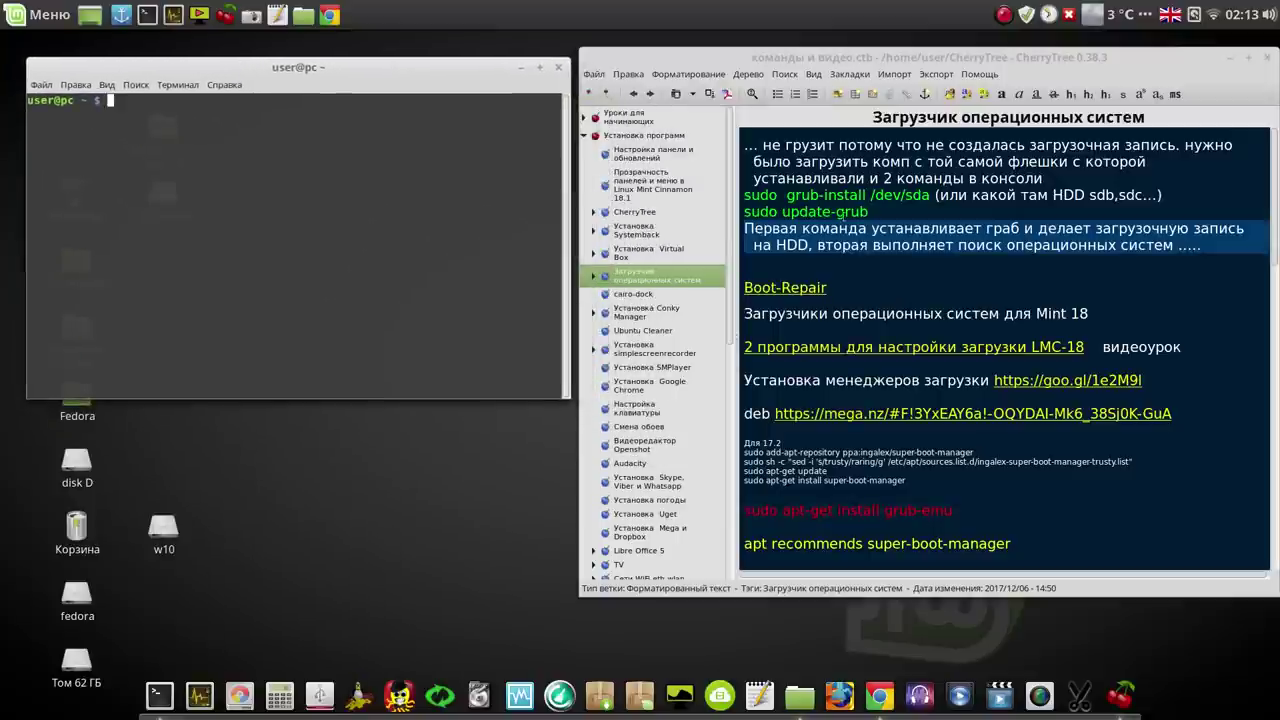
{"action": "left_click", "coordinate": [926, 194]}
{"action": "left_click_drag", "start_coordinate": [929, 194], "coordinate": [741, 196]}
{"action": "middle_click", "coordinate": [271, 193]}
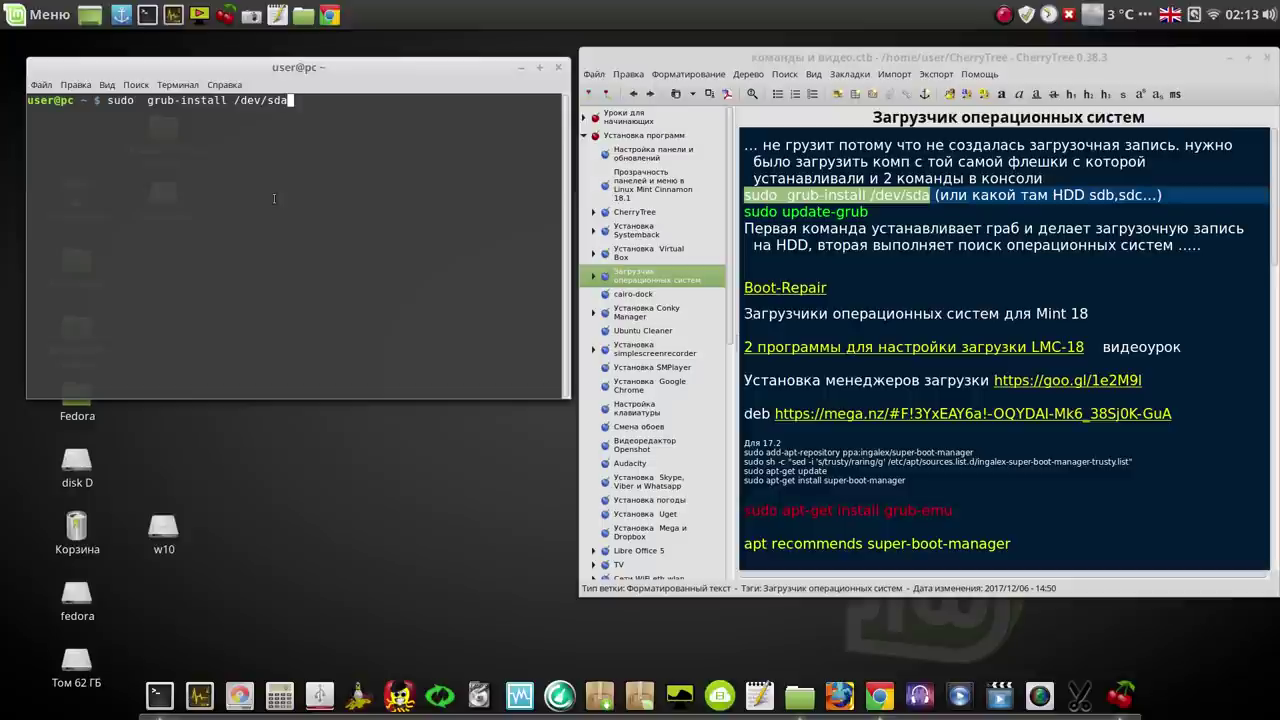
{"action": "key", "text": "Return"}
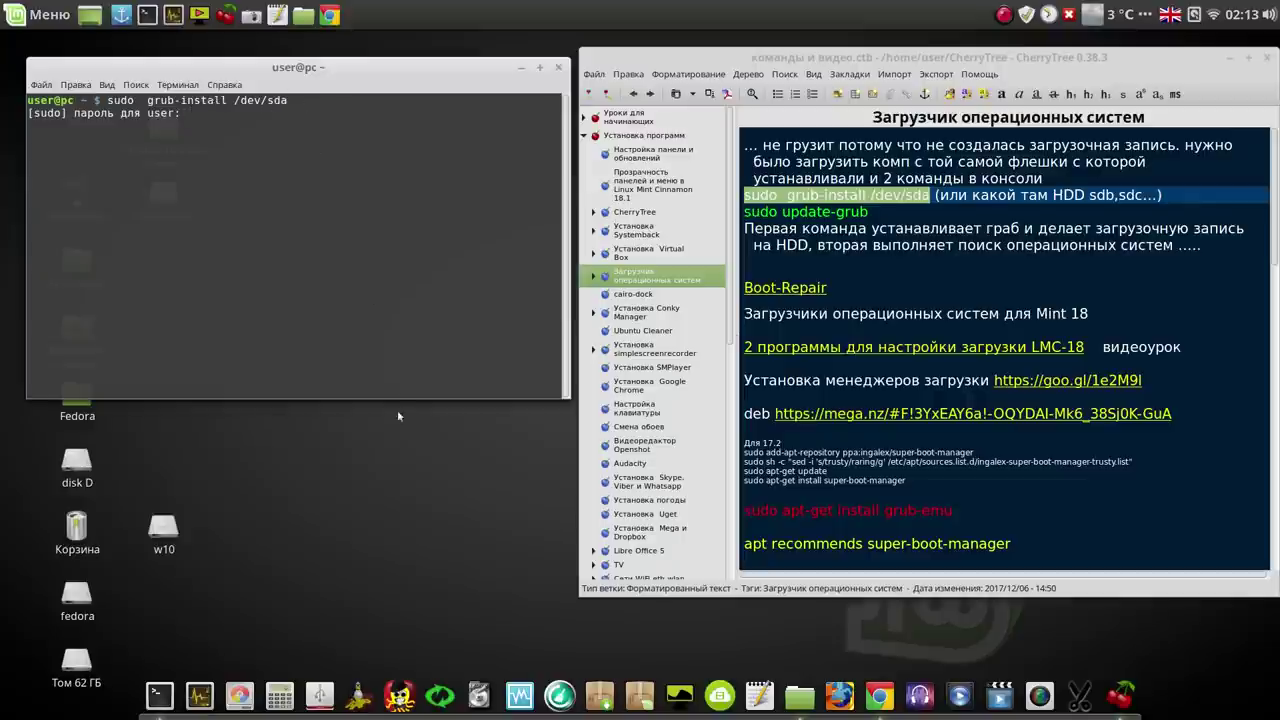
Step: Reopen GParted, authenticating with the administrator password, to check the disk's device name, then close it
{"action": "left_click", "coordinate": [240, 693]}
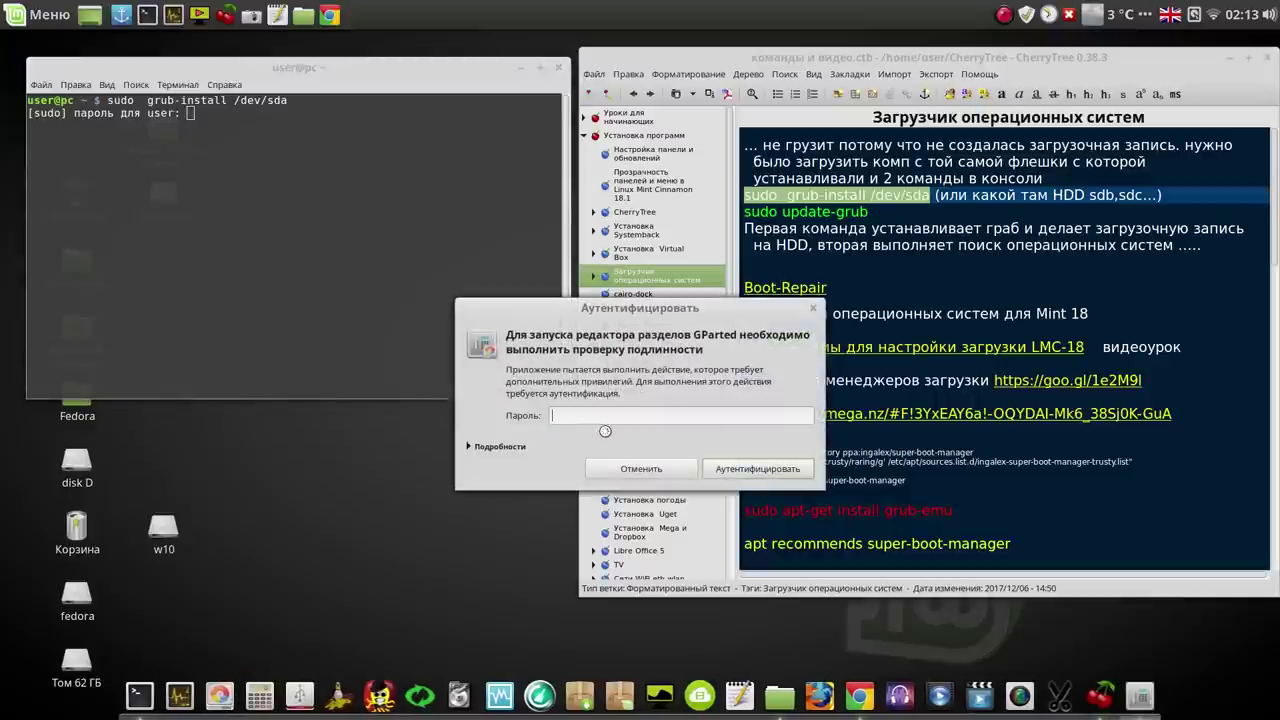
{"action": "key", "text": "Return"}
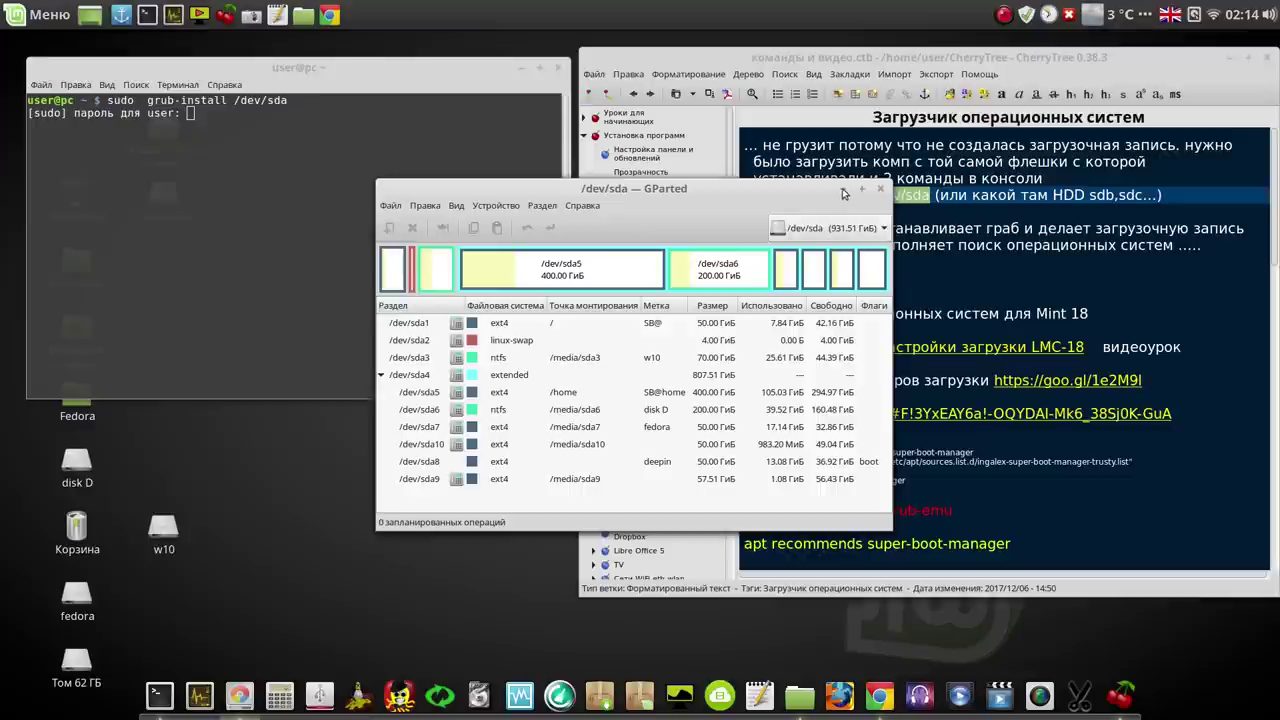
{"action": "left_click", "coordinate": [880, 189]}
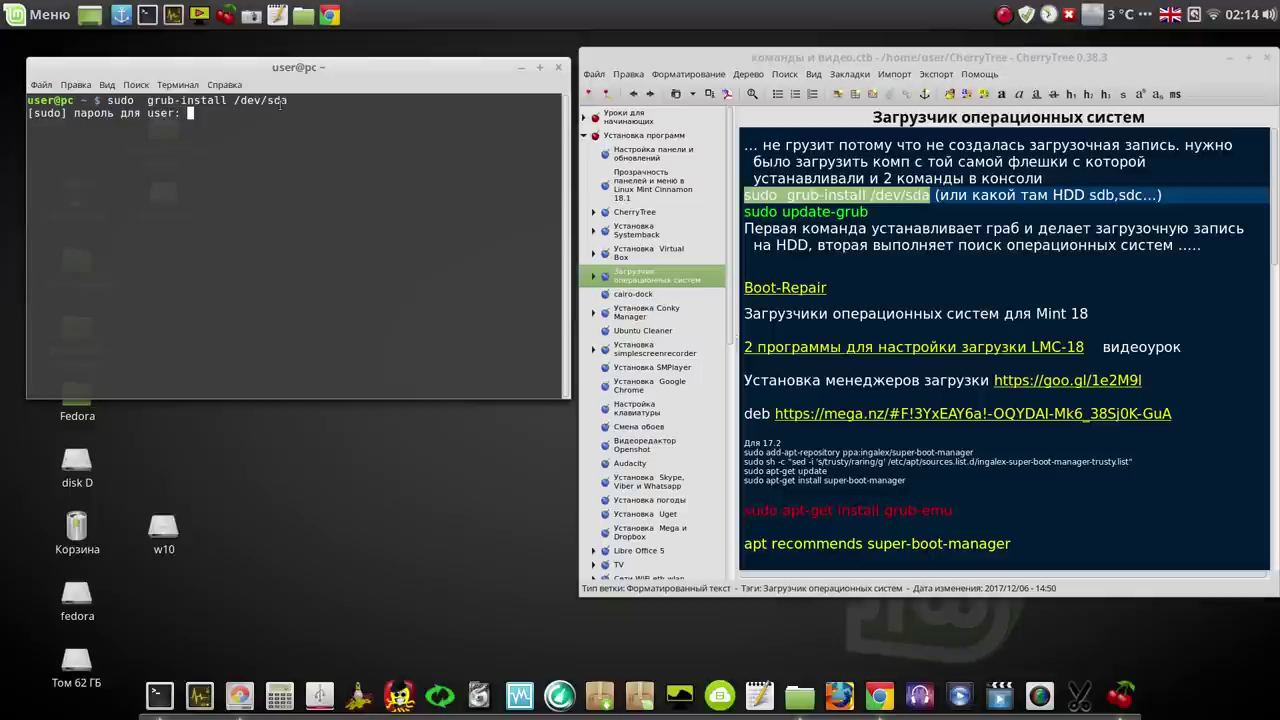
Step: Enter the account password at the terminal's sudo prompt to install GRUB on /dev/sda
{"action": "left_click_drag", "start_coordinate": [281, 101], "coordinate": [290, 100]}
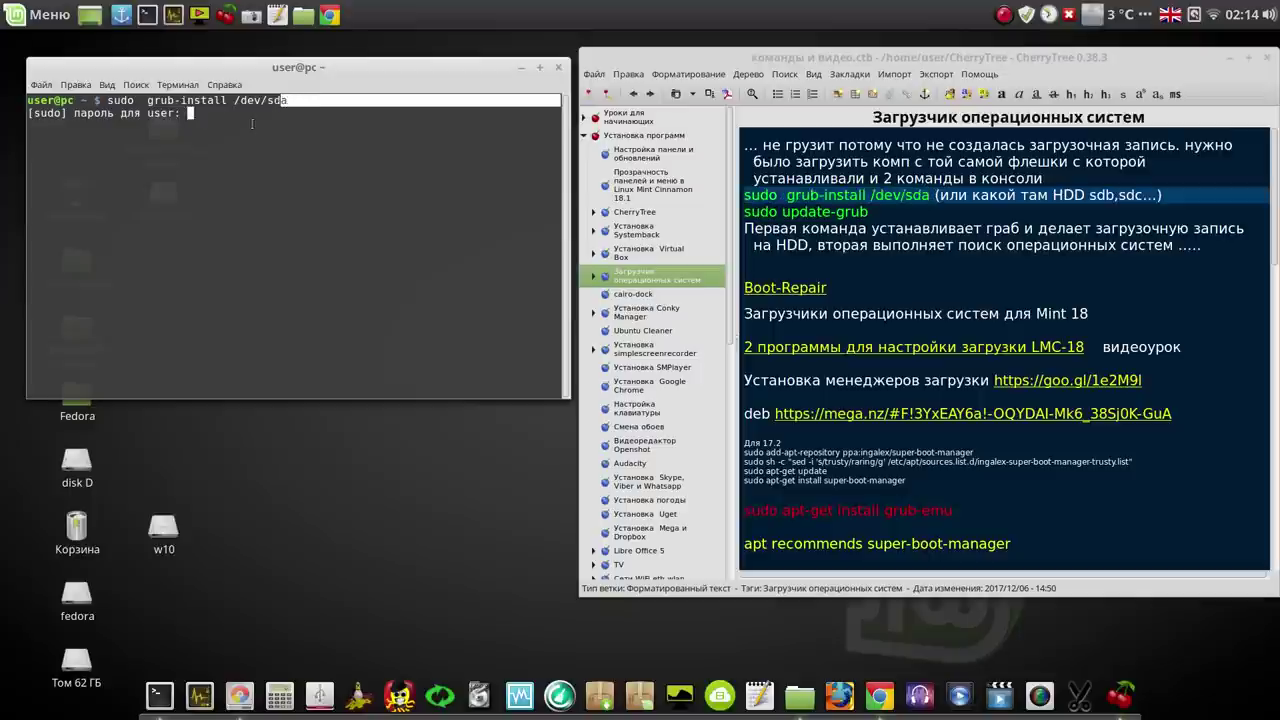
{"action": "left_click", "coordinate": [251, 114]}
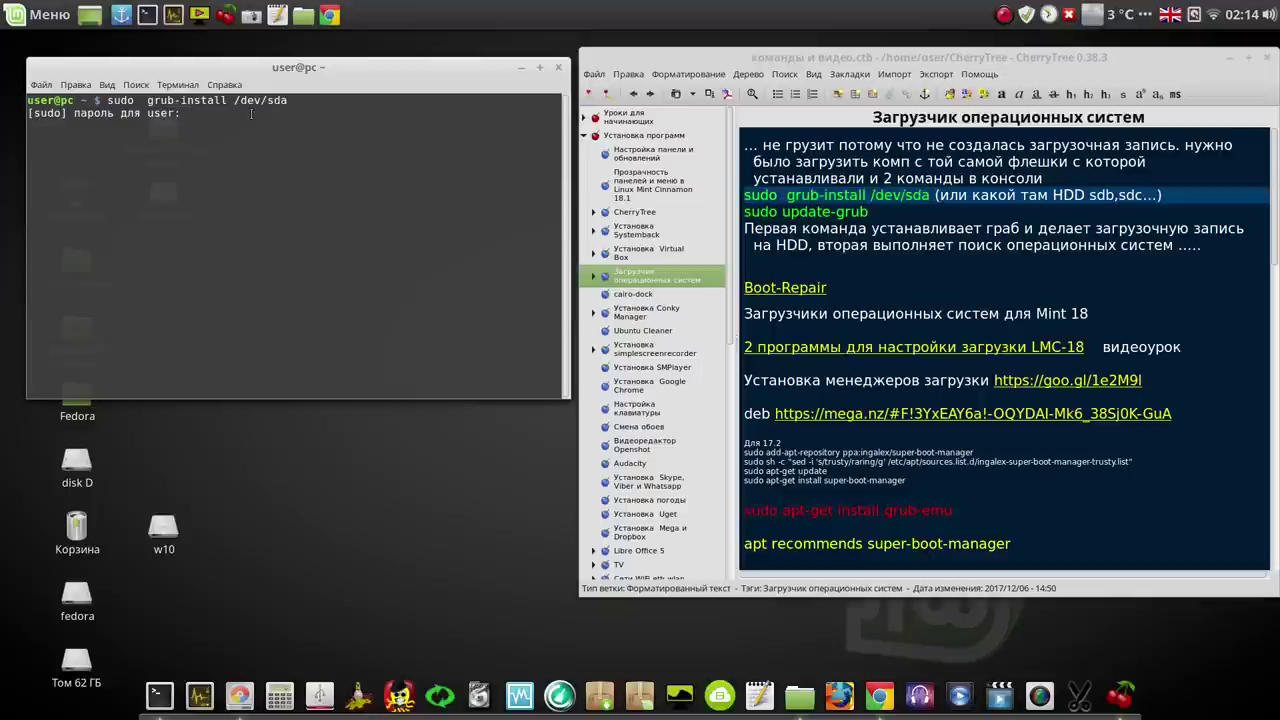
{"action": "key", "text": "Return"}
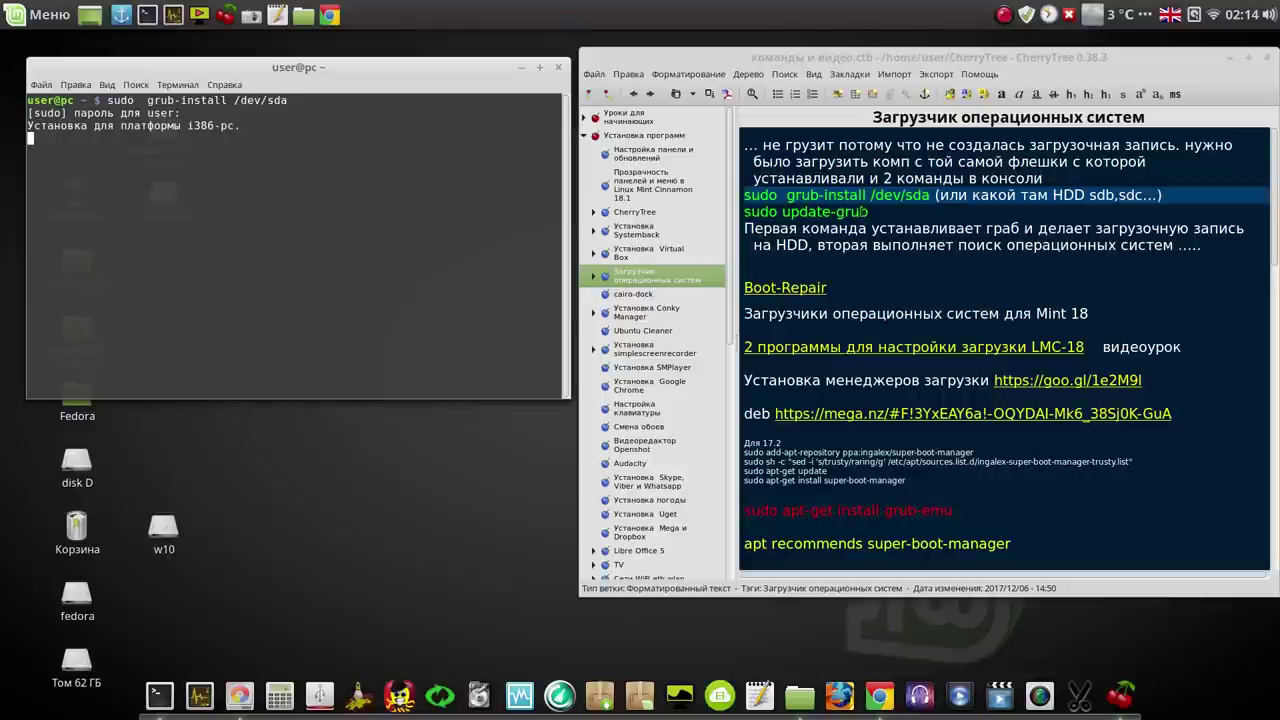
Step: Copy sudo update-grub from the CherryTree note, minimise CherryTree and run the command in the terminal
{"action": "left_click_drag", "start_coordinate": [870, 212], "coordinate": [730, 210]}
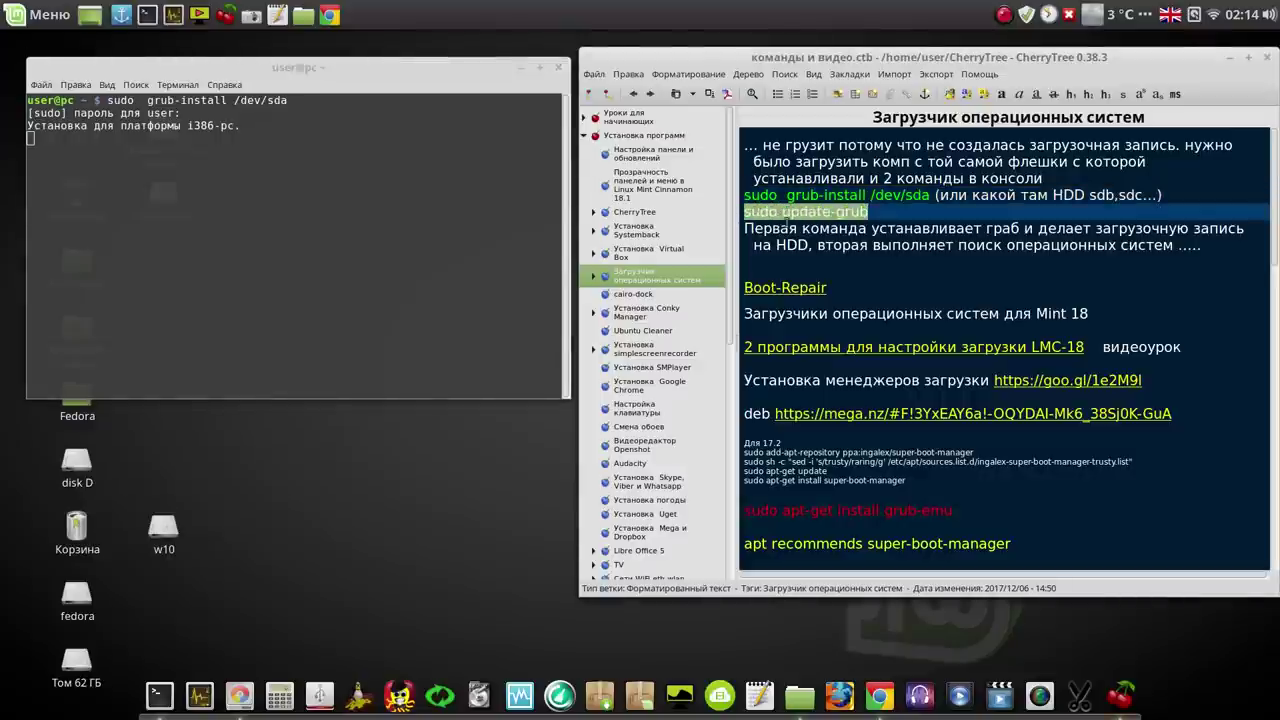
{"action": "right_click", "coordinate": [795, 212]}
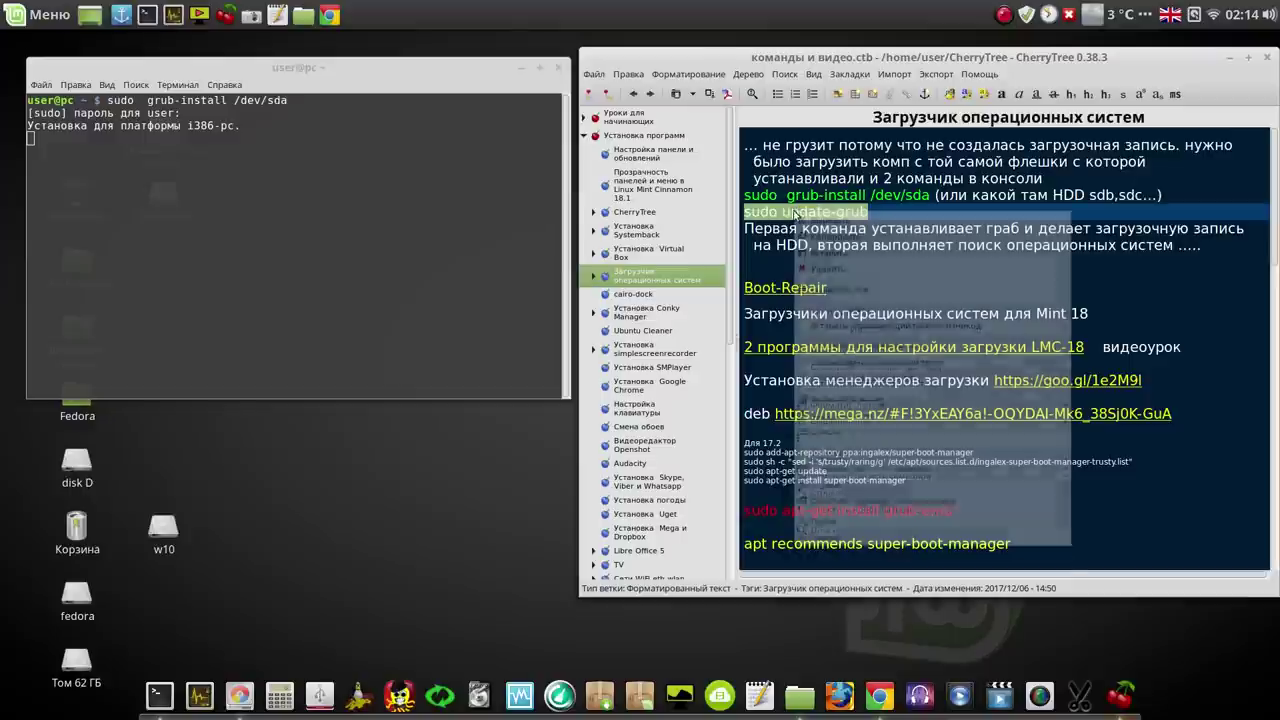
{"action": "left_click", "coordinate": [834, 242]}
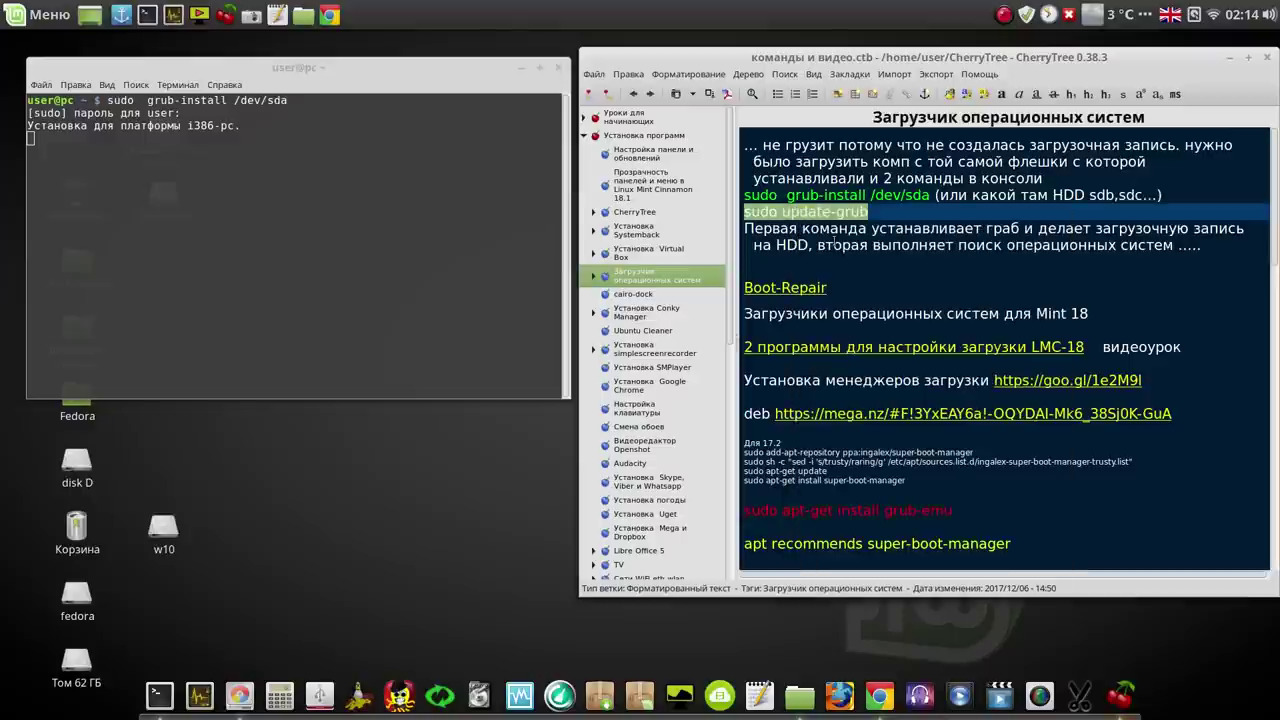
{"action": "left_click", "coordinate": [1232, 62]}
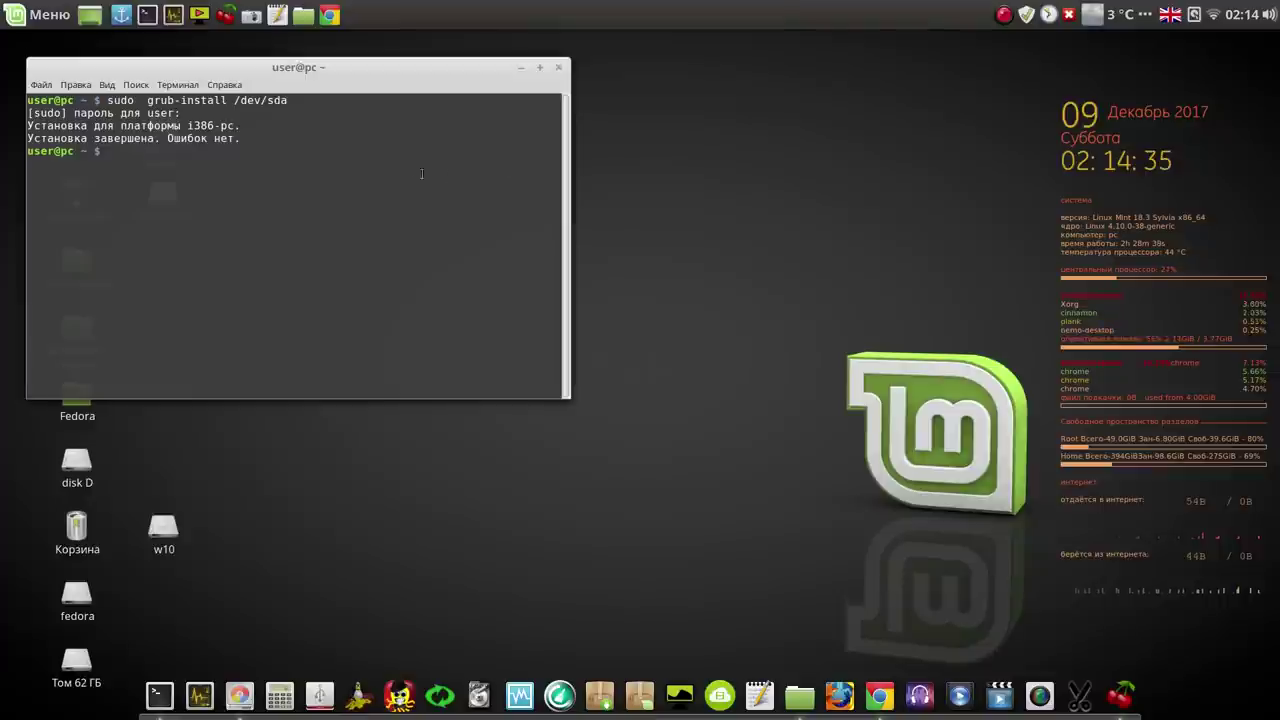
{"action": "right_click", "coordinate": [392, 185]}
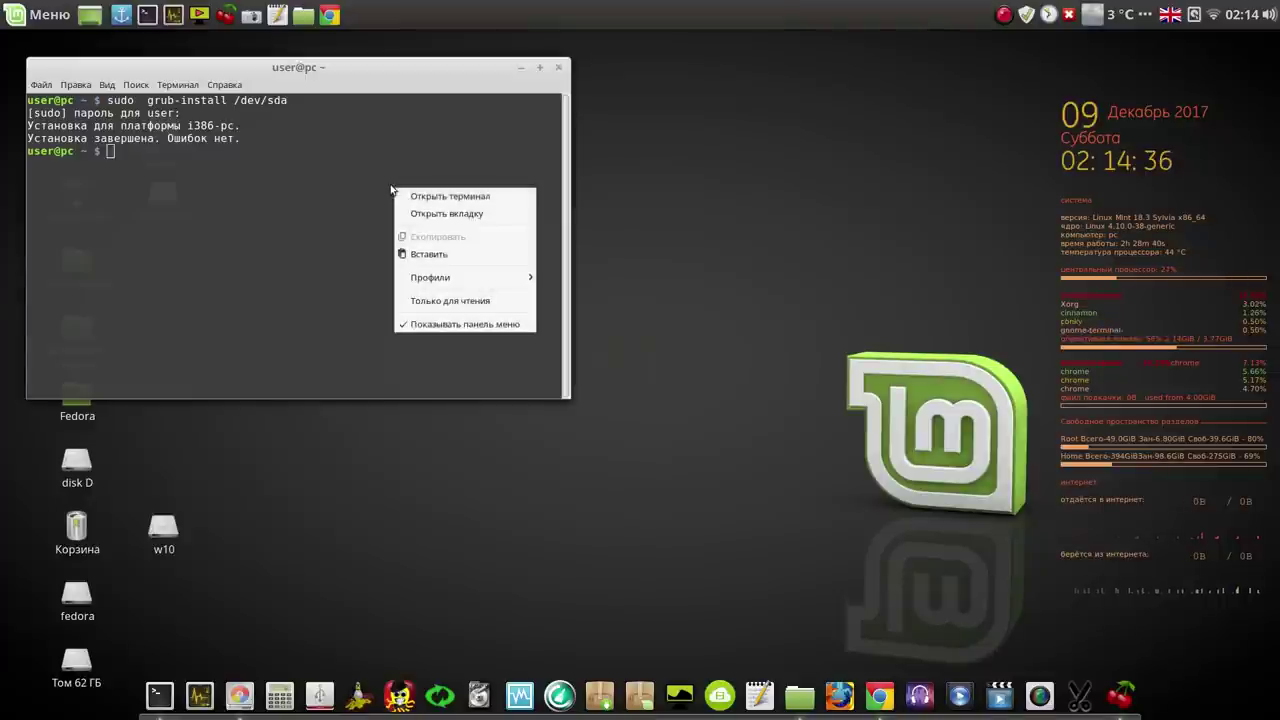
{"action": "left_click", "coordinate": [447, 249]}
{"action": "key", "text": "Return"}
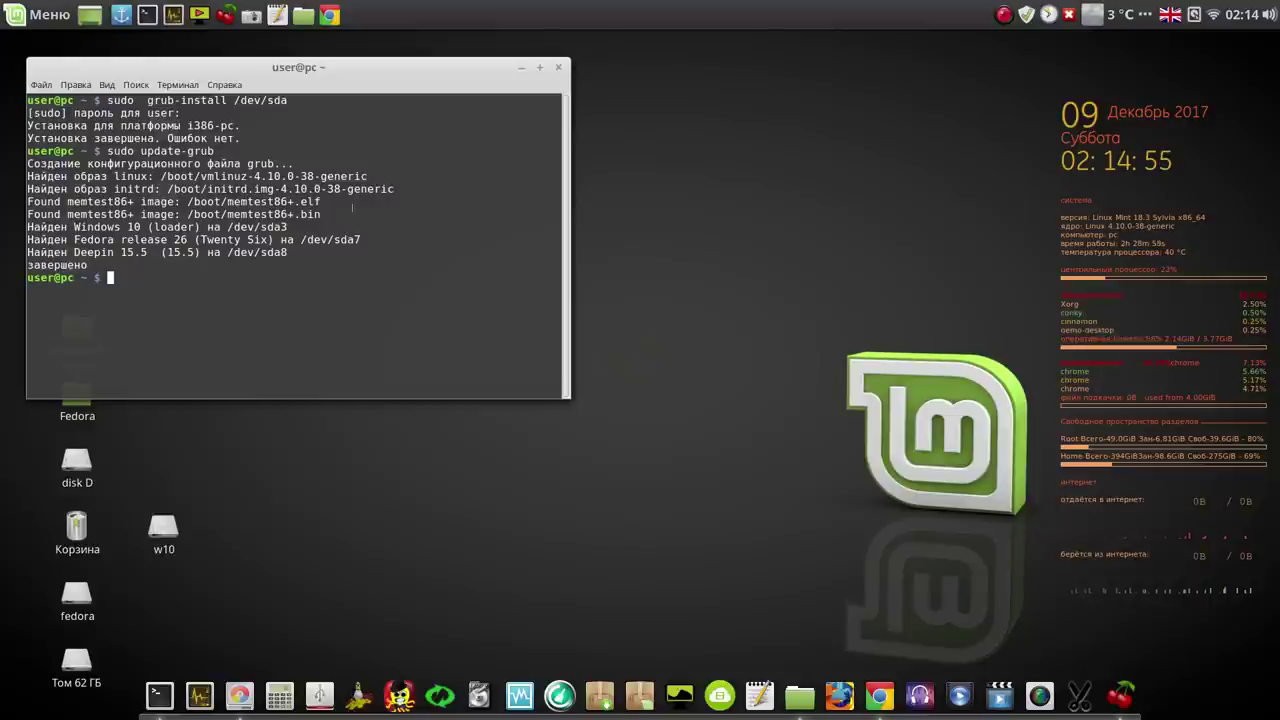
Step: Highlight the Deepin 15.5 line in the update-grub output, close the terminal and pause the screen recording
{"action": "left_click_drag", "start_coordinate": [286, 252], "coordinate": [162, 252]}
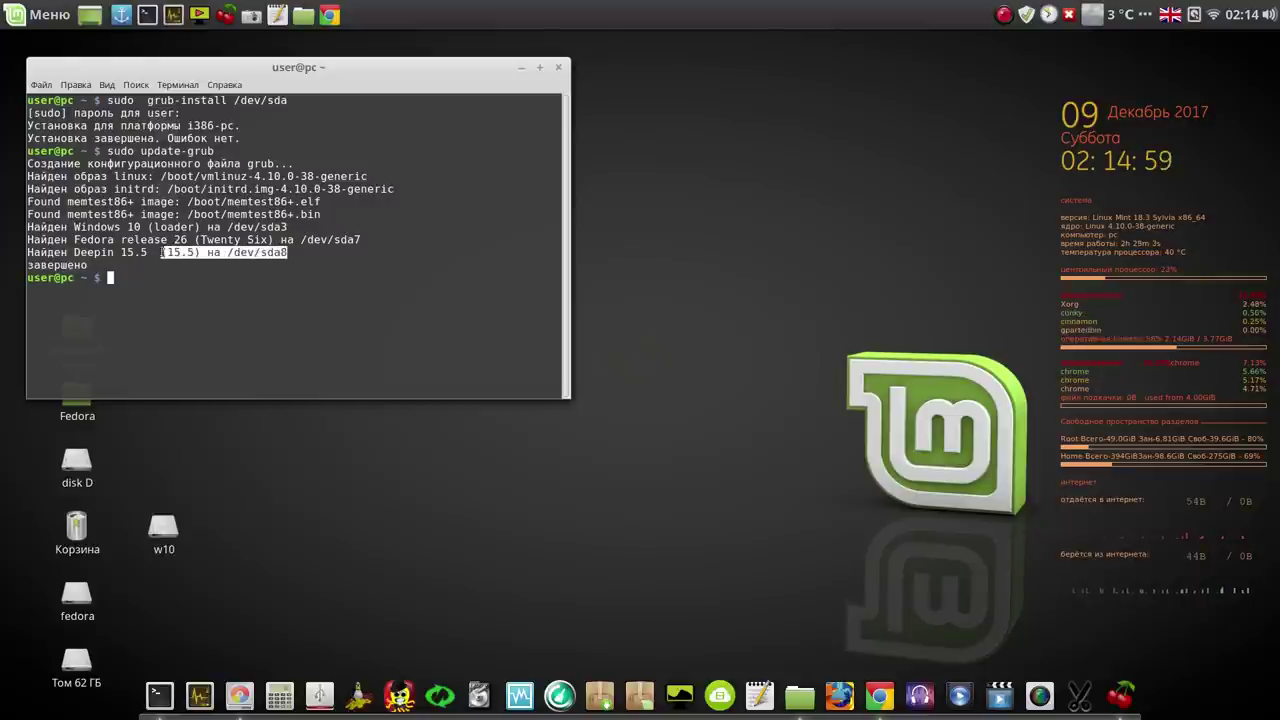
{"action": "left_click_drag", "start_coordinate": [162, 252], "coordinate": [27, 252]}
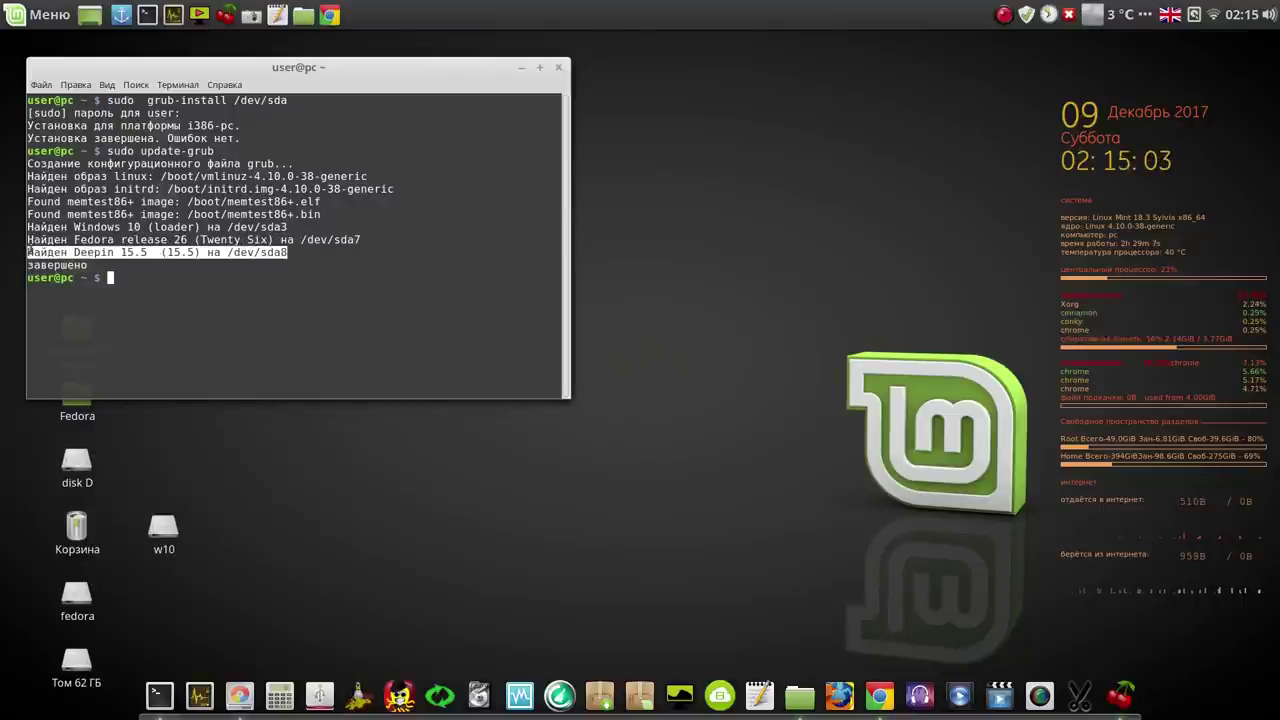
{"action": "left_click", "coordinate": [560, 68]}
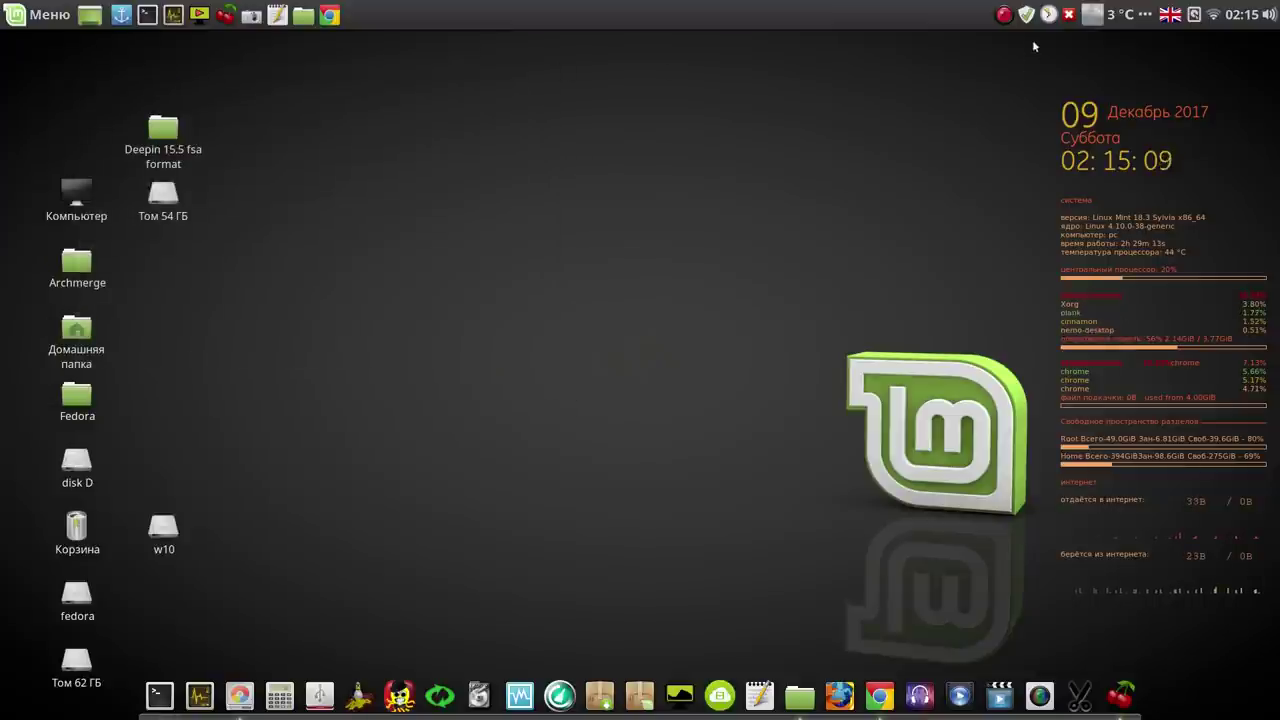
{"action": "left_click", "coordinate": [1005, 14]}
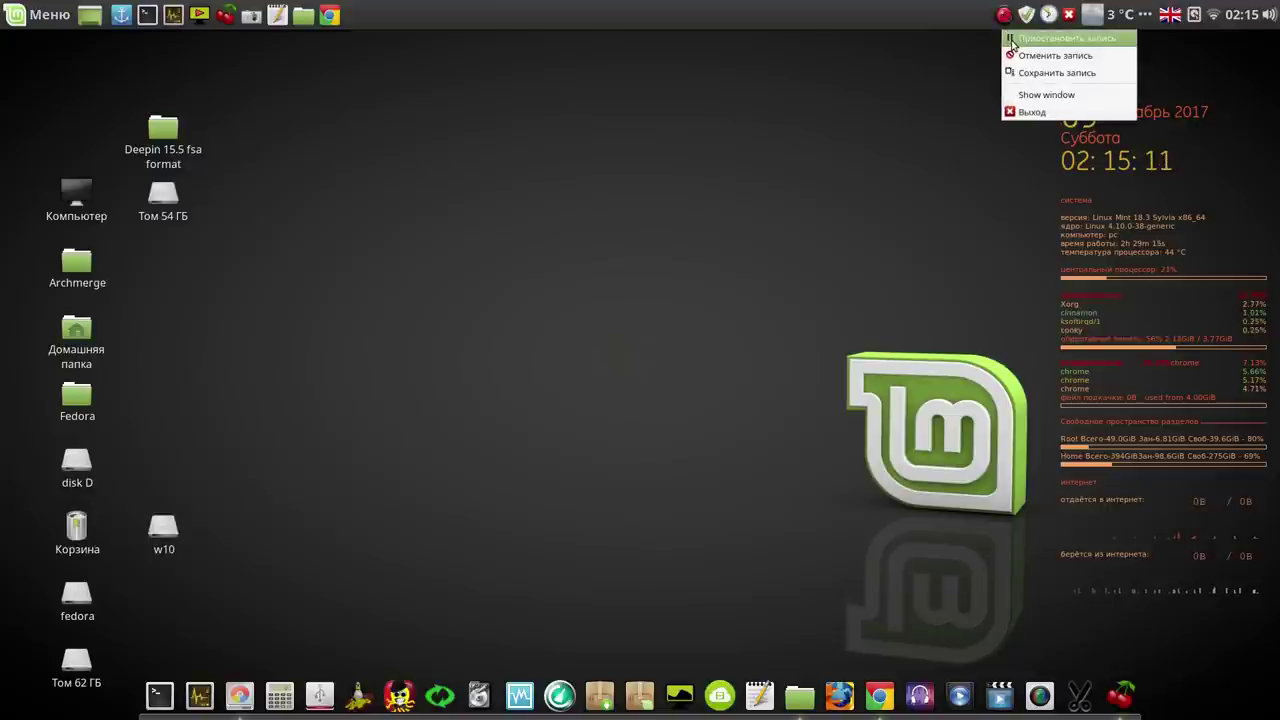
{"action": "left_click", "coordinate": [1030, 37]}
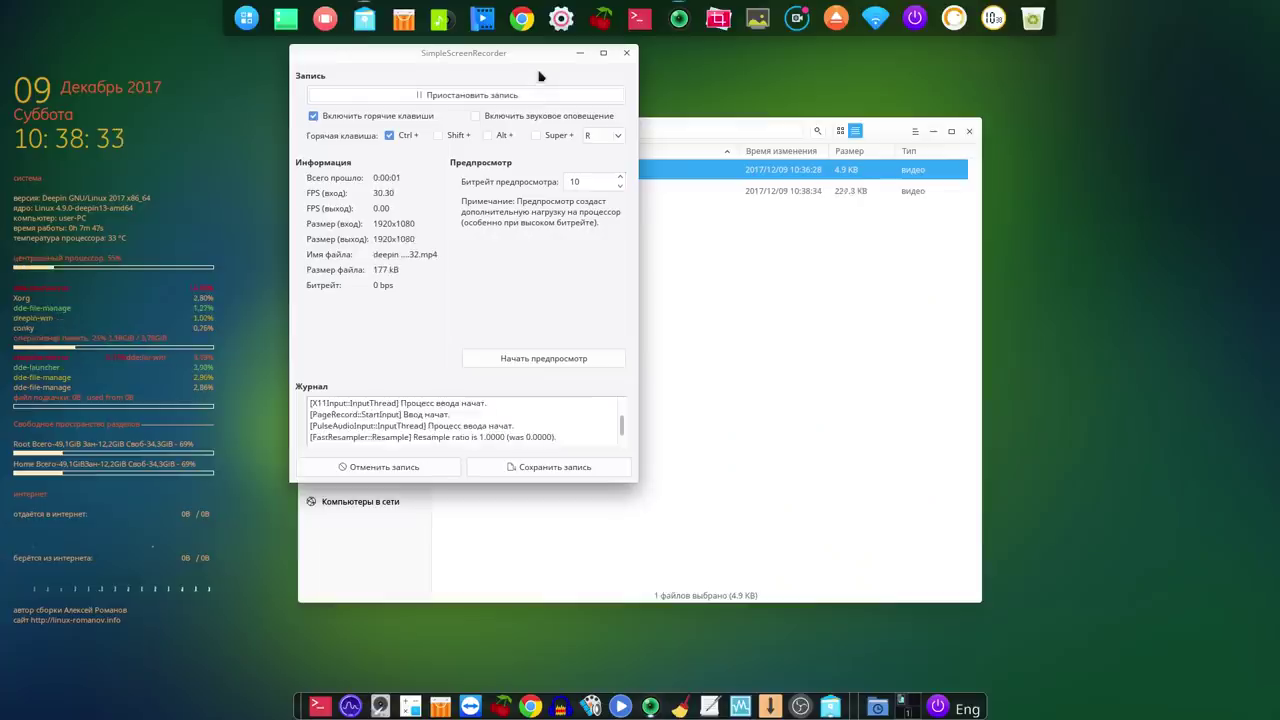
Step: Clear the Deepin desktop by minimising the file manager and moving SimpleScreenRecorder aside, and pause the recording
{"action": "left_click", "coordinate": [933, 131]}
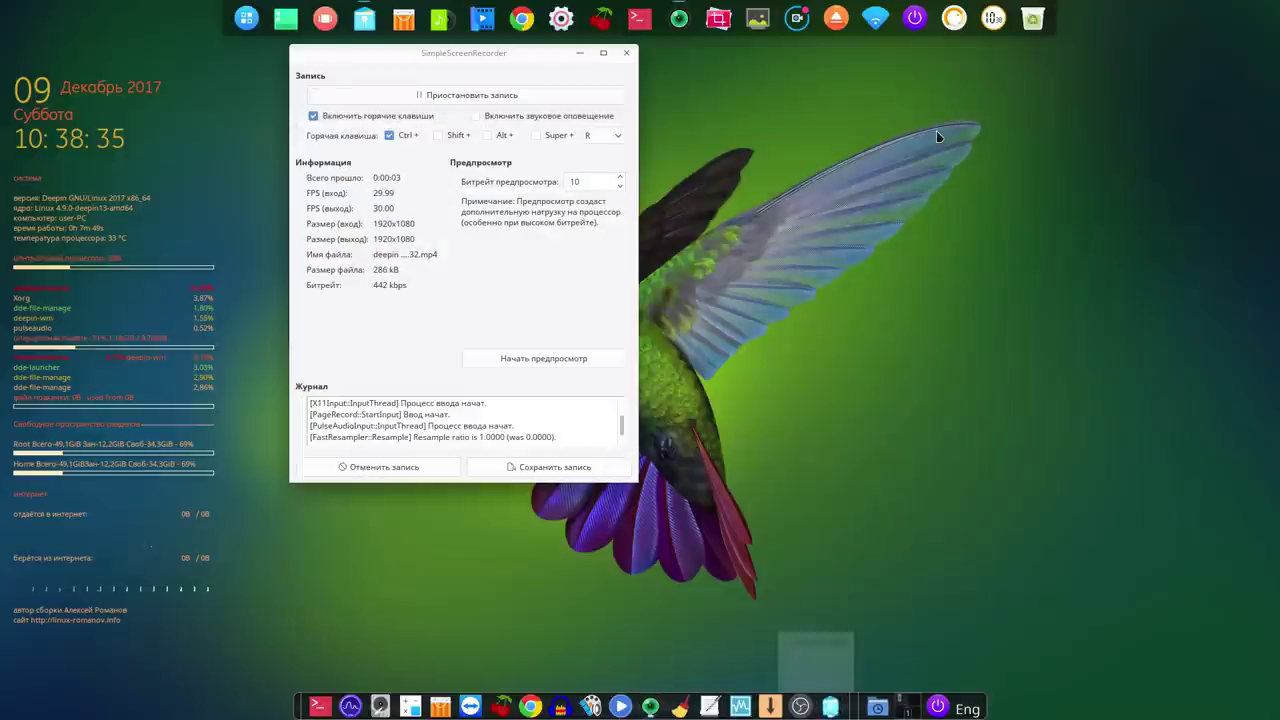
{"action": "left_click_drag", "start_coordinate": [565, 53], "coordinate": [972, 106]}
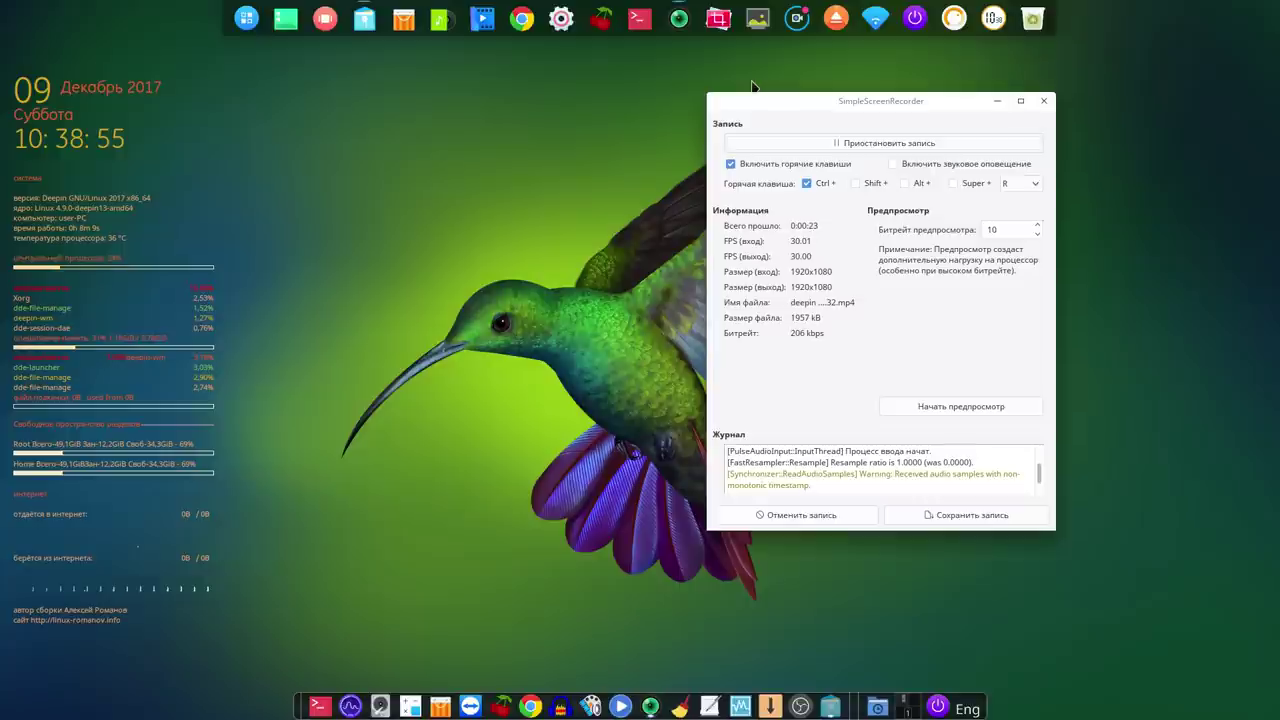
{"action": "left_click", "coordinate": [900, 146]}
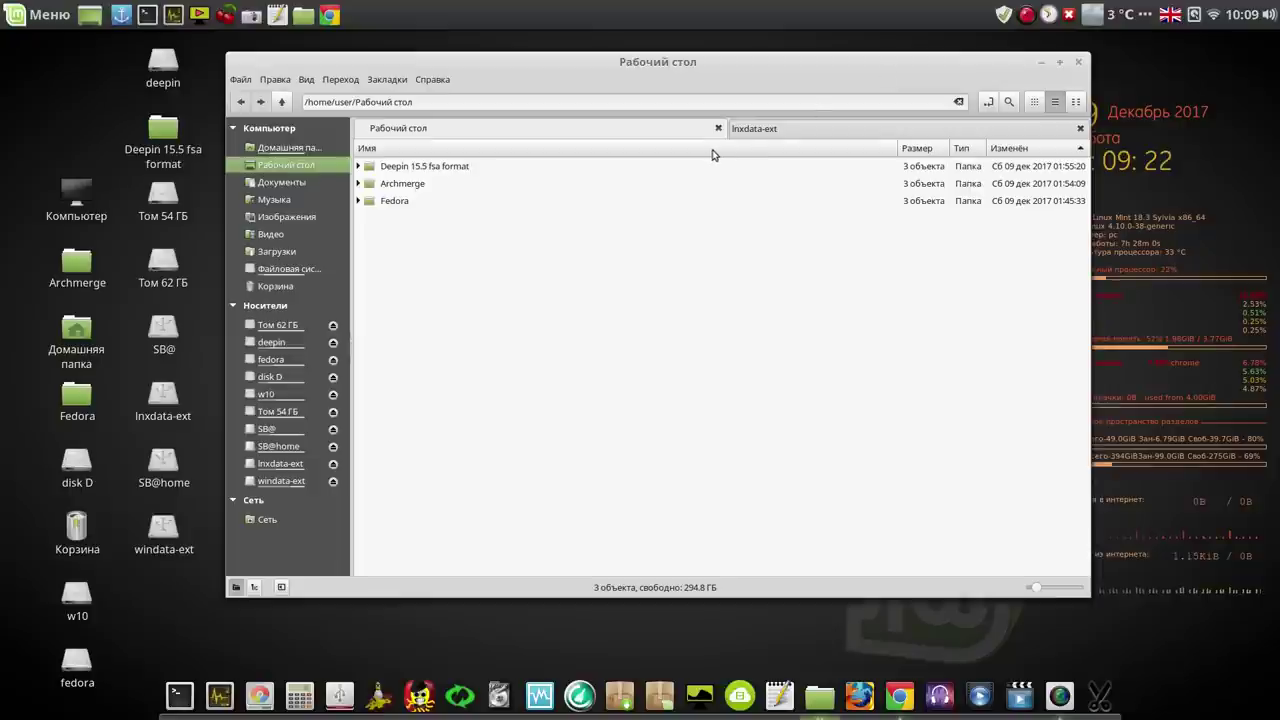
Step: Select the Deepin 15.5 fsa format, Archmerge and Fedora folders in the Рабочий стол folder and copy them
{"action": "left_click", "coordinate": [445, 168]}
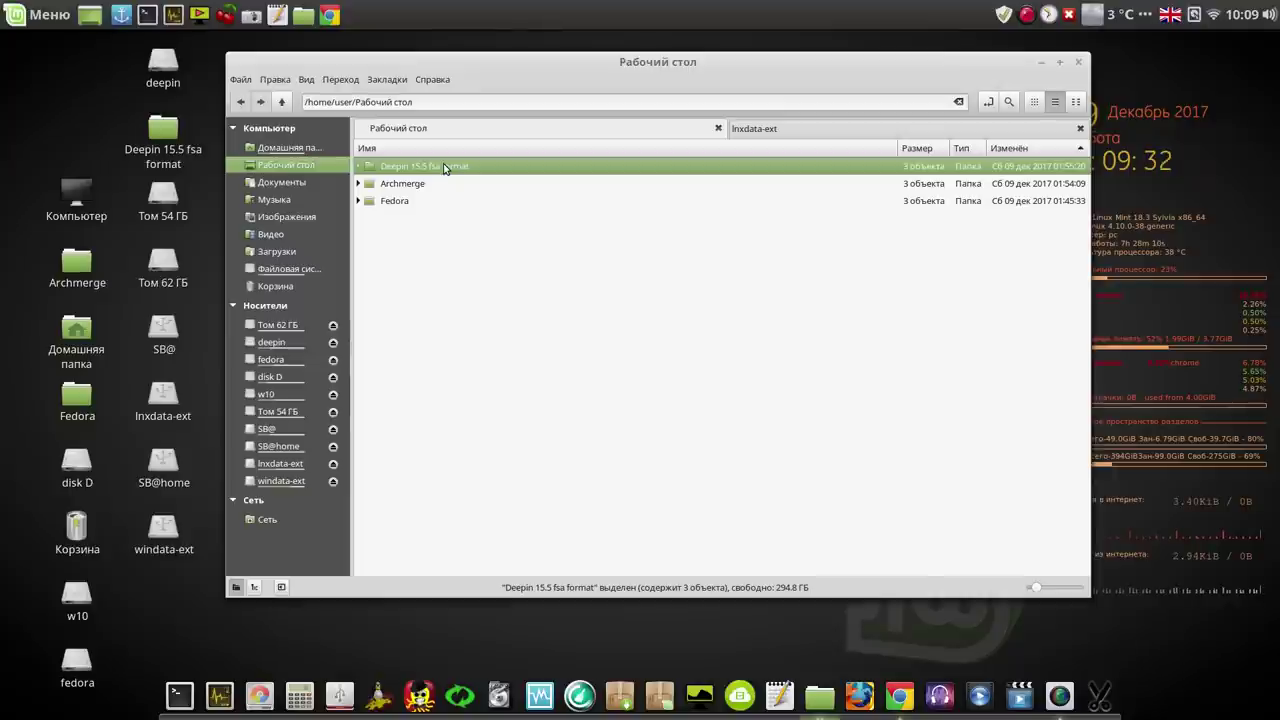
{"action": "key", "text": "shift+Down"}
{"action": "key", "text": "shift+Down"}
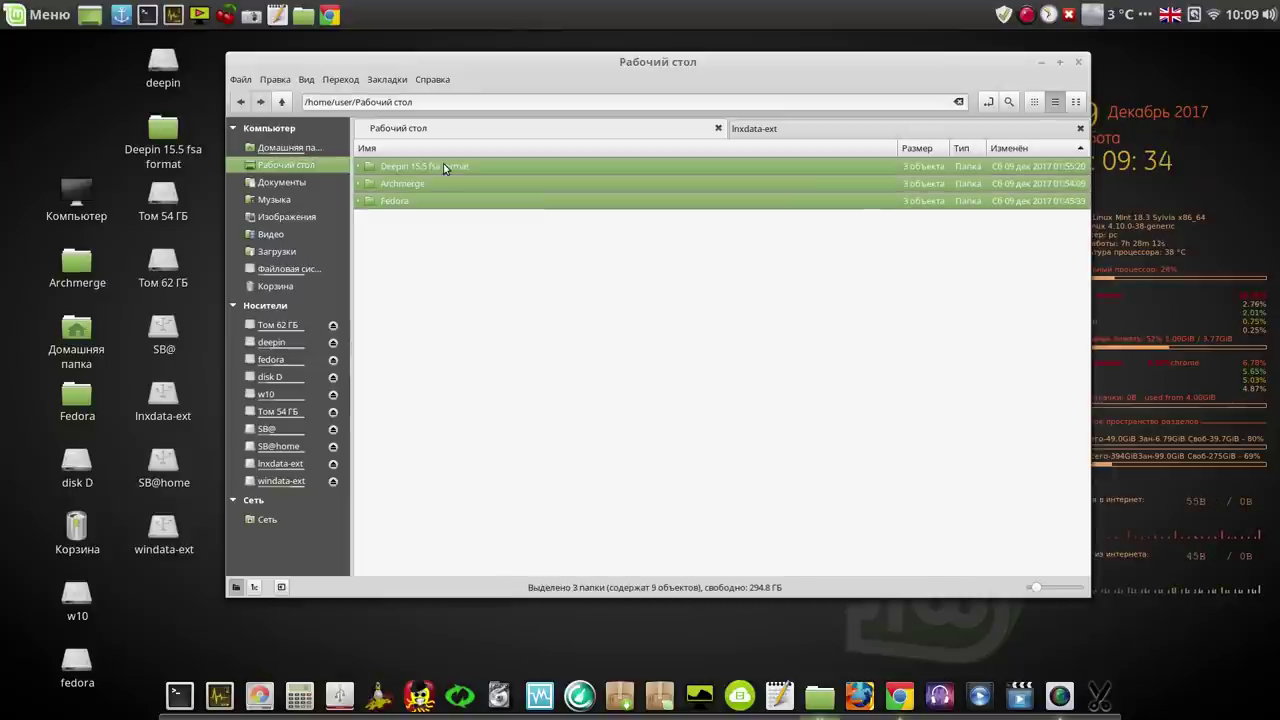
{"action": "right_click", "coordinate": [509, 172]}
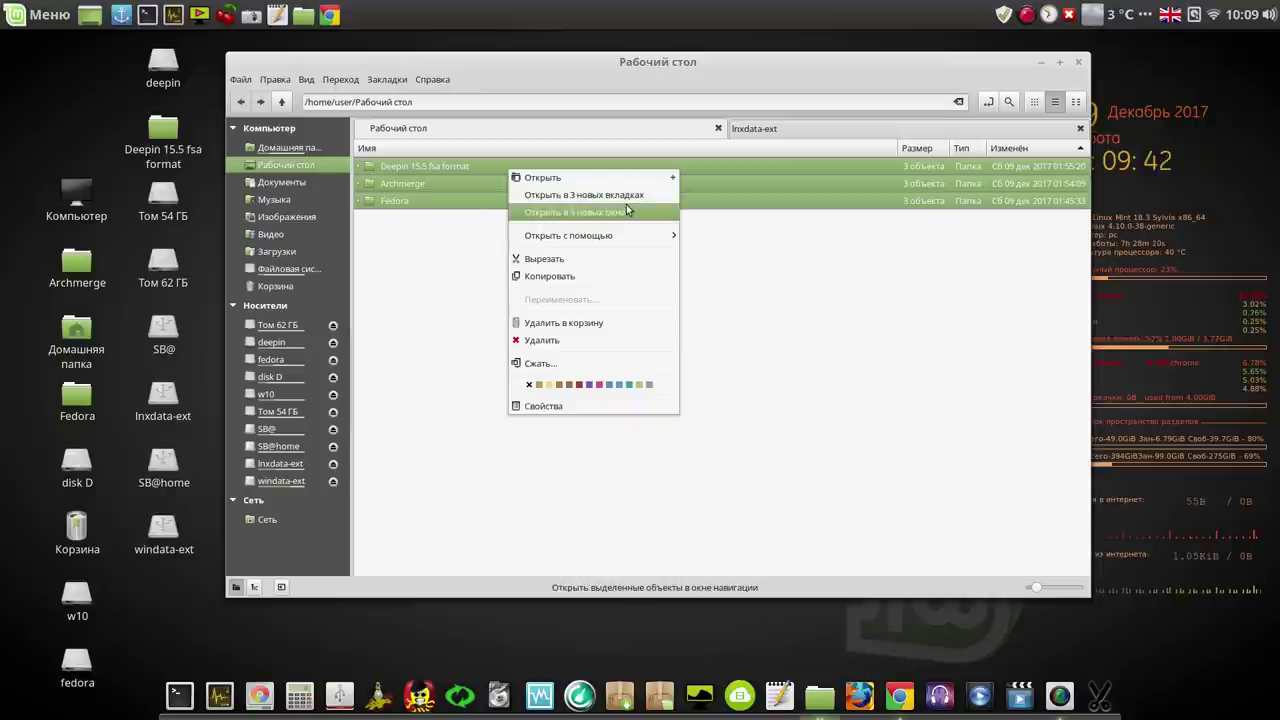
{"action": "left_click", "coordinate": [571, 273]}
Step: Open lnxdata-ext as root with the account password, paste the copied folders there and pause the screen recording
{"action": "left_click", "coordinate": [822, 134]}
{"action": "right_click", "coordinate": [538, 238]}
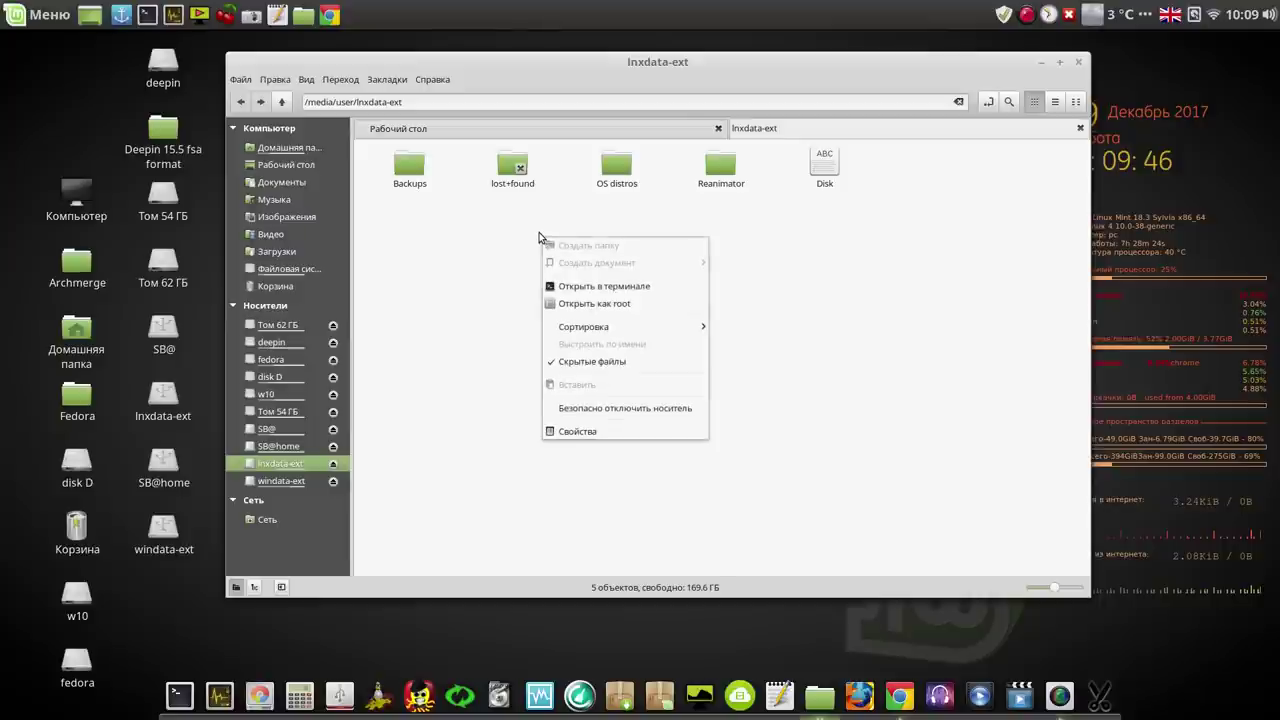
{"action": "left_click", "coordinate": [617, 305]}
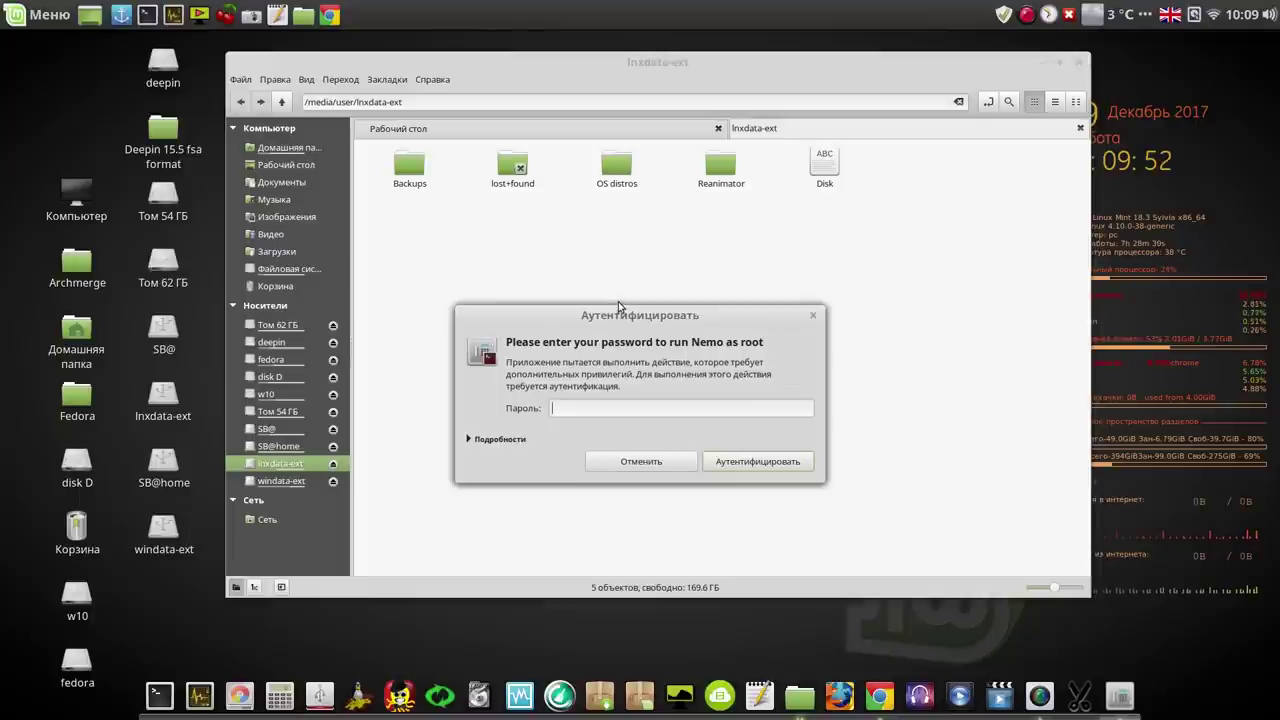
{"action": "type", "text": "1"}
{"action": "left_click", "coordinate": [736, 459]}
{"action": "right_click", "coordinate": [642, 344]}
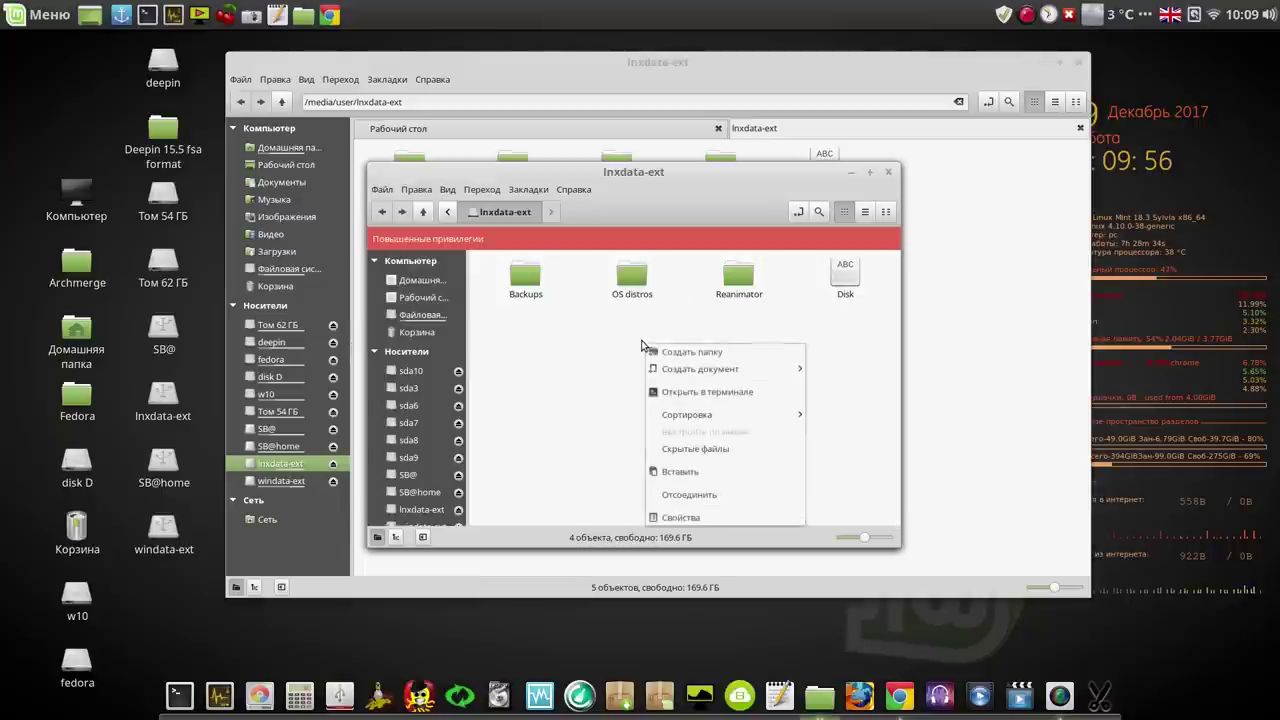
{"action": "left_click", "coordinate": [693, 482]}
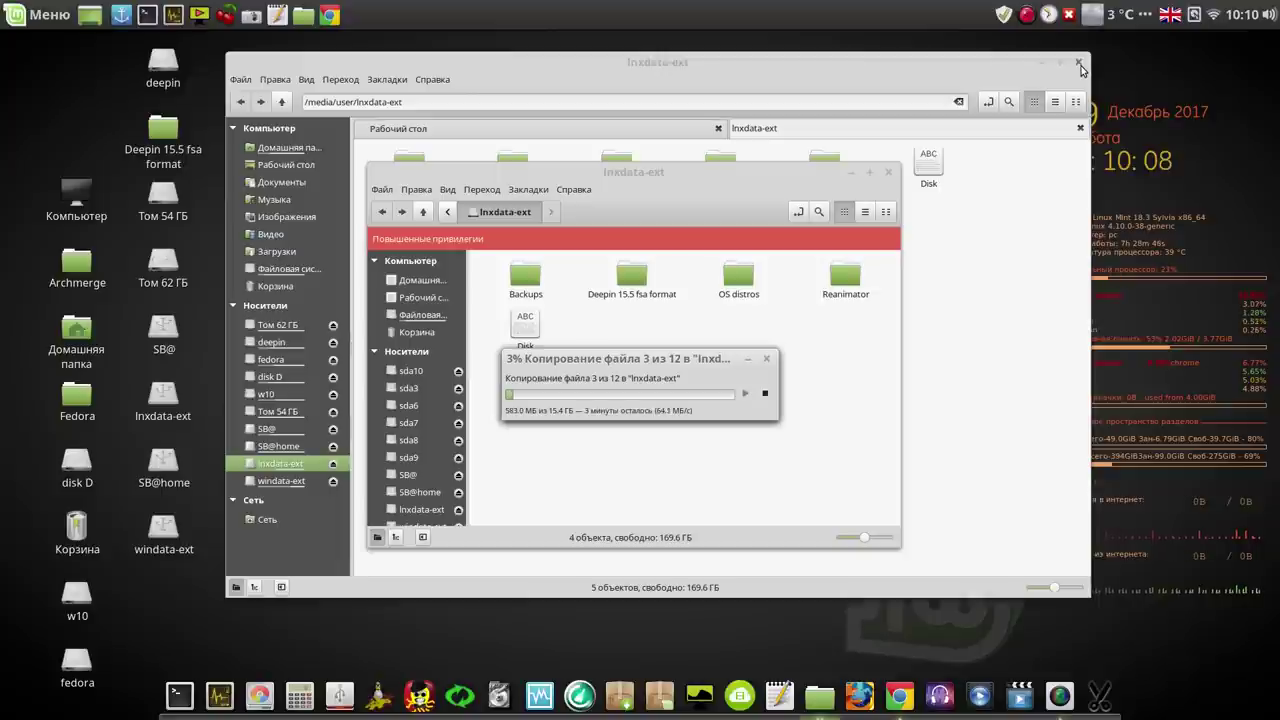
{"action": "left_click", "coordinate": [1027, 15]}
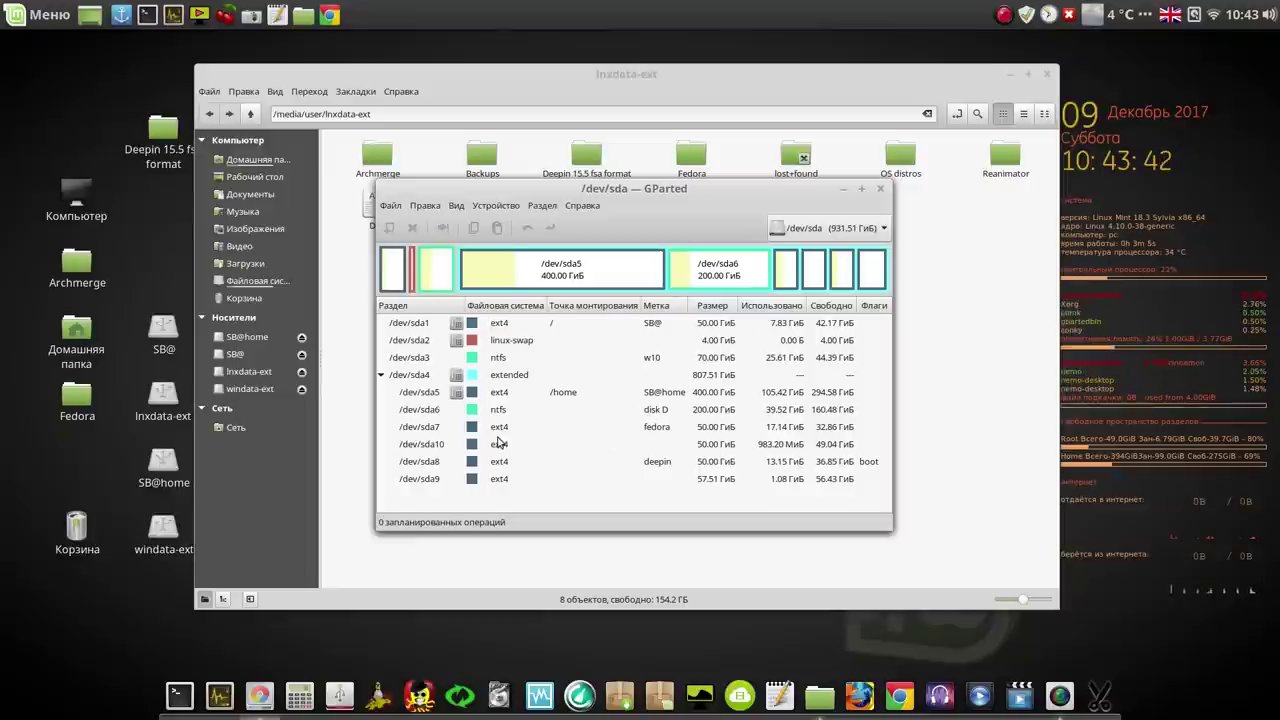
Step: Examine the deepin, fedora and /dev/sda9 partitions in GParted, then minimise it
{"action": "left_click", "coordinate": [667, 463]}
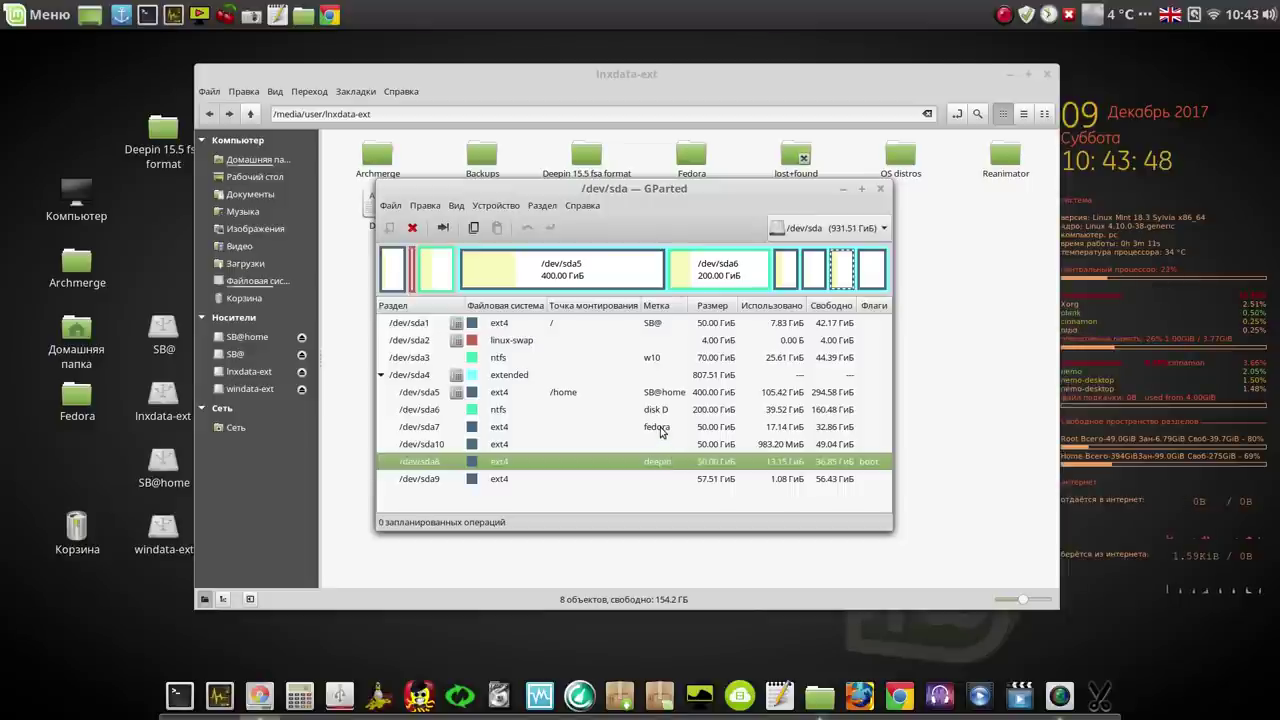
{"action": "left_click", "coordinate": [660, 428]}
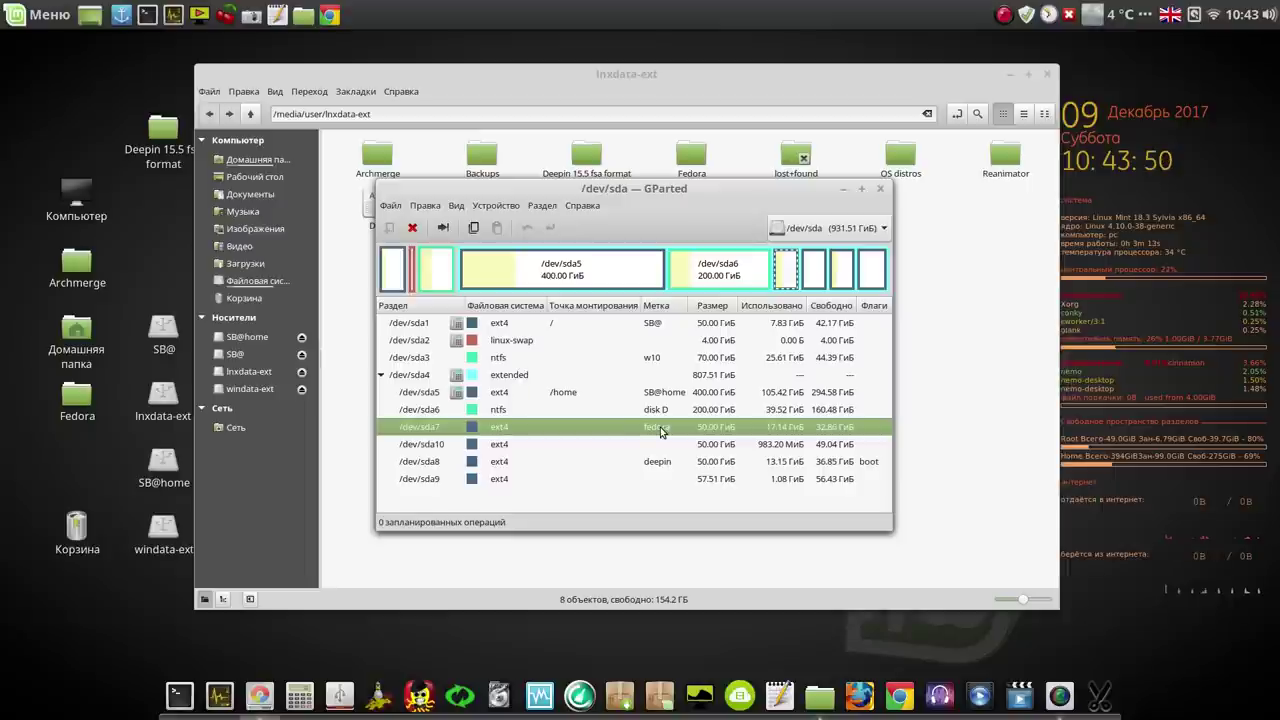
{"action": "left_click", "coordinate": [507, 479]}
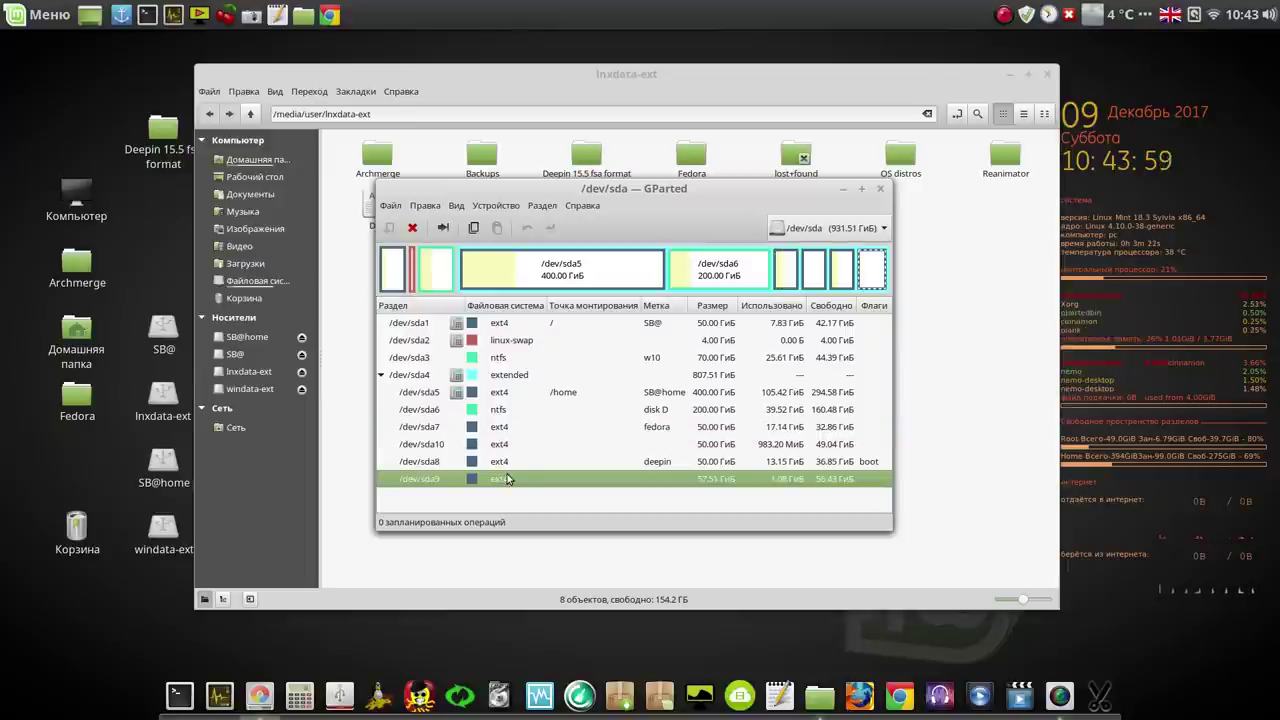
{"action": "left_click", "coordinate": [845, 192]}
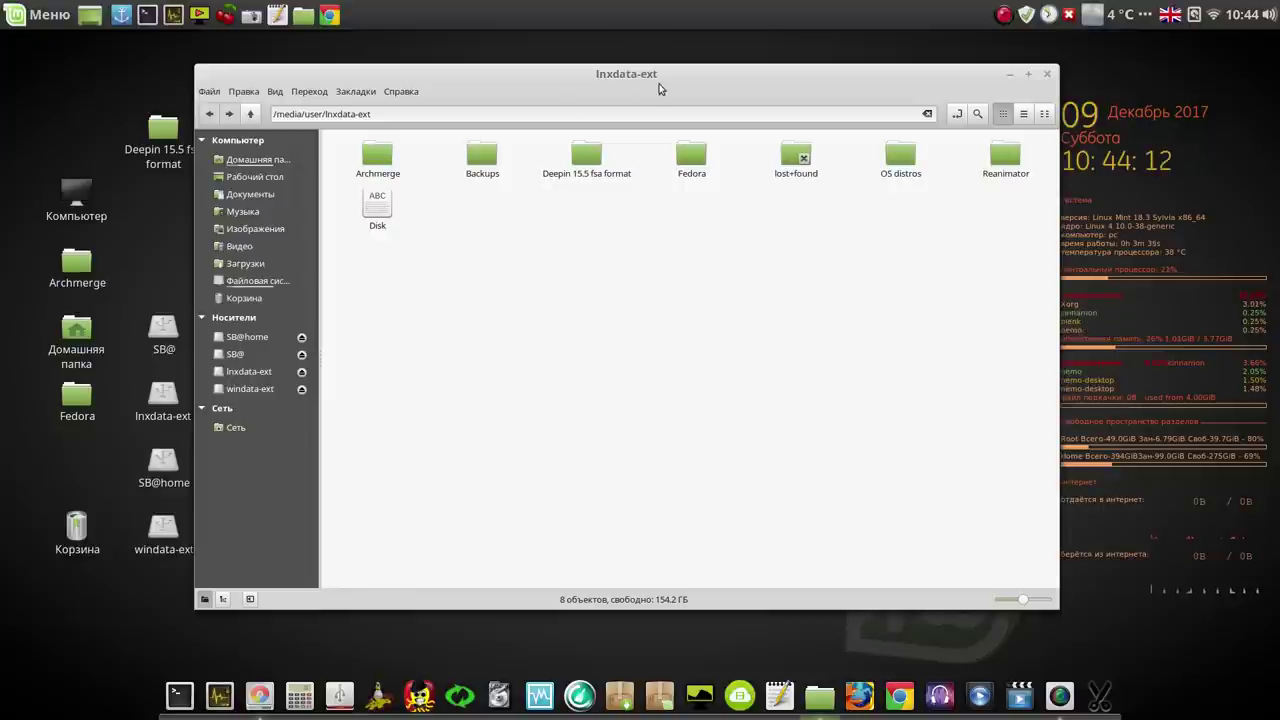
Step: Check archmerge-1-5-12-2017.fsa in the Archmerge folder on lnxdata-ext in list view, then minimise the file manager
{"action": "double_click", "coordinate": [377, 160]}
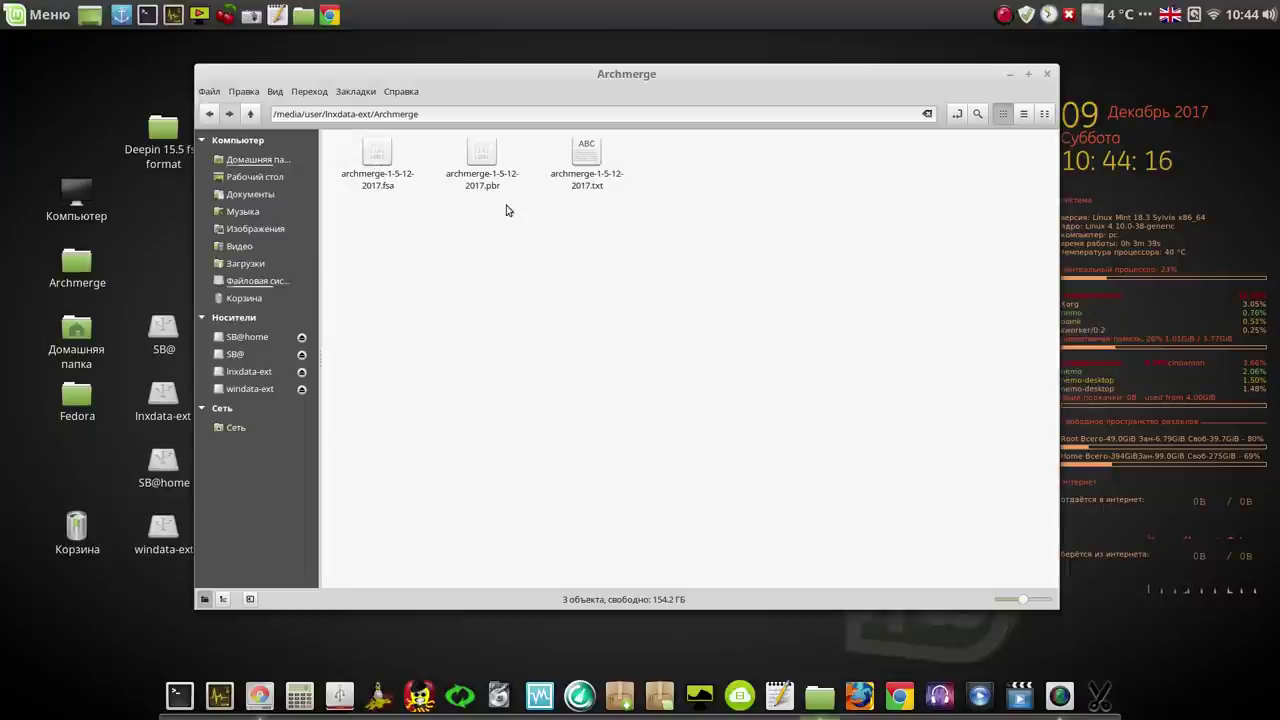
{"action": "left_click", "coordinate": [1023, 113]}
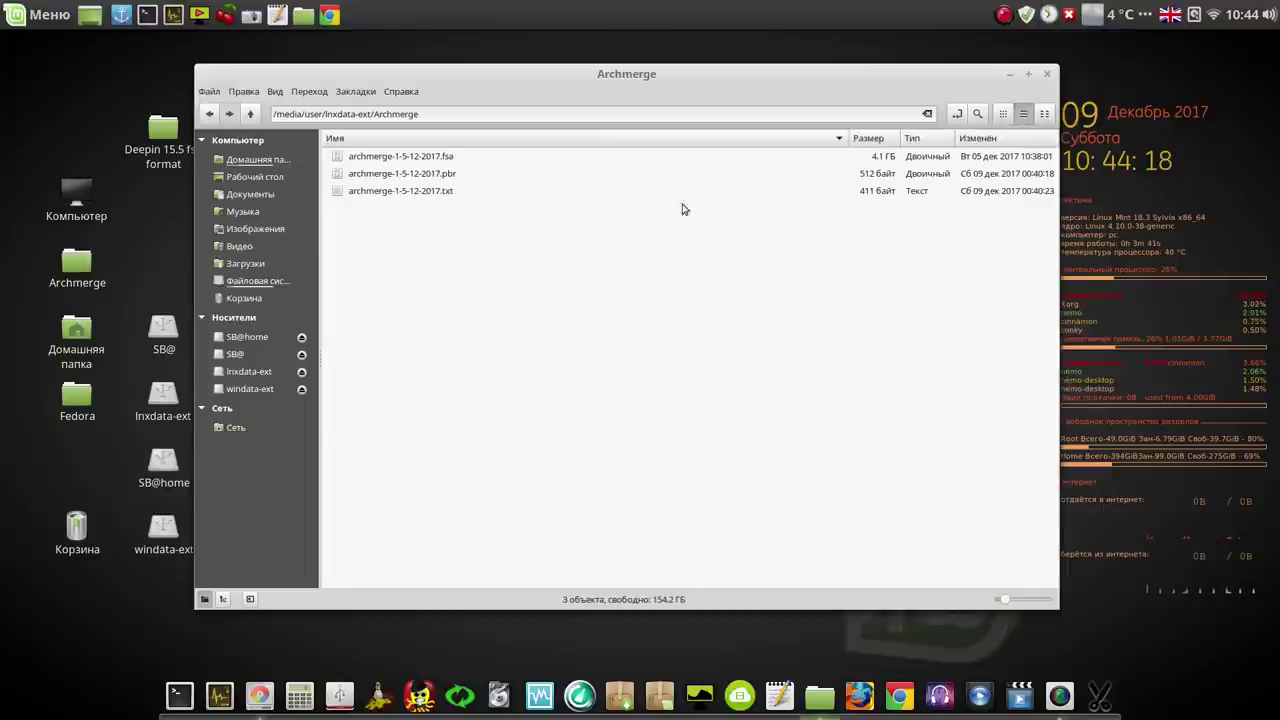
{"action": "left_click", "coordinate": [443, 157]}
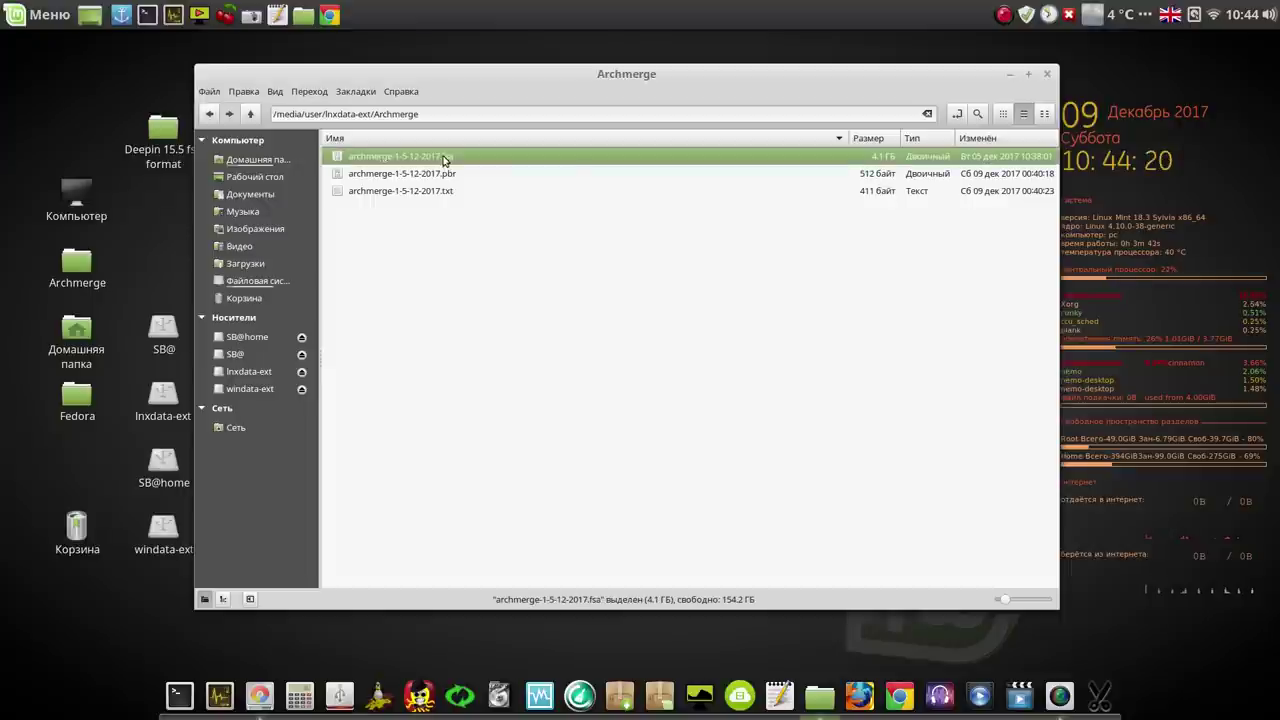
{"action": "left_click", "coordinate": [1010, 74]}
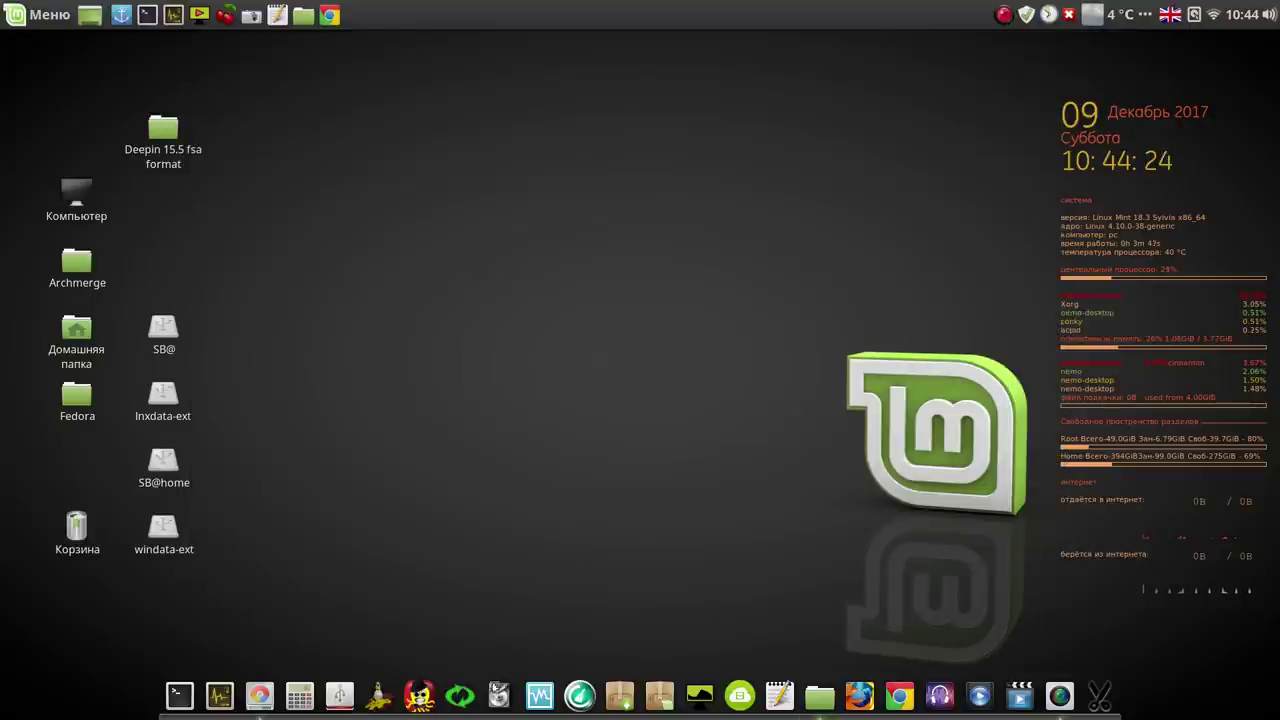
Step: Launch qt5-fsarchiver, entering the administrator password
{"action": "left_click", "coordinate": [499, 695]}
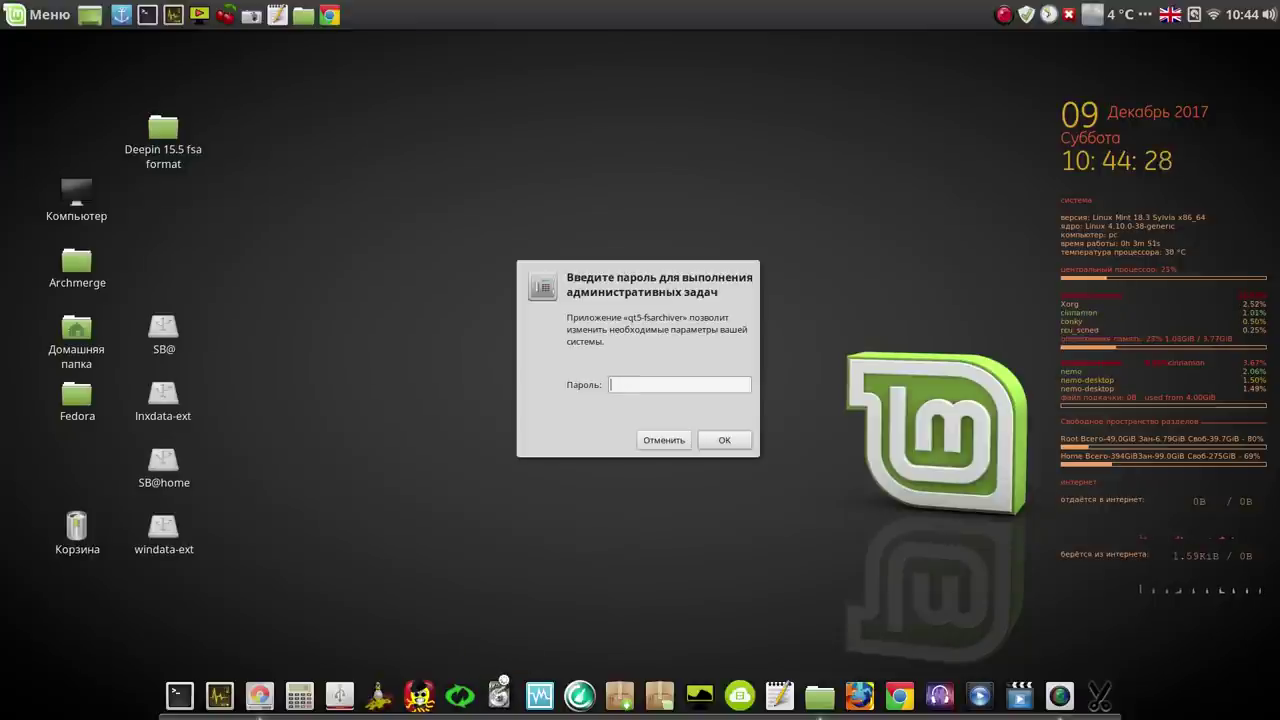
{"action": "type", "text": "*"}
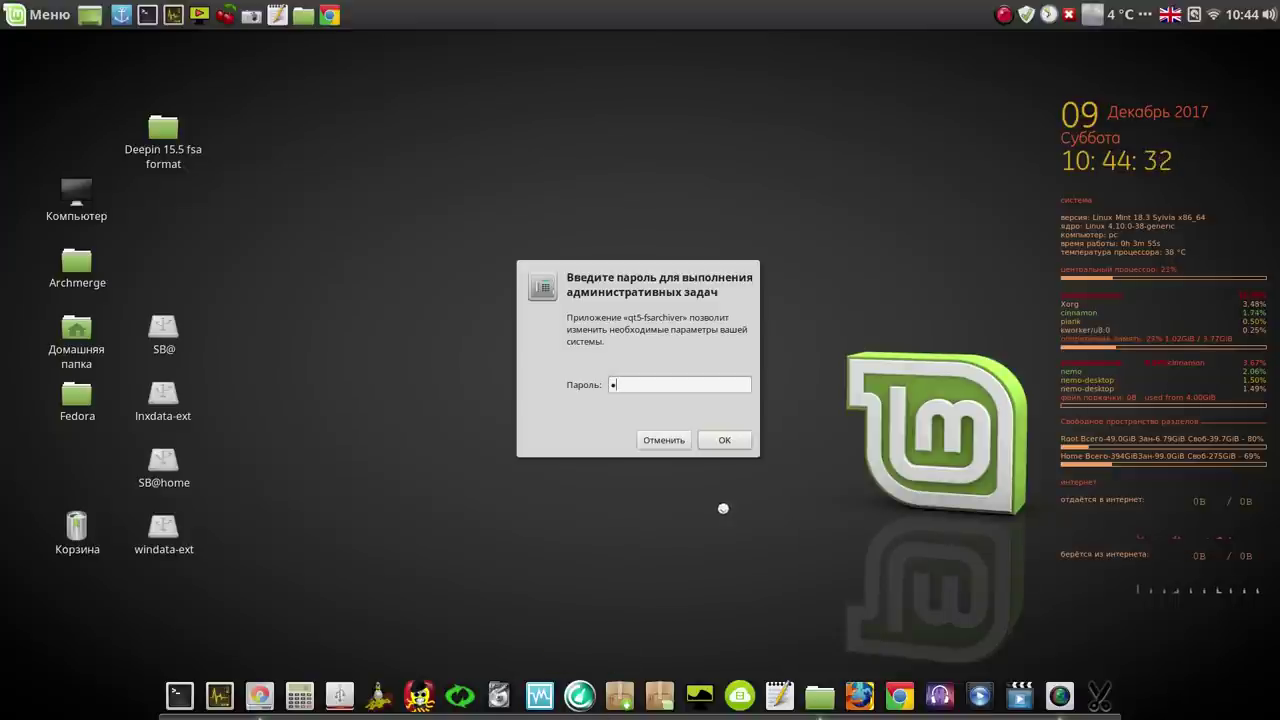
{"action": "left_click", "coordinate": [724, 442]}
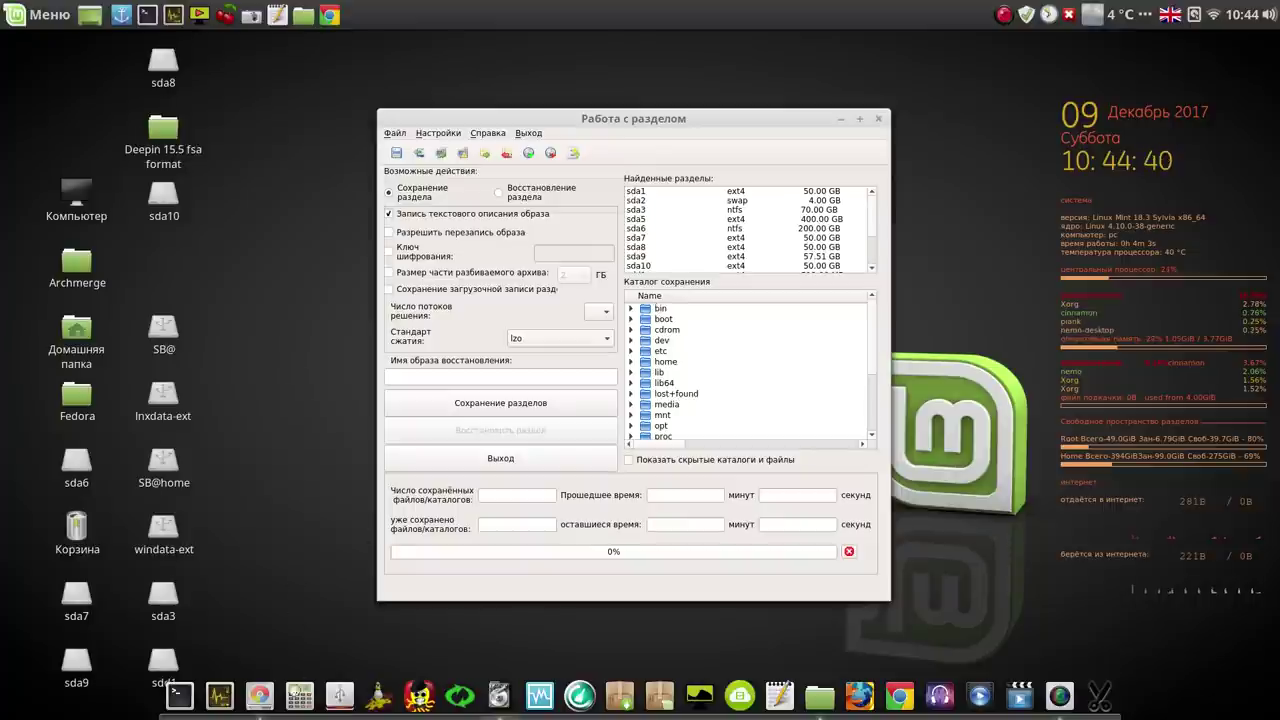
Step: Select sda9 as the target partition, check it against GParted and switch the operation to restoring a partition
{"action": "left_click", "coordinate": [648, 258]}
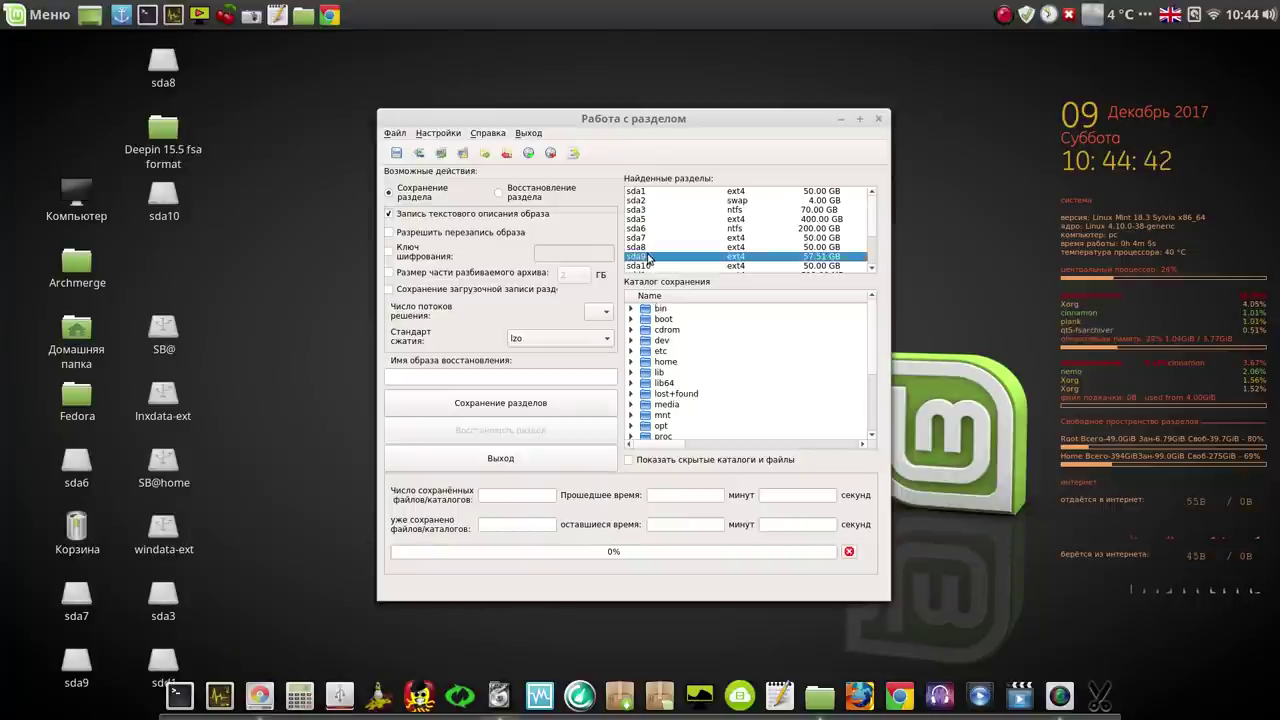
{"action": "left_click", "coordinate": [259, 695]}
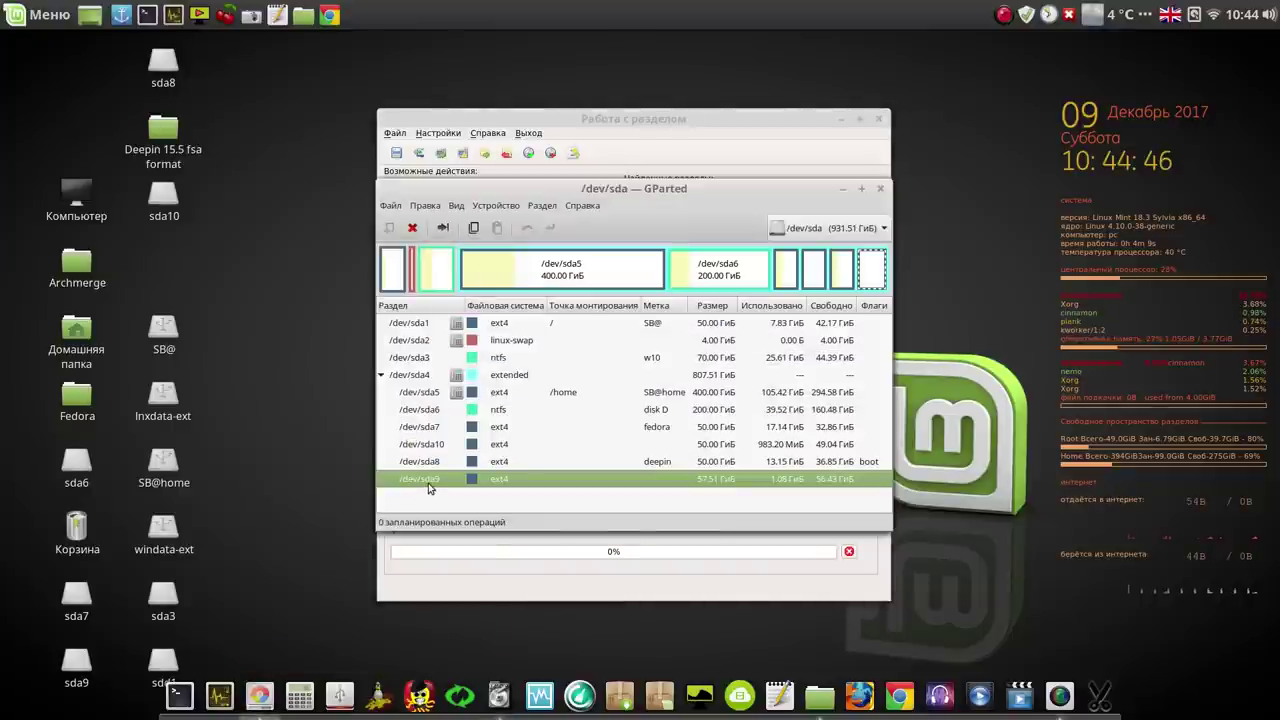
{"action": "left_click", "coordinate": [845, 189]}
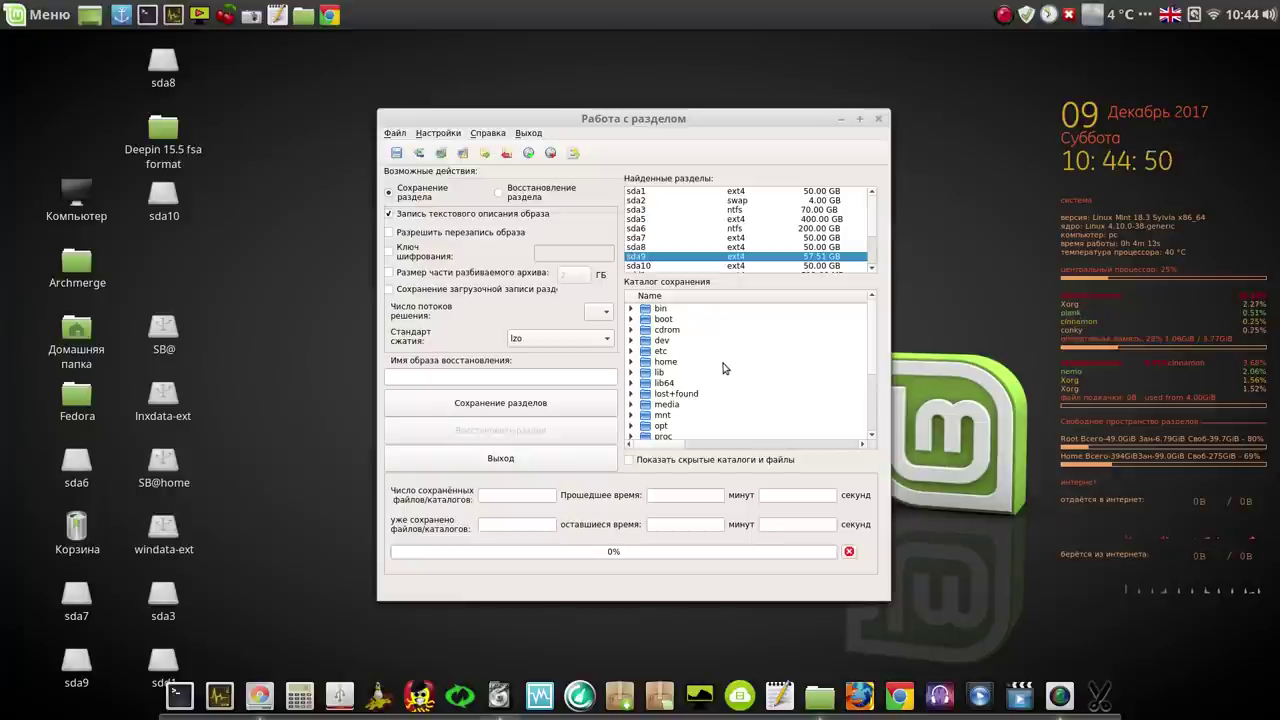
{"action": "left_click", "coordinate": [503, 197]}
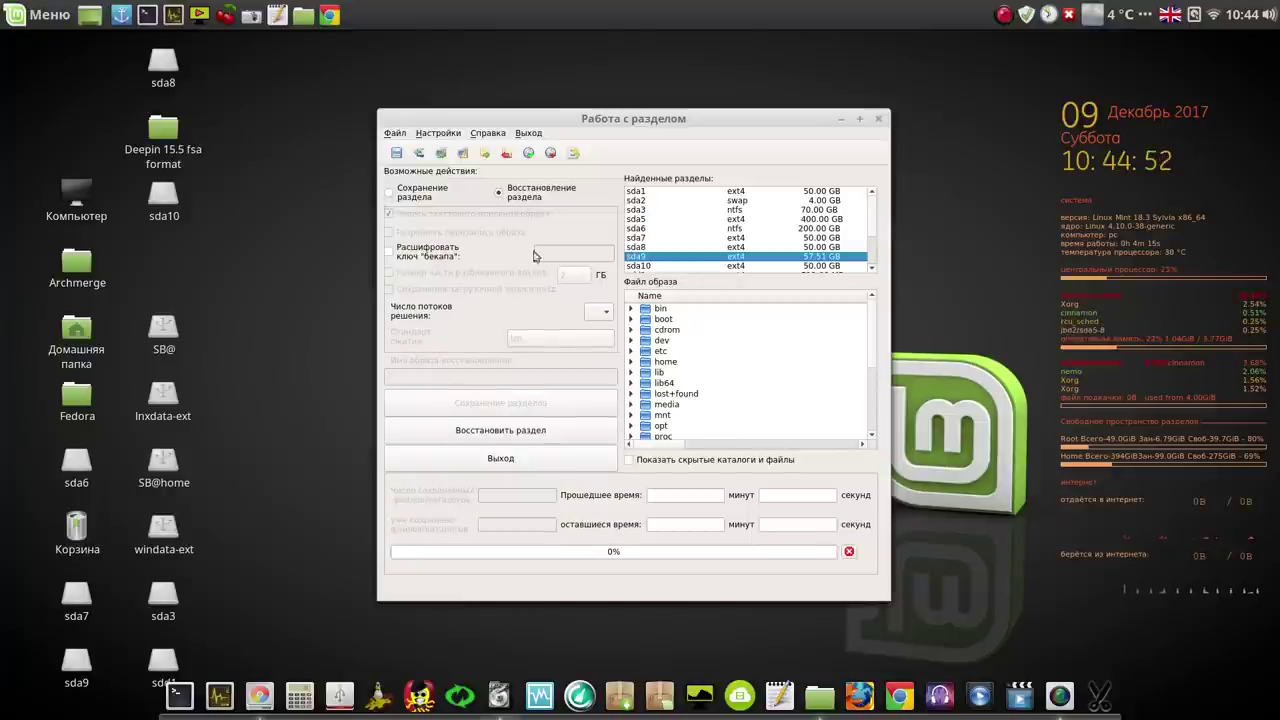
Step: Choose the image file archmerge-1-5-12-2017.fsa in media/user/lnxdata-ext/Archmerge as the restore source
{"action": "left_click", "coordinate": [631, 405]}
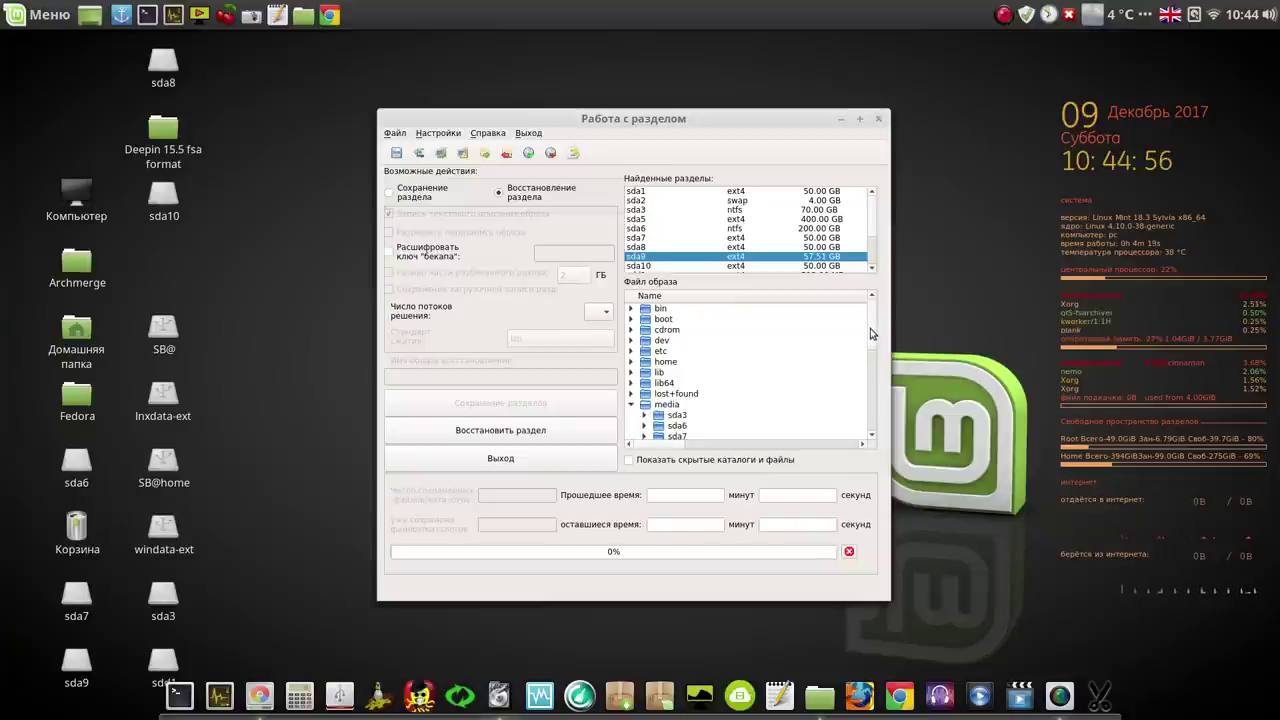
{"action": "scroll", "coordinate": [870, 360], "scroll_direction": "down", "scroll_amount": 1}
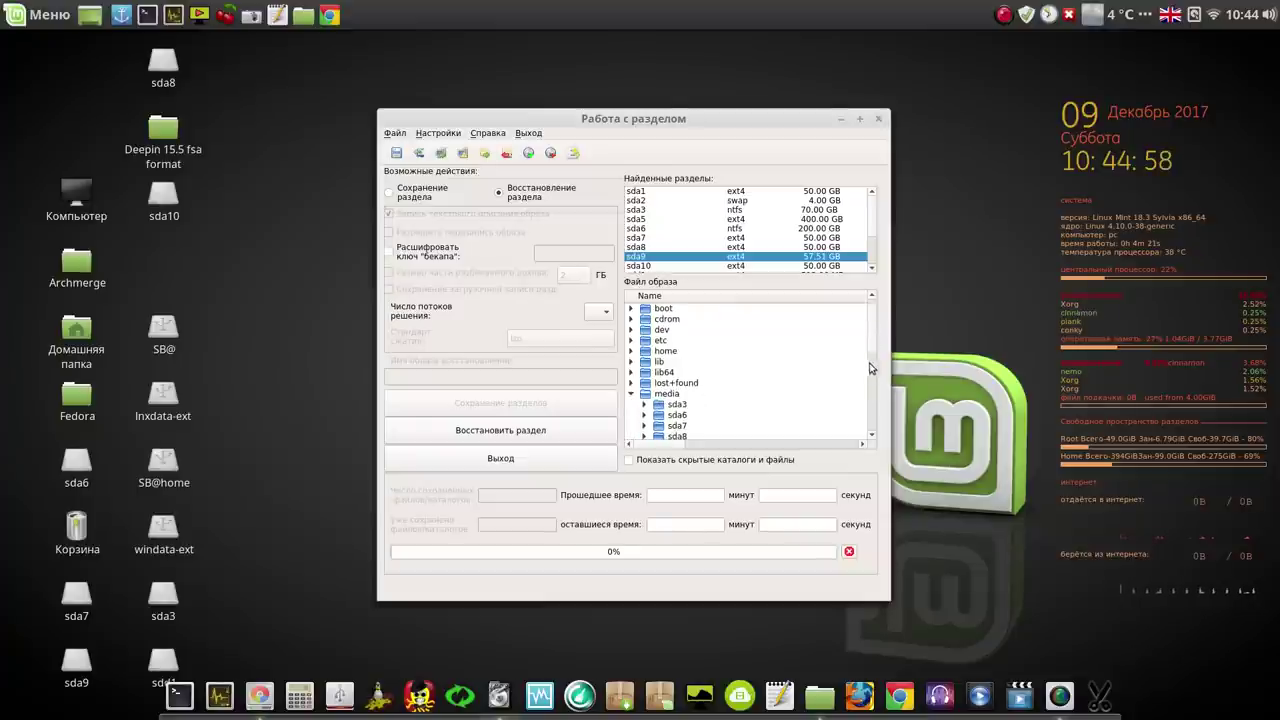
{"action": "scroll", "coordinate": [872, 350], "scroll_direction": "down", "scroll_amount": 5}
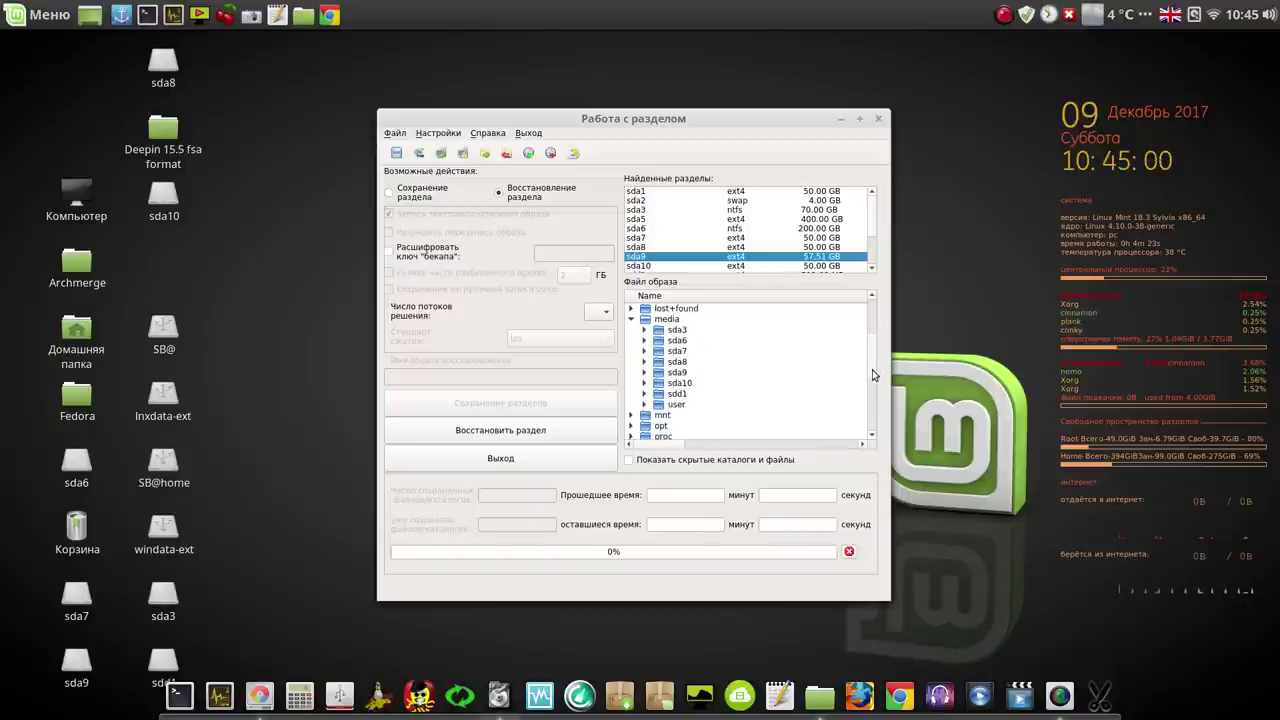
{"action": "left_click", "coordinate": [645, 404]}
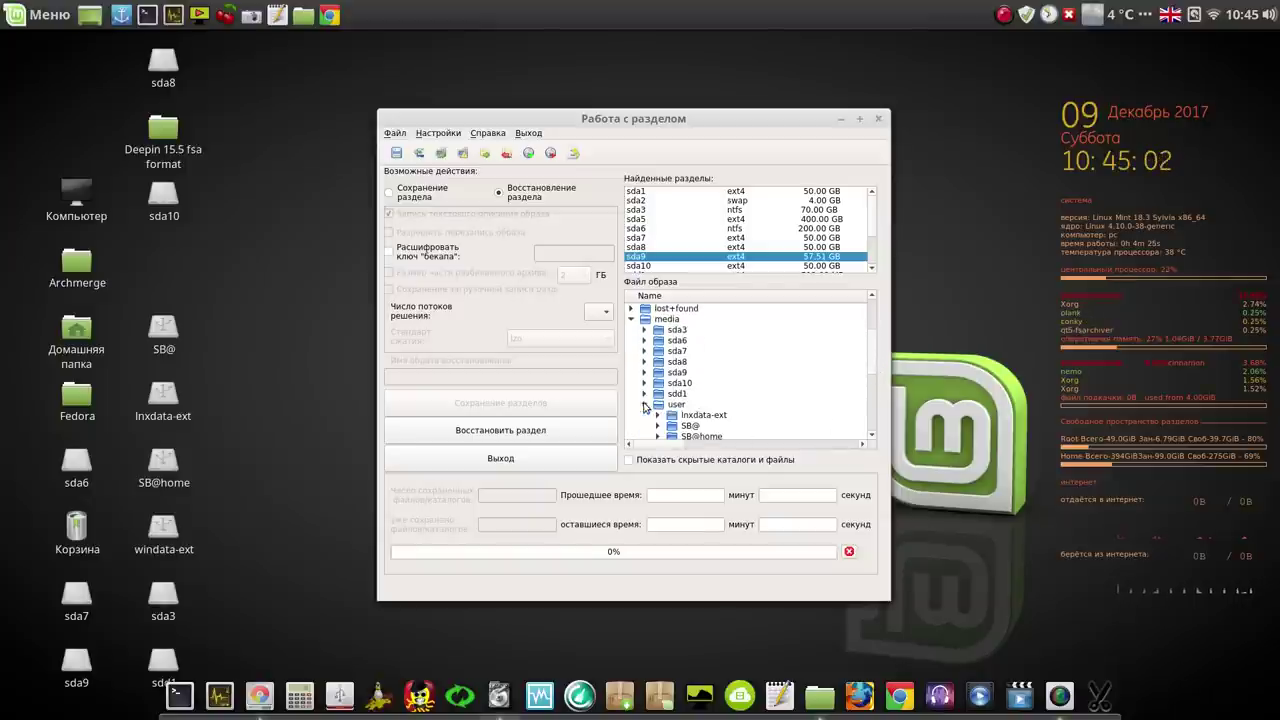
{"action": "left_click", "coordinate": [658, 414]}
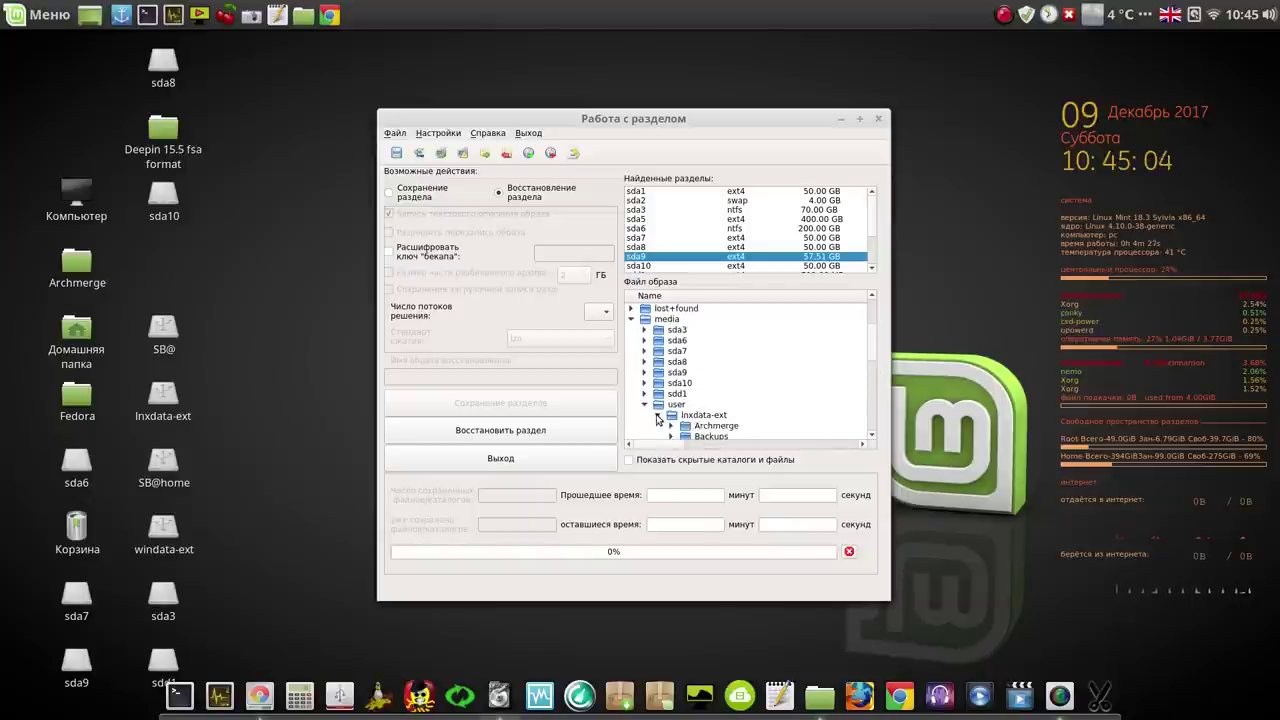
{"action": "scroll", "coordinate": [860, 360], "scroll_direction": "down", "scroll_amount": 1}
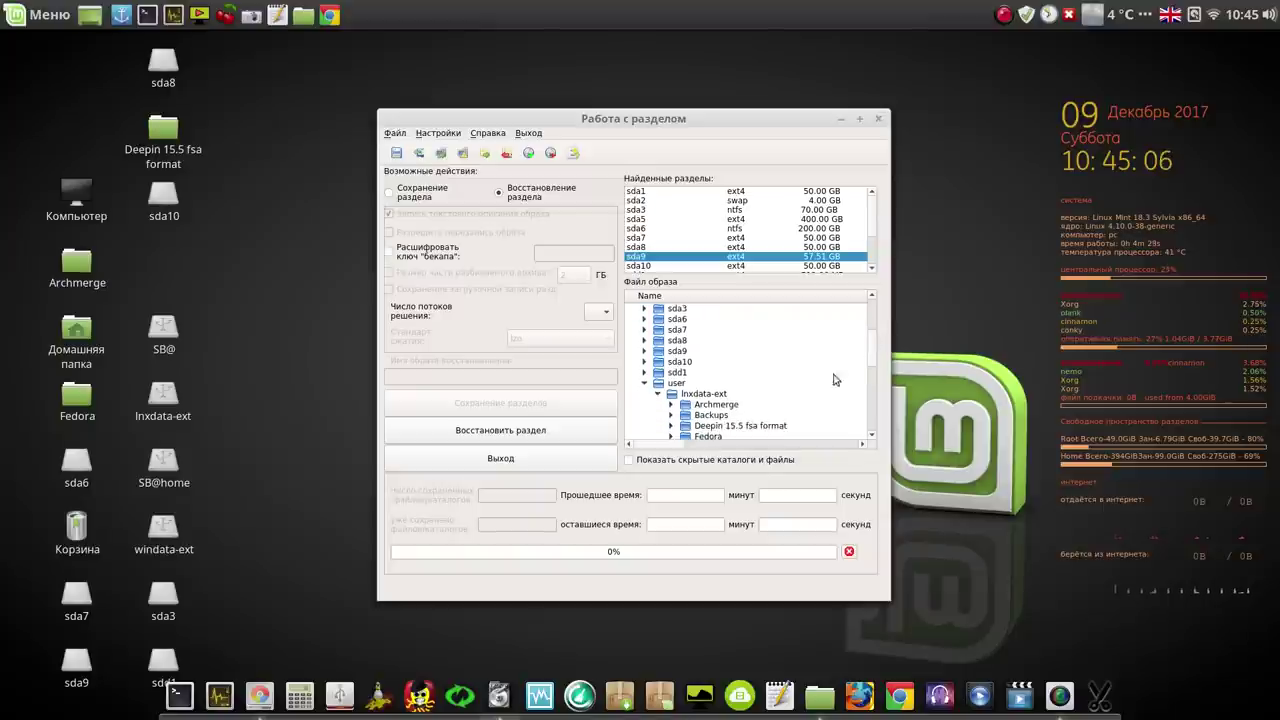
{"action": "left_click", "coordinate": [700, 404]}
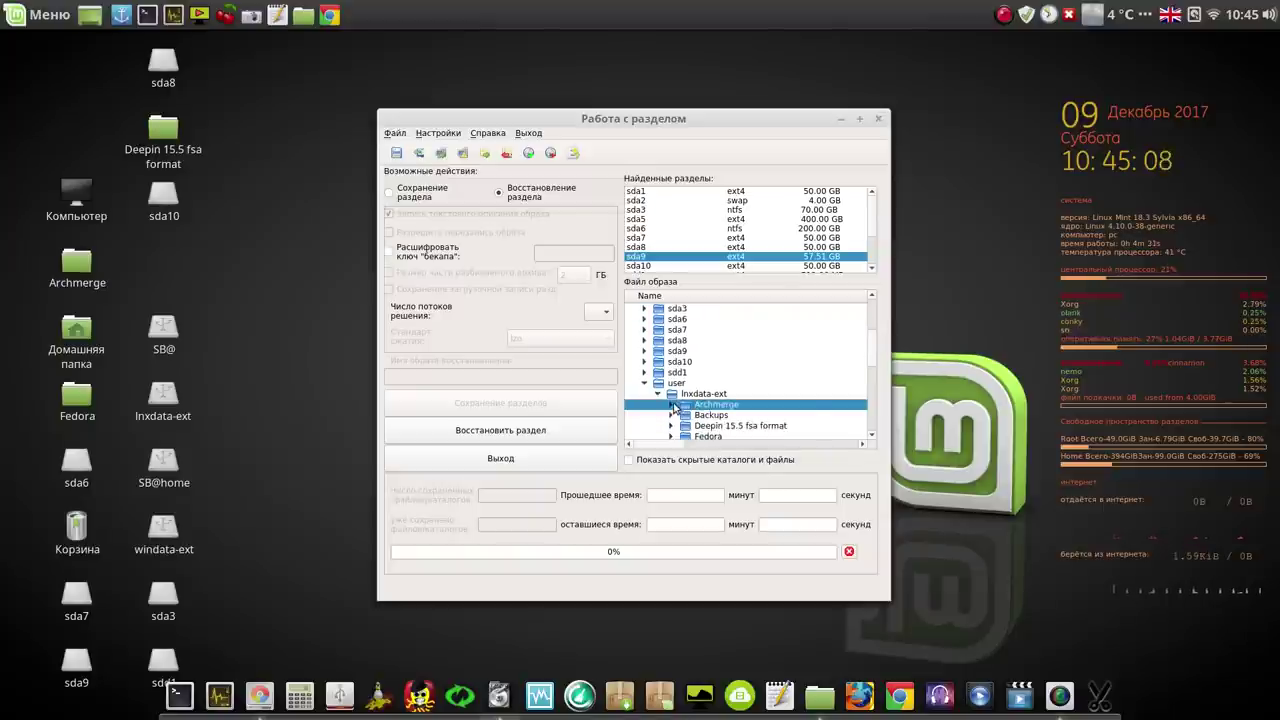
{"action": "left_click", "coordinate": [681, 405]}
{"action": "left_click", "coordinate": [766, 416]}
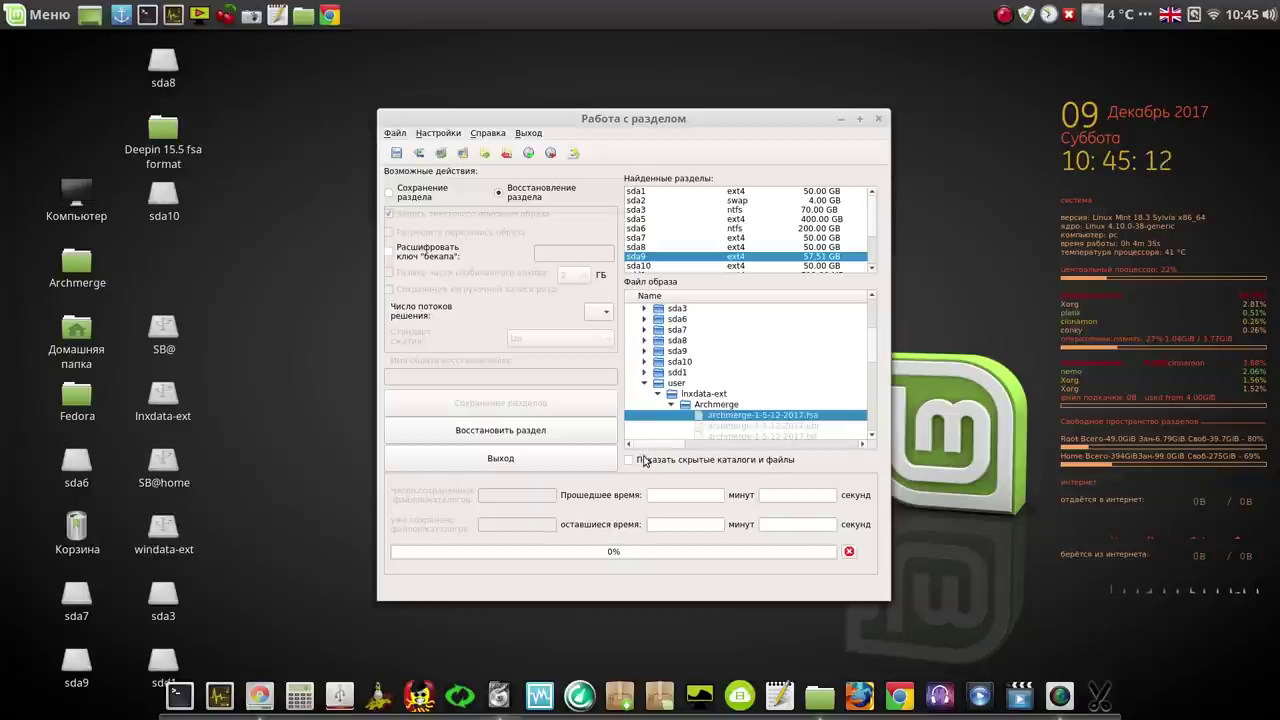
Step: Set the thread count to 4 and start restoring the image to sda9, declining the partition boot record restore
{"action": "left_click", "coordinate": [605, 314]}
{"action": "left_click", "coordinate": [597, 362]}
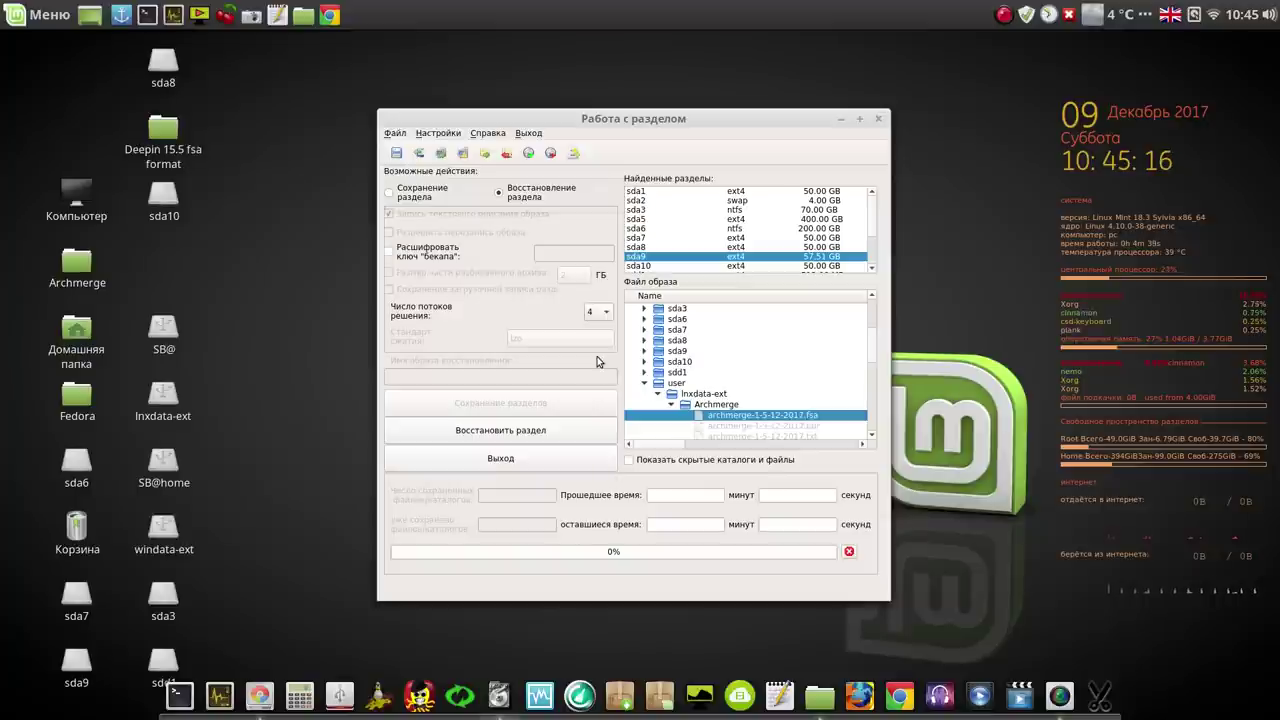
{"action": "left_click", "coordinate": [524, 431]}
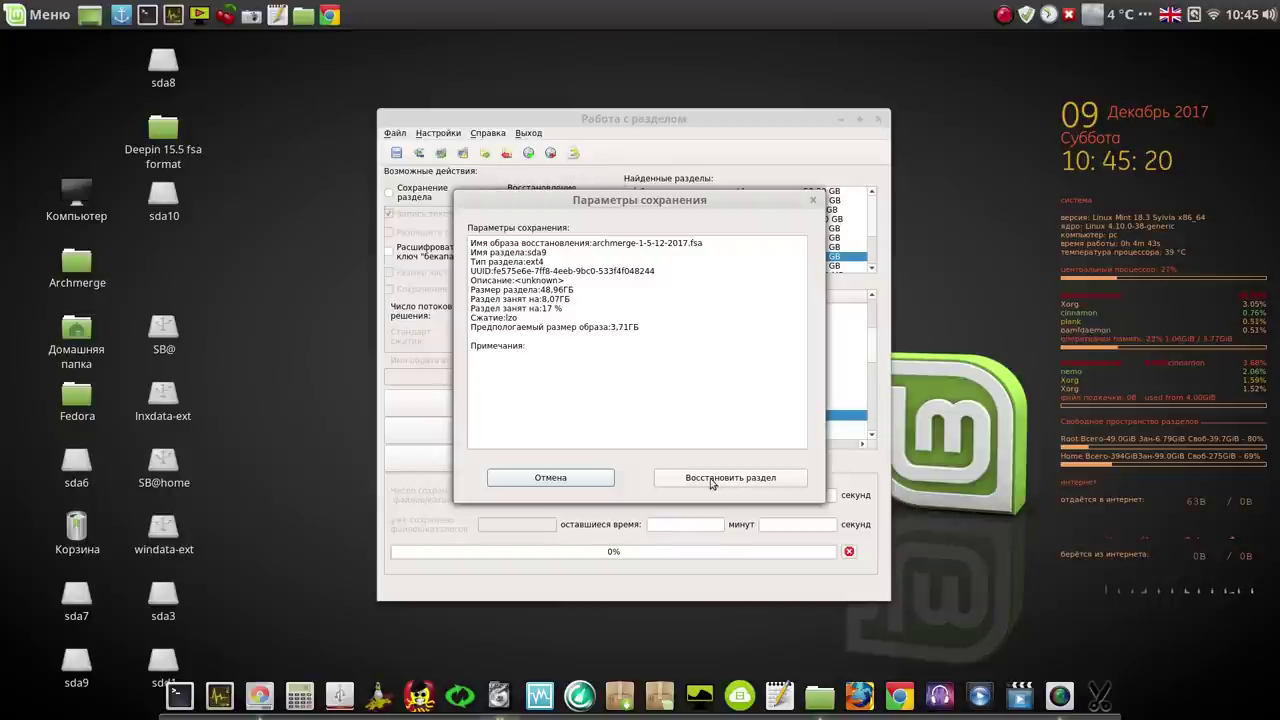
{"action": "left_click", "coordinate": [715, 478]}
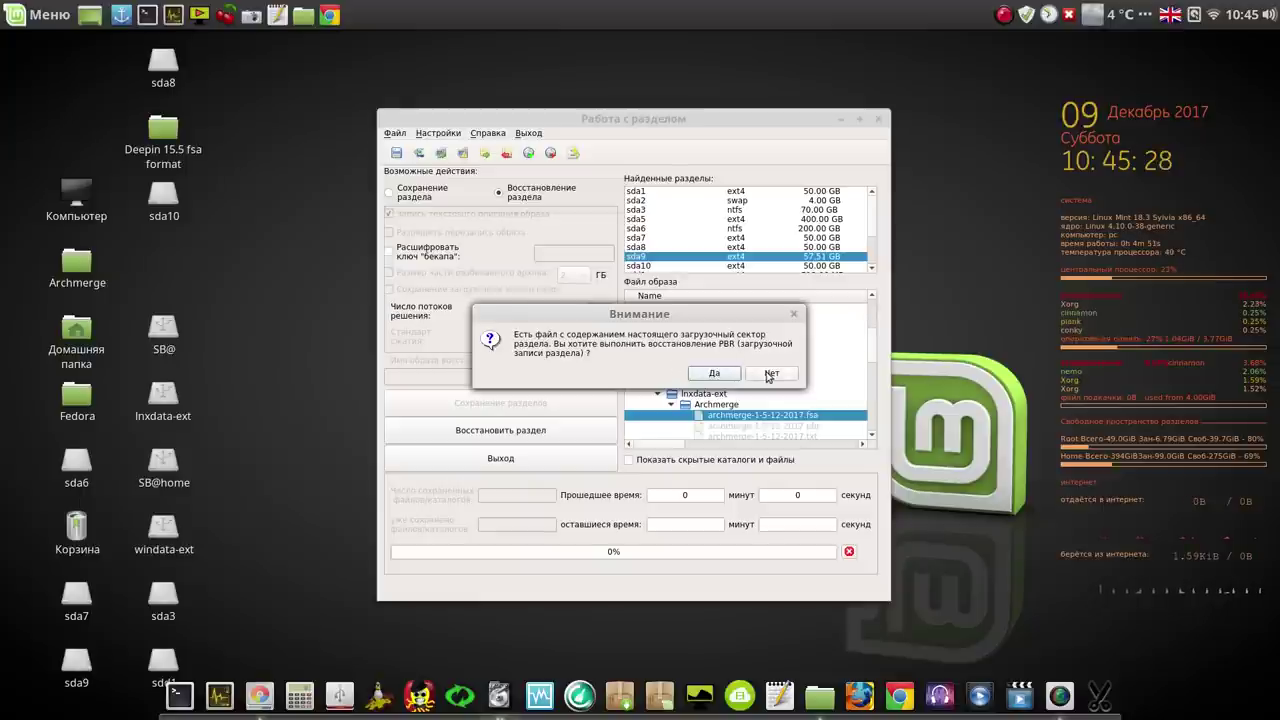
{"action": "left_click", "coordinate": [767, 372]}
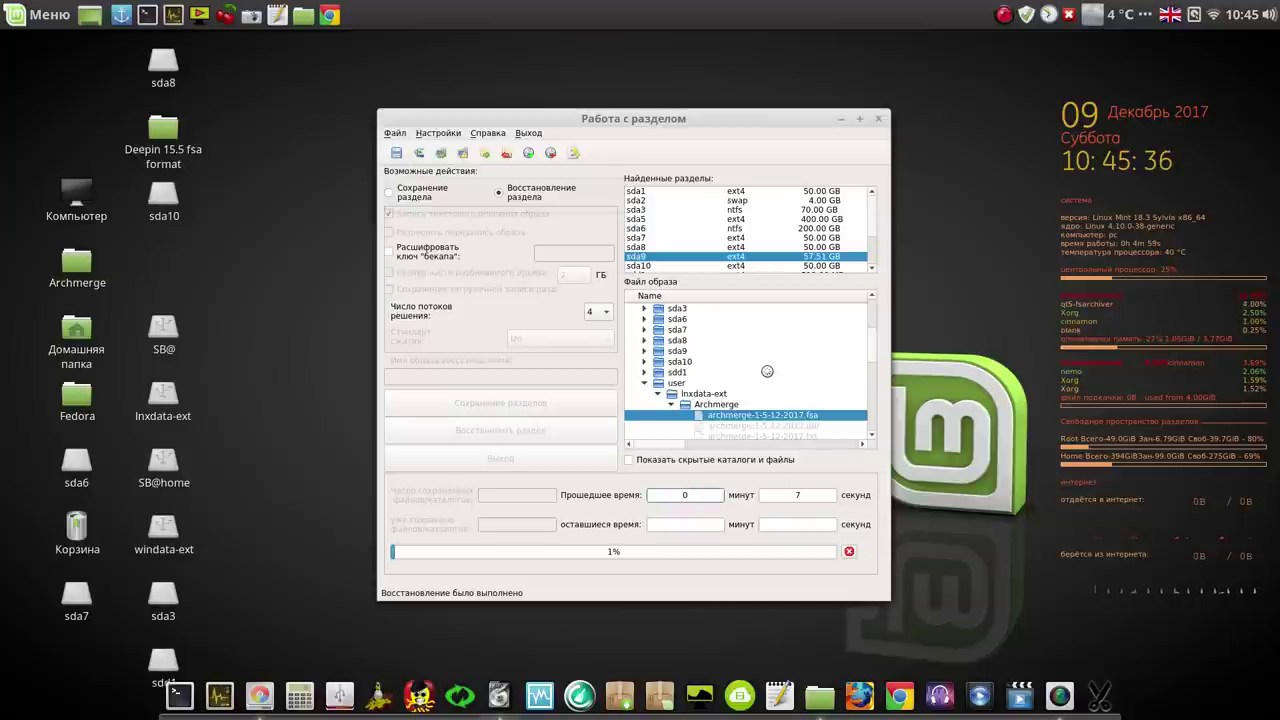
Step: Move the restore window aside and open the recent notebook /home/user/CherryTree/команды и видео.ctb in CherryTree, cancelling the password prompt for the other notebook
{"action": "left_click_drag", "start_coordinate": [464, 116], "coordinate": [158, 71]}
{"action": "left_click", "coordinate": [226, 15]}
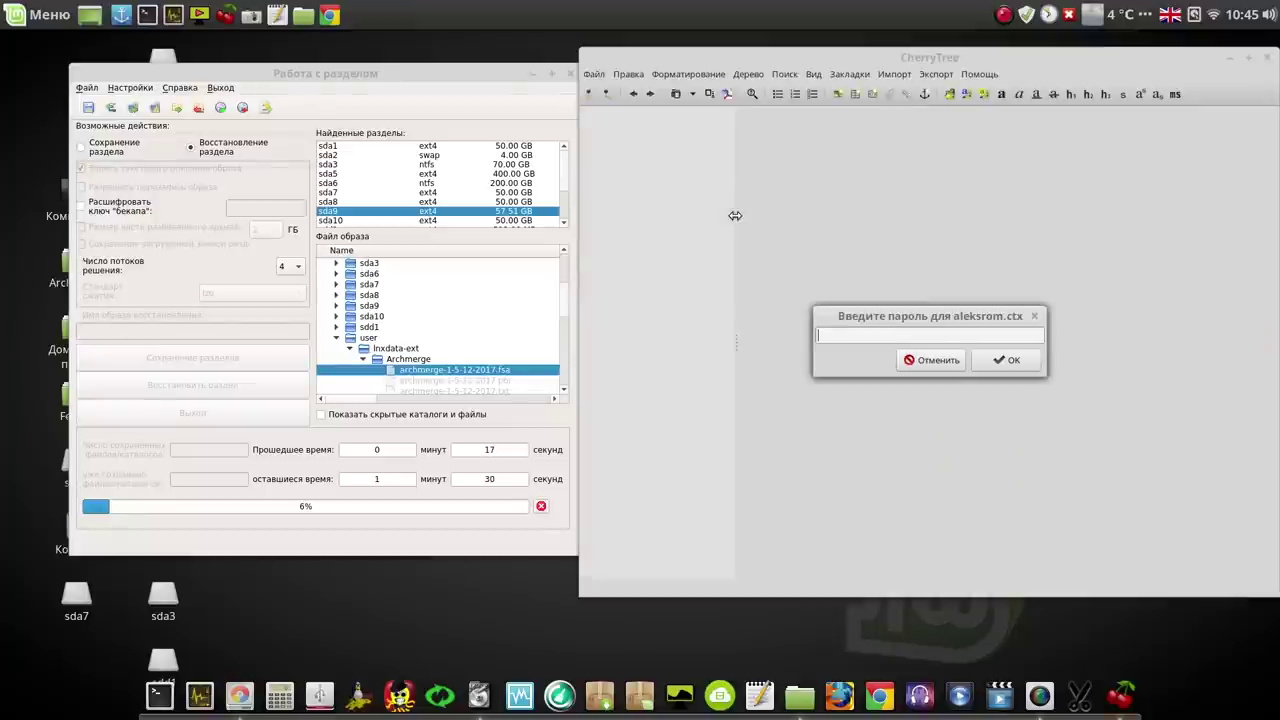
{"action": "left_click", "coordinate": [930, 360]}
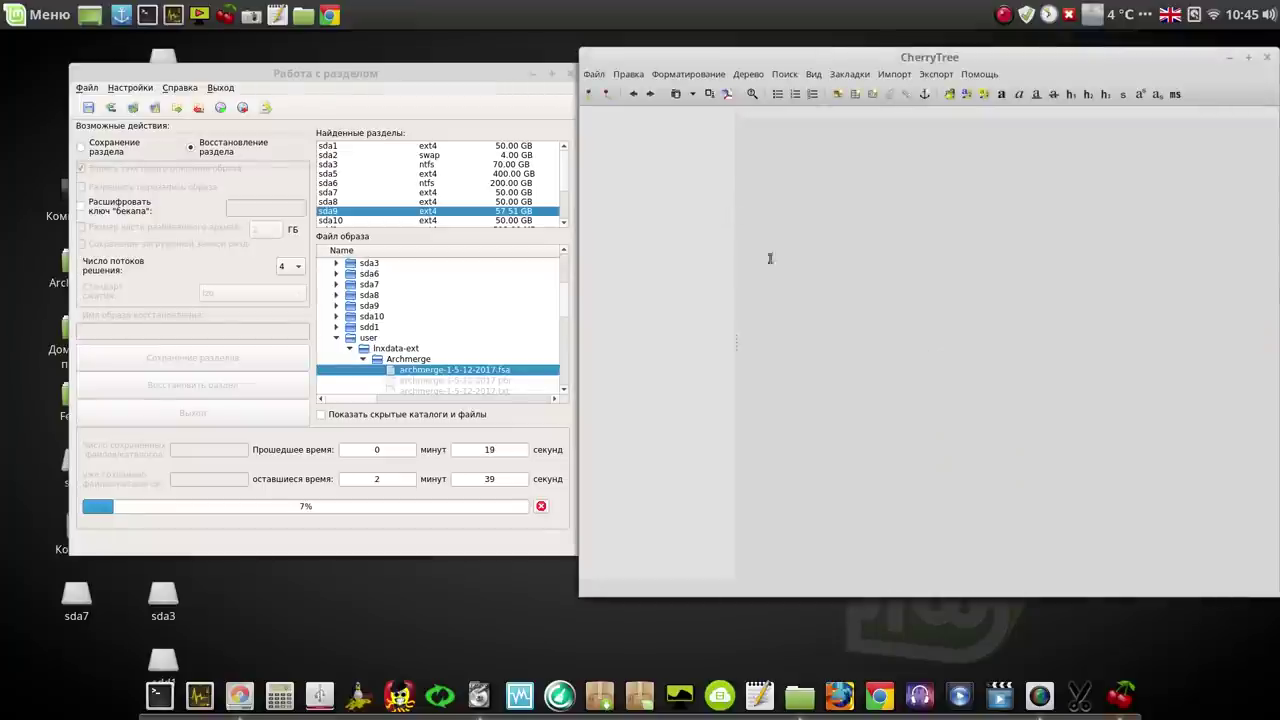
{"action": "left_click", "coordinate": [597, 77]}
{"action": "mouse_move", "coordinate": [633, 127]}
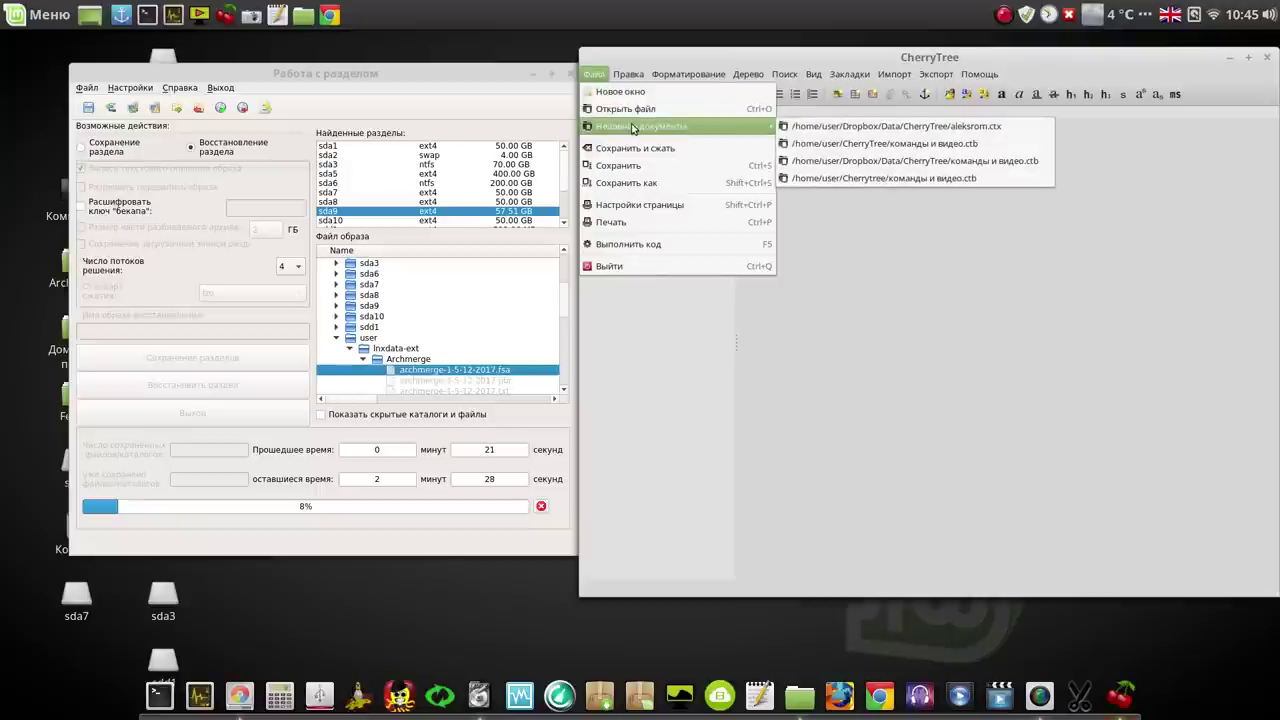
{"action": "left_click", "coordinate": [838, 144]}
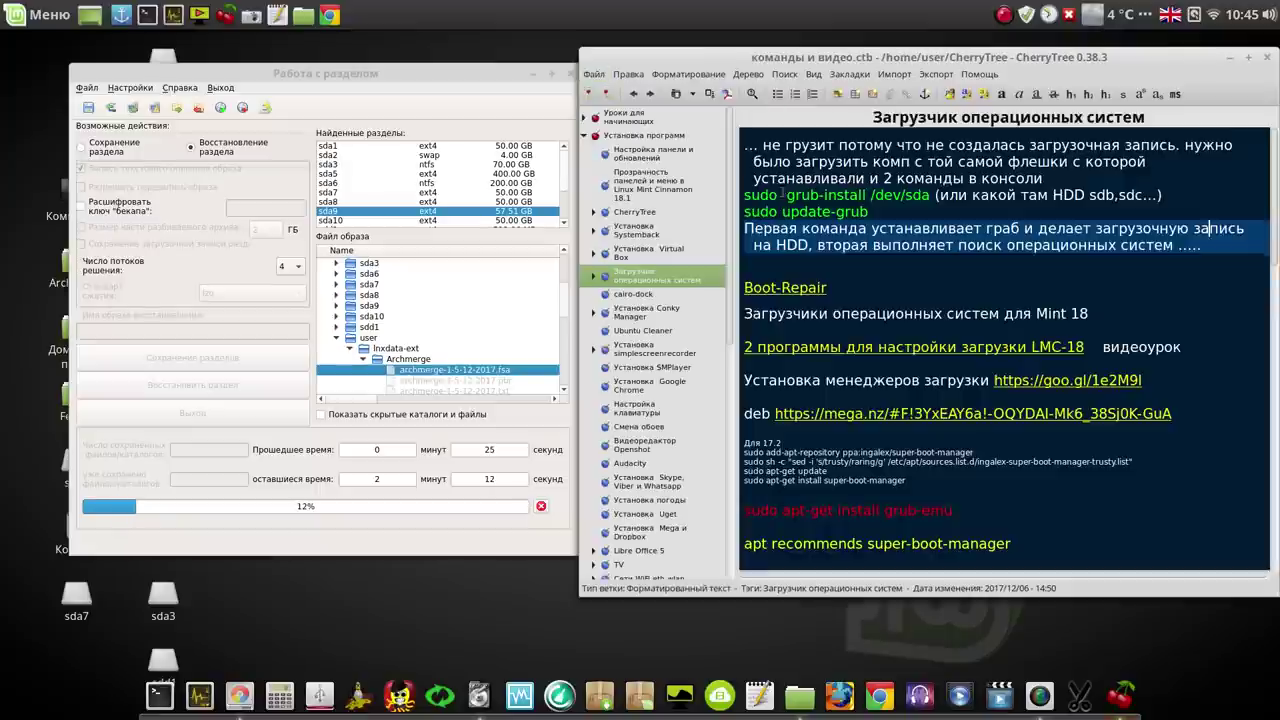
Step: Highlight the grub-install and update-grub lines in the boot loader note, narrow the notes window and pause the screen recording
{"action": "left_click_drag", "start_coordinate": [873, 212], "coordinate": [744, 199]}
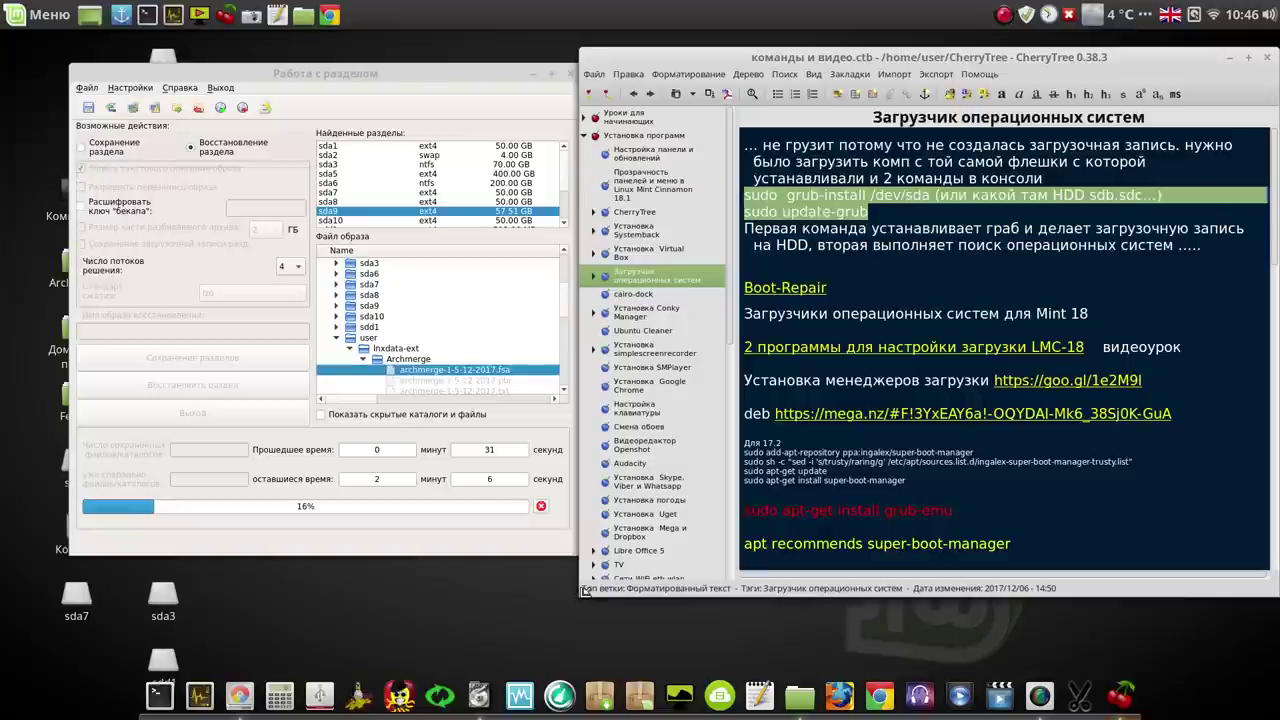
{"action": "mouse_move", "coordinate": [580, 594]}
{"action": "left_mouse_down"}
{"action": "mouse_move", "coordinate": [643, 601]}
{"action": "mouse_move", "coordinate": [595, 601]}
{"action": "left_mouse_up"}
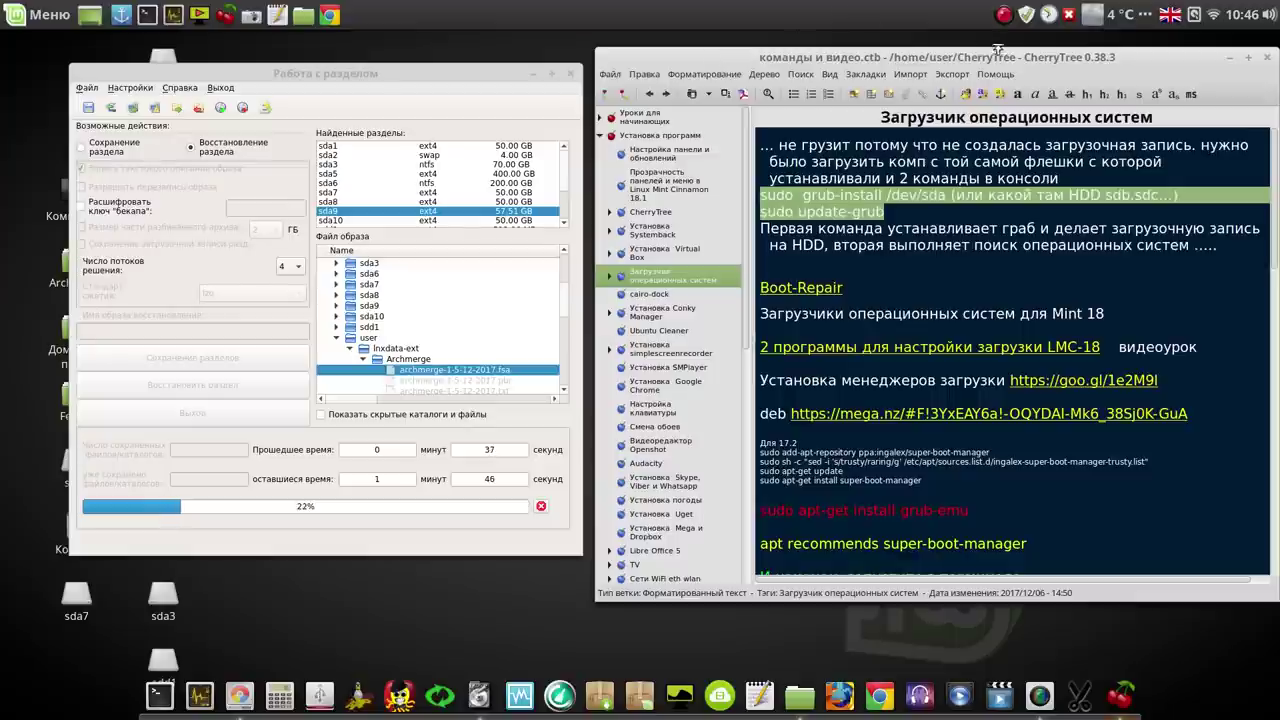
{"action": "left_click", "coordinate": [1005, 15]}
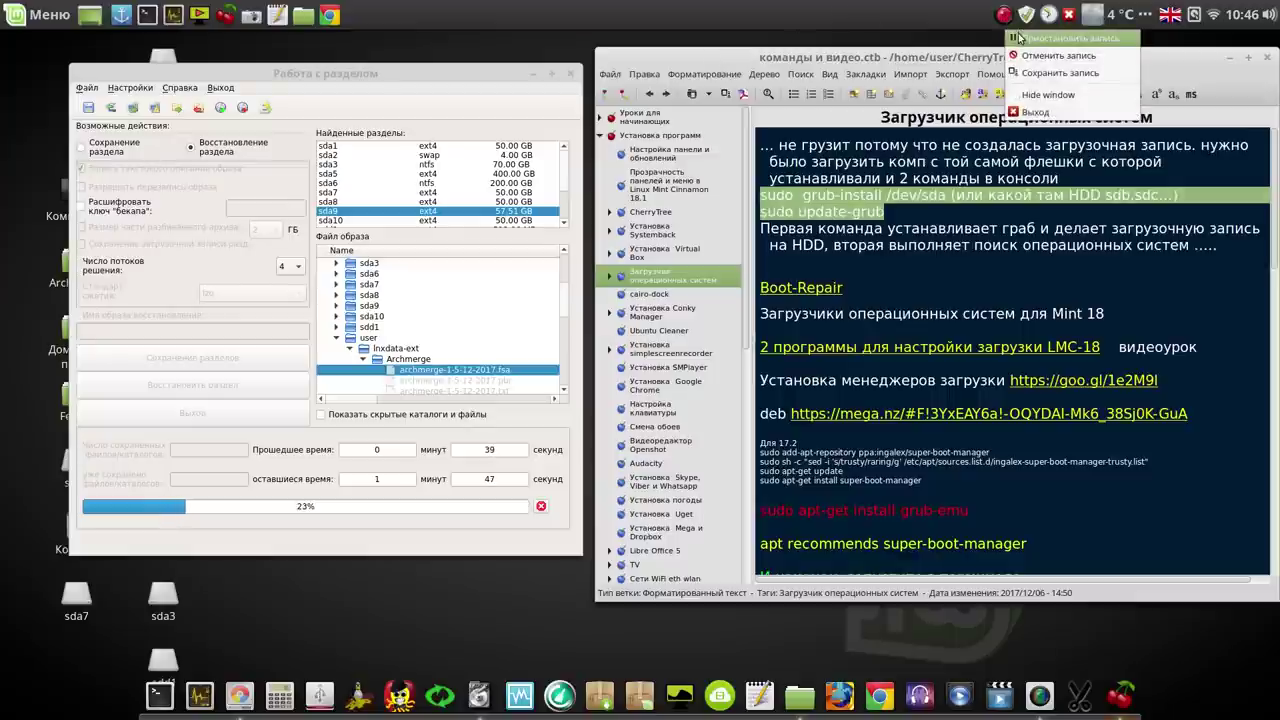
{"action": "left_click", "coordinate": [1022, 40]}
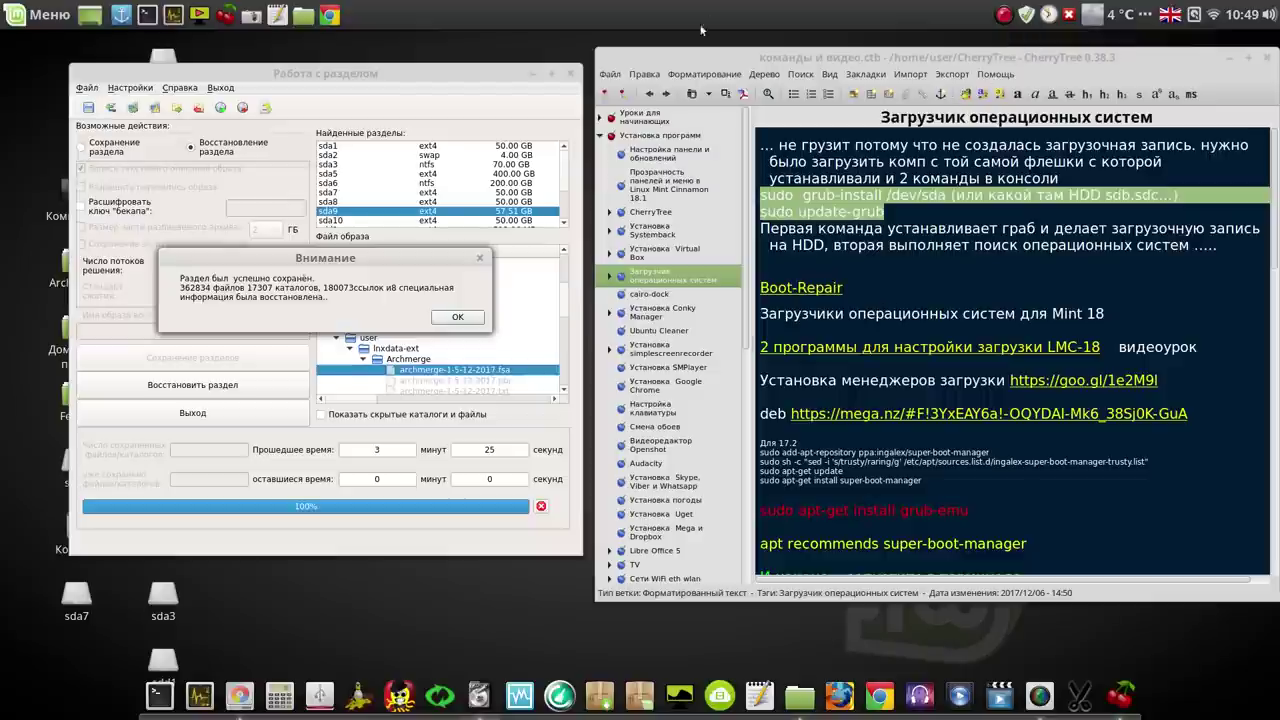
Step: Acknowledge the restore message, close qt5-fsarchiver and refresh the device list in GParted
{"action": "left_click", "coordinate": [474, 318]}
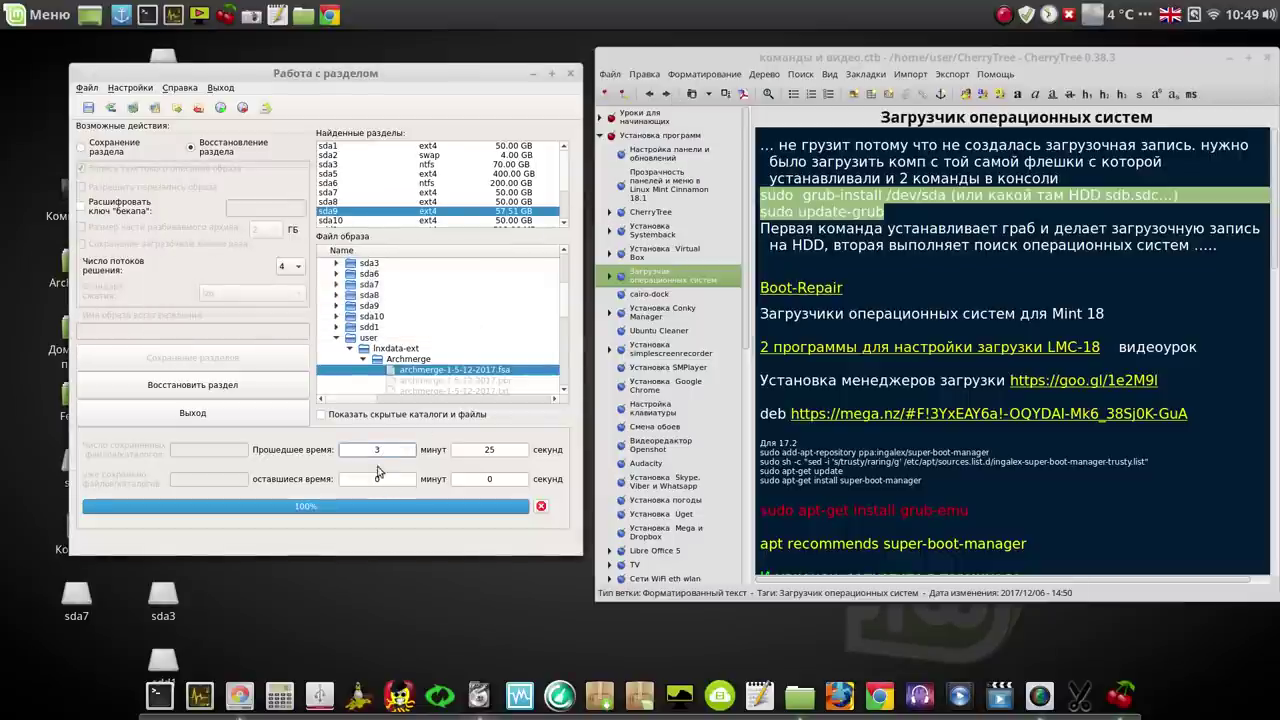
{"action": "left_click", "coordinate": [571, 76]}
{"action": "left_click", "coordinate": [241, 692]}
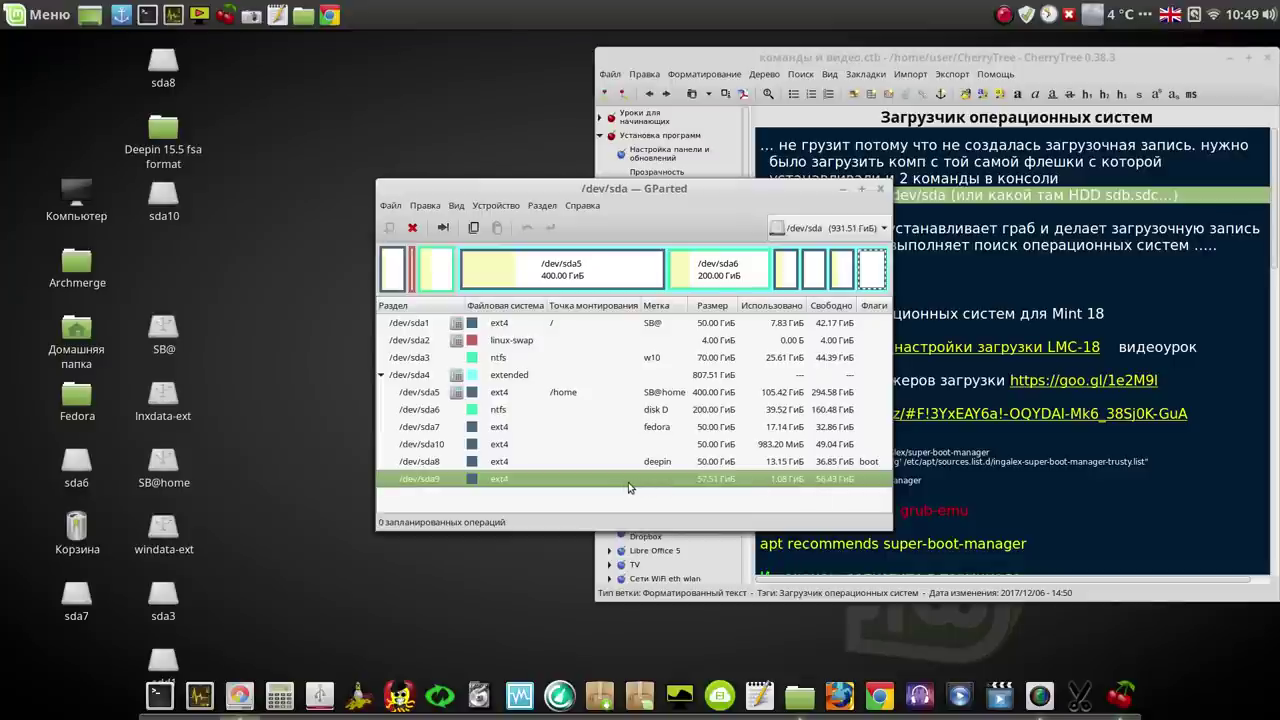
{"action": "left_click", "coordinate": [393, 206]}
{"action": "left_click", "coordinate": [398, 226]}
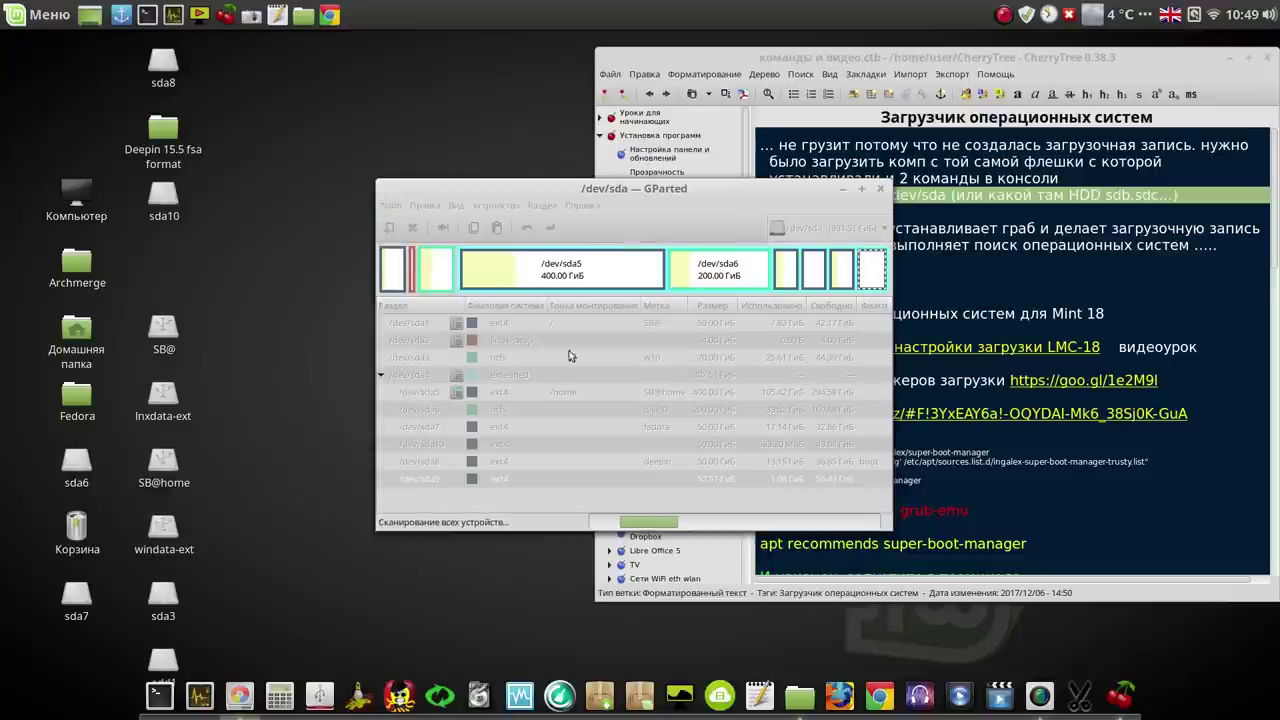
Step: Move GParted beside the notes, examine the used space on /dev/sda9 and close GParted
{"action": "left_click_drag", "start_coordinate": [556, 185], "coordinate": [251, 94]}
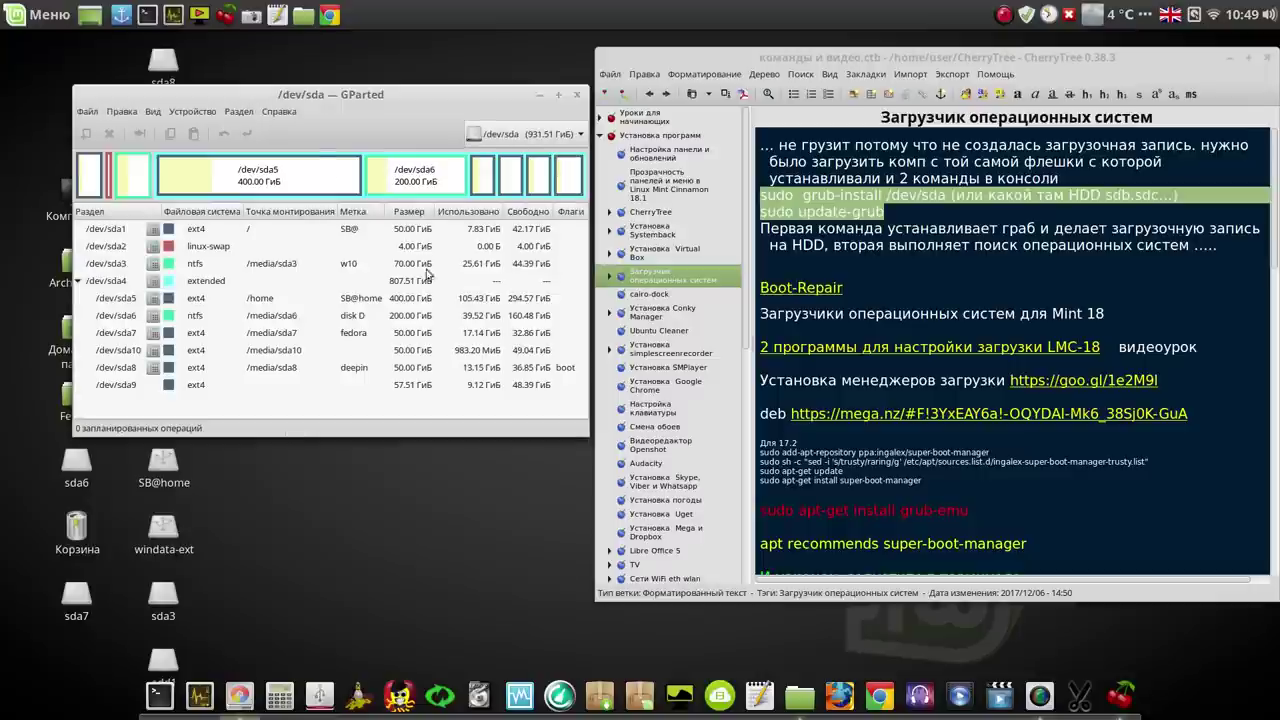
{"action": "left_click", "coordinate": [483, 388]}
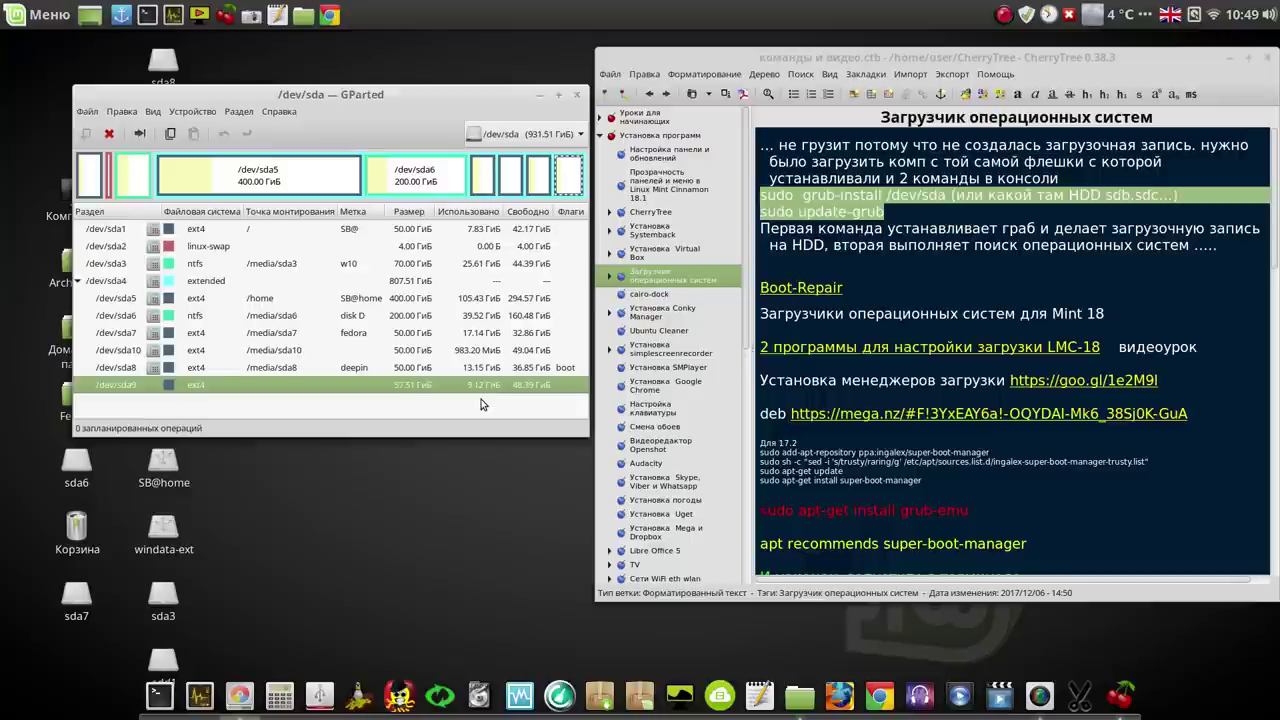
{"action": "left_click", "coordinate": [576, 98]}
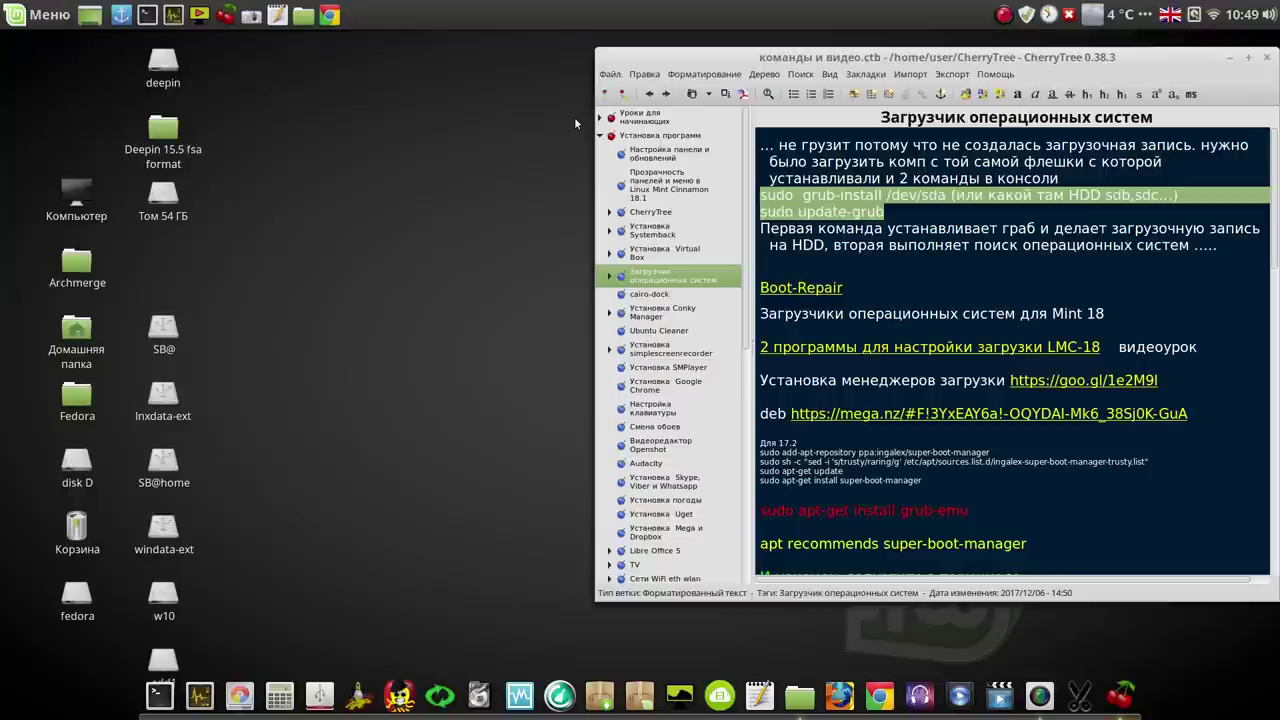
Step: Open a terminal beside the notes and run the note's sudo grub-install /dev/sda command, entering the account password when asked
{"action": "left_click", "coordinate": [152, 16]}
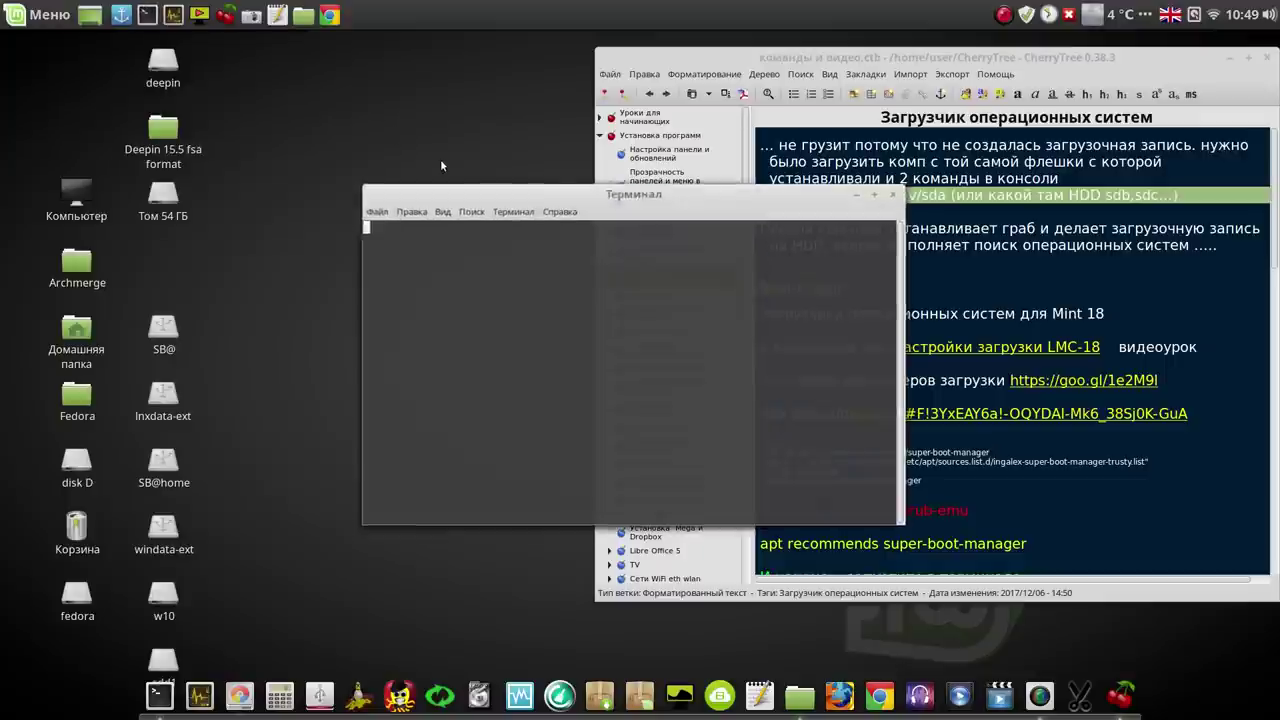
{"action": "left_click_drag", "start_coordinate": [548, 197], "coordinate": [229, 90]}
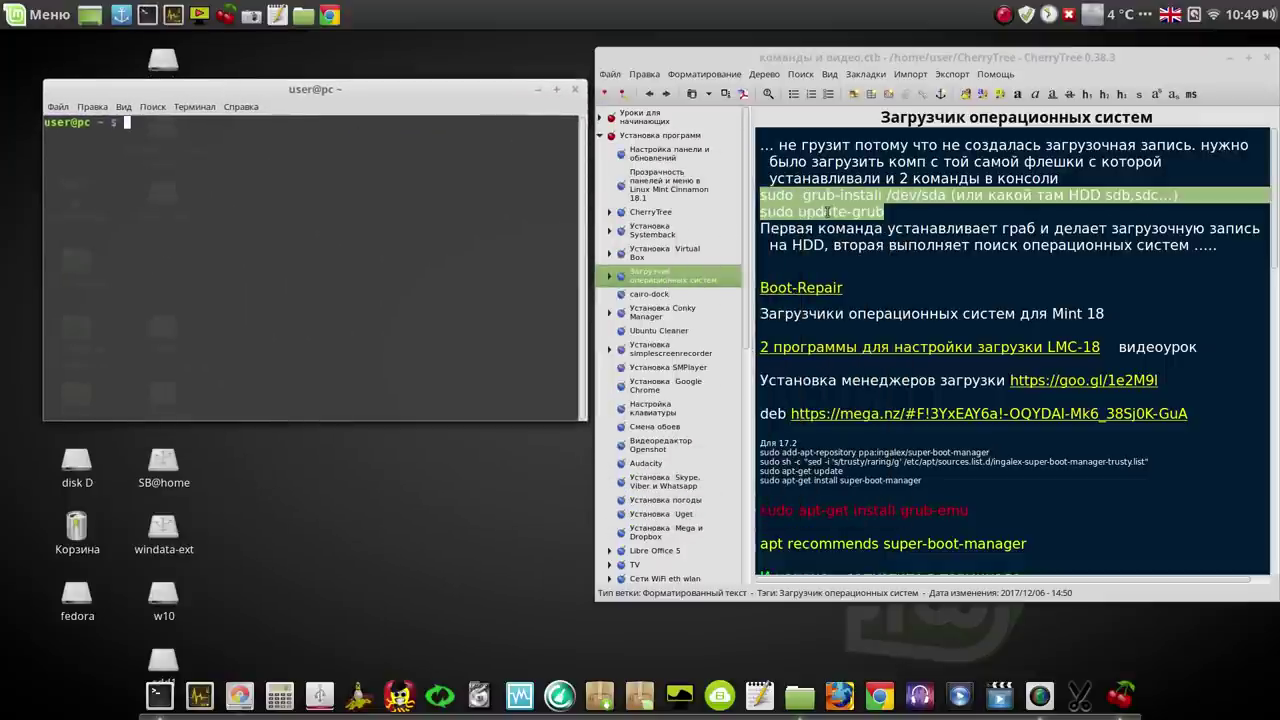
{"action": "left_click", "coordinate": [865, 197]}
{"action": "left_click_drag", "start_coordinate": [946, 194], "coordinate": [755, 199]}
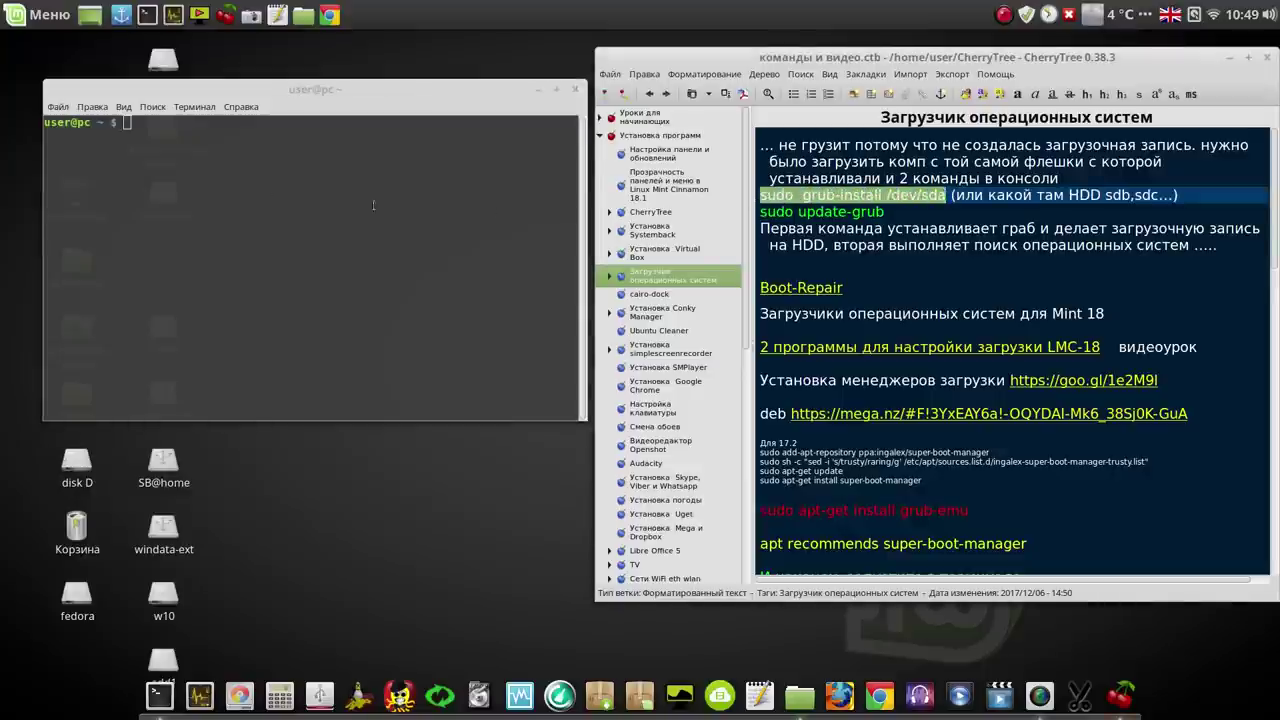
{"action": "middle_click", "coordinate": [174, 167]}
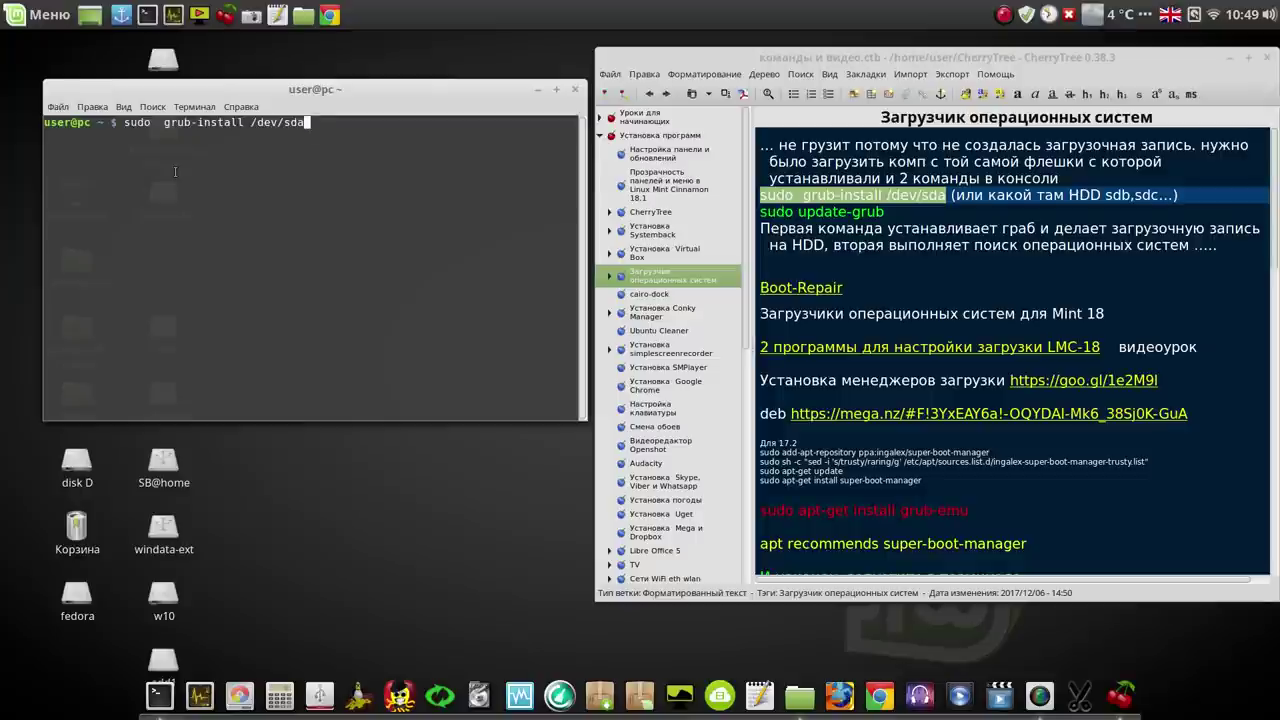
{"action": "key", "text": "Return"}
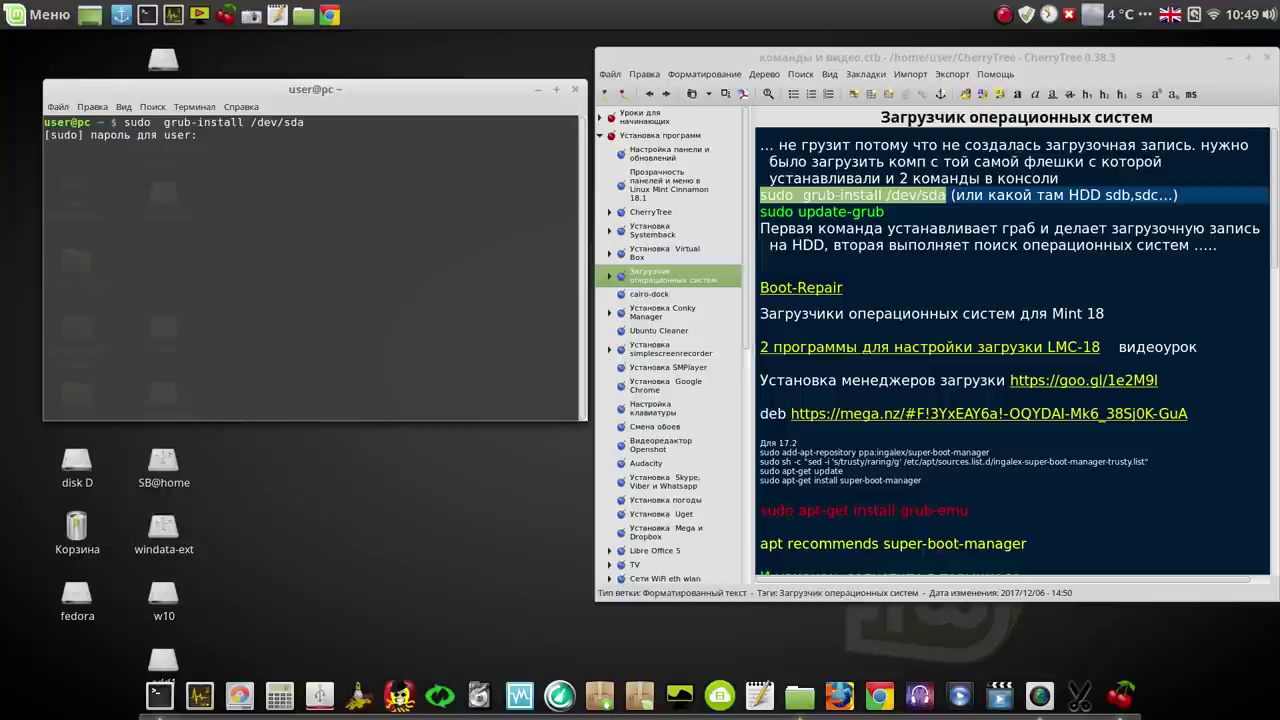
{"action": "key", "text": "Return"}
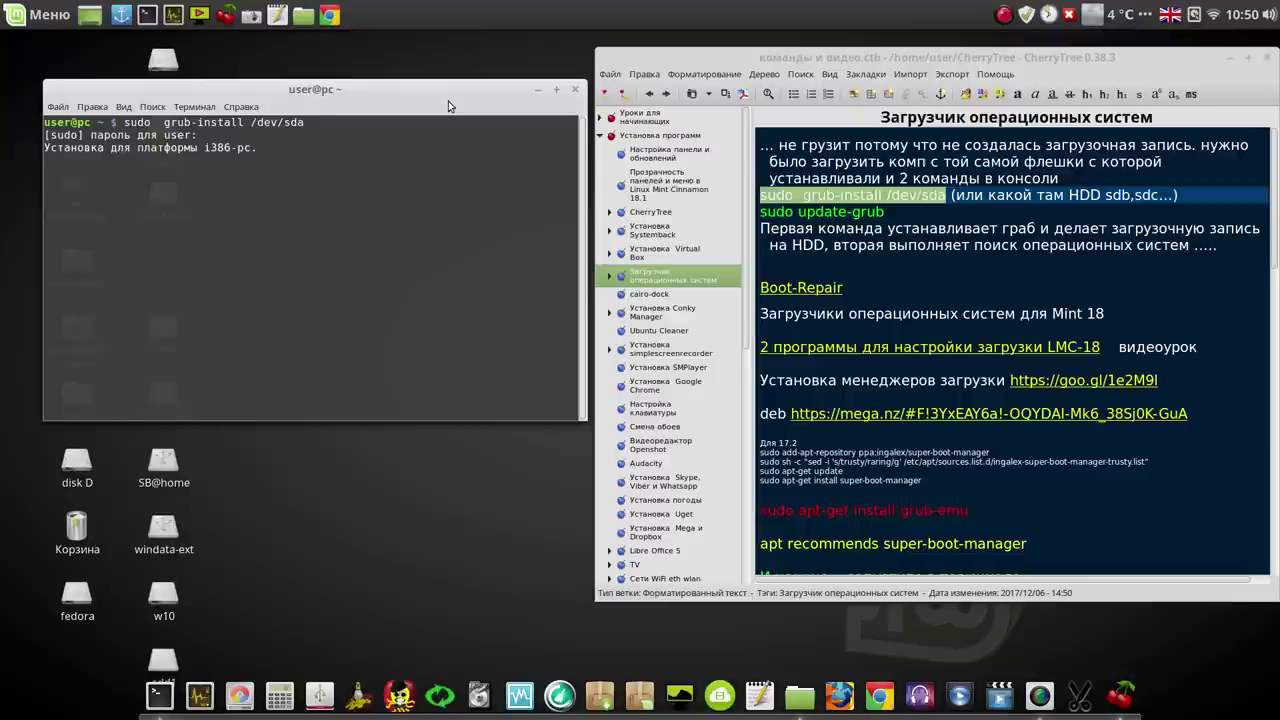
Step: Copy the sudo update-grub command from the boot loader note and run it in the terminal
{"action": "left_click_drag", "start_coordinate": [885, 213], "coordinate": [762, 217]}
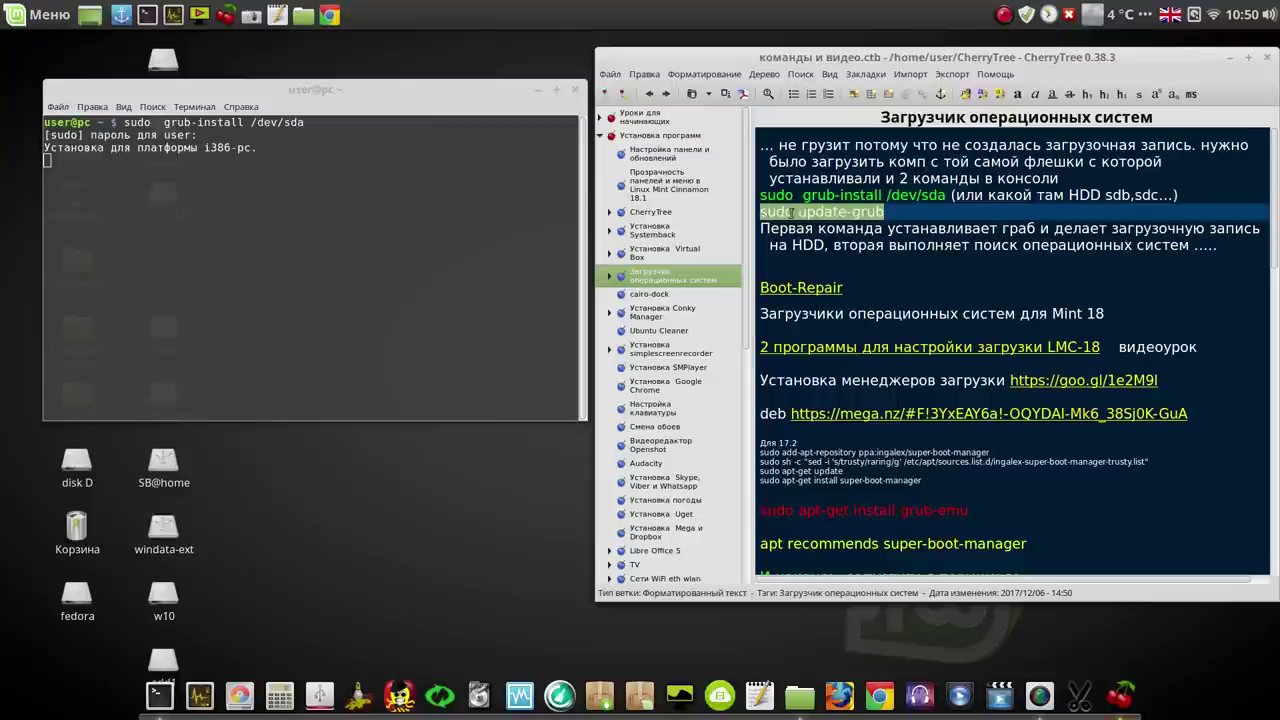
{"action": "right_click", "coordinate": [790, 213]}
{"action": "left_click", "coordinate": [822, 237]}
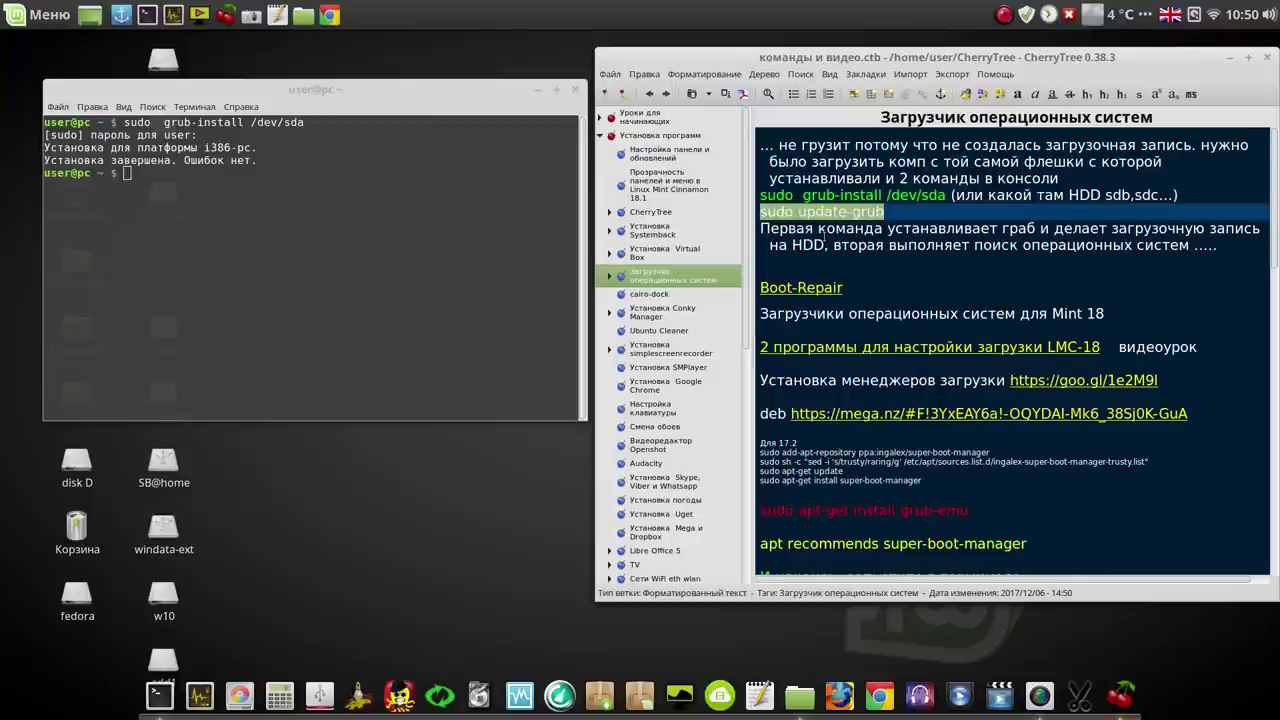
{"action": "left_click", "coordinate": [301, 194]}
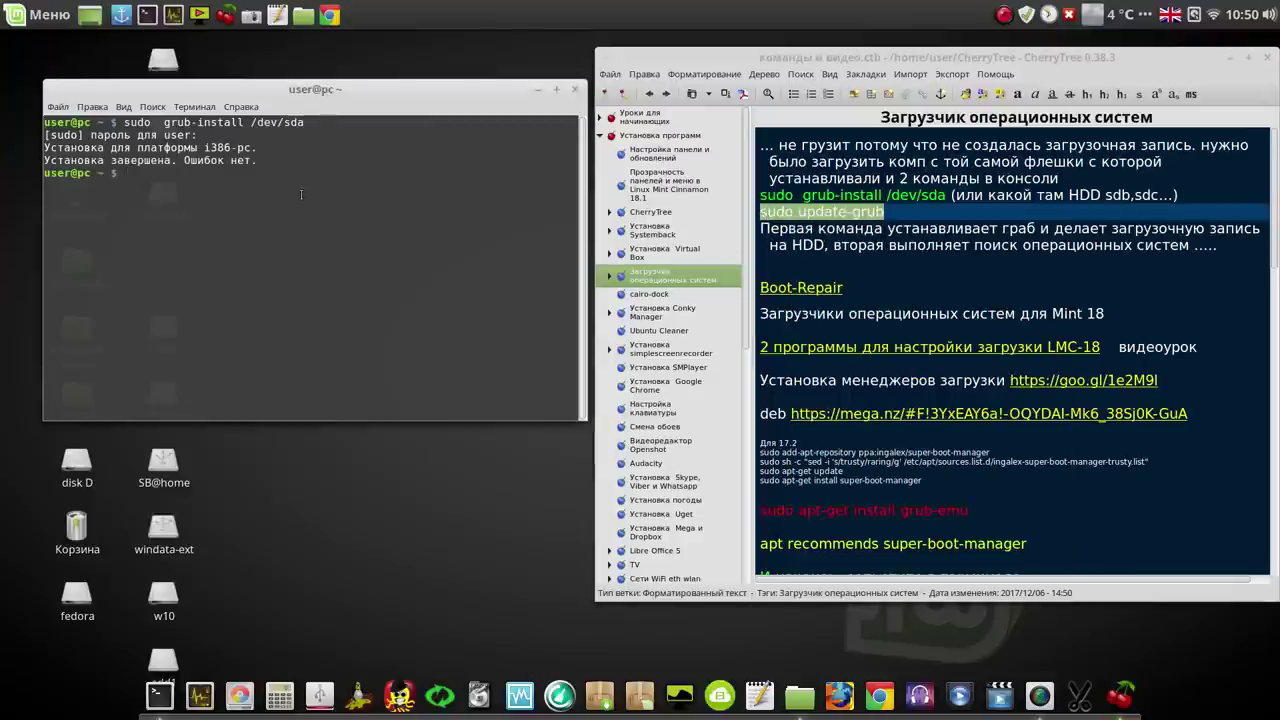
{"action": "key", "text": "ctrl+shift+v"}
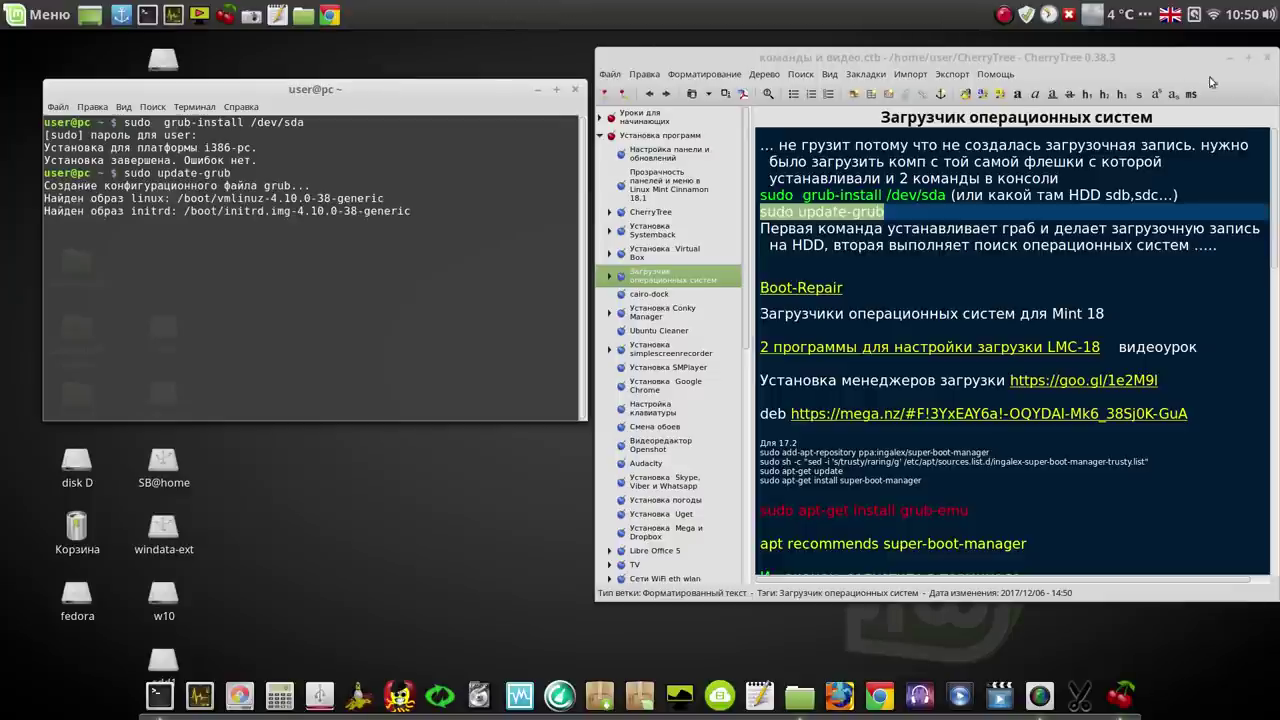
Step: Close CherryTree, close the terminal once the GRUB update has listed the installed systems, and pause the screen recording
{"action": "left_click", "coordinate": [1265, 57]}
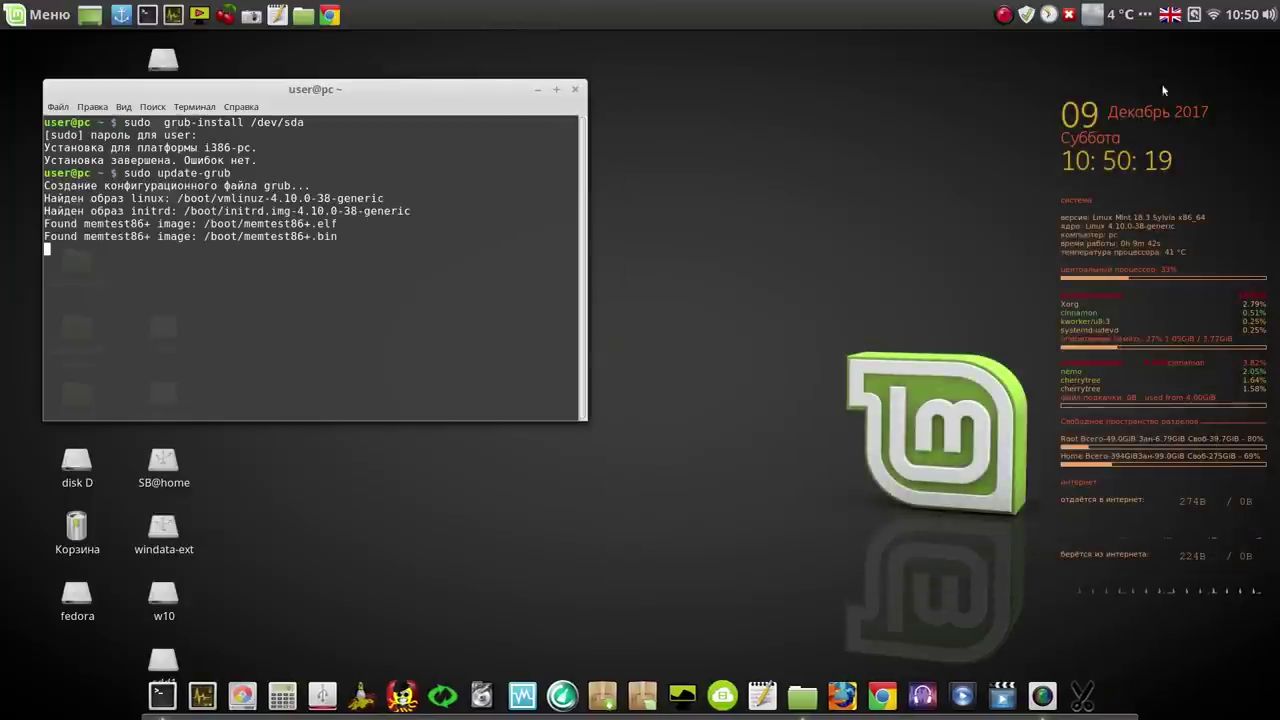
{"action": "left_click_drag", "start_coordinate": [477, 97], "coordinate": [686, 79]}
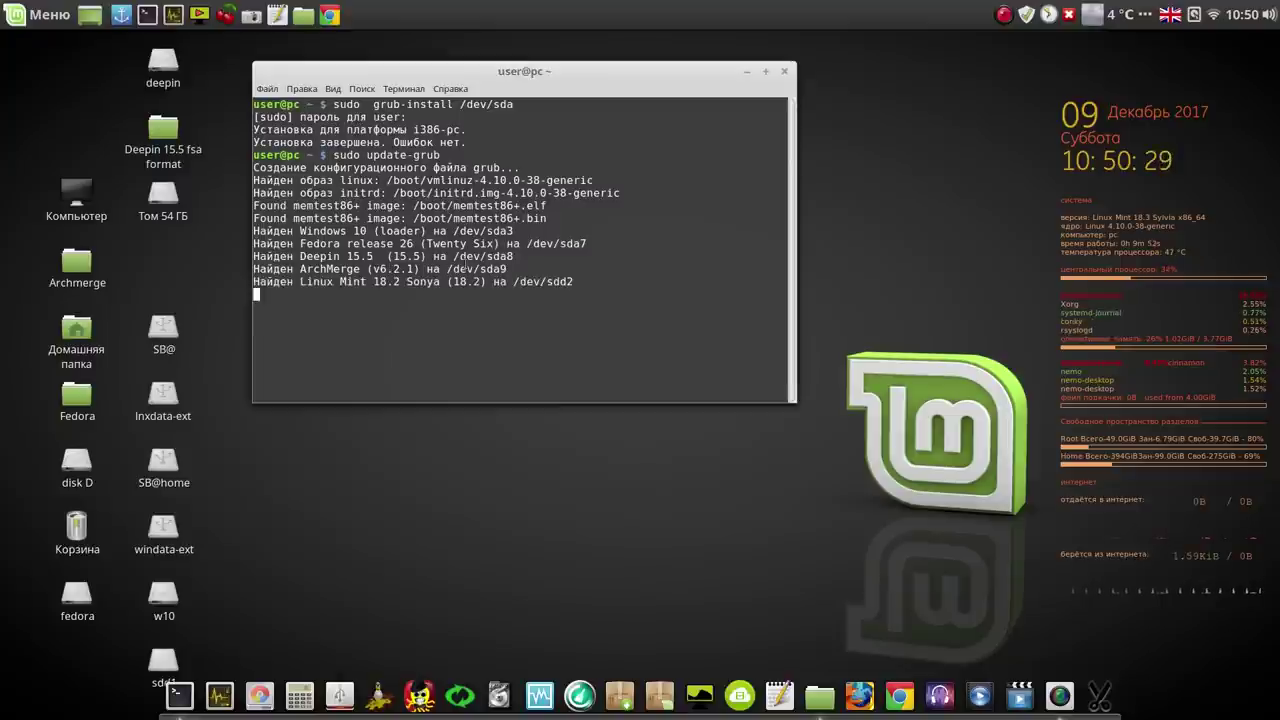
{"action": "left_click", "coordinate": [785, 72]}
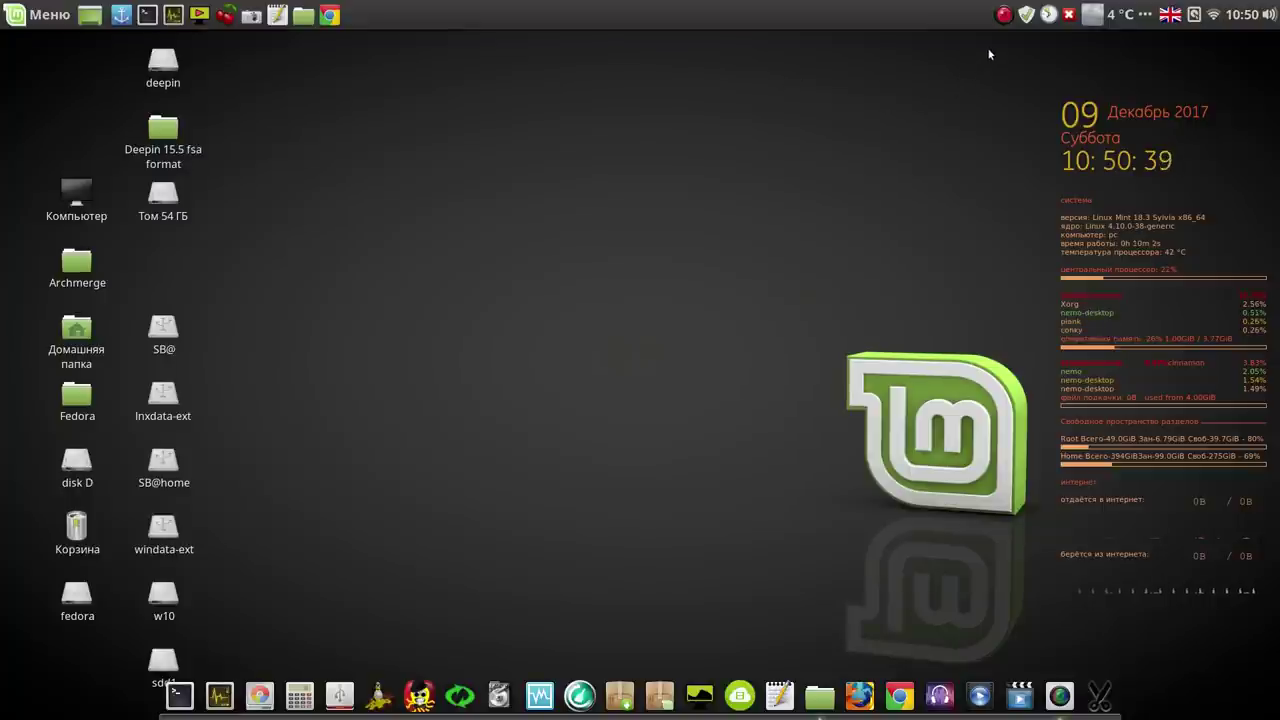
{"action": "right_click", "coordinate": [1004, 17]}
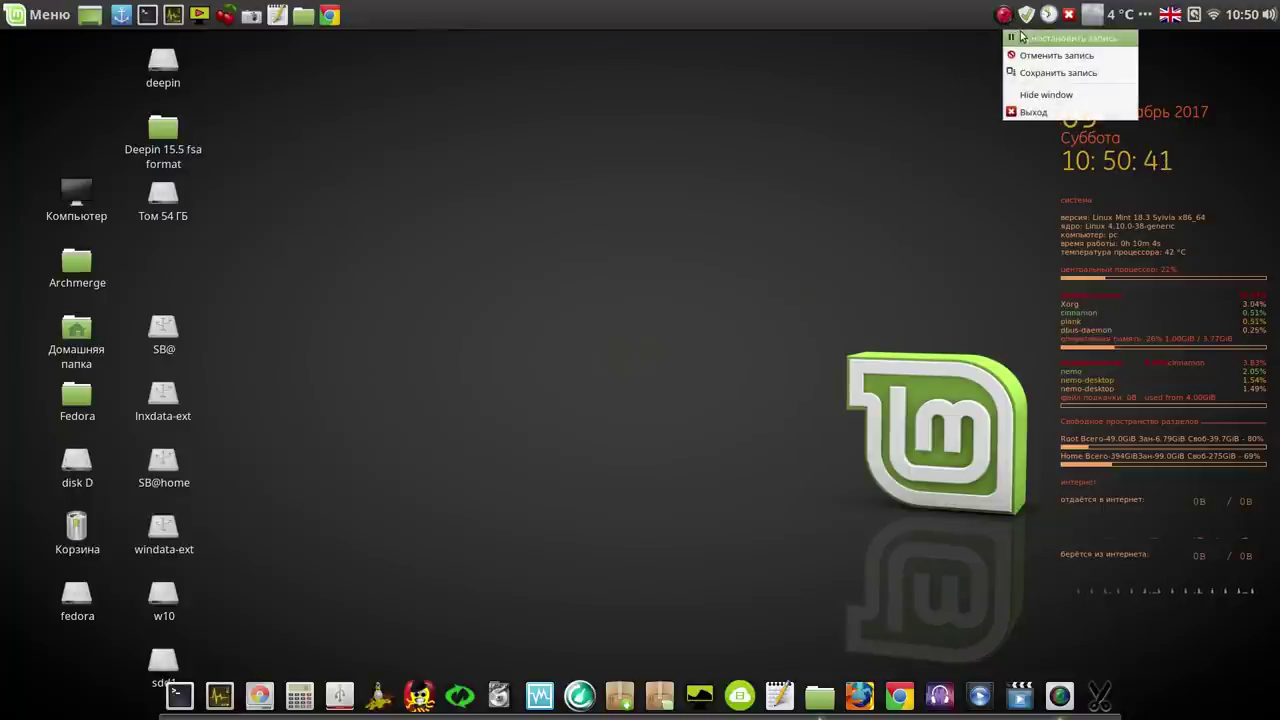
{"action": "left_click", "coordinate": [1022, 36]}
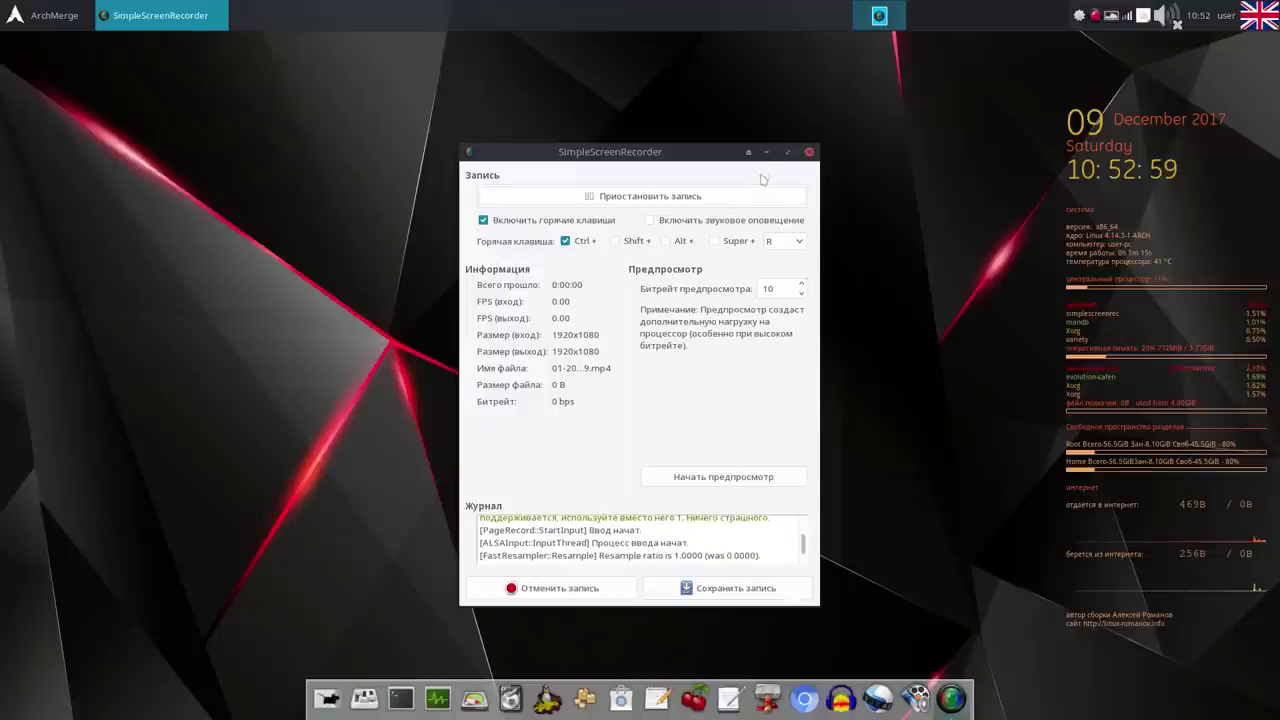
Step: Minimize SimpleScreenRecorder in the restored ArchMerge system, then open the application centre, look it over and close it
{"action": "left_click", "coordinate": [766, 152]}
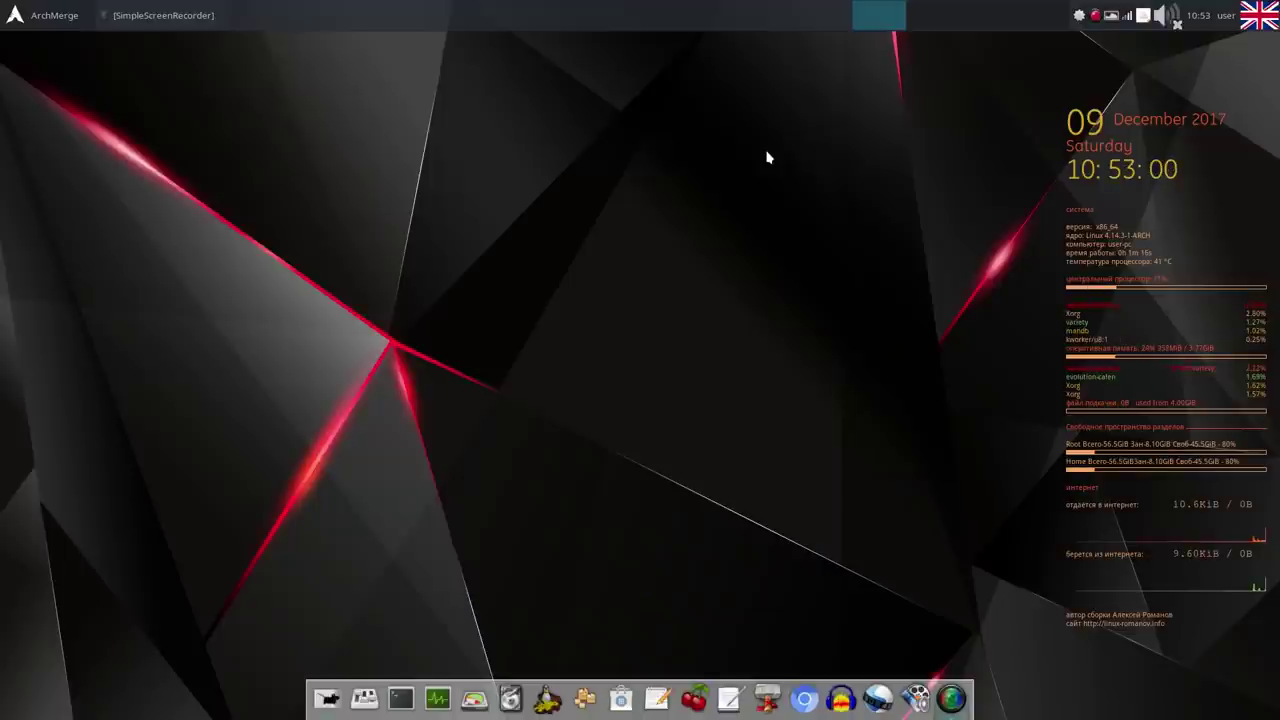
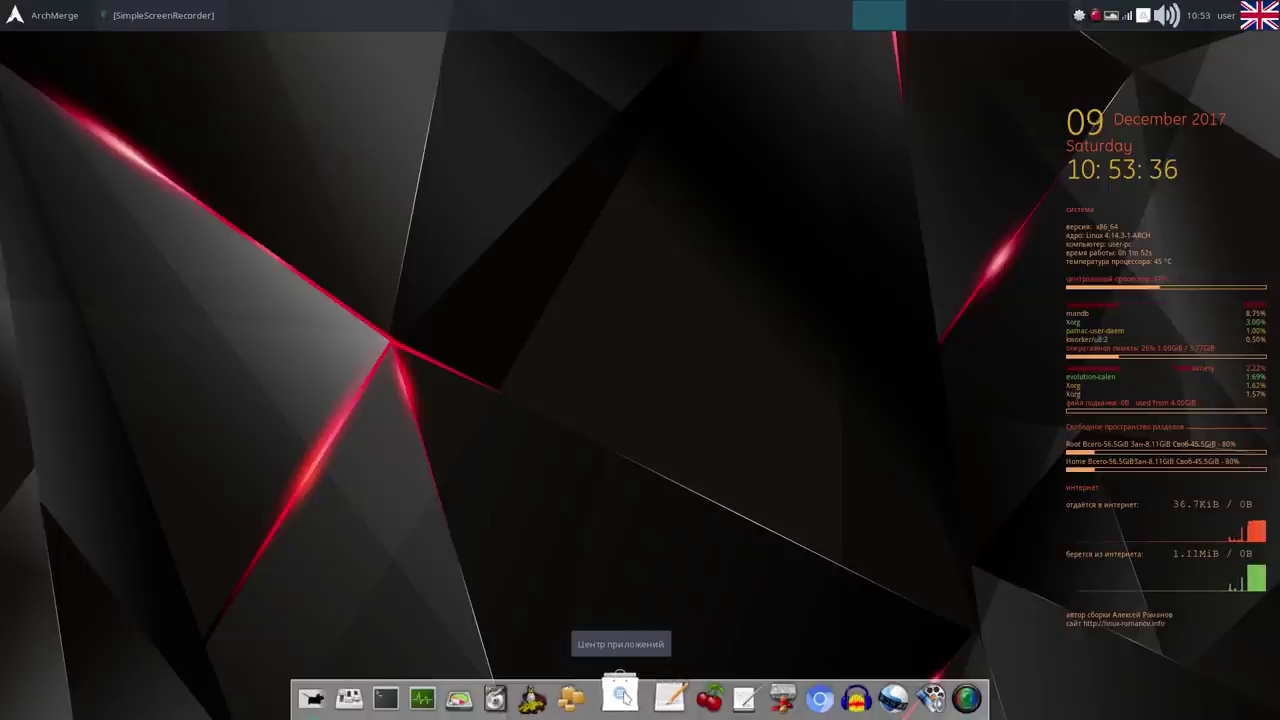
{"action": "left_click", "coordinate": [624, 697]}
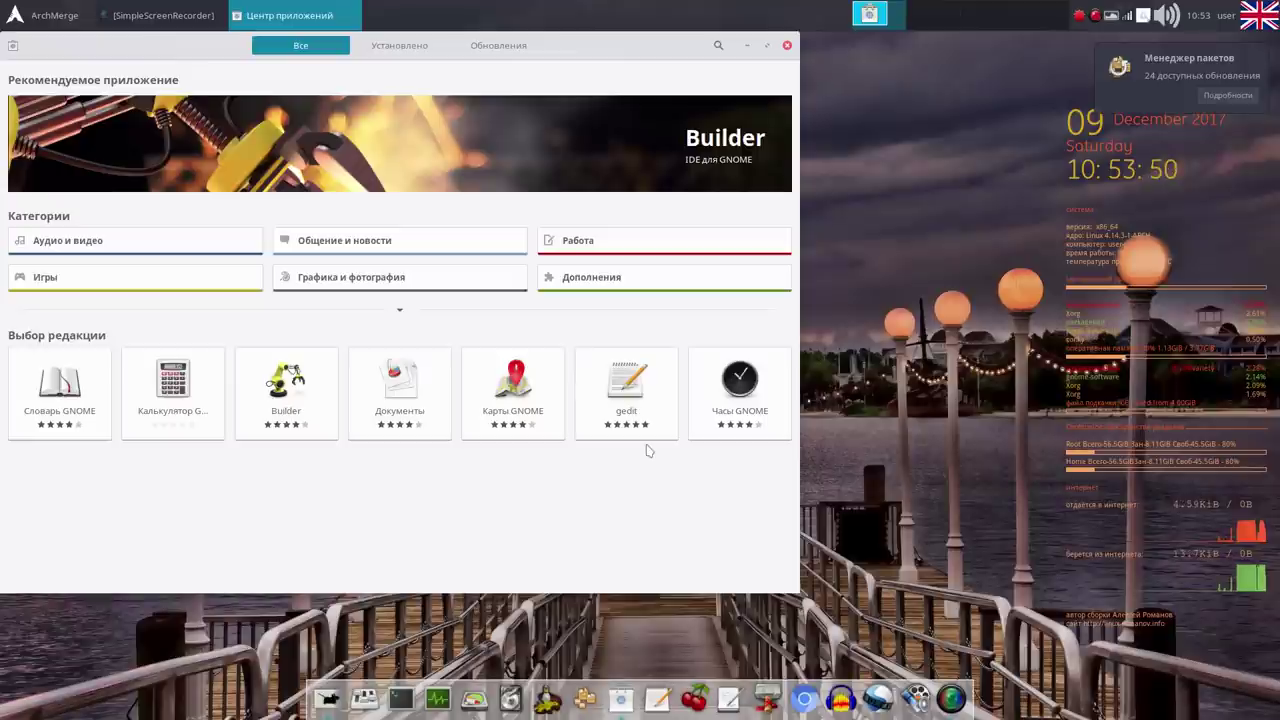
{"action": "left_click_drag", "start_coordinate": [651, 52], "coordinate": [777, 73]}
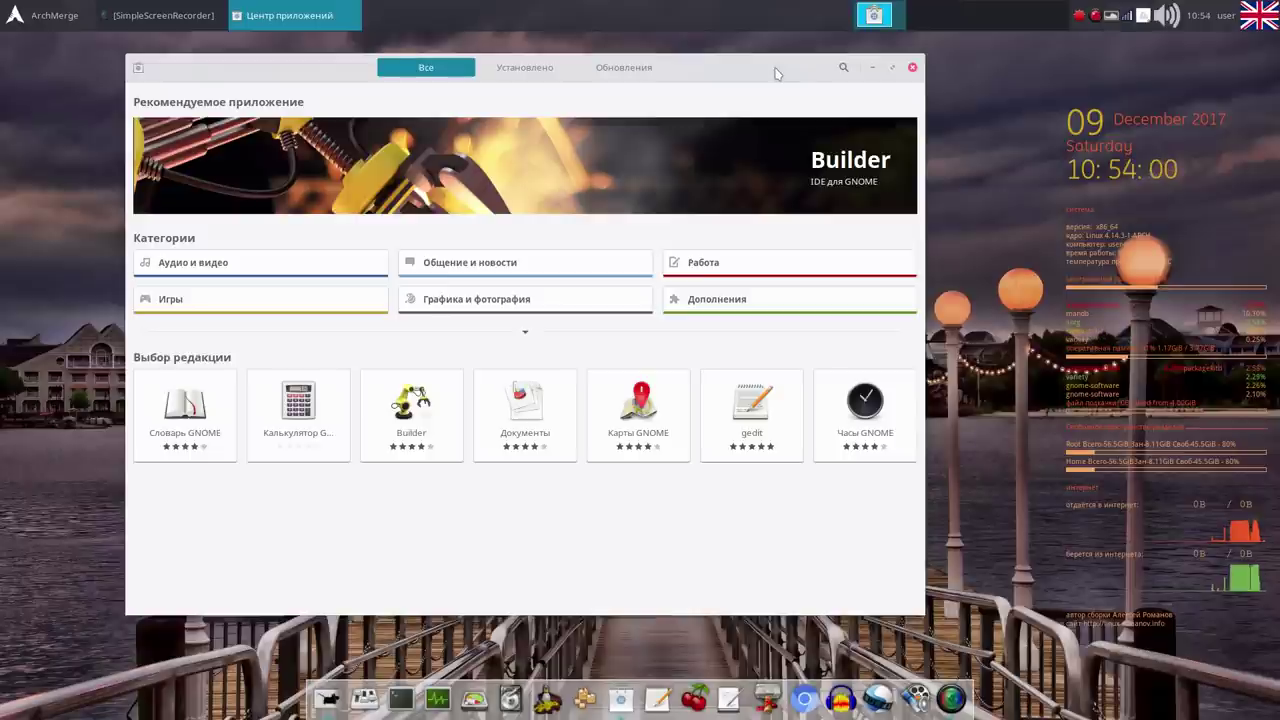
{"action": "left_click", "coordinate": [912, 67]}
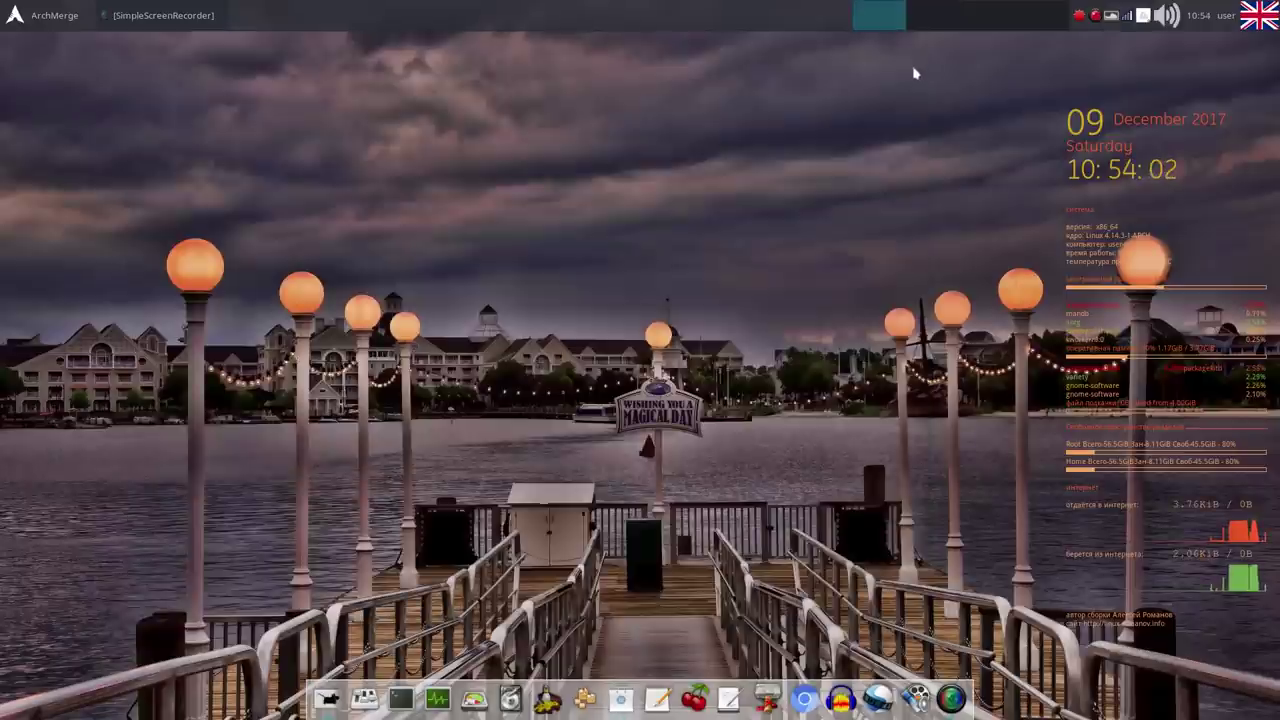
Step: Open ArchMerge's package manager, move its window to view the package list and close it
{"action": "left_click", "coordinate": [588, 700]}
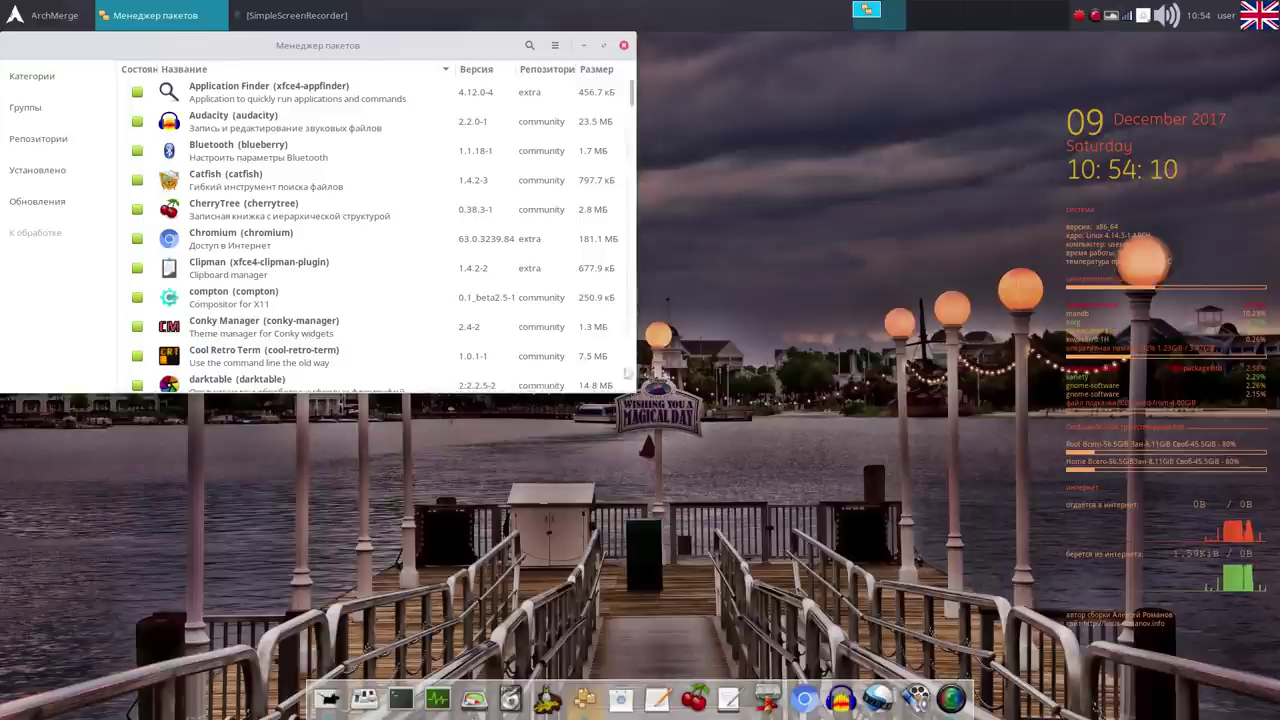
{"action": "left_click_drag", "start_coordinate": [468, 48], "coordinate": [620, 138]}
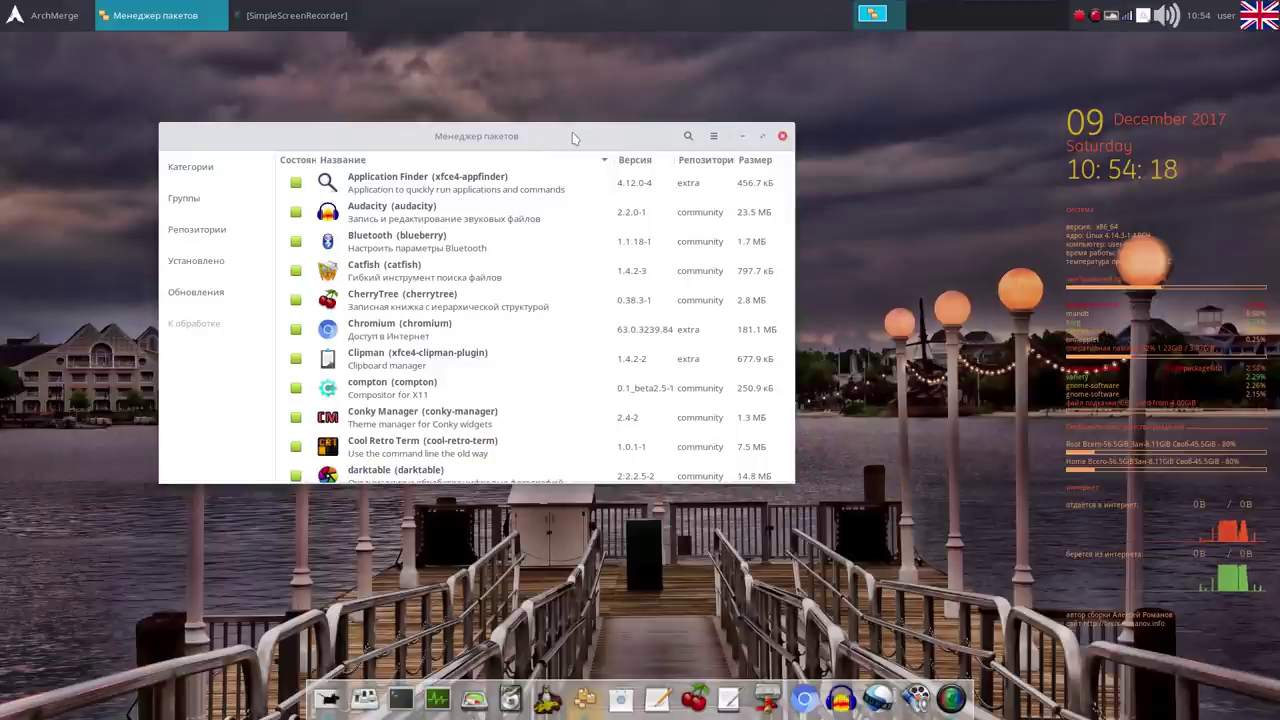
{"action": "left_click", "coordinate": [782, 137]}
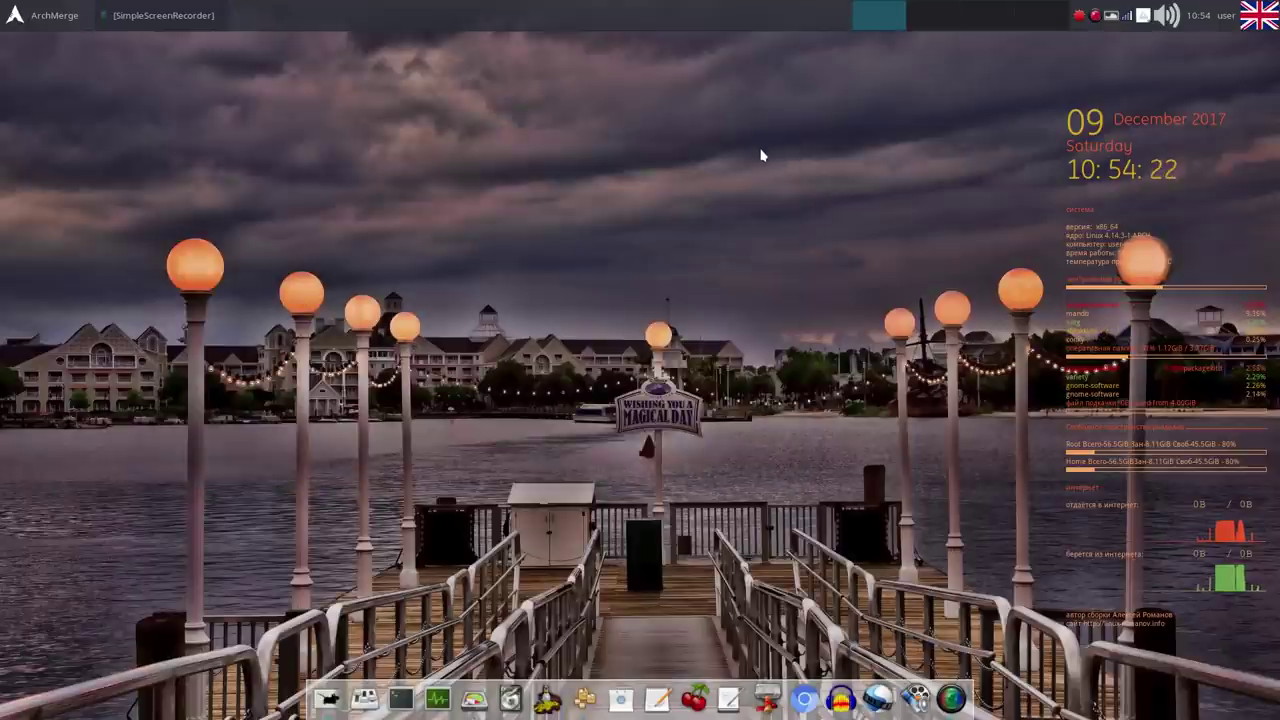
Step: Copy the current Variety wallpaper to the favourites and pause the screen recording
{"action": "left_click", "coordinate": [1112, 17]}
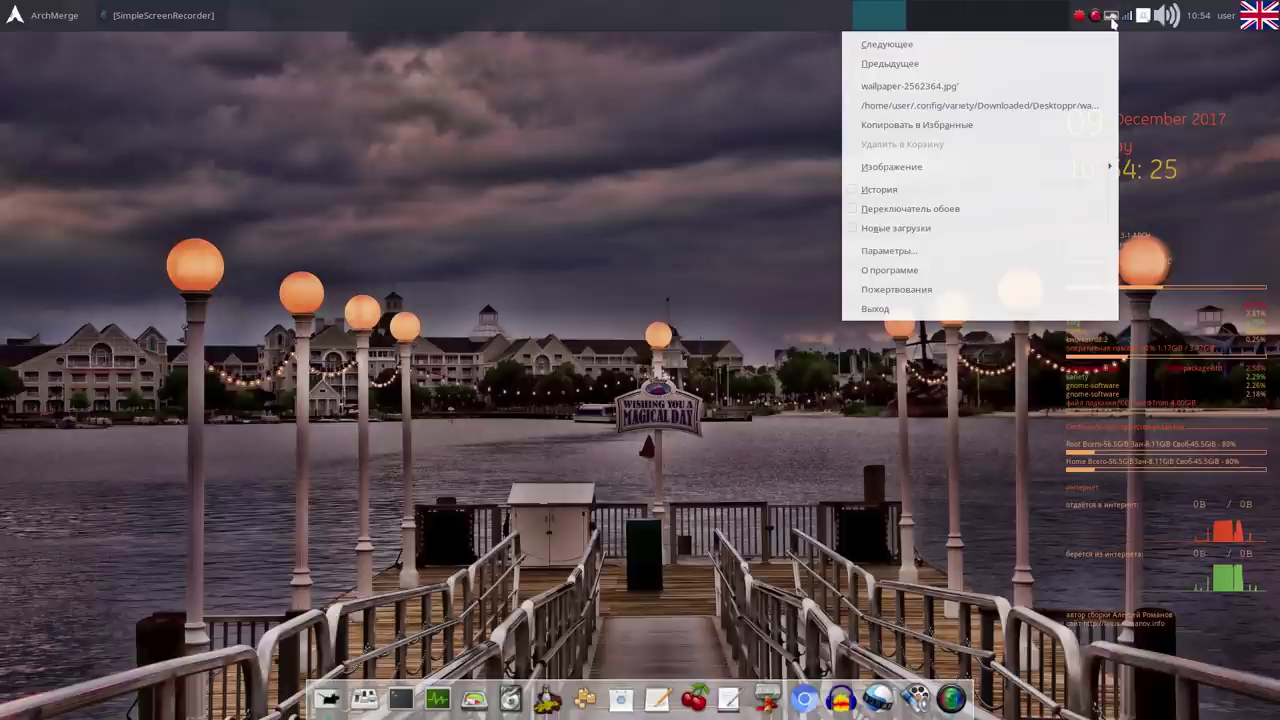
{"action": "left_click", "coordinate": [977, 124]}
{"action": "right_click", "coordinate": [1095, 16]}
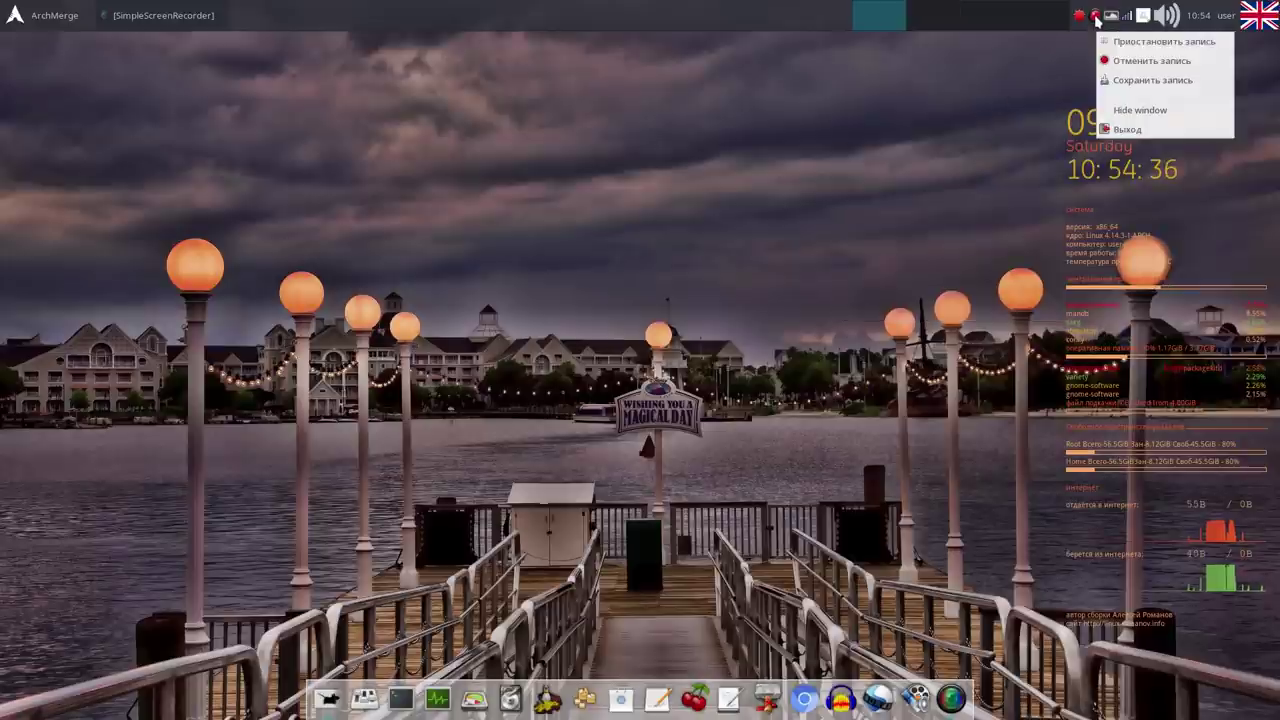
{"action": "left_click", "coordinate": [1160, 41]}
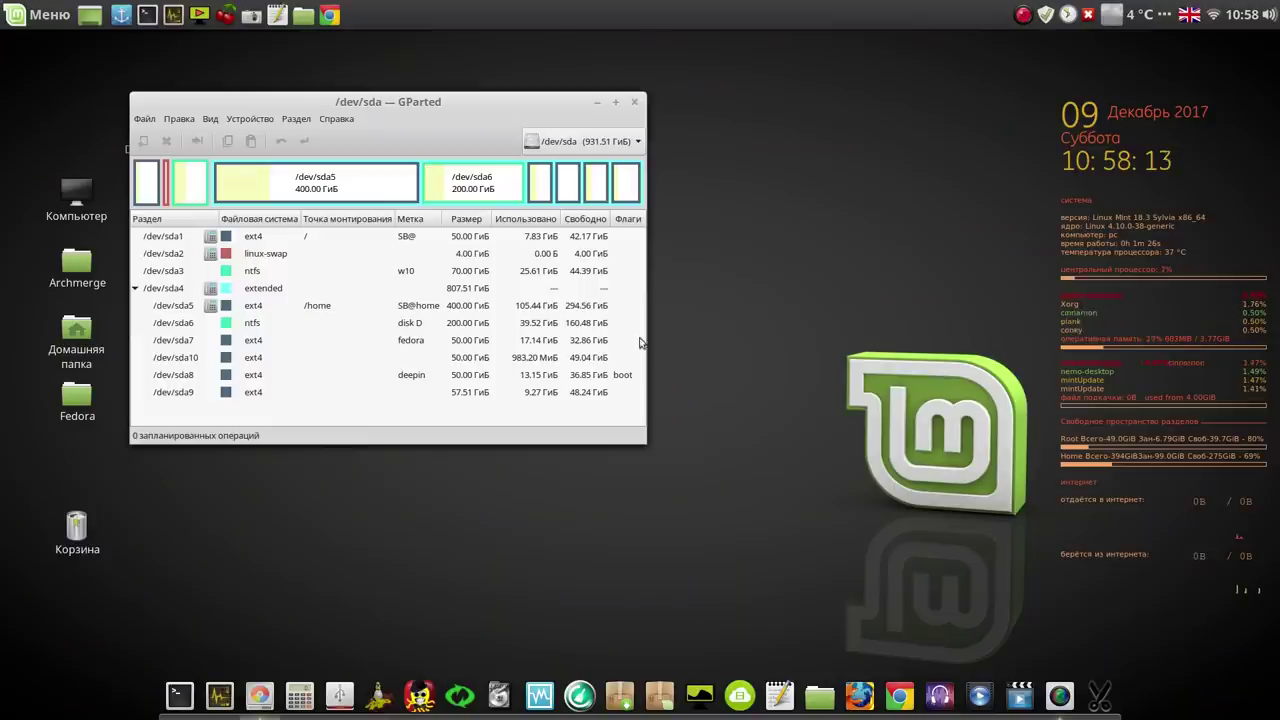
Step: Set the file system label of /dev/sda9 to archmerege in GParted
{"action": "left_click", "coordinate": [470, 395]}
{"action": "right_click", "coordinate": [470, 395]}
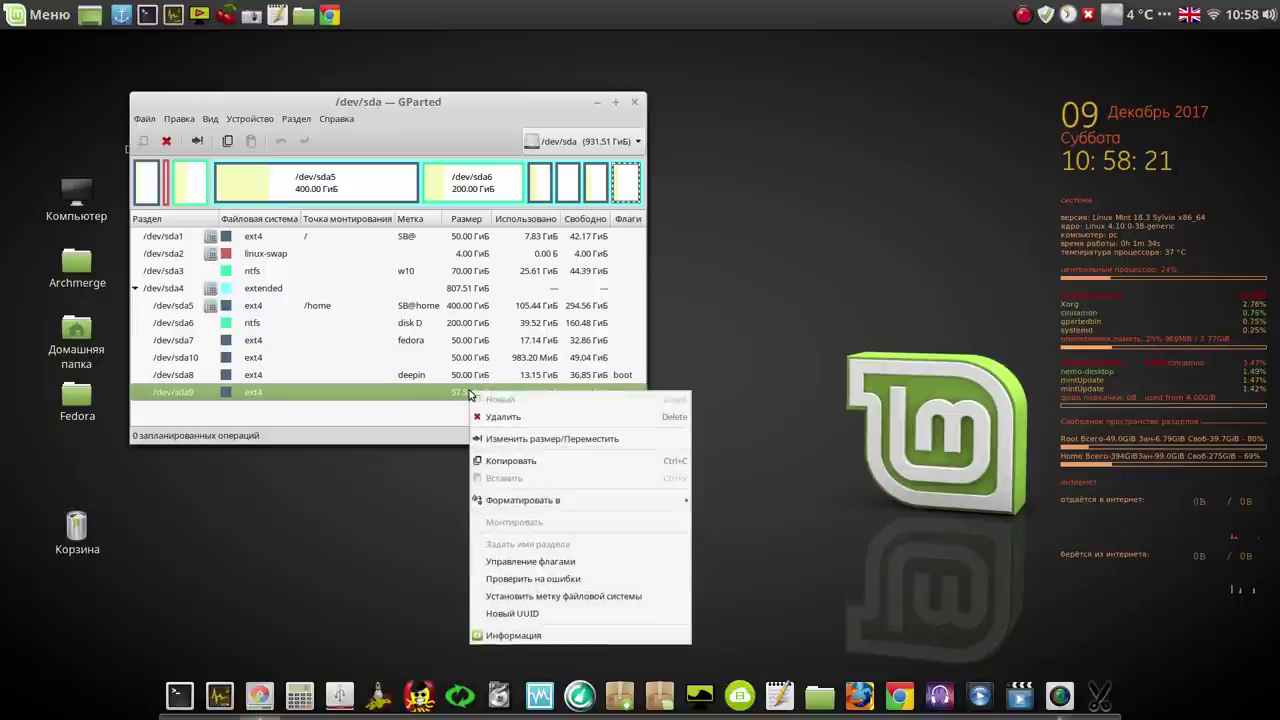
{"action": "left_click", "coordinate": [538, 598]}
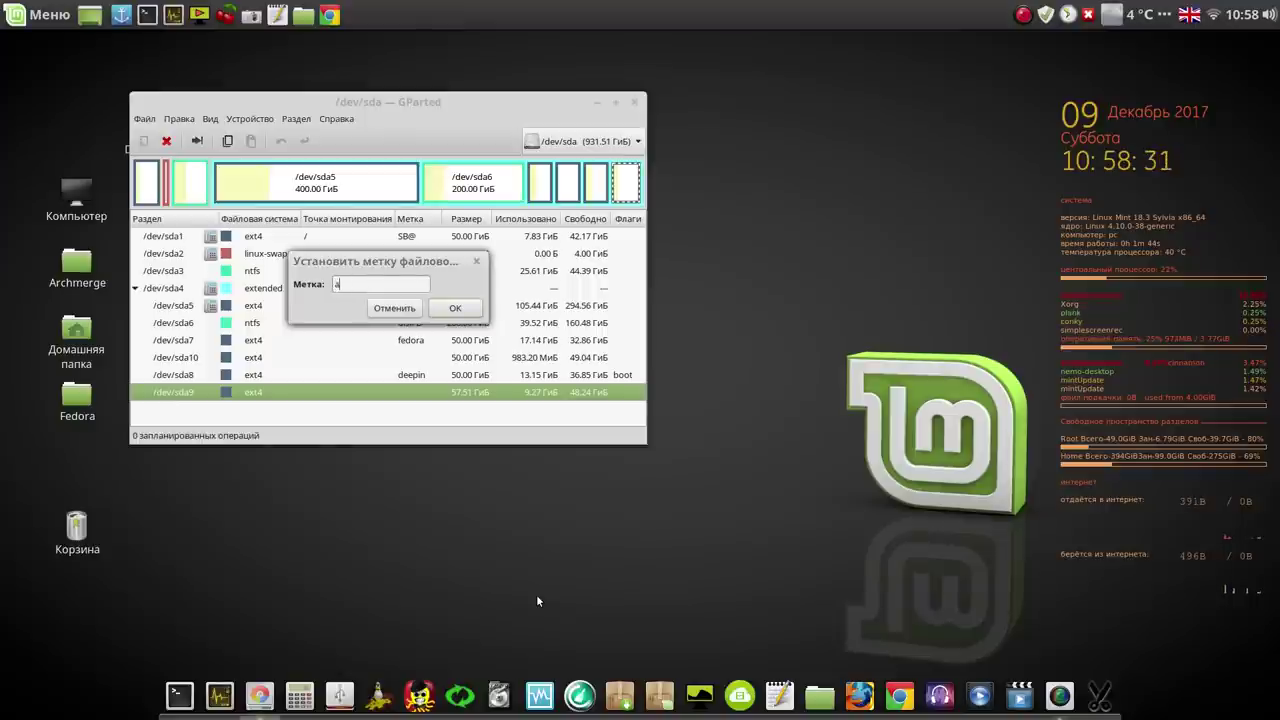
{"action": "type", "text": "chmerege"}
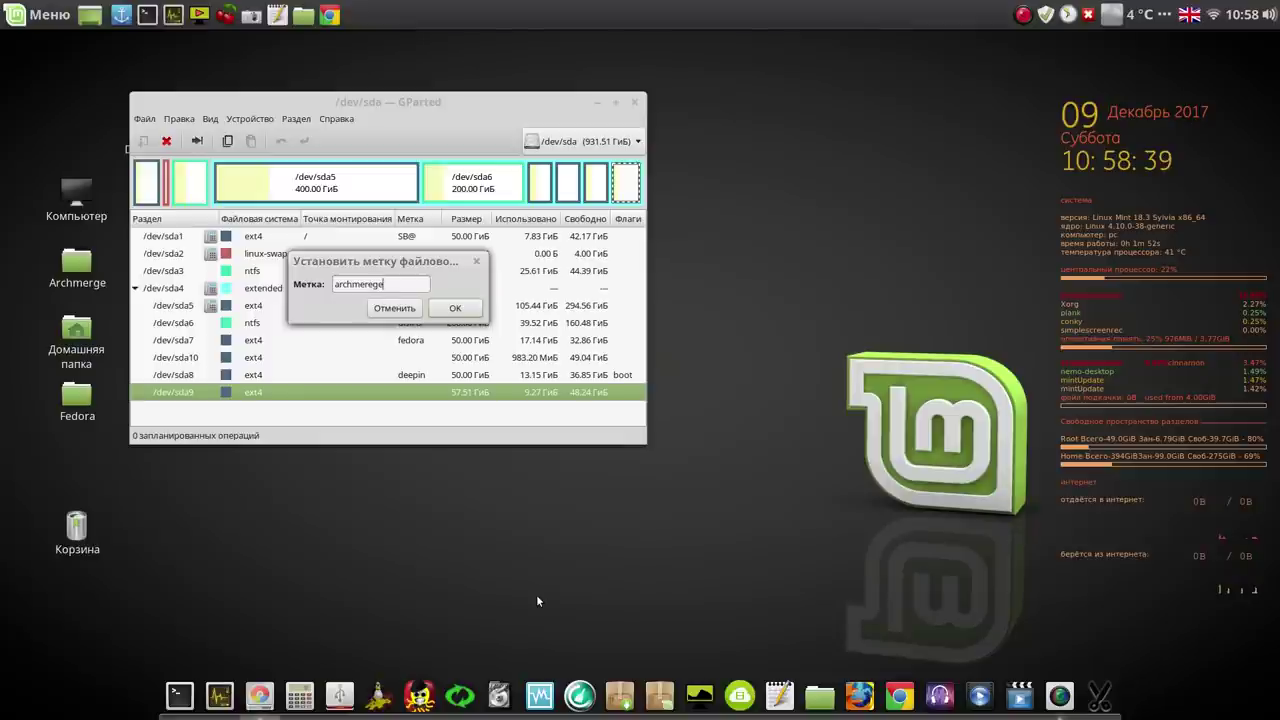
{"action": "left_click", "coordinate": [451, 310]}
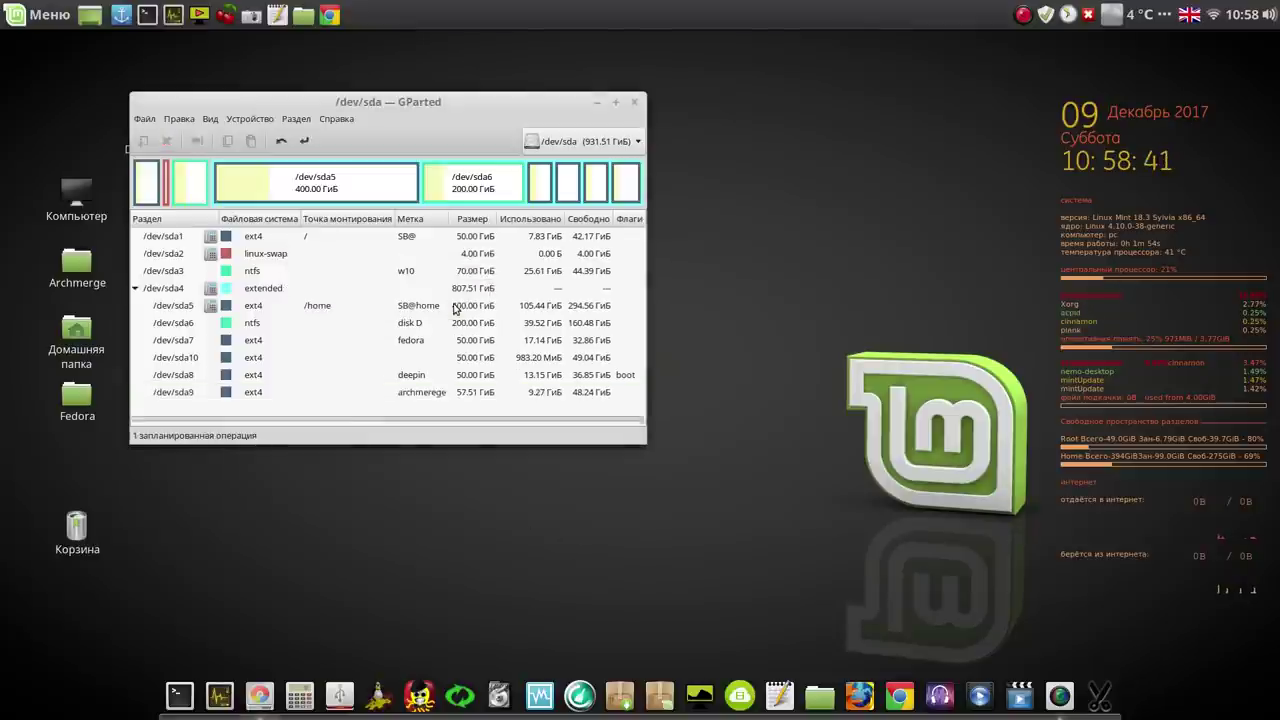
Step: Apply the pending label operation on /dev/sda9 and close the operations report
{"action": "left_click", "coordinate": [304, 143]}
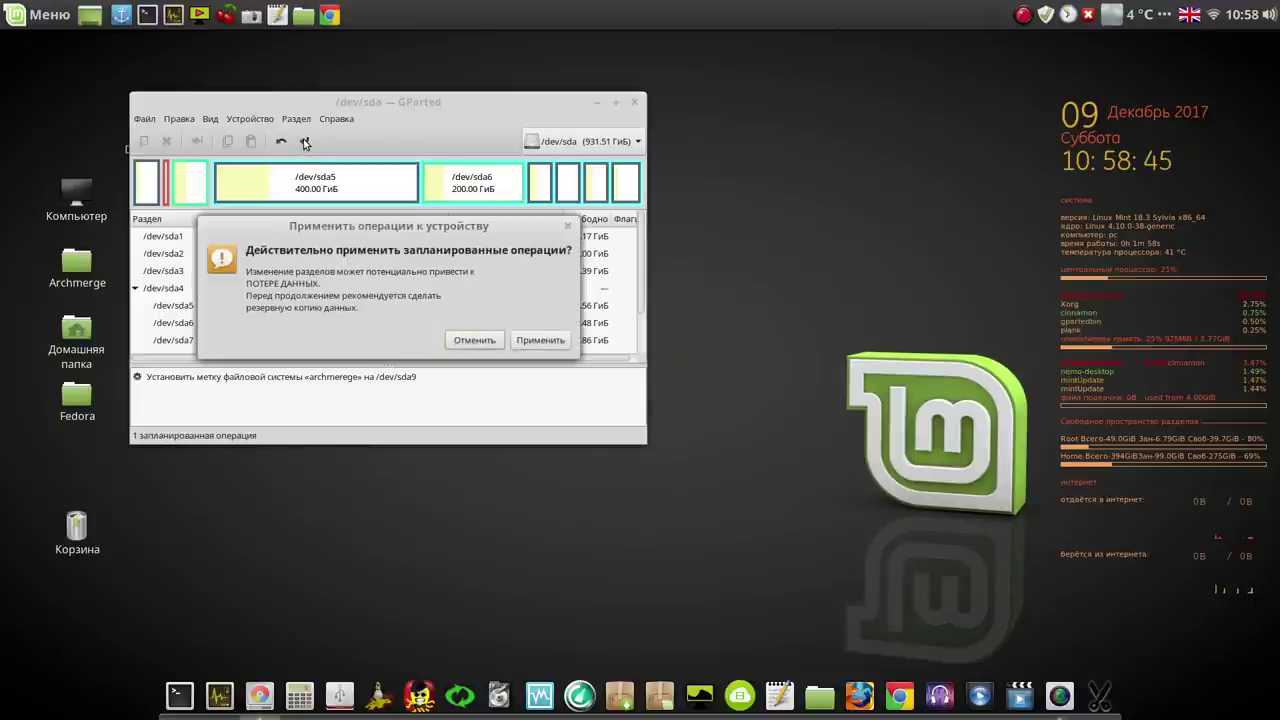
{"action": "left_click", "coordinate": [542, 341]}
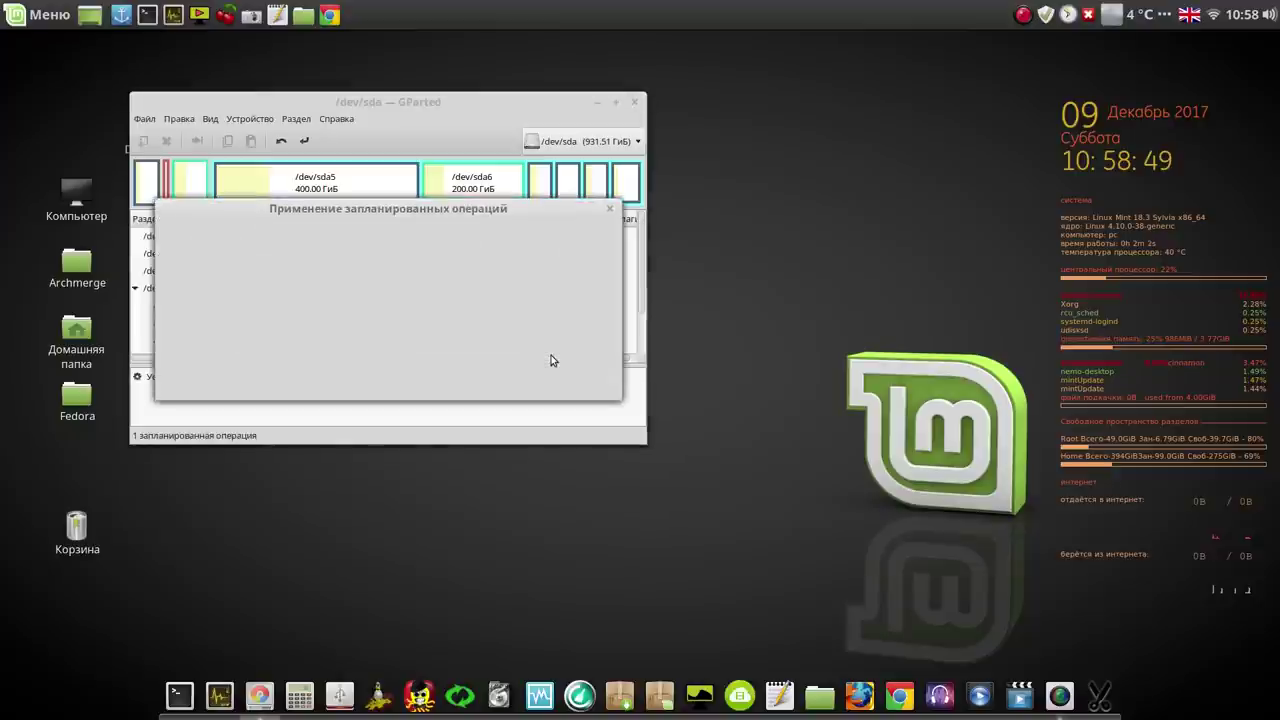
{"action": "left_click", "coordinate": [564, 384]}
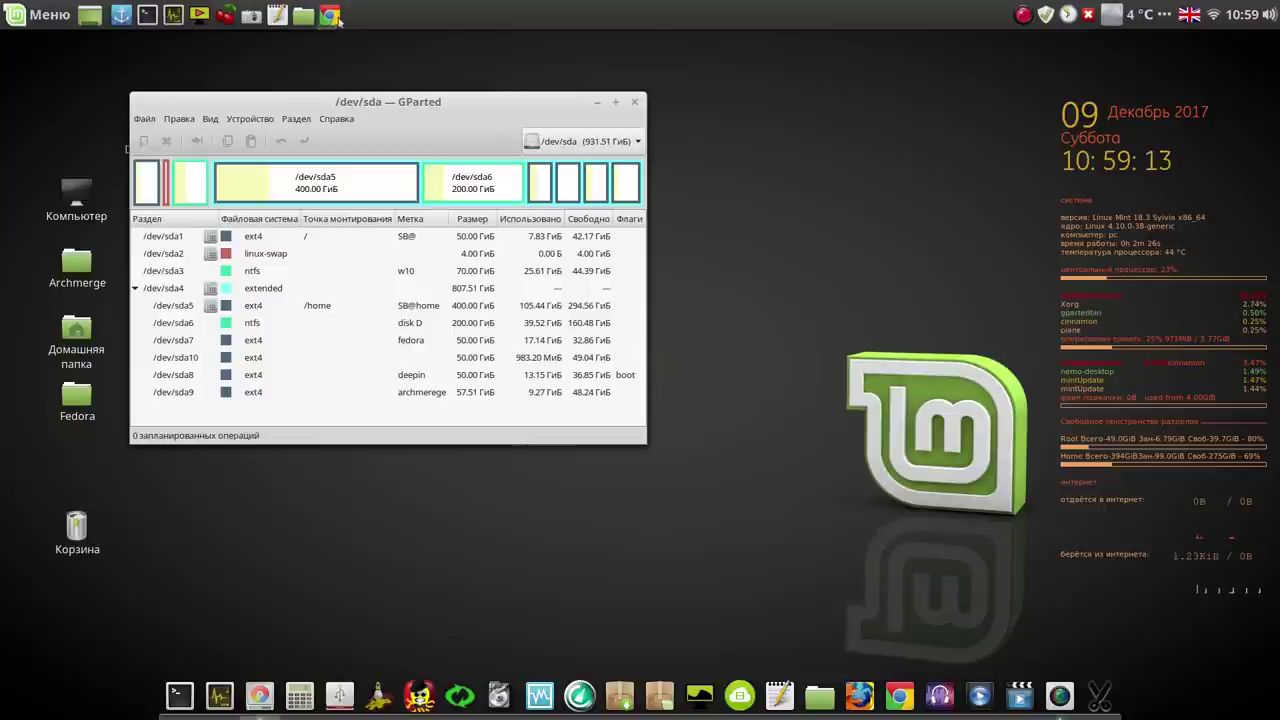
Step: Close GParted, open the Компьютерные советы website in a new Chrome tab and mark all newly notified e-mails as read
{"action": "left_click", "coordinate": [635, 104]}
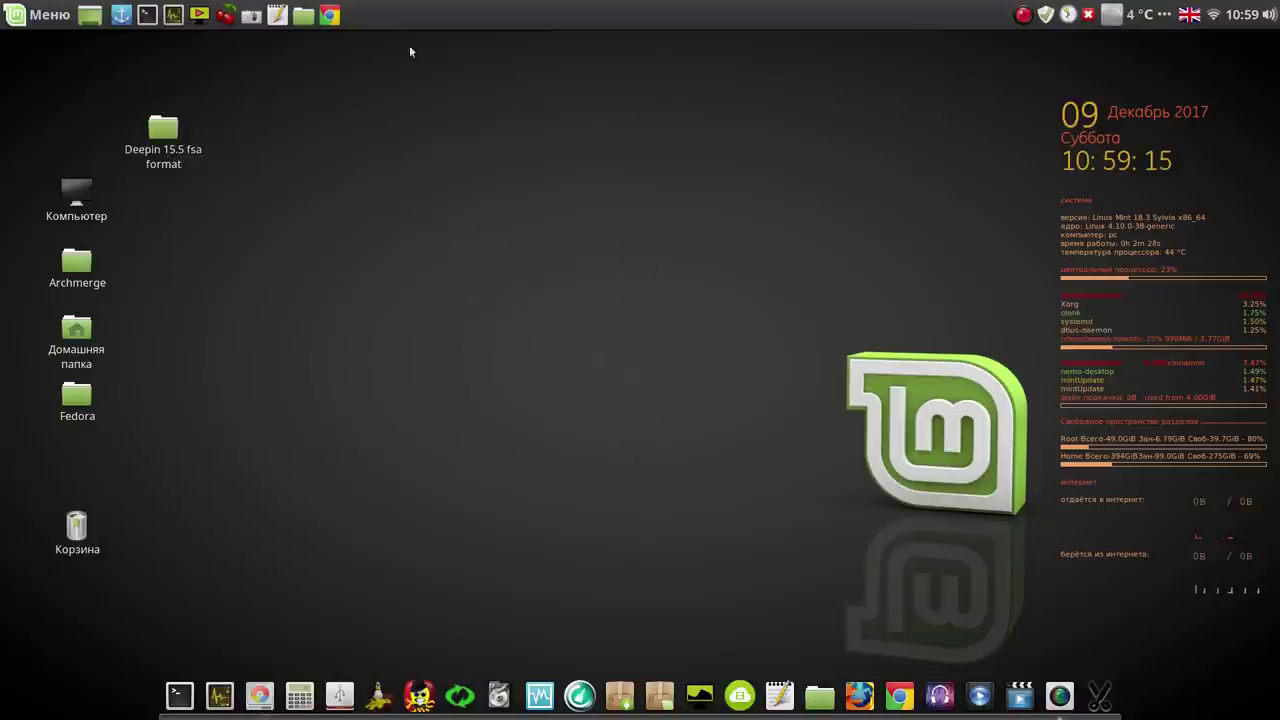
{"action": "left_click", "coordinate": [332, 18]}
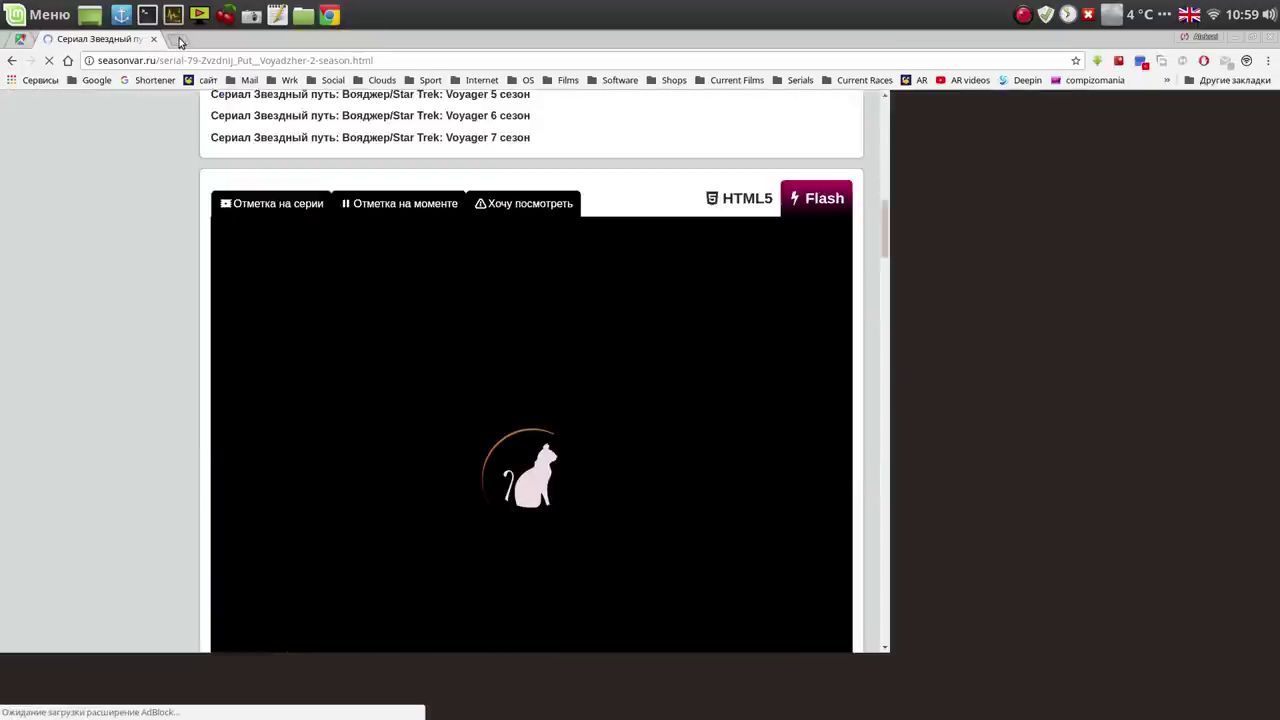
{"action": "left_click", "coordinate": [179, 39]}
{"action": "left_click", "coordinate": [205, 83]}
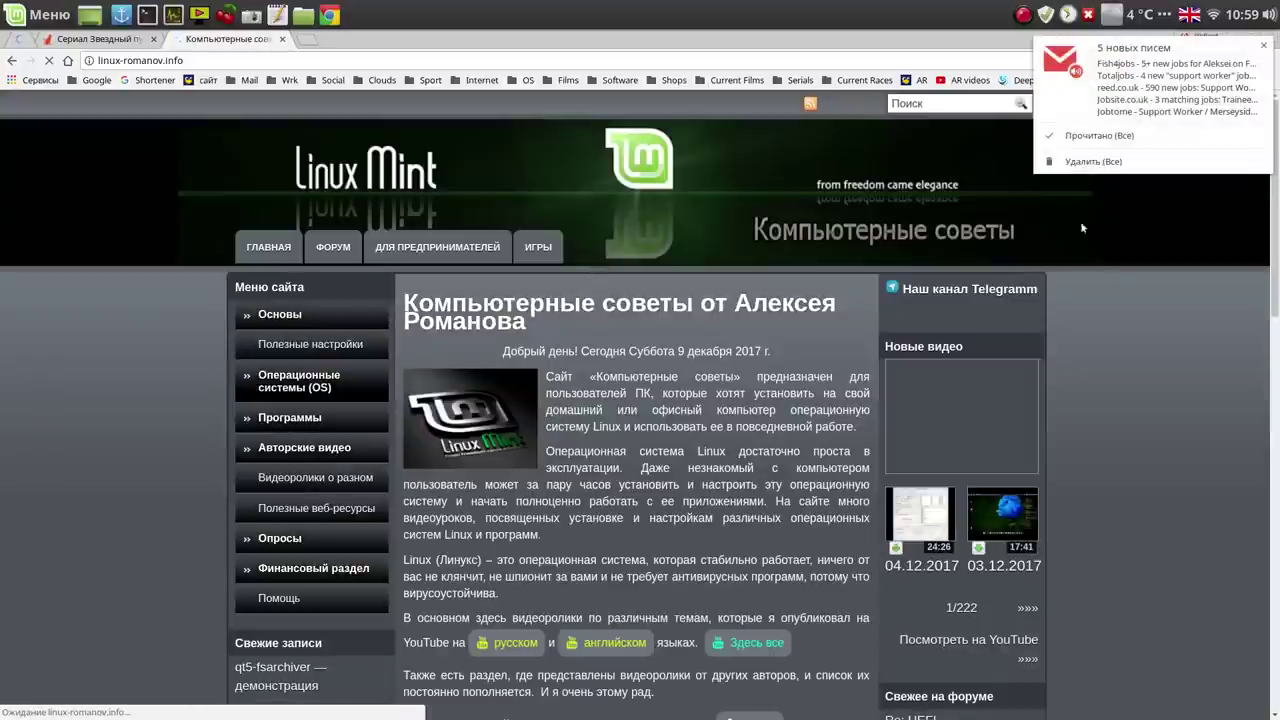
{"action": "left_click", "coordinate": [1108, 138]}
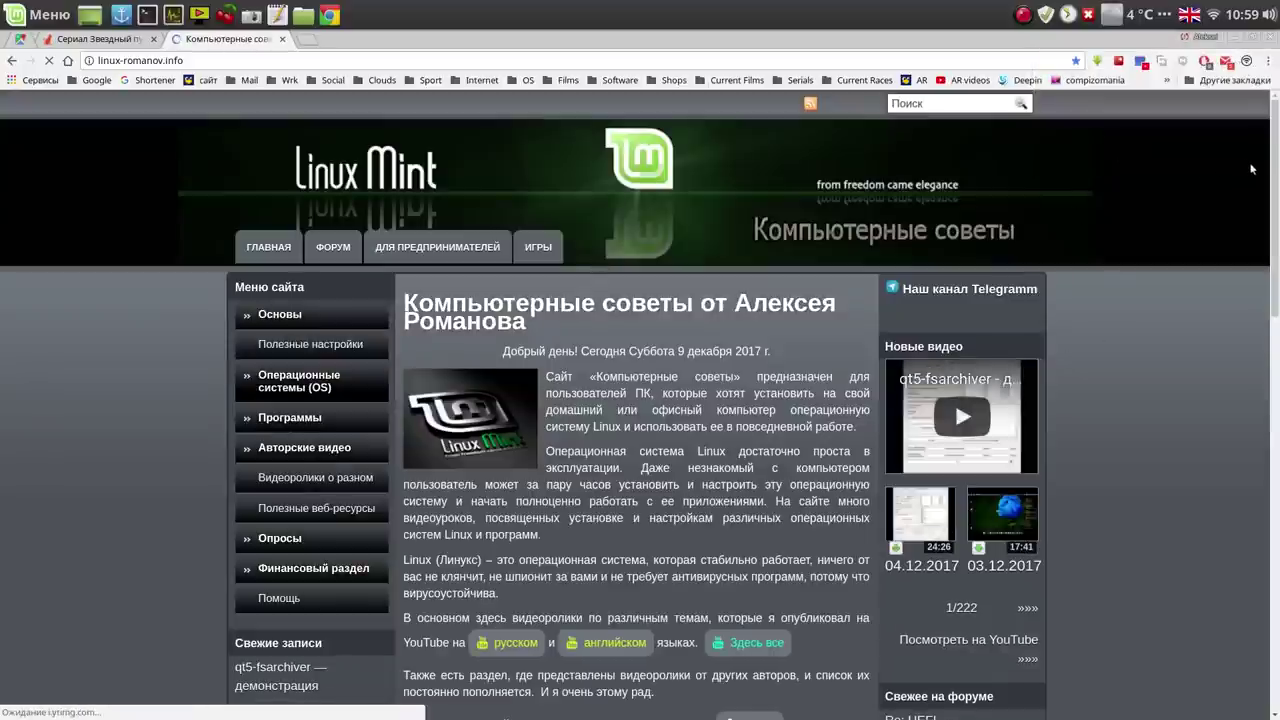
Step: Follow the site's КРОК storage link, browse the Linux builds to Deepin's "Deepin 15.5 fsa format" folder, and minimize the browser
{"action": "left_click_drag", "start_coordinate": [1274, 195], "coordinate": [1270, 242]}
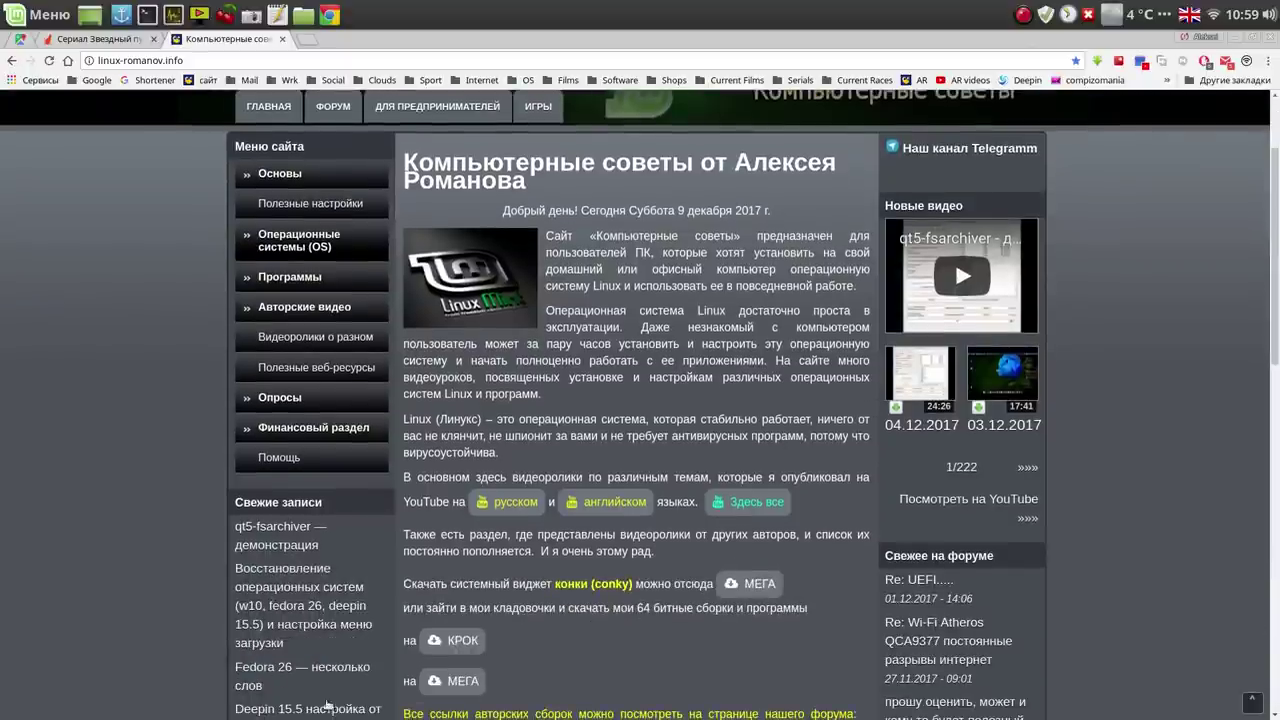
{"action": "left_click", "coordinate": [455, 645]}
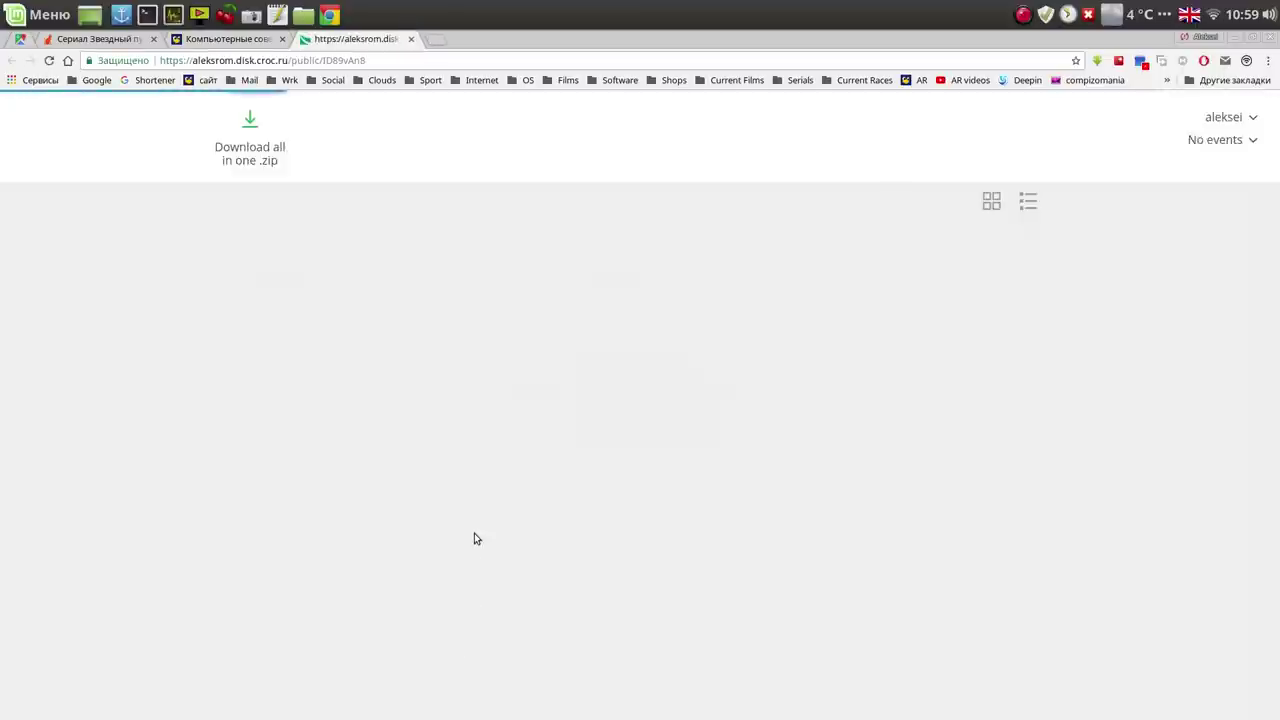
{"action": "left_click", "coordinate": [292, 326]}
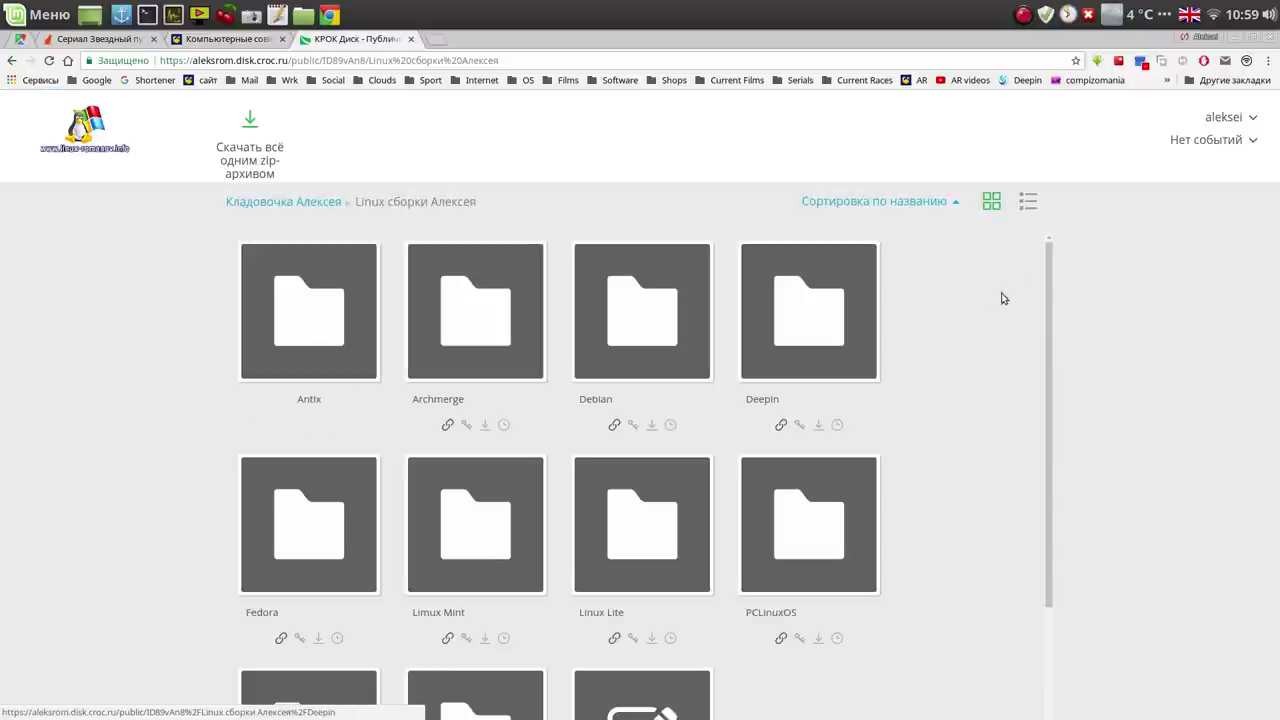
{"action": "left_click_drag", "start_coordinate": [1048, 279], "coordinate": [1050, 322]}
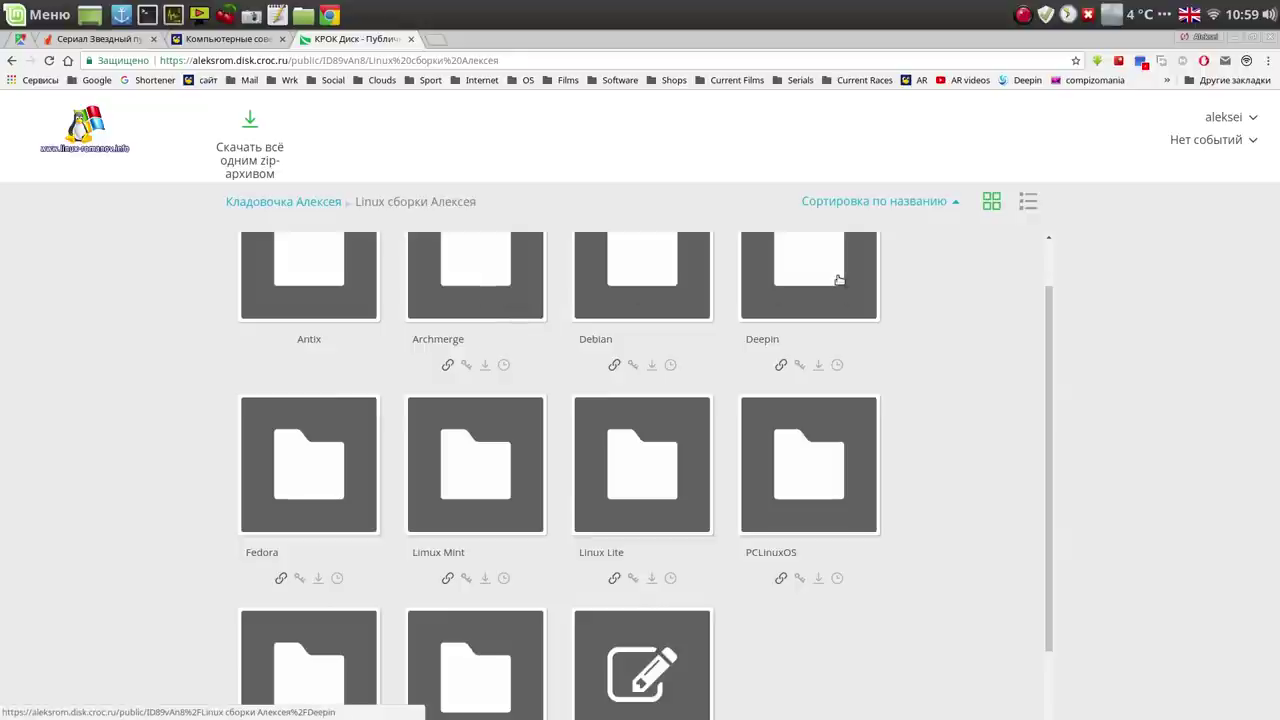
{"action": "left_click", "coordinate": [797, 286]}
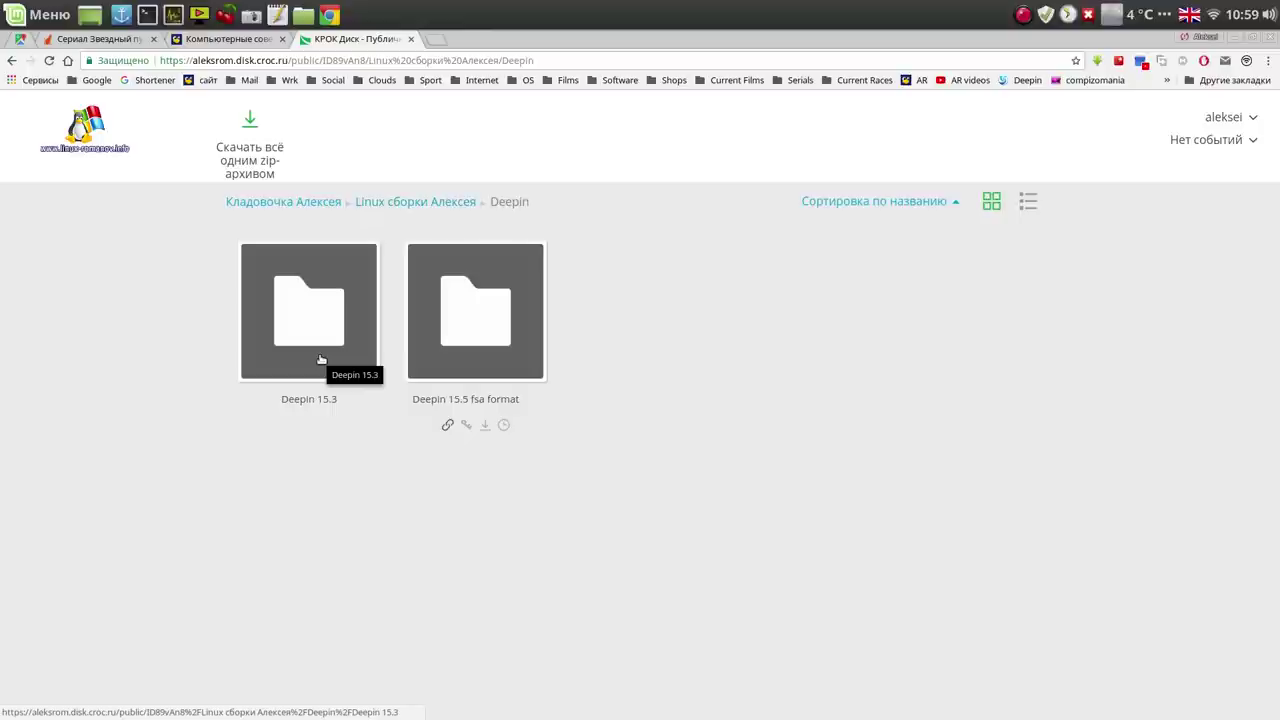
{"action": "left_click", "coordinate": [492, 347]}
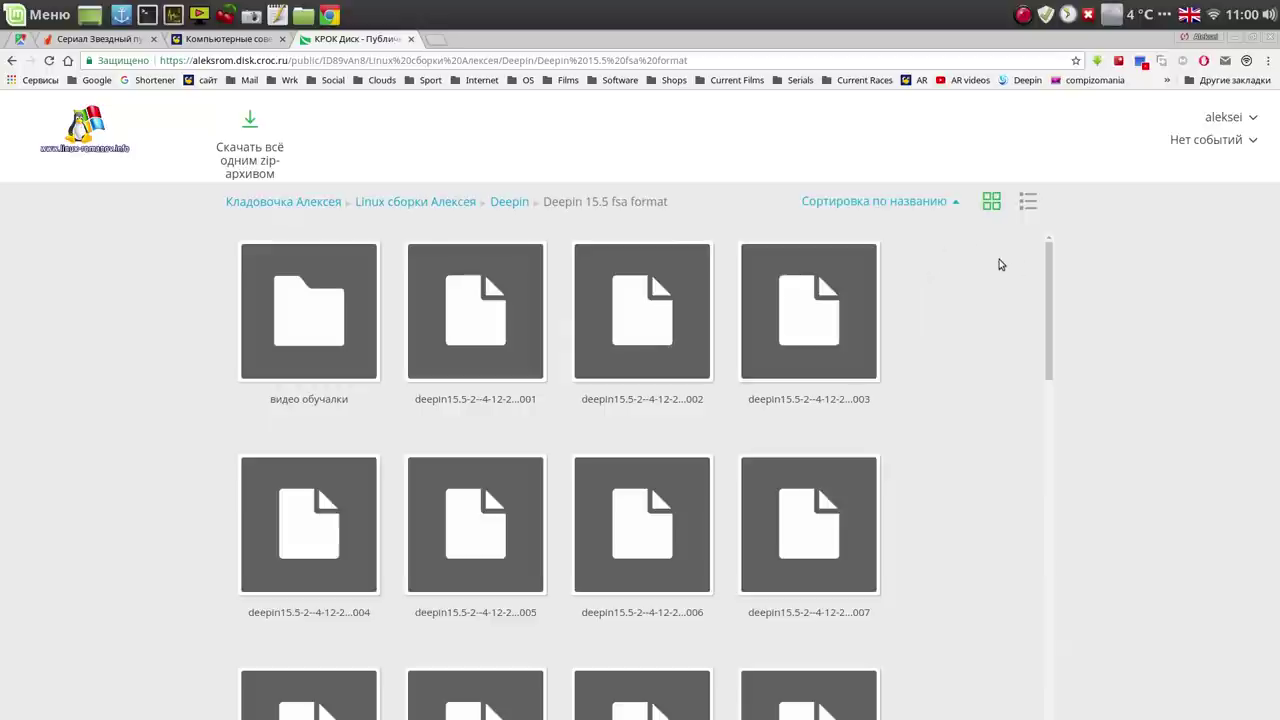
{"action": "left_click", "coordinate": [1236, 38]}
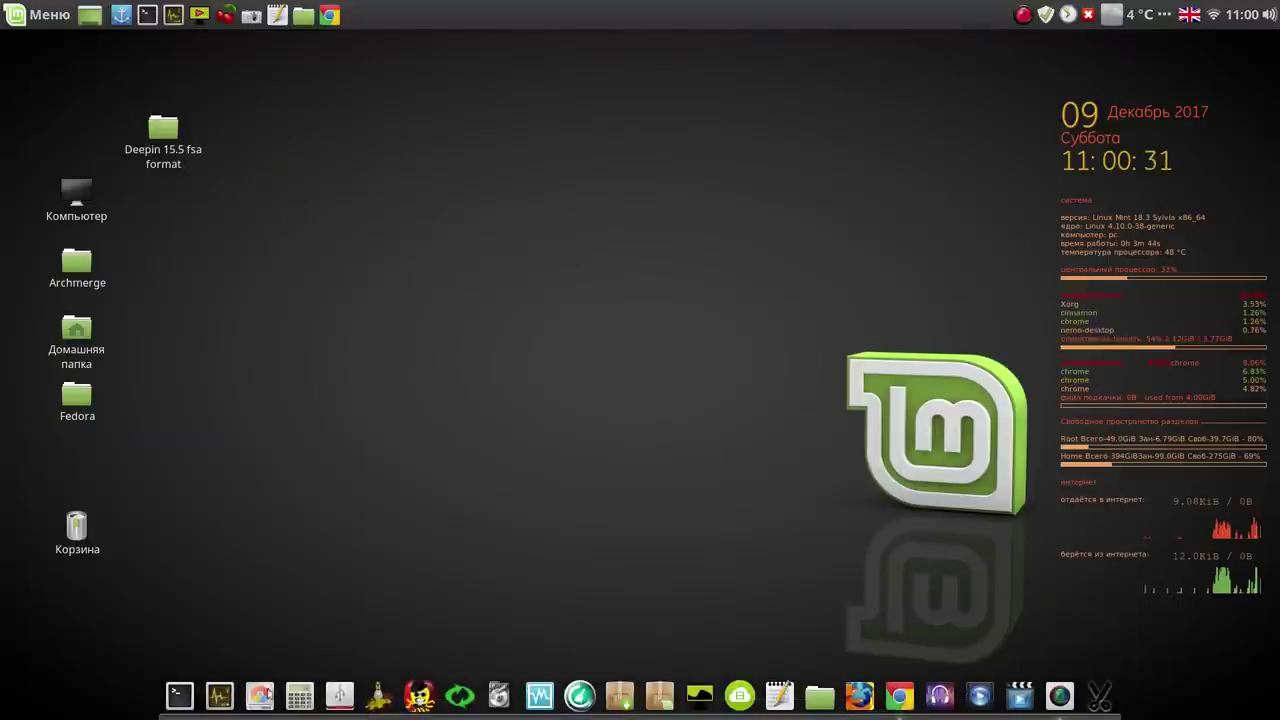
Step: Launch GParted, authenticating with the account password, and move its window clear of the desktop logo
{"action": "left_click", "coordinate": [259, 695]}
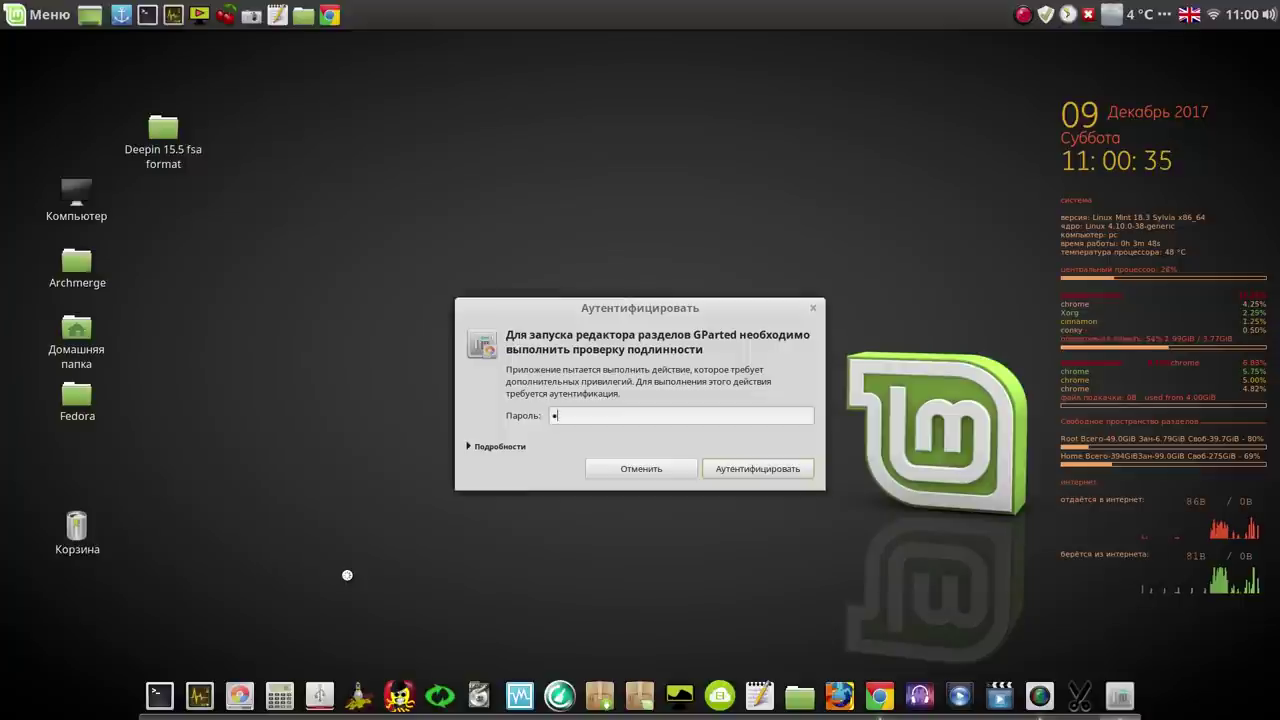
{"action": "key", "text": "Return"}
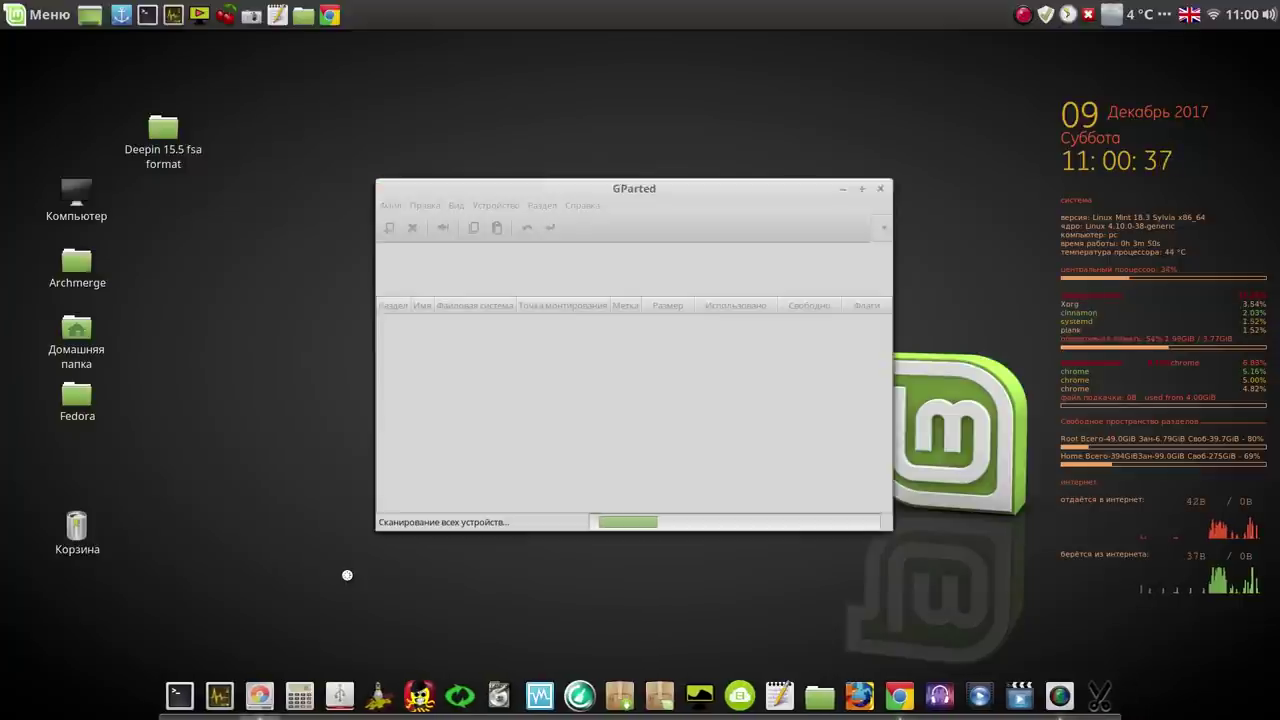
{"action": "left_click_drag", "start_coordinate": [623, 201], "coordinate": [338, 86]}
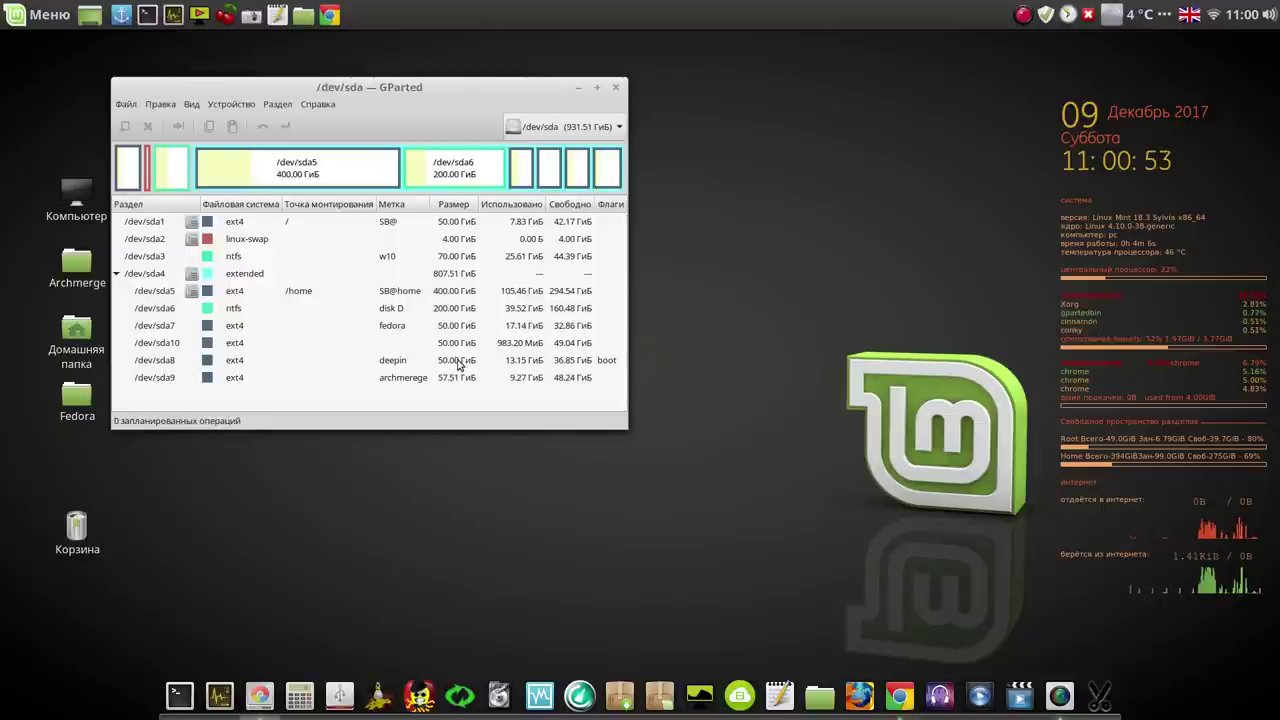
Step: Compare the sizes and used space of partitions sda7, sda8, sda9 and sda10, and close GParted
{"action": "left_click", "coordinate": [459, 360]}
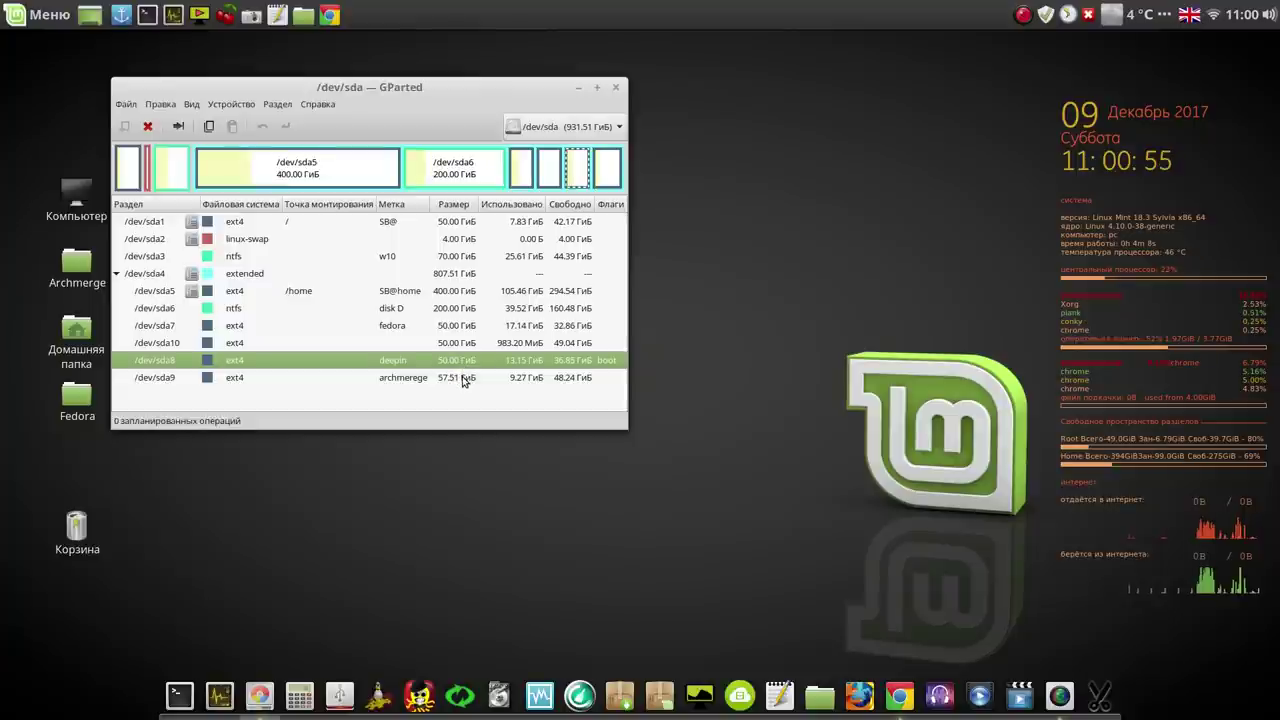
{"action": "left_click", "coordinate": [464, 380]}
{"action": "left_click", "coordinate": [472, 340]}
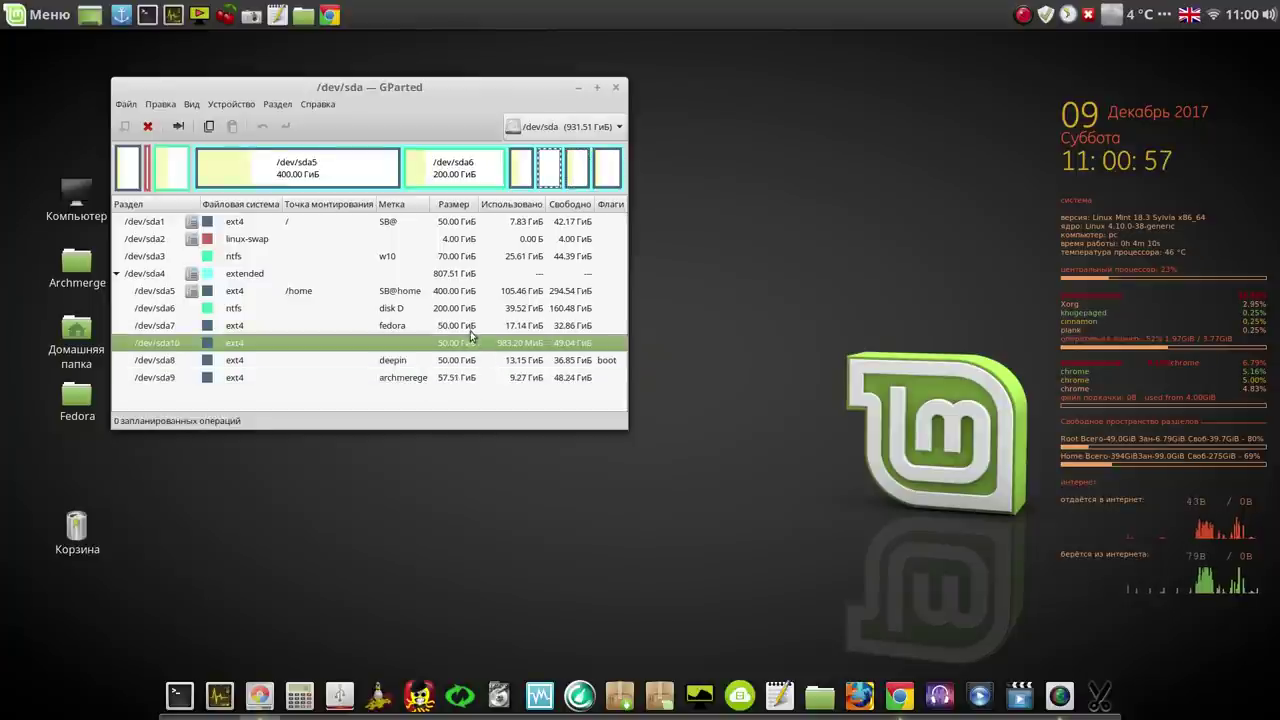
{"action": "left_click", "coordinate": [470, 330]}
{"action": "left_click", "coordinate": [468, 346]}
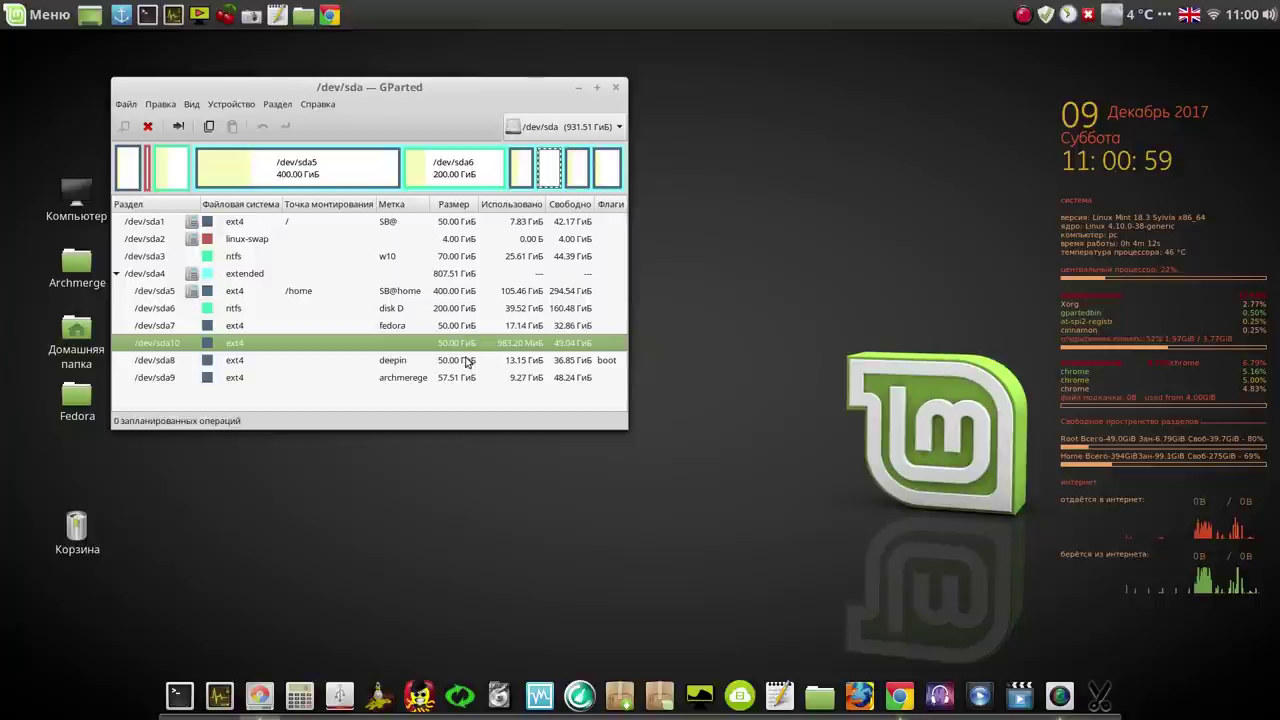
{"action": "left_click", "coordinate": [466, 361]}
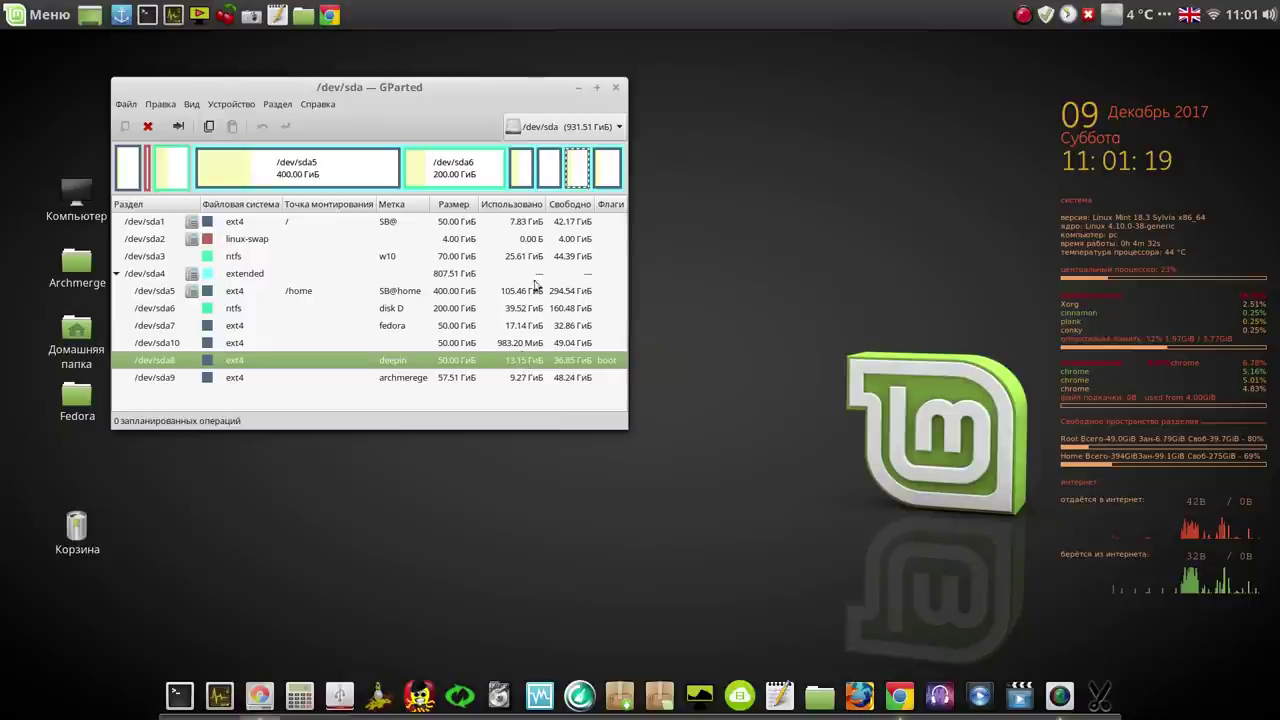
{"action": "left_click", "coordinate": [615, 88]}
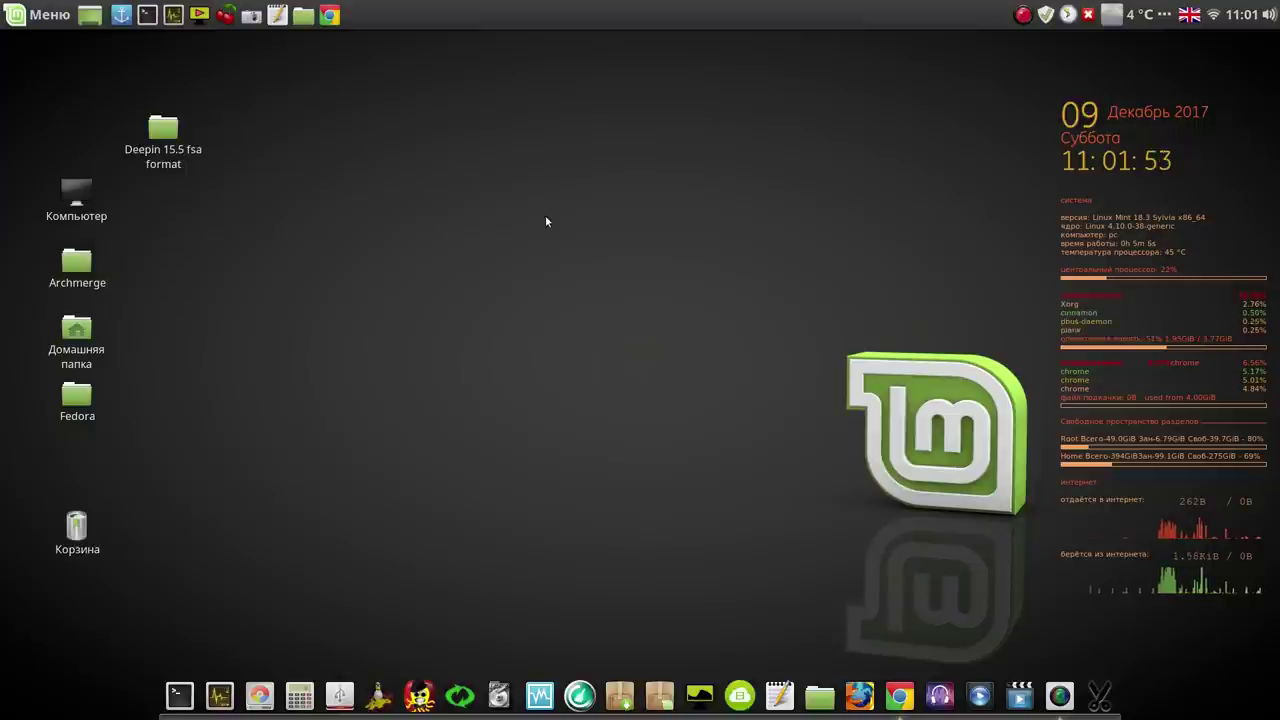
Step: Move the "Deepin 15.5 fsa format" folder above the Компьютер icon on the desktop and deselect it
{"action": "left_click_drag", "start_coordinate": [163, 128], "coordinate": [96, 102]}
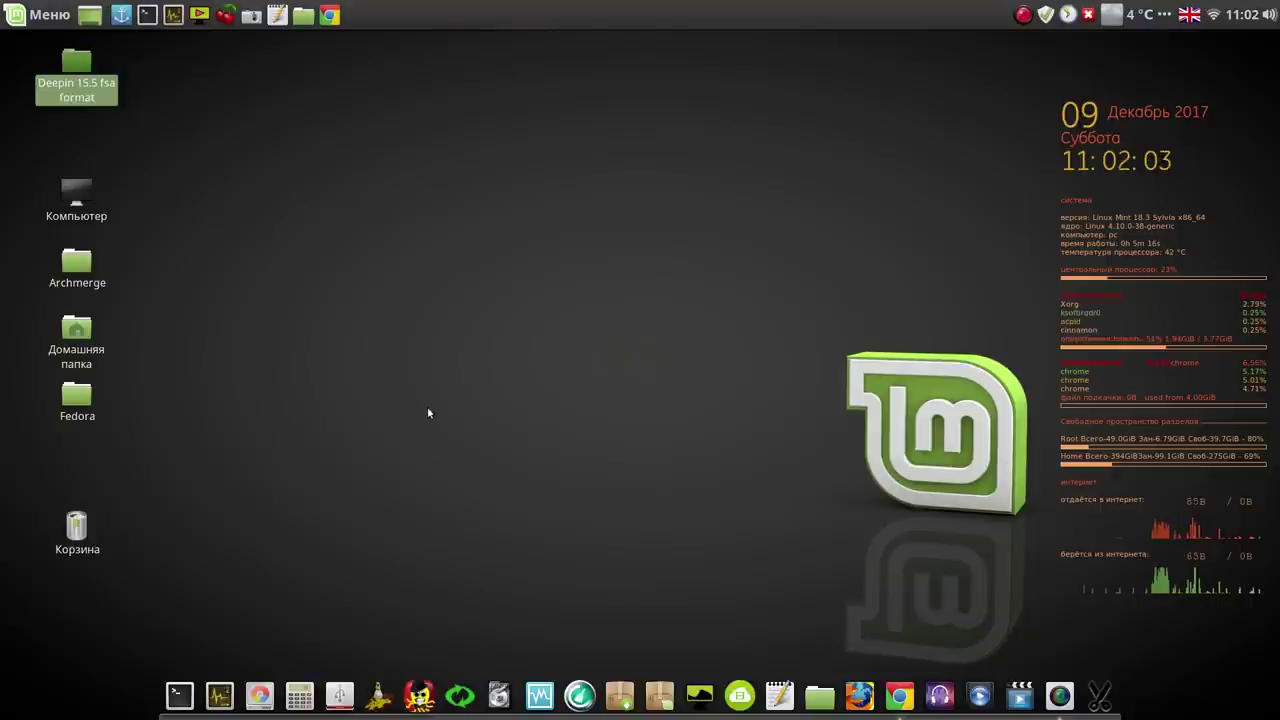
{"action": "left_click", "coordinate": [408, 341]}
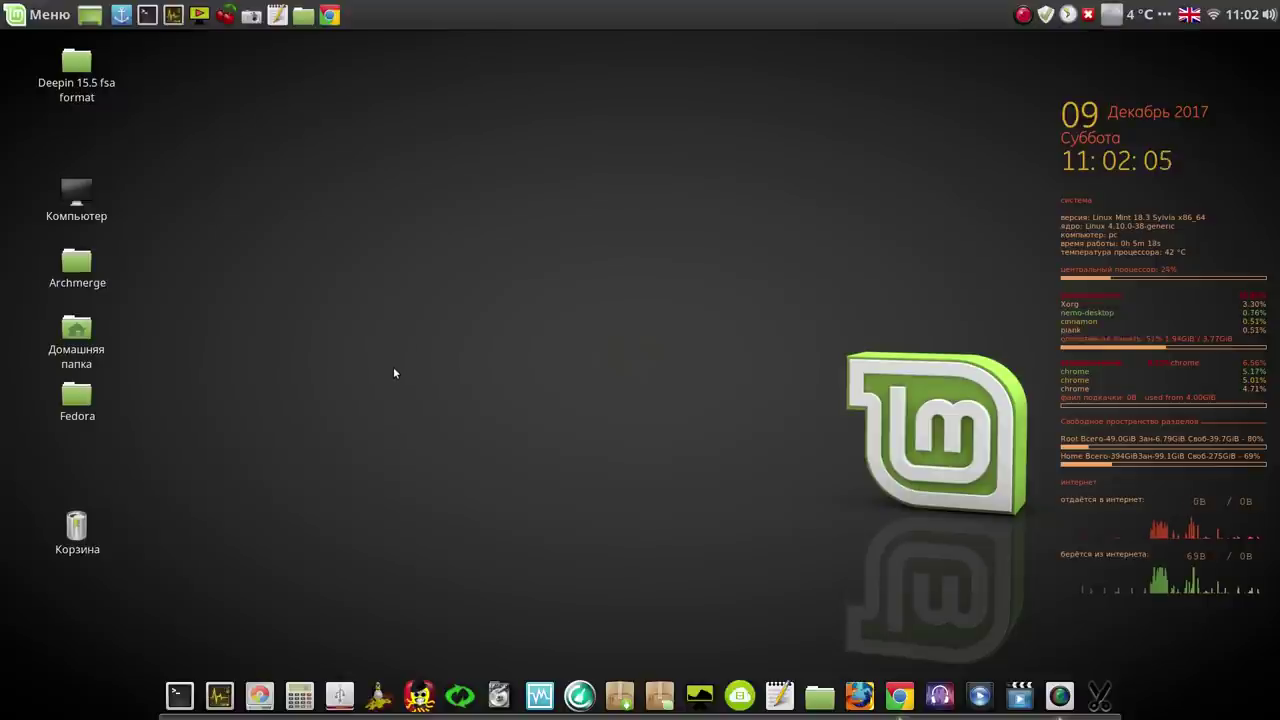